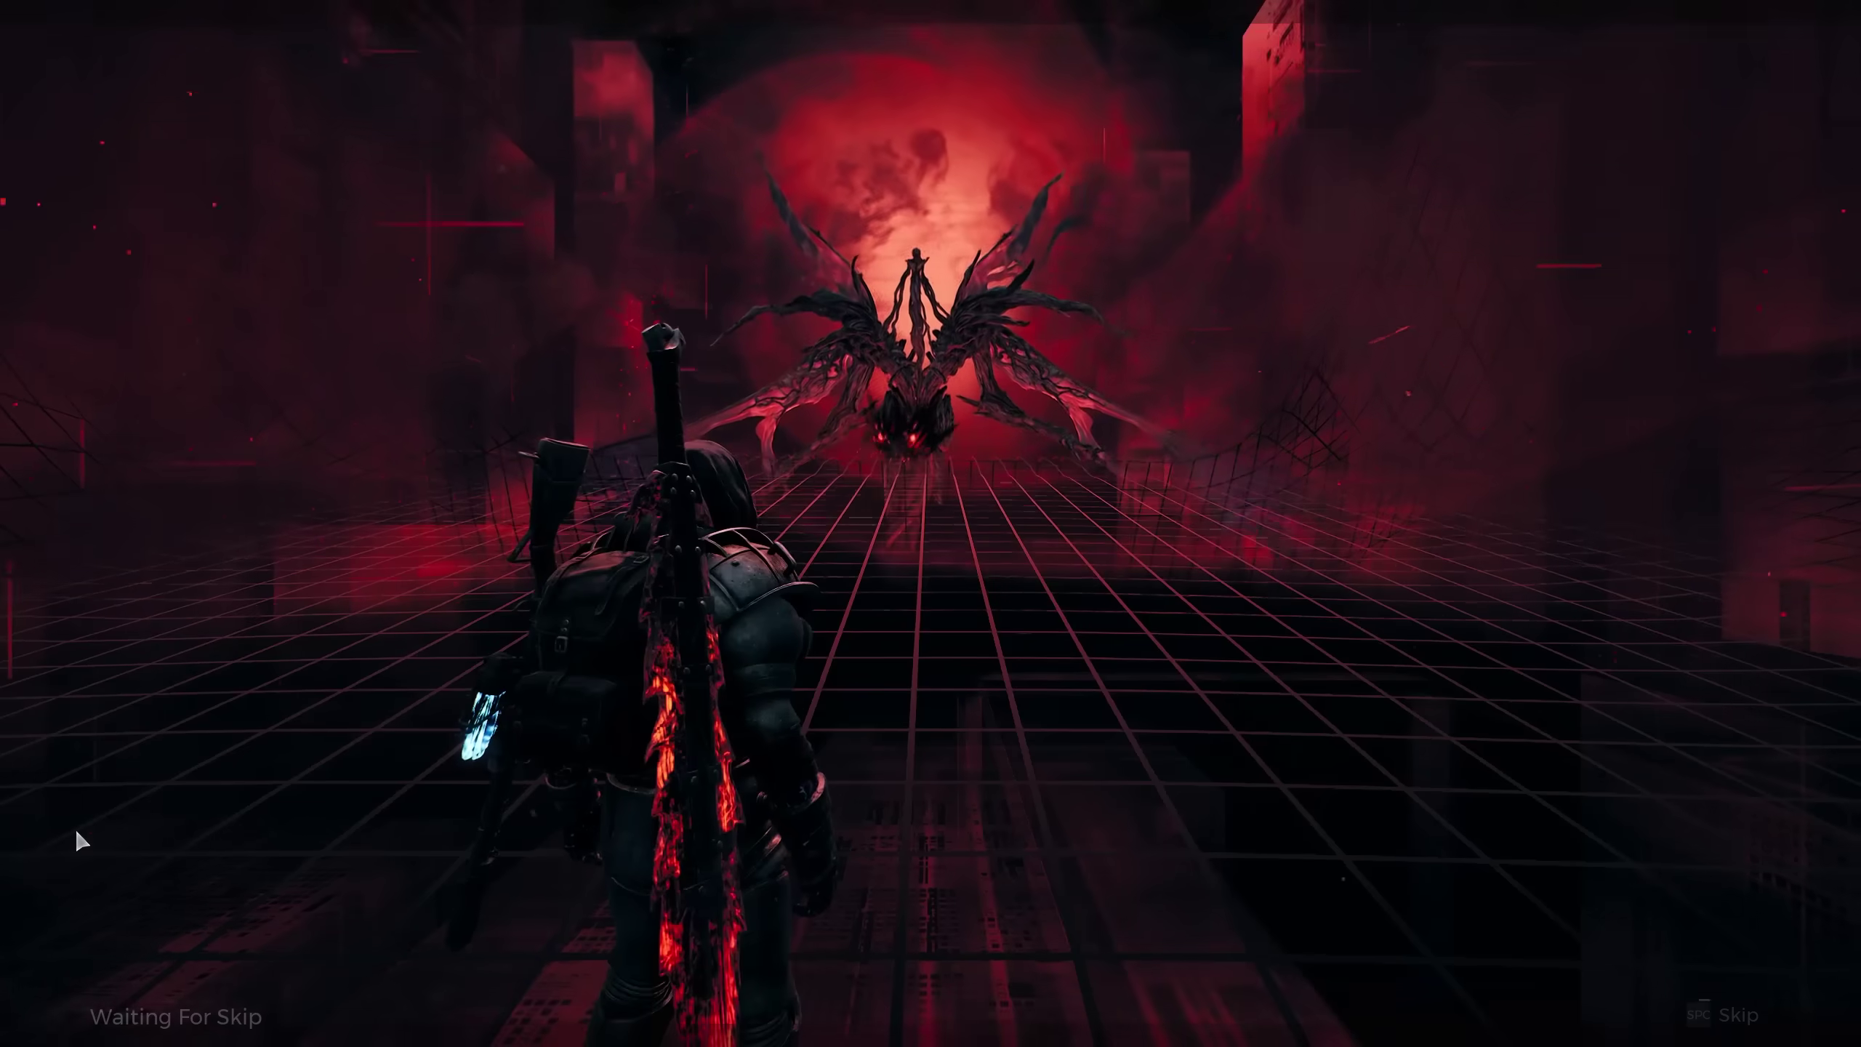
key("space")
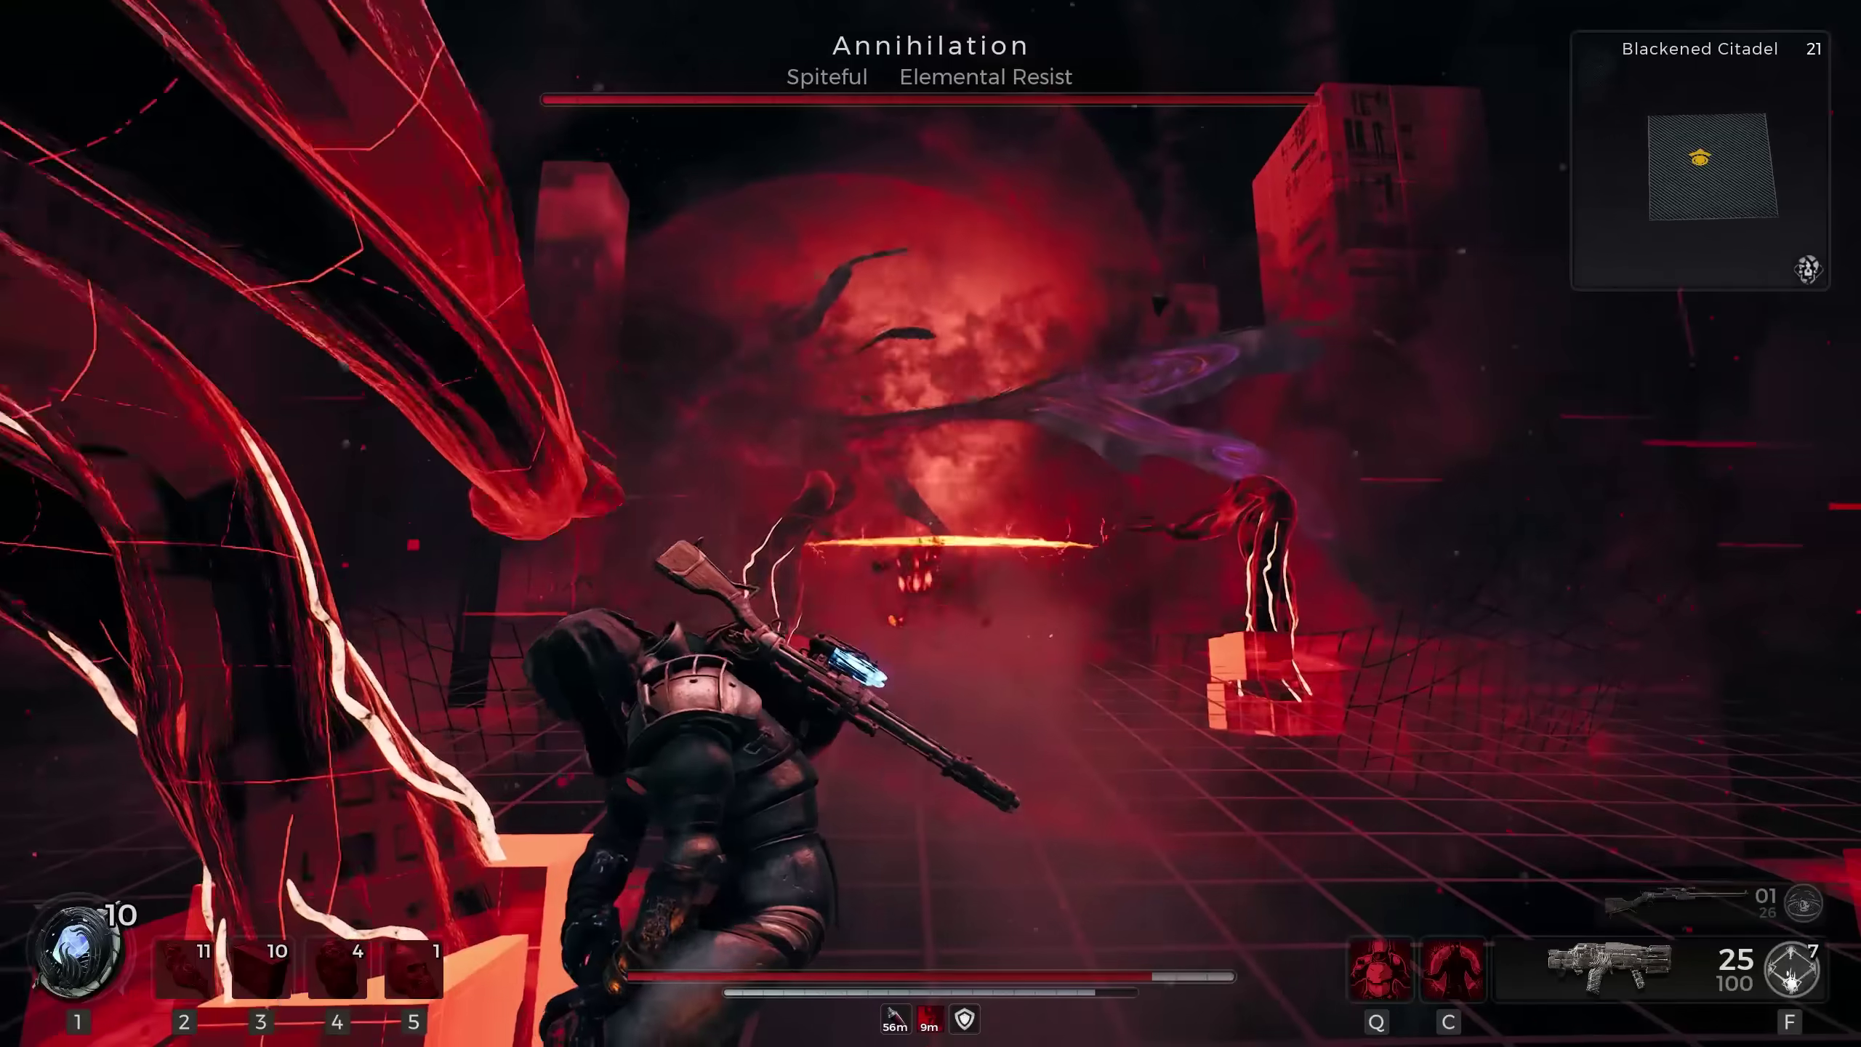
key("f")
key("f")
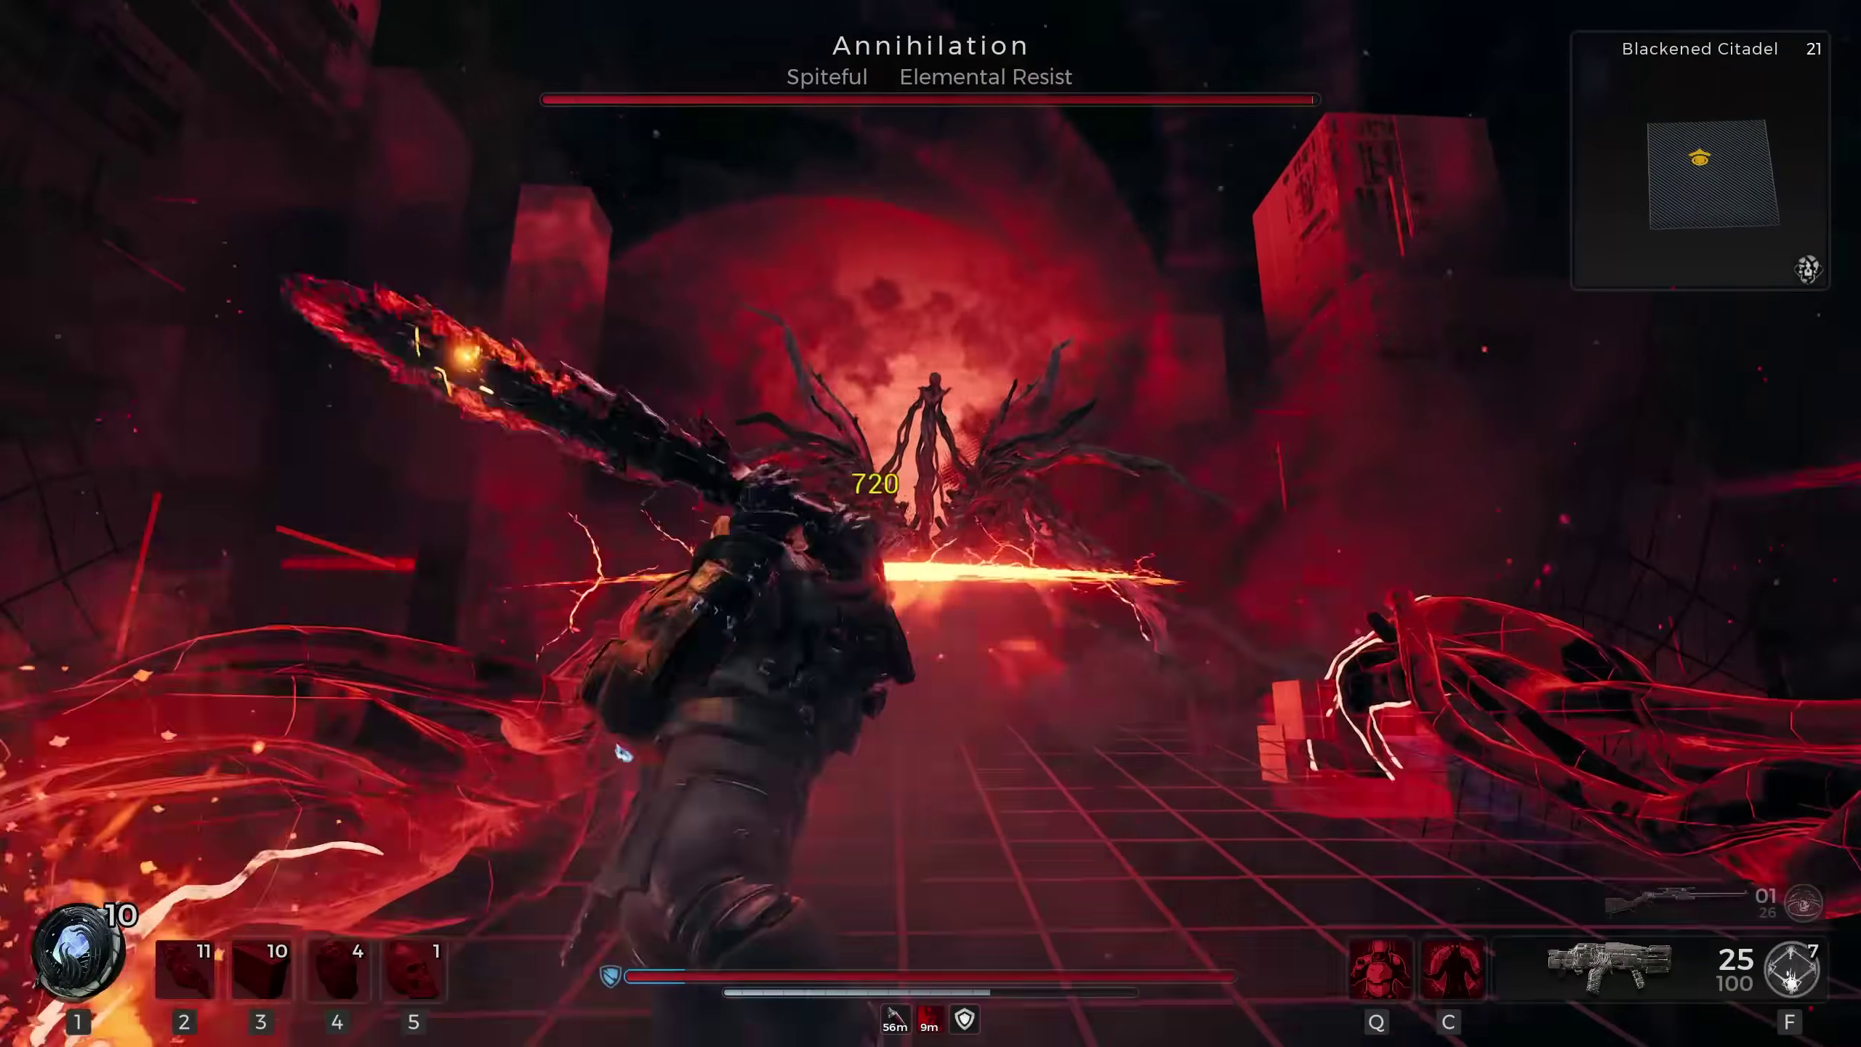
key("f")
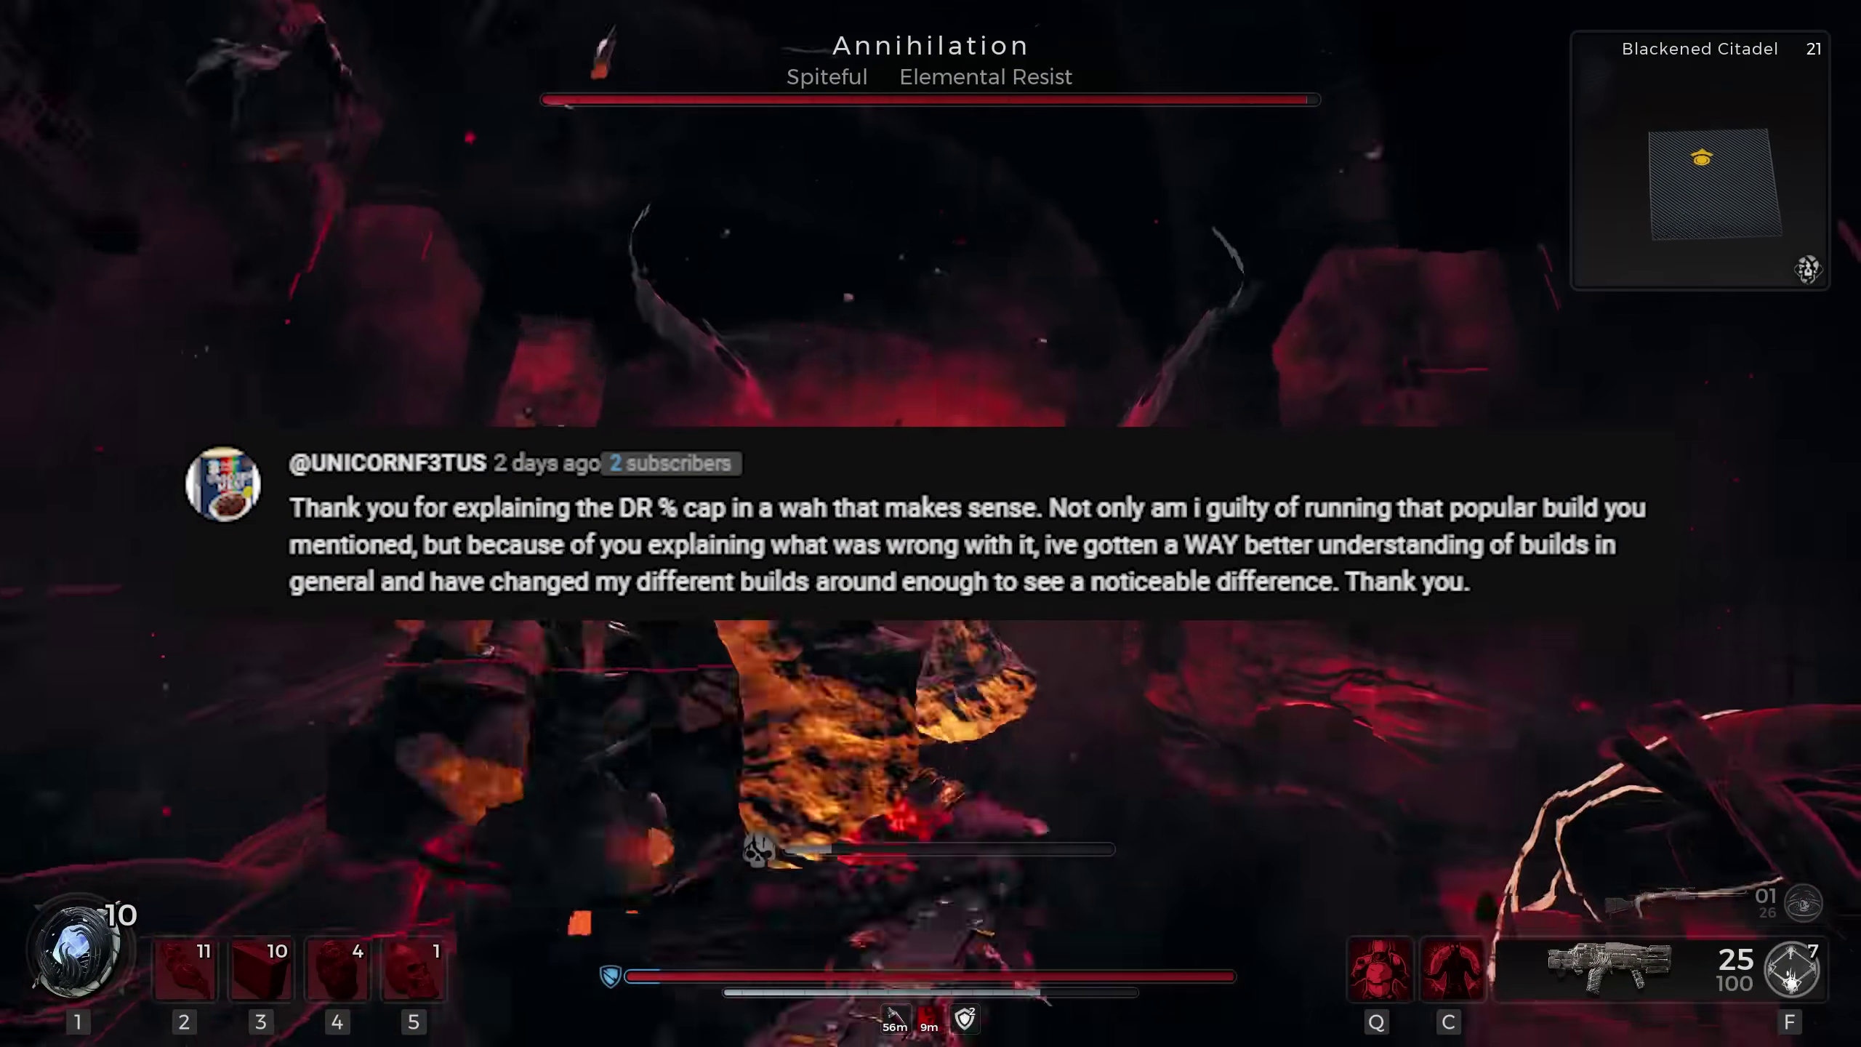
key("f")
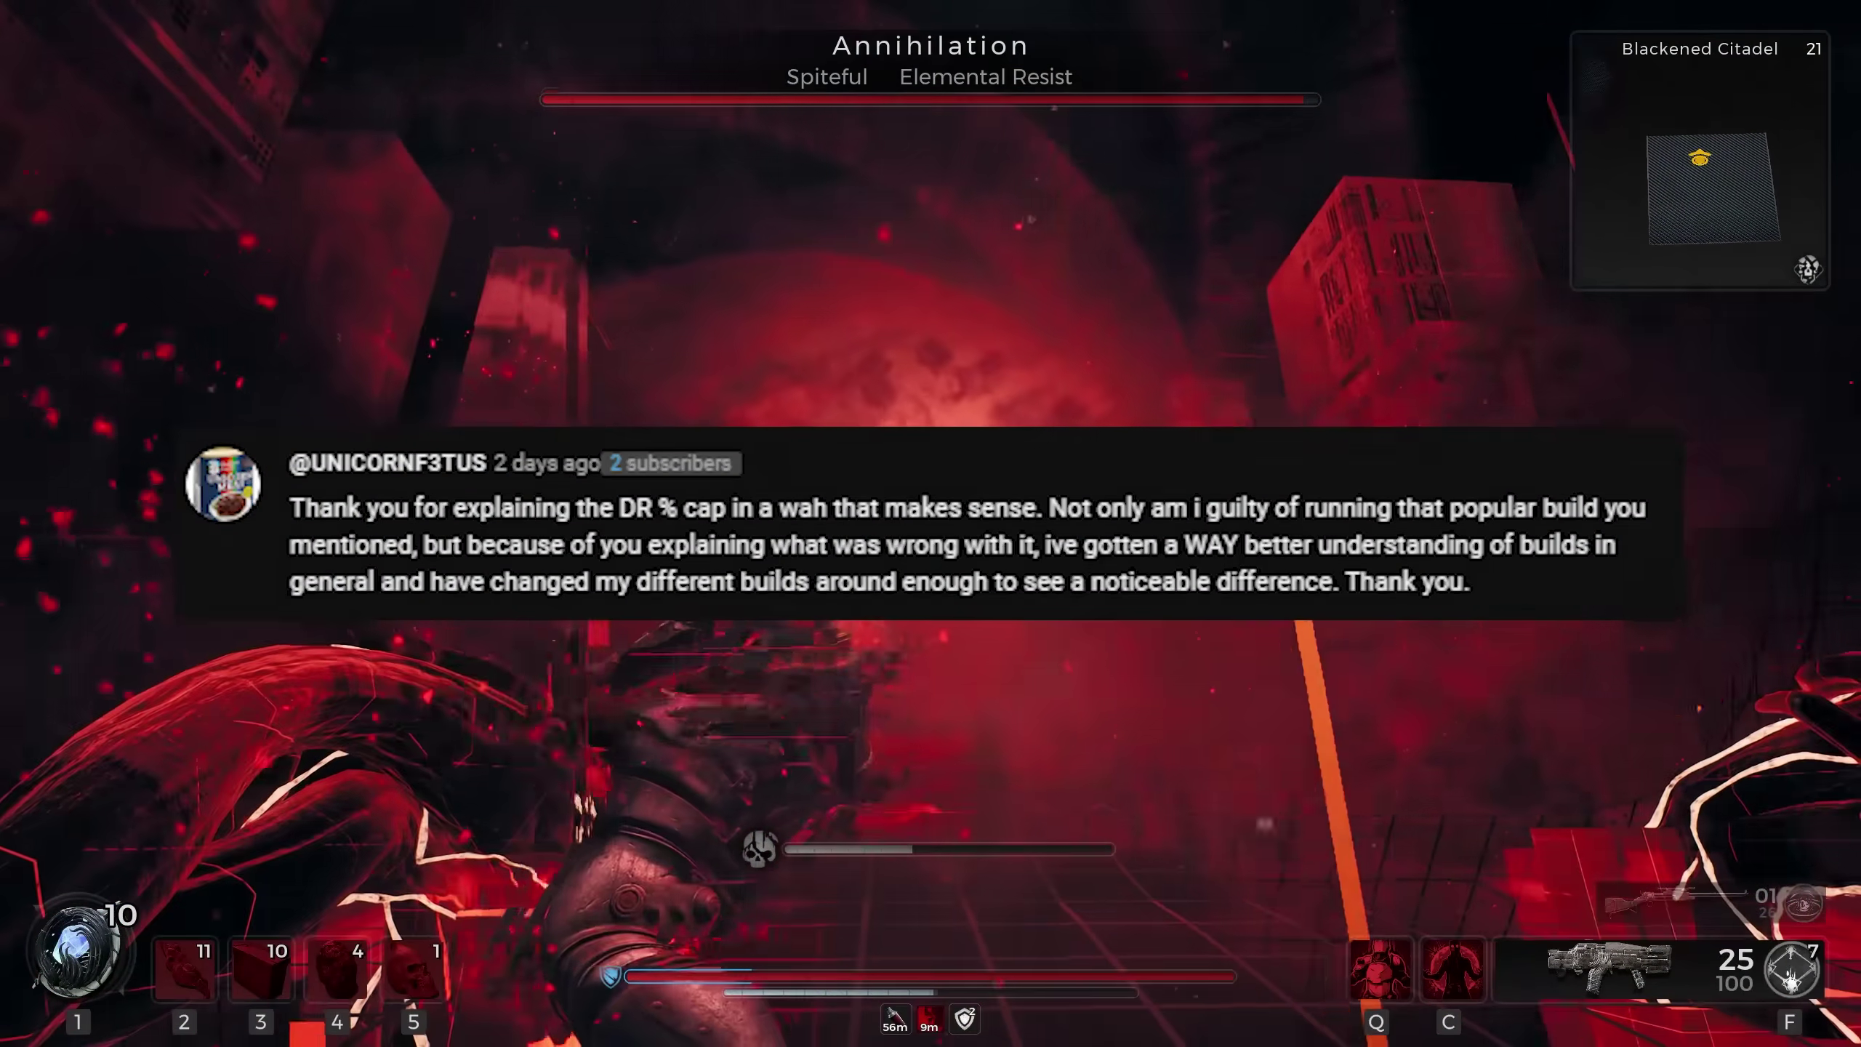
key("f")
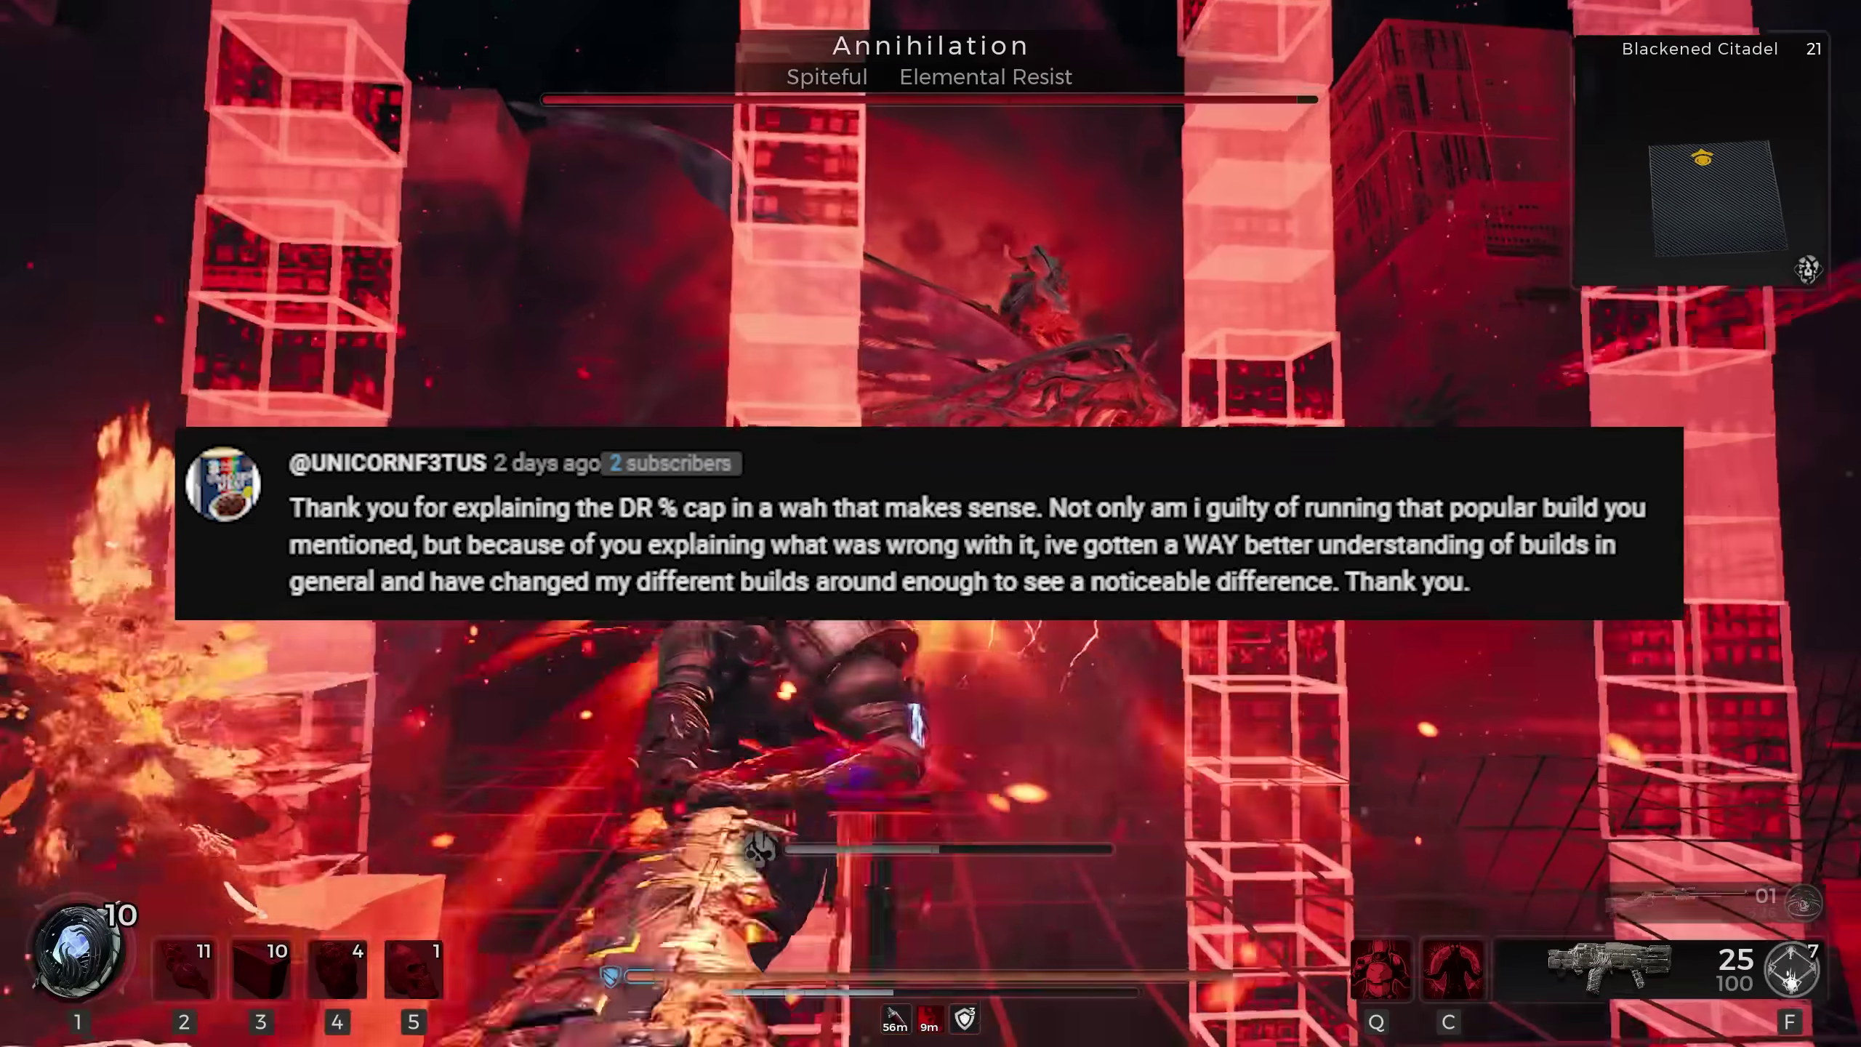
key("f")
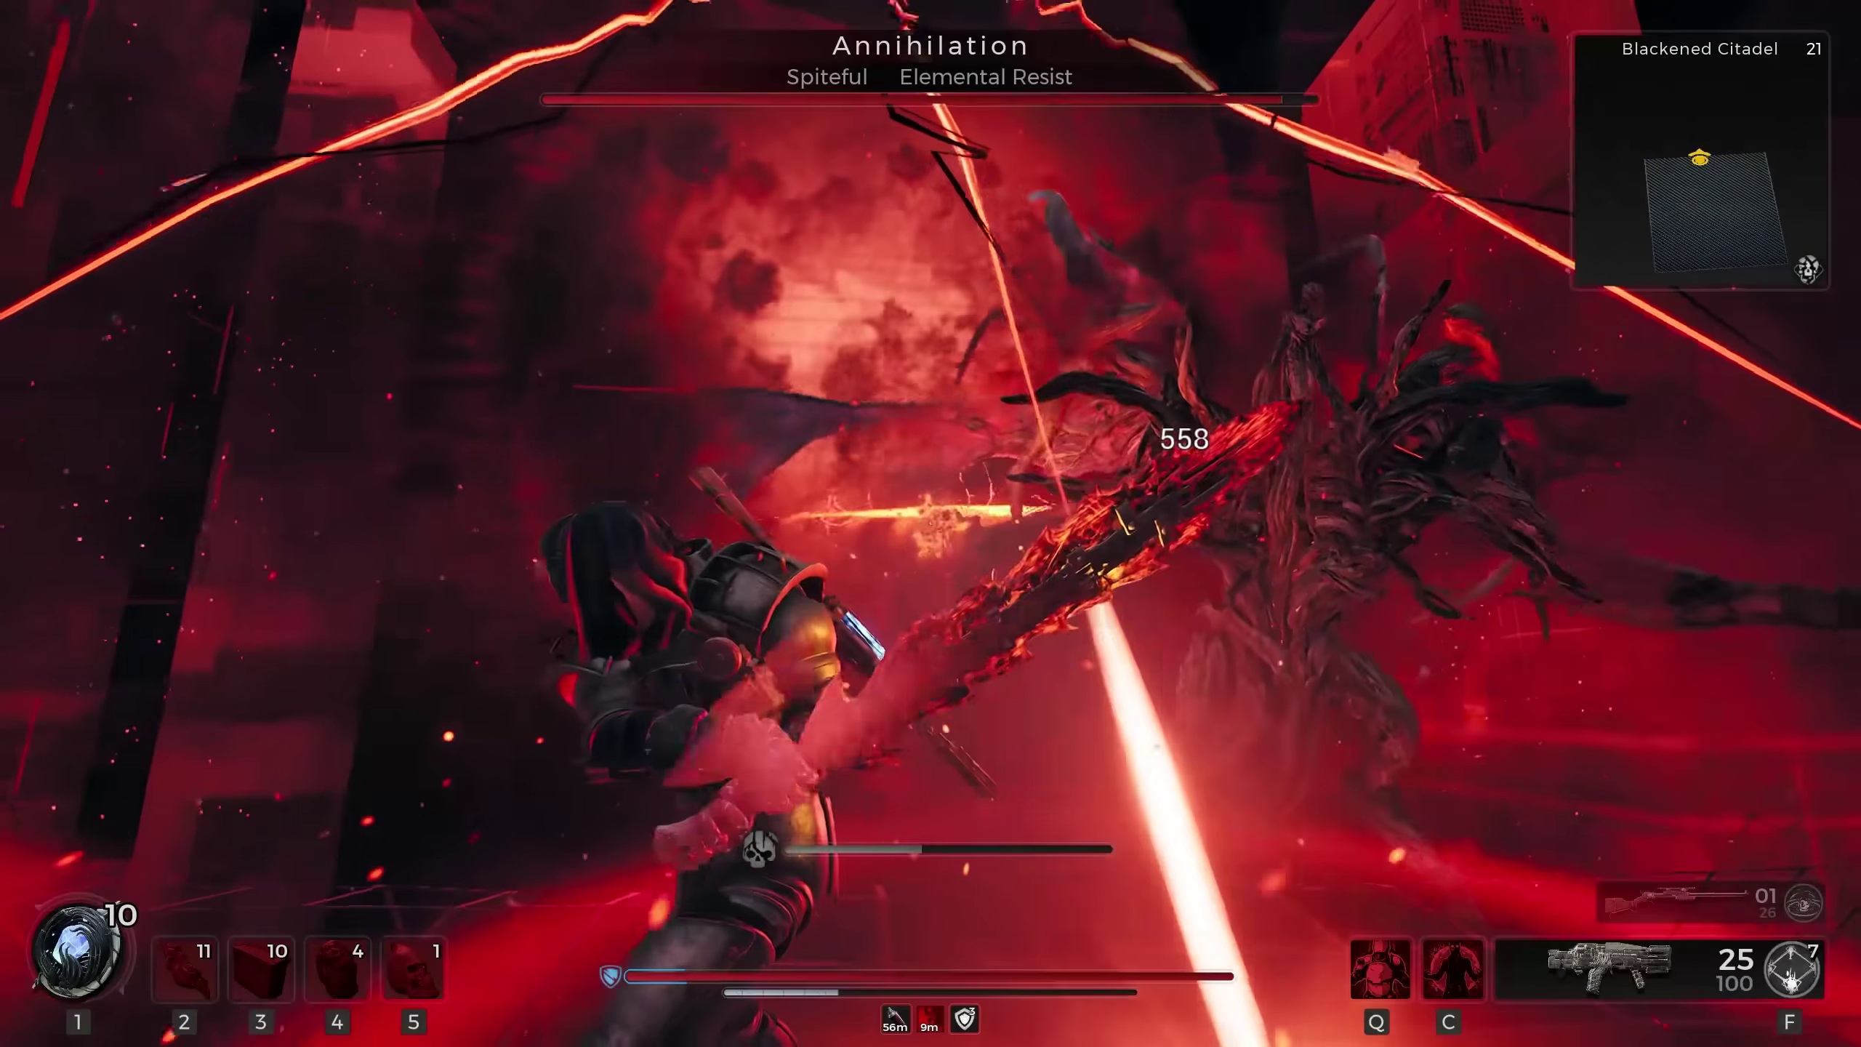
key("f")
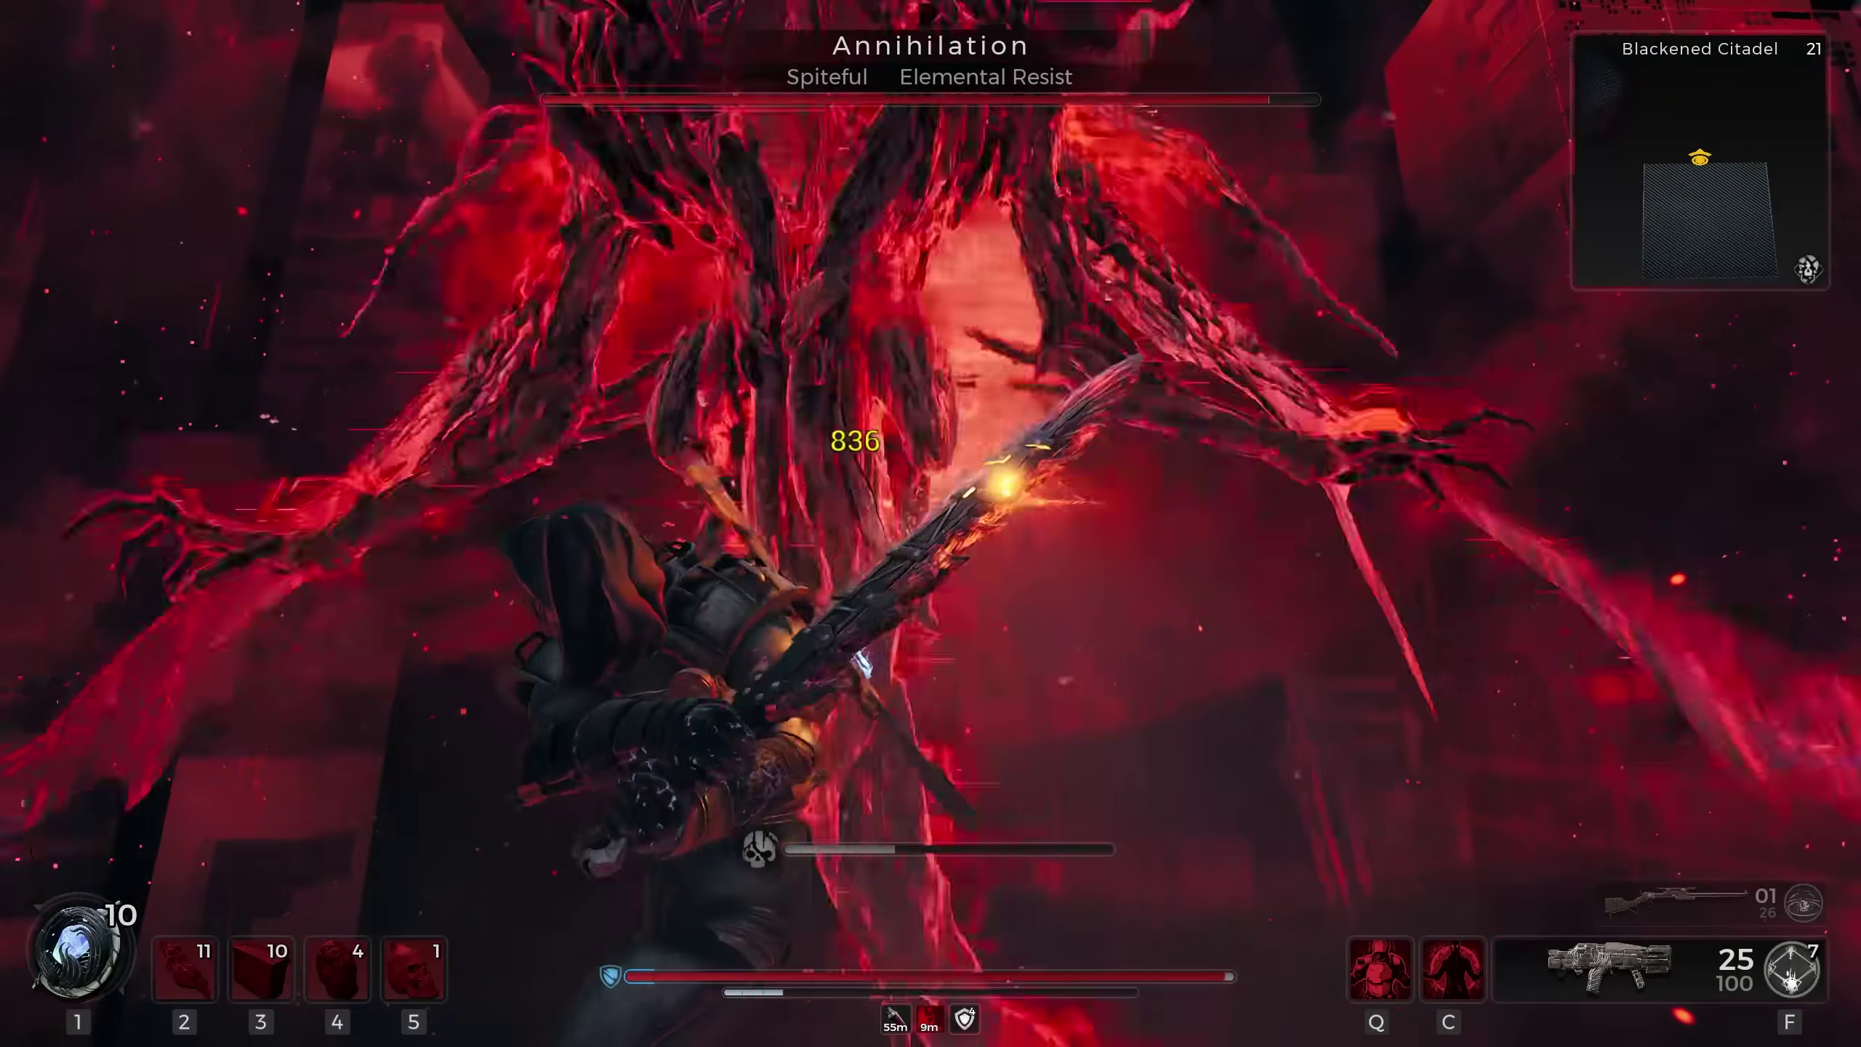
left_click(930, 523)
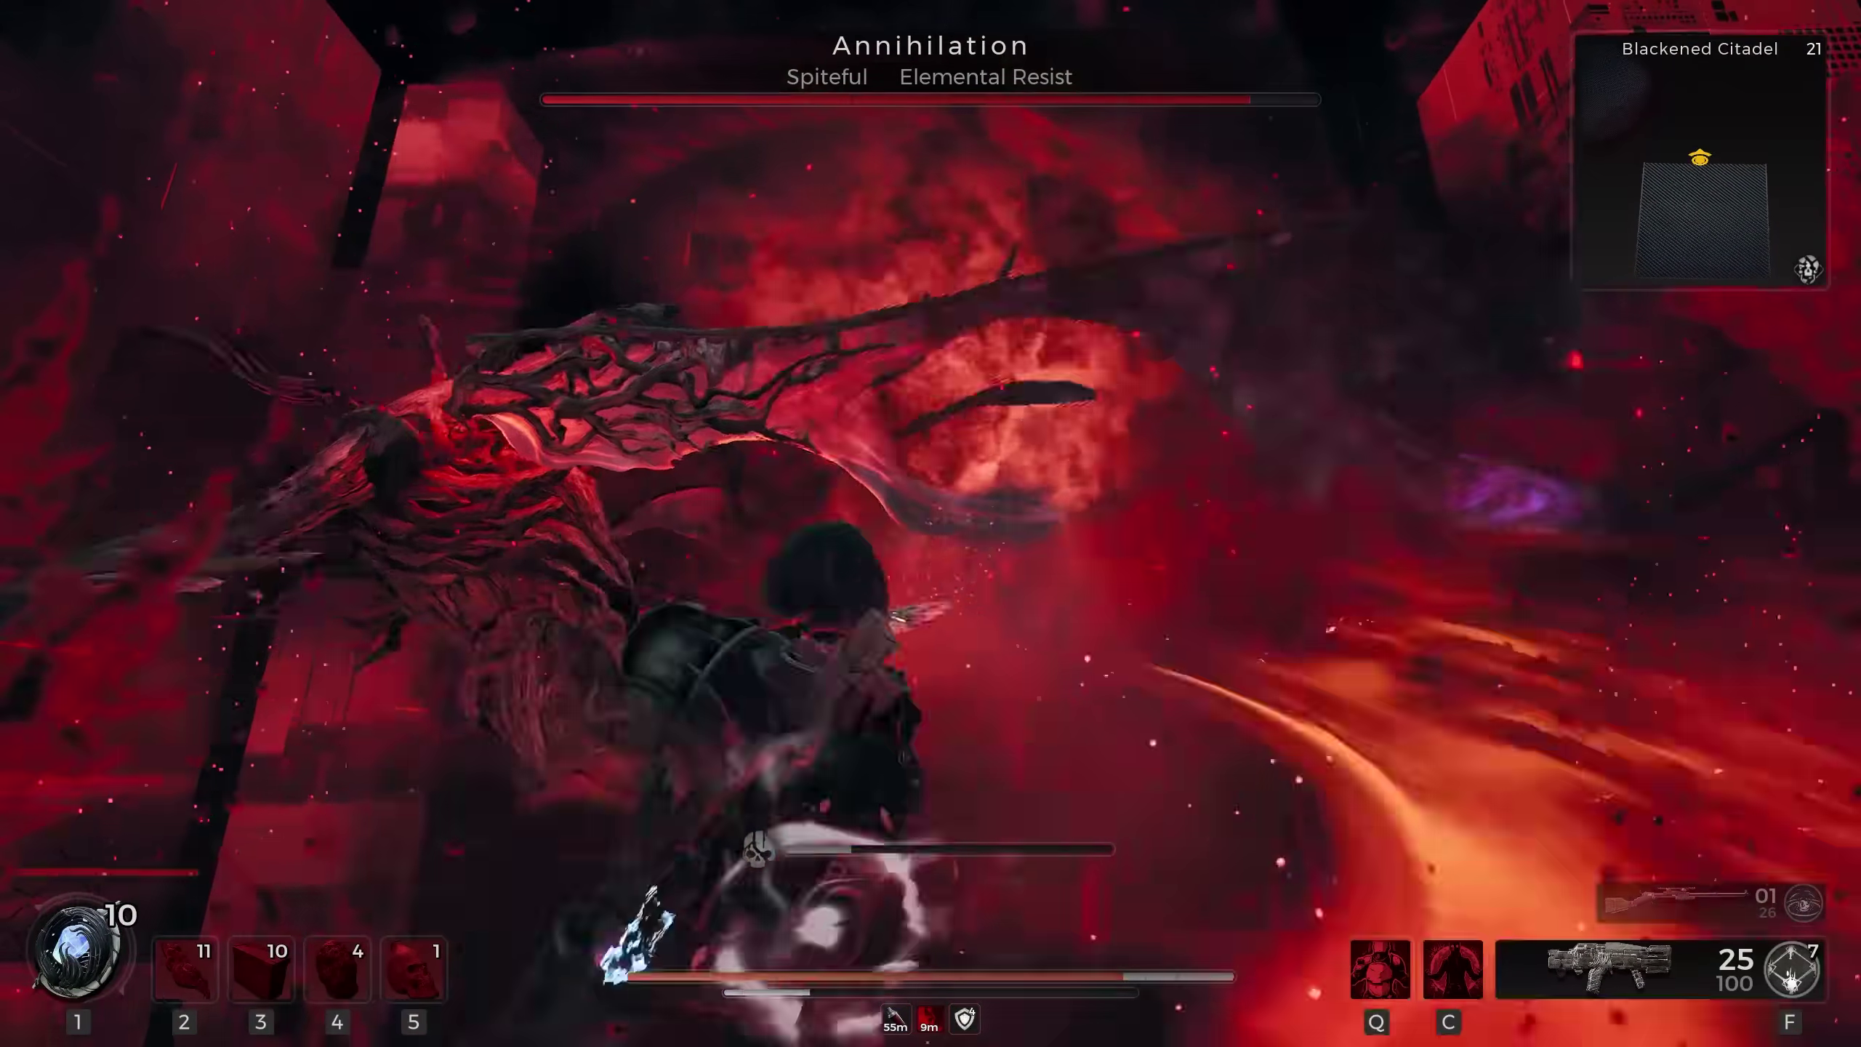
left_click(930, 523)
left_click(930, 524)
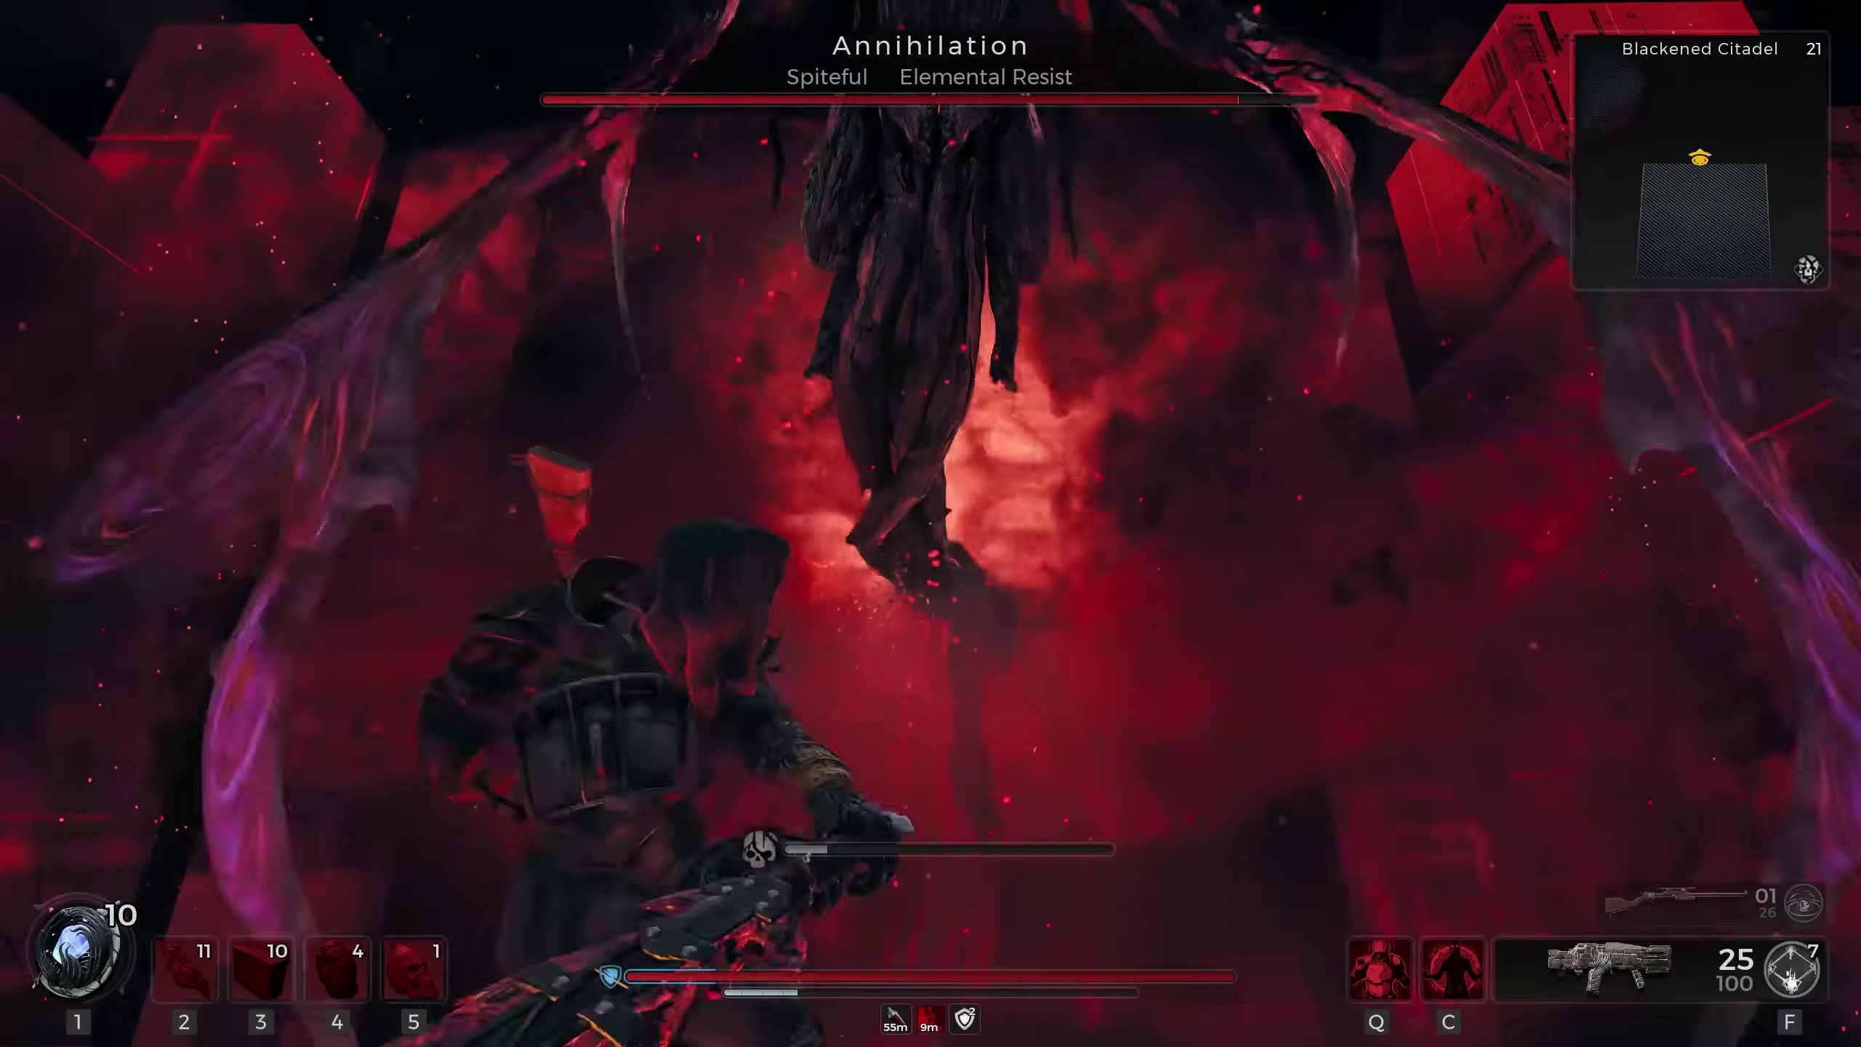
left_click(930, 524)
left_click(931, 524)
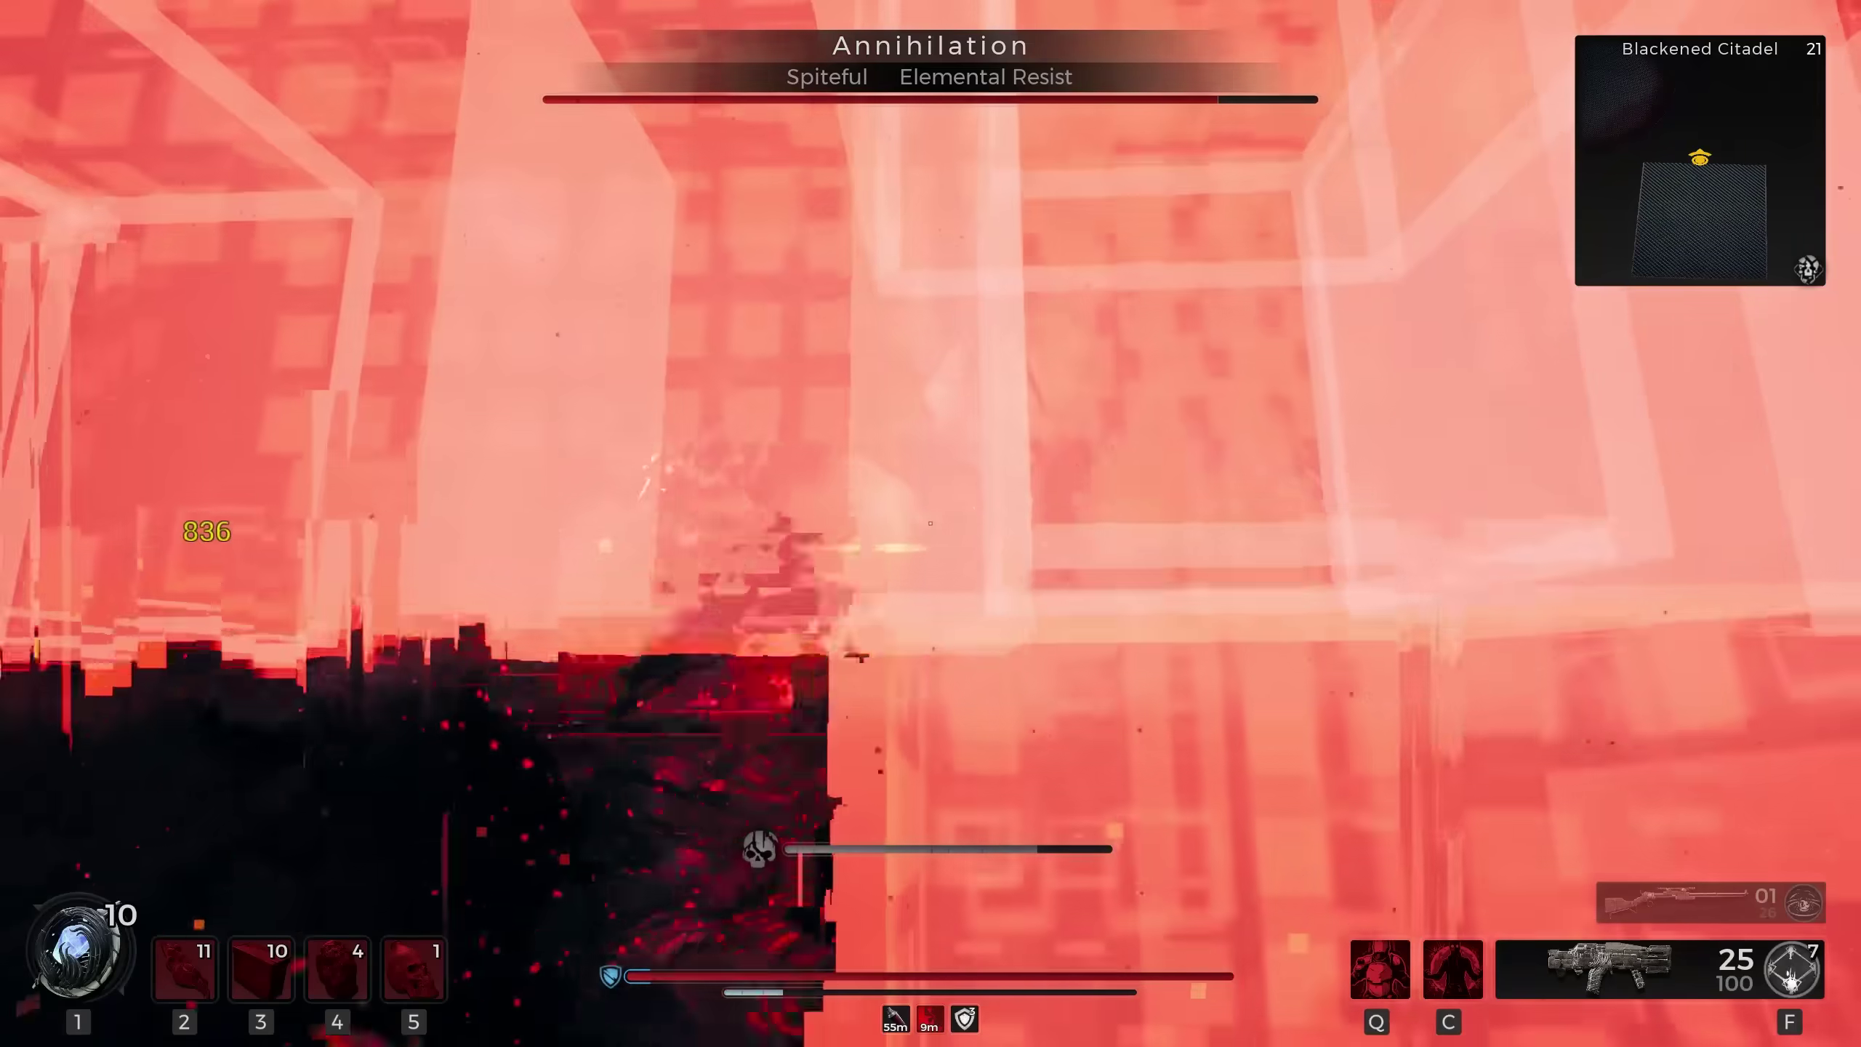
left_click(931, 524)
left_click(930, 524)
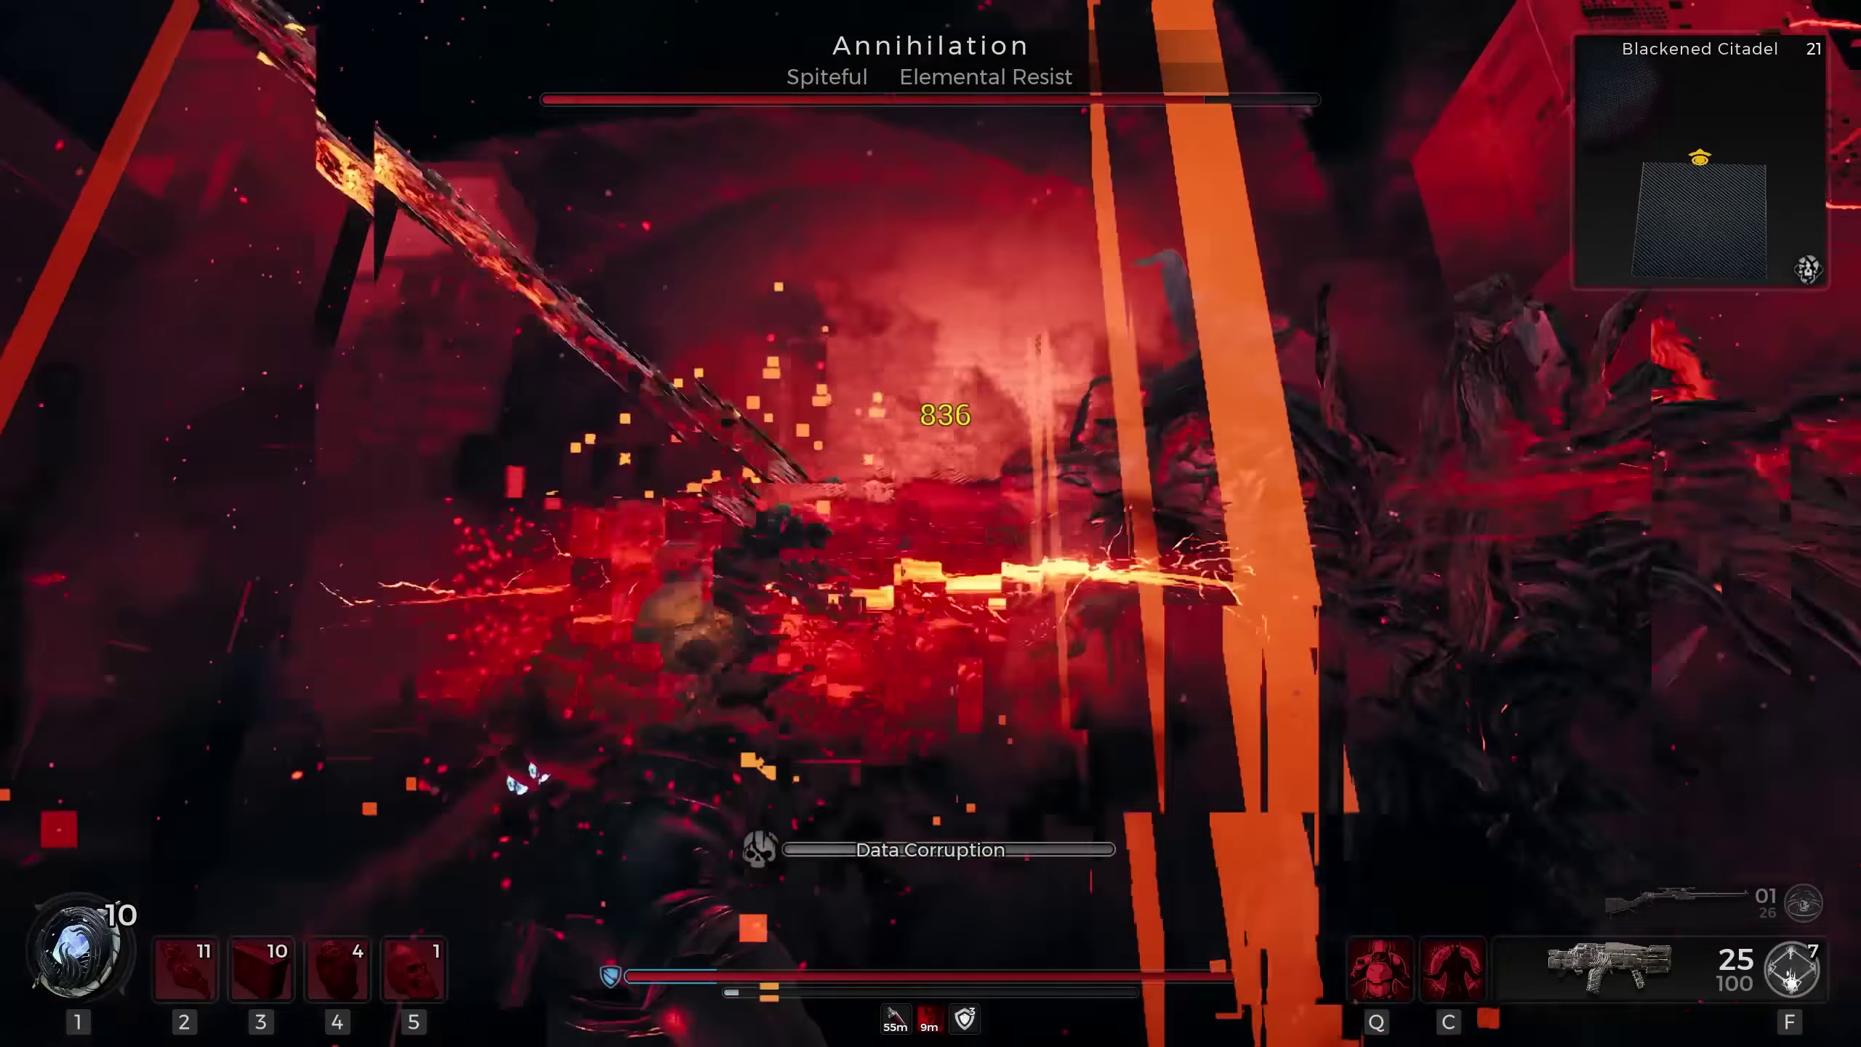
left_click(931, 524)
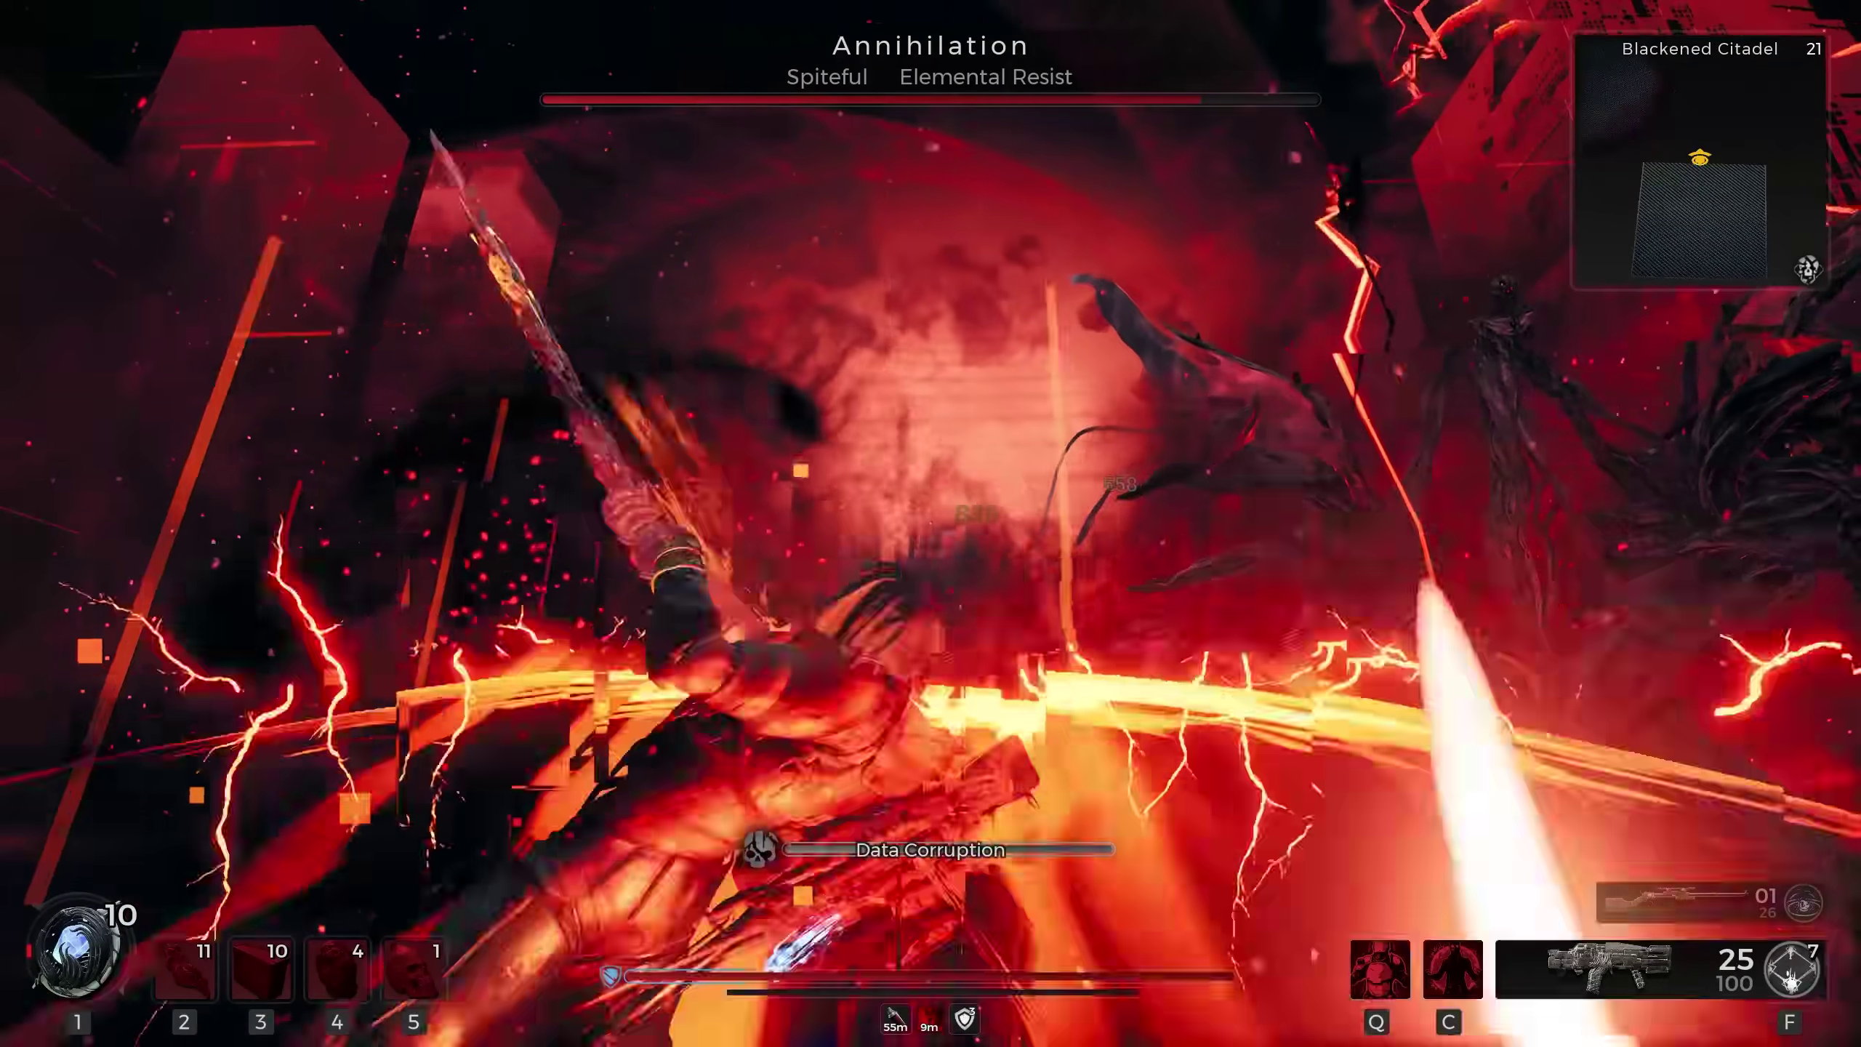
left_click(930, 524)
left_click(930, 523)
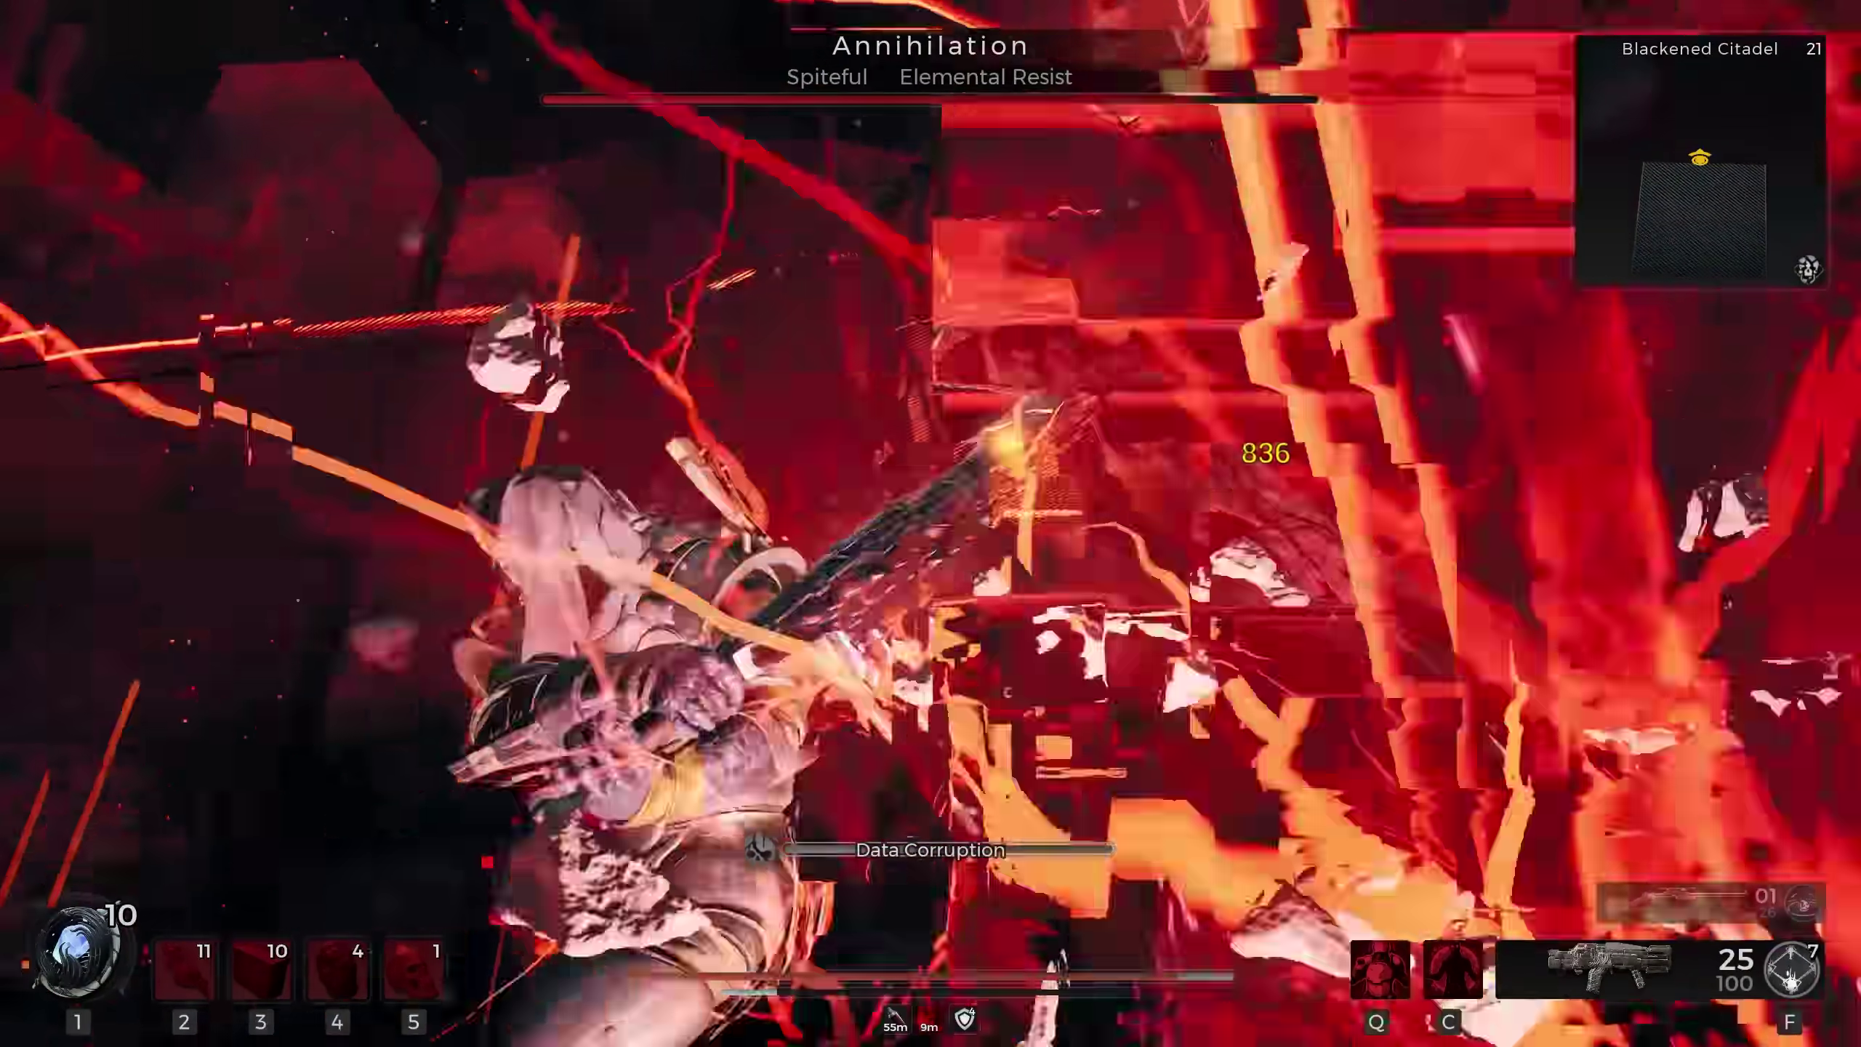
left_click(930, 523)
left_click(930, 523)
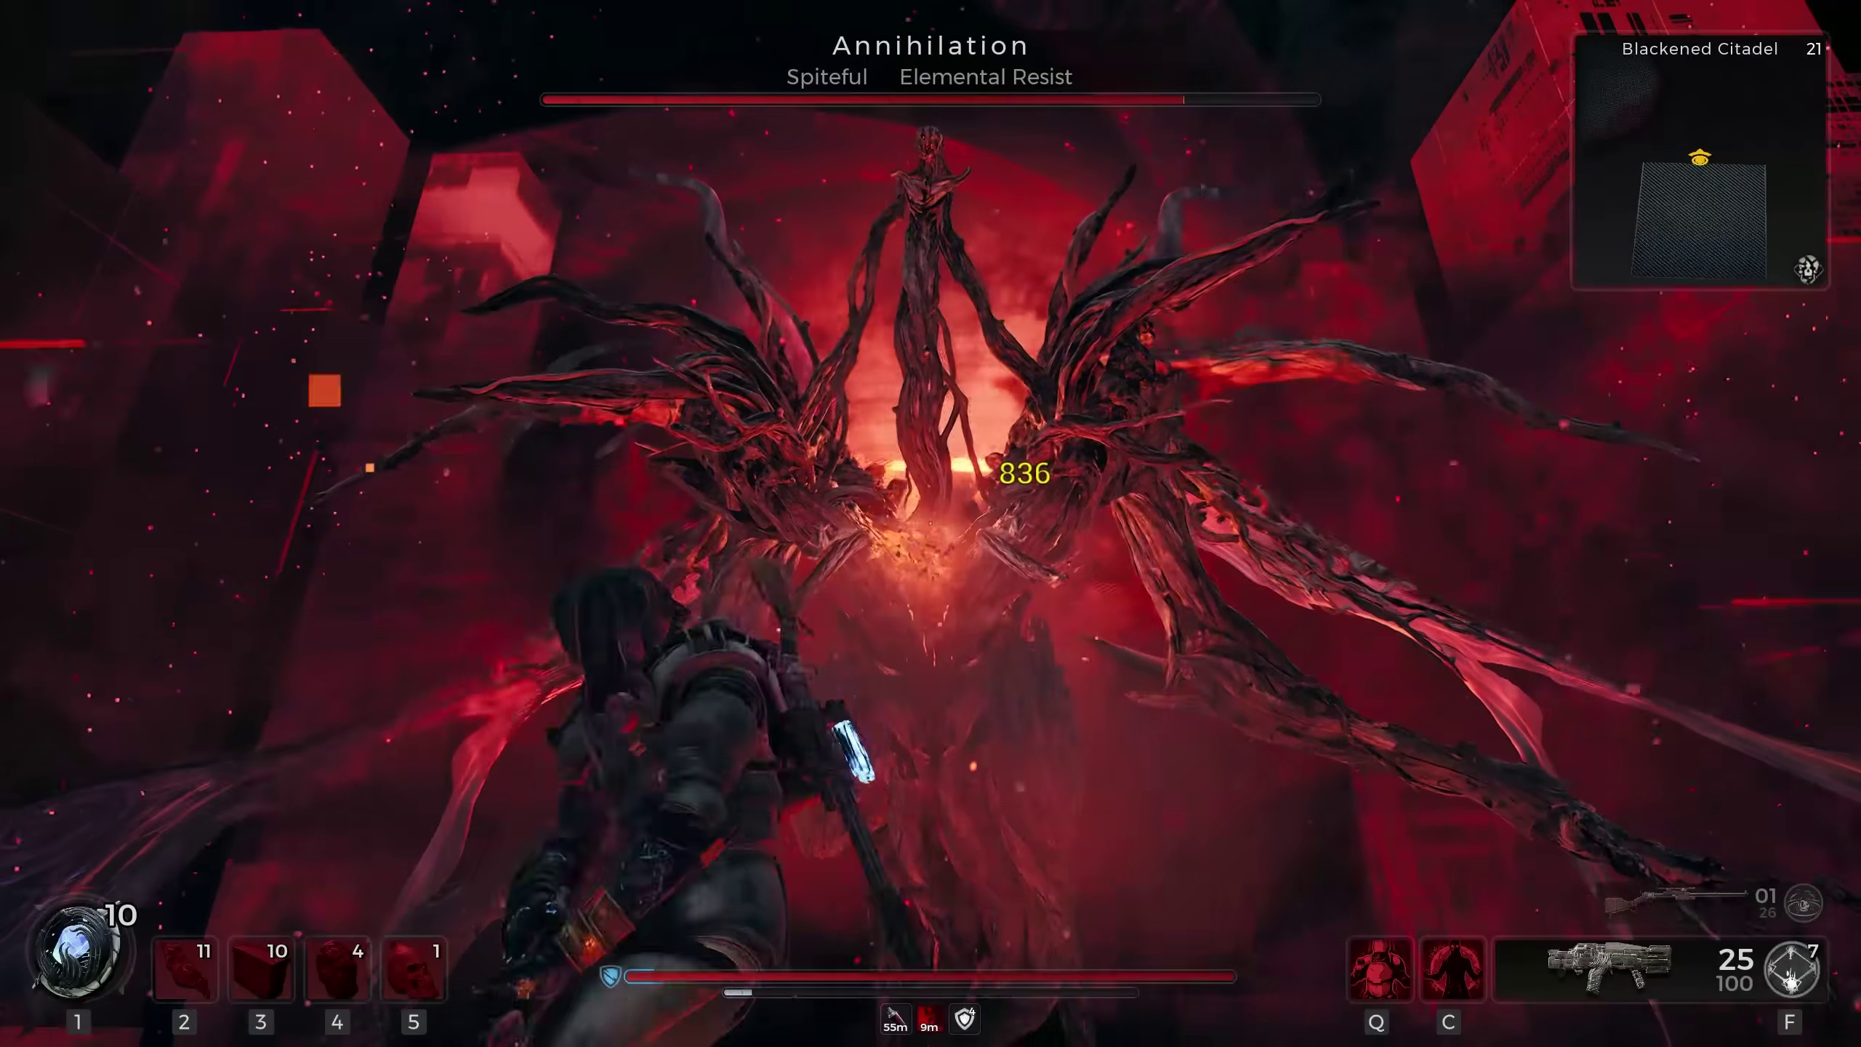
left_click(930, 523)
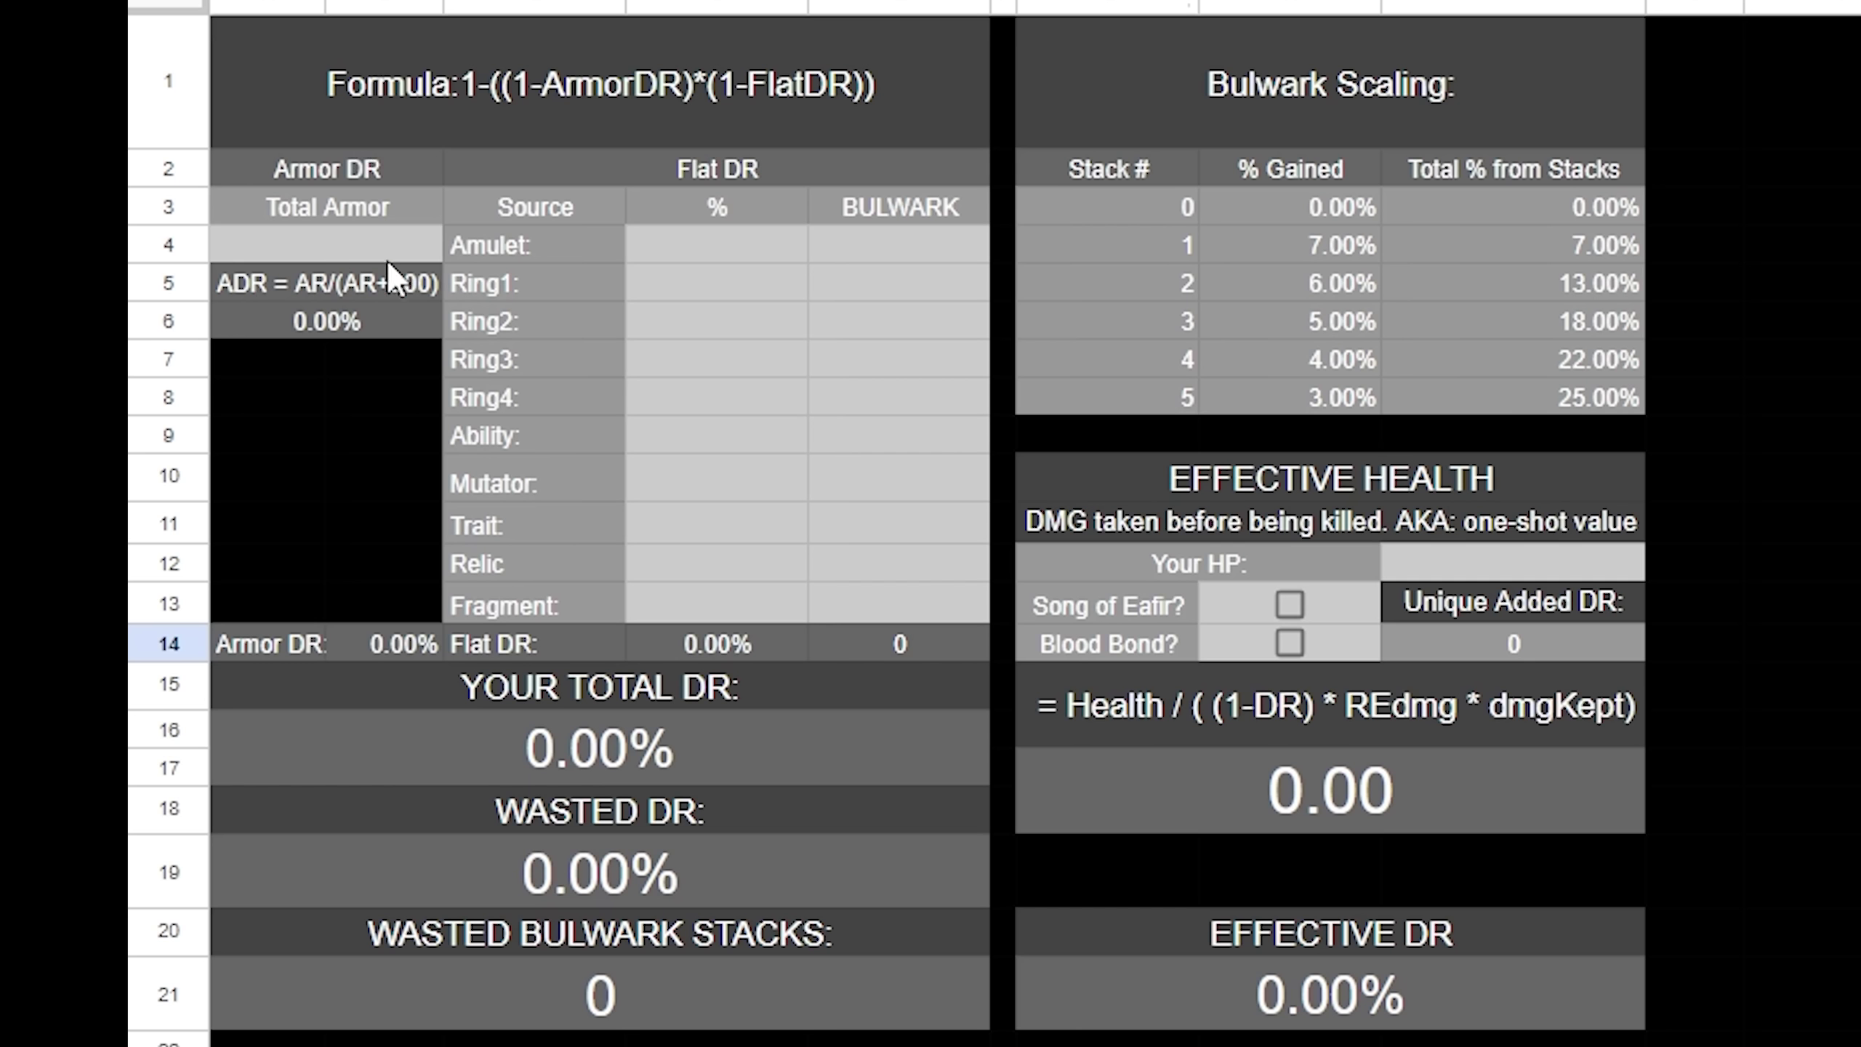
Enter 220 as the total armor in the damage reduction calculator
left_click(365, 253)
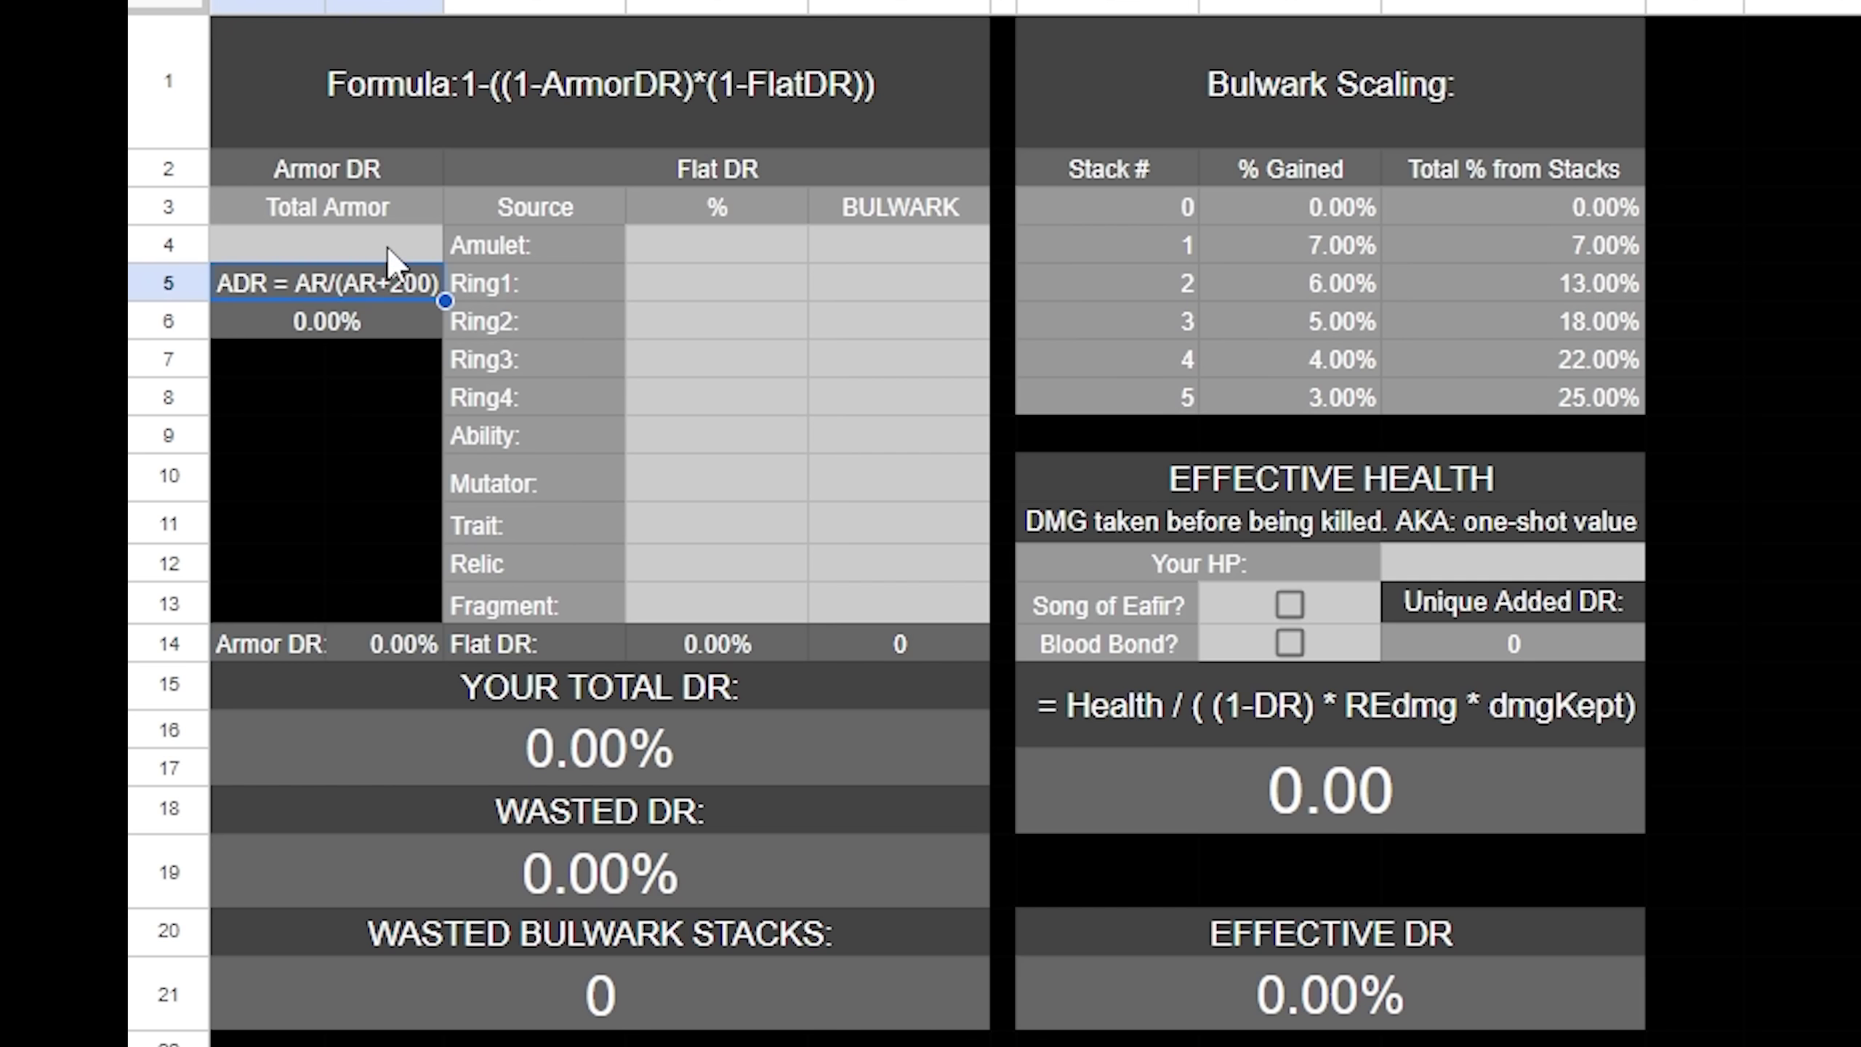
left_click(388, 250)
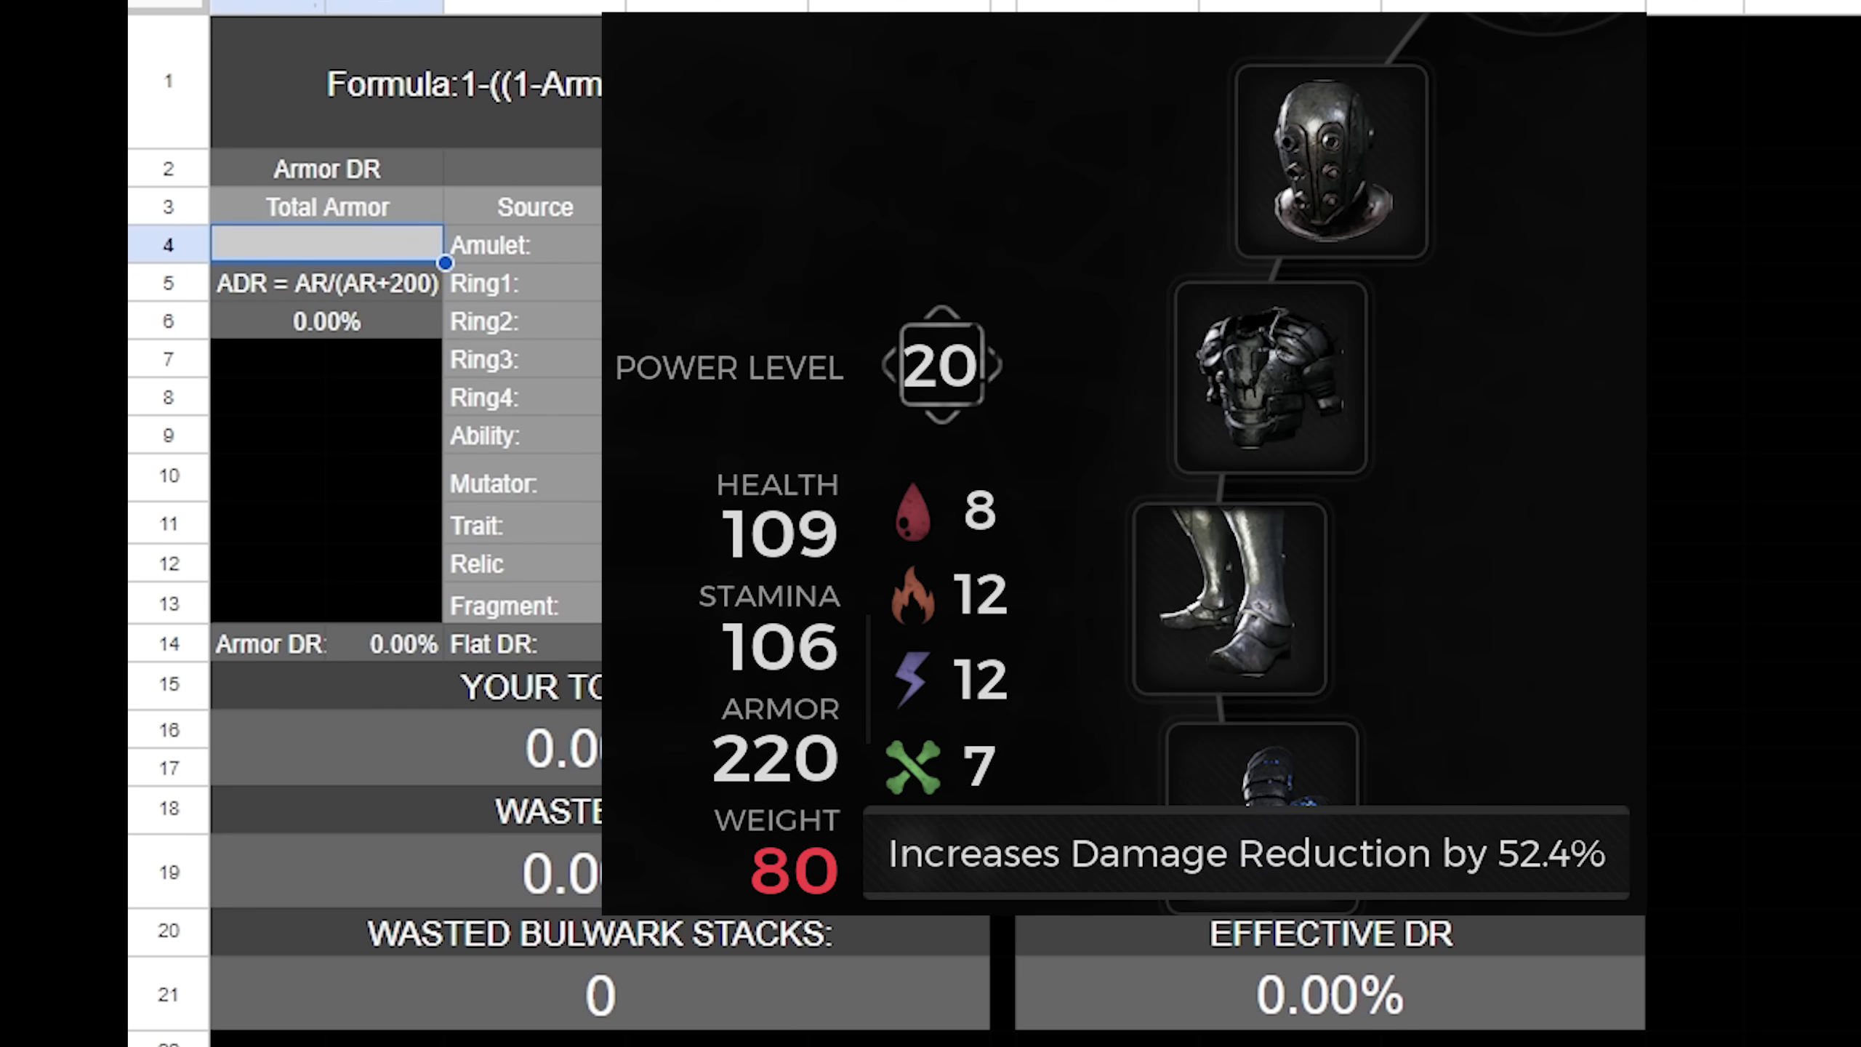
type("220")
key("Return")
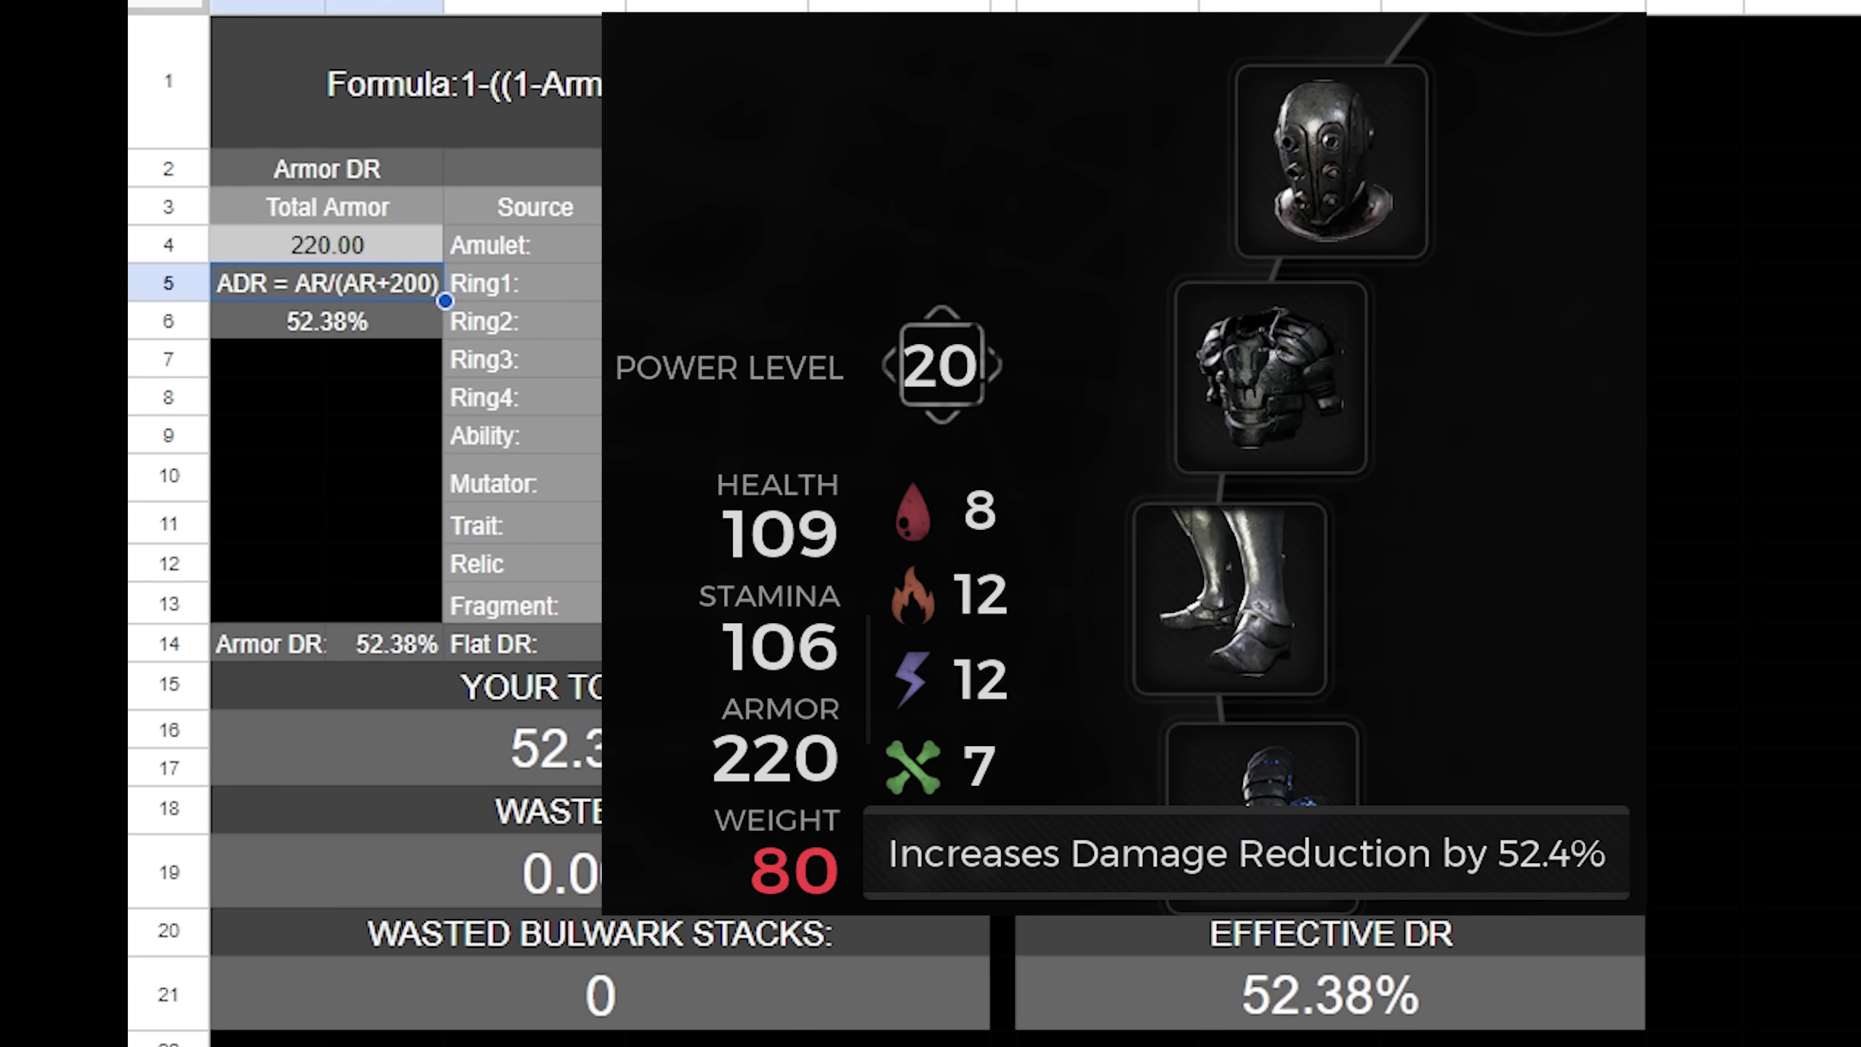
Set the total armor in the damage reduction calculator to 330
left_click(416, 249)
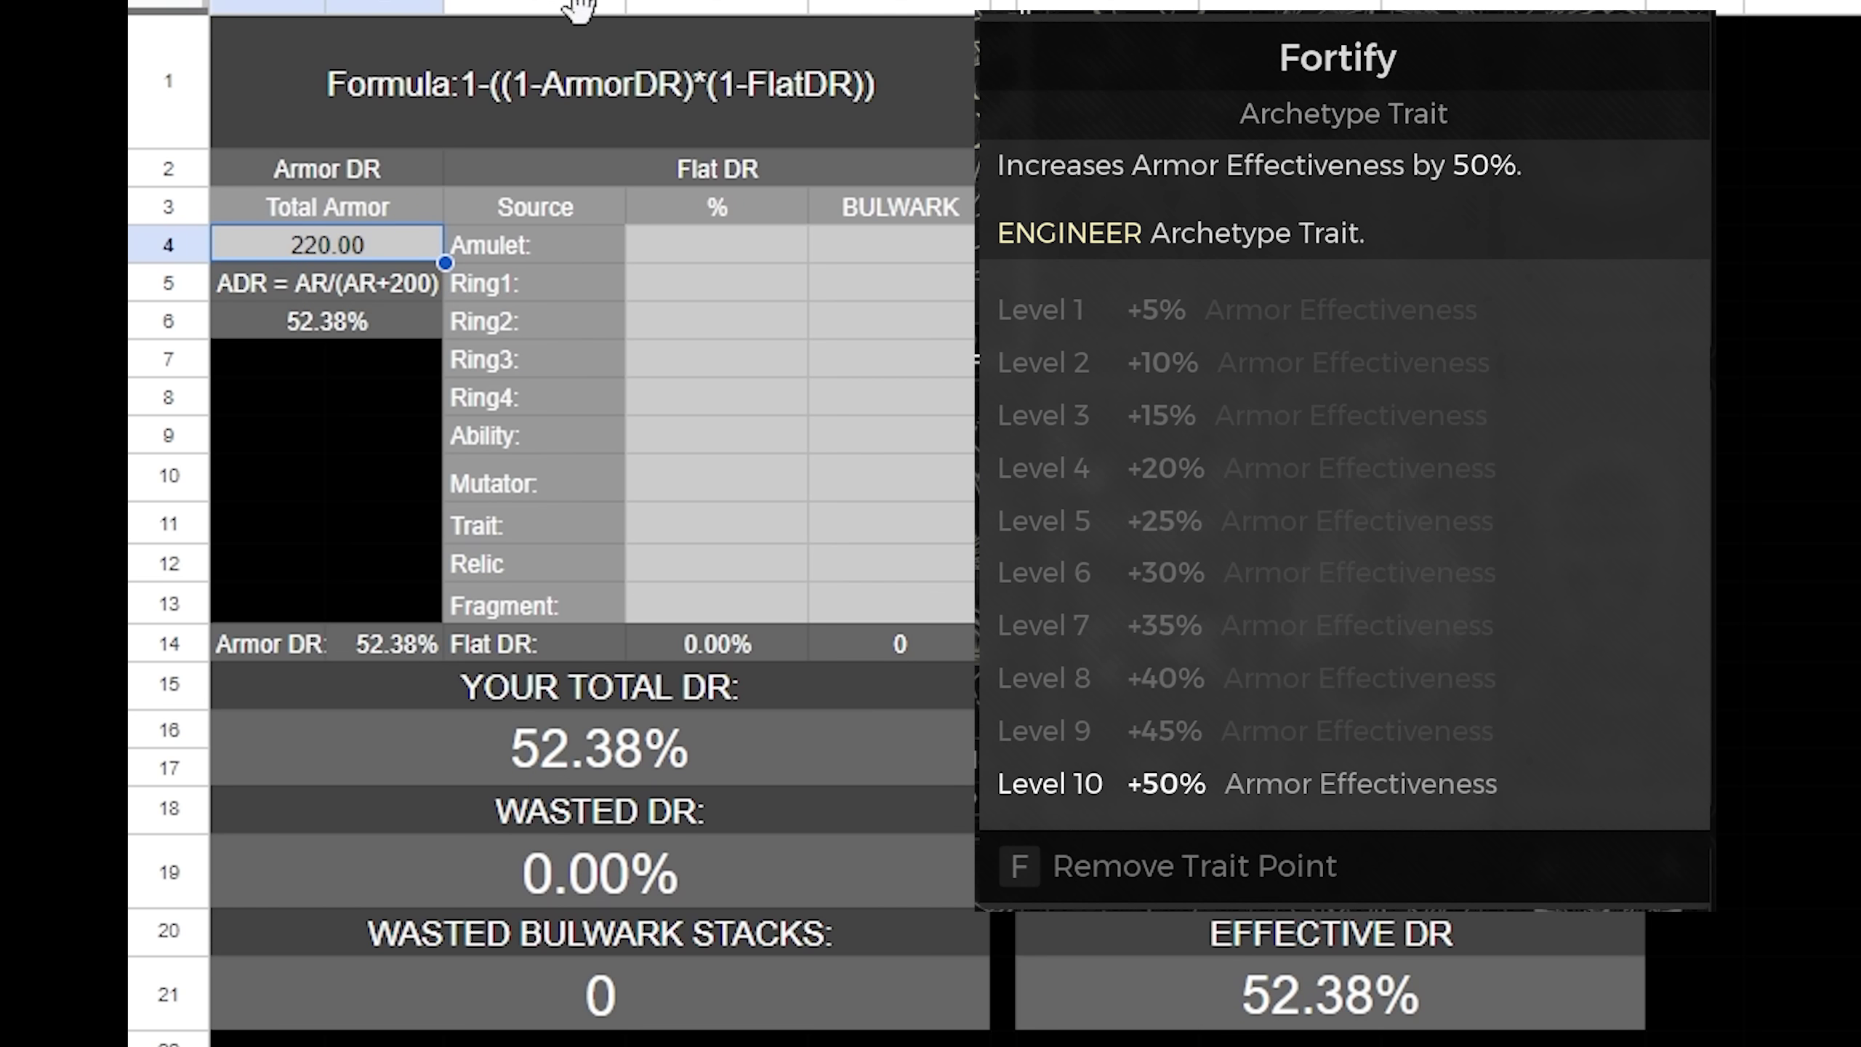
type("330")
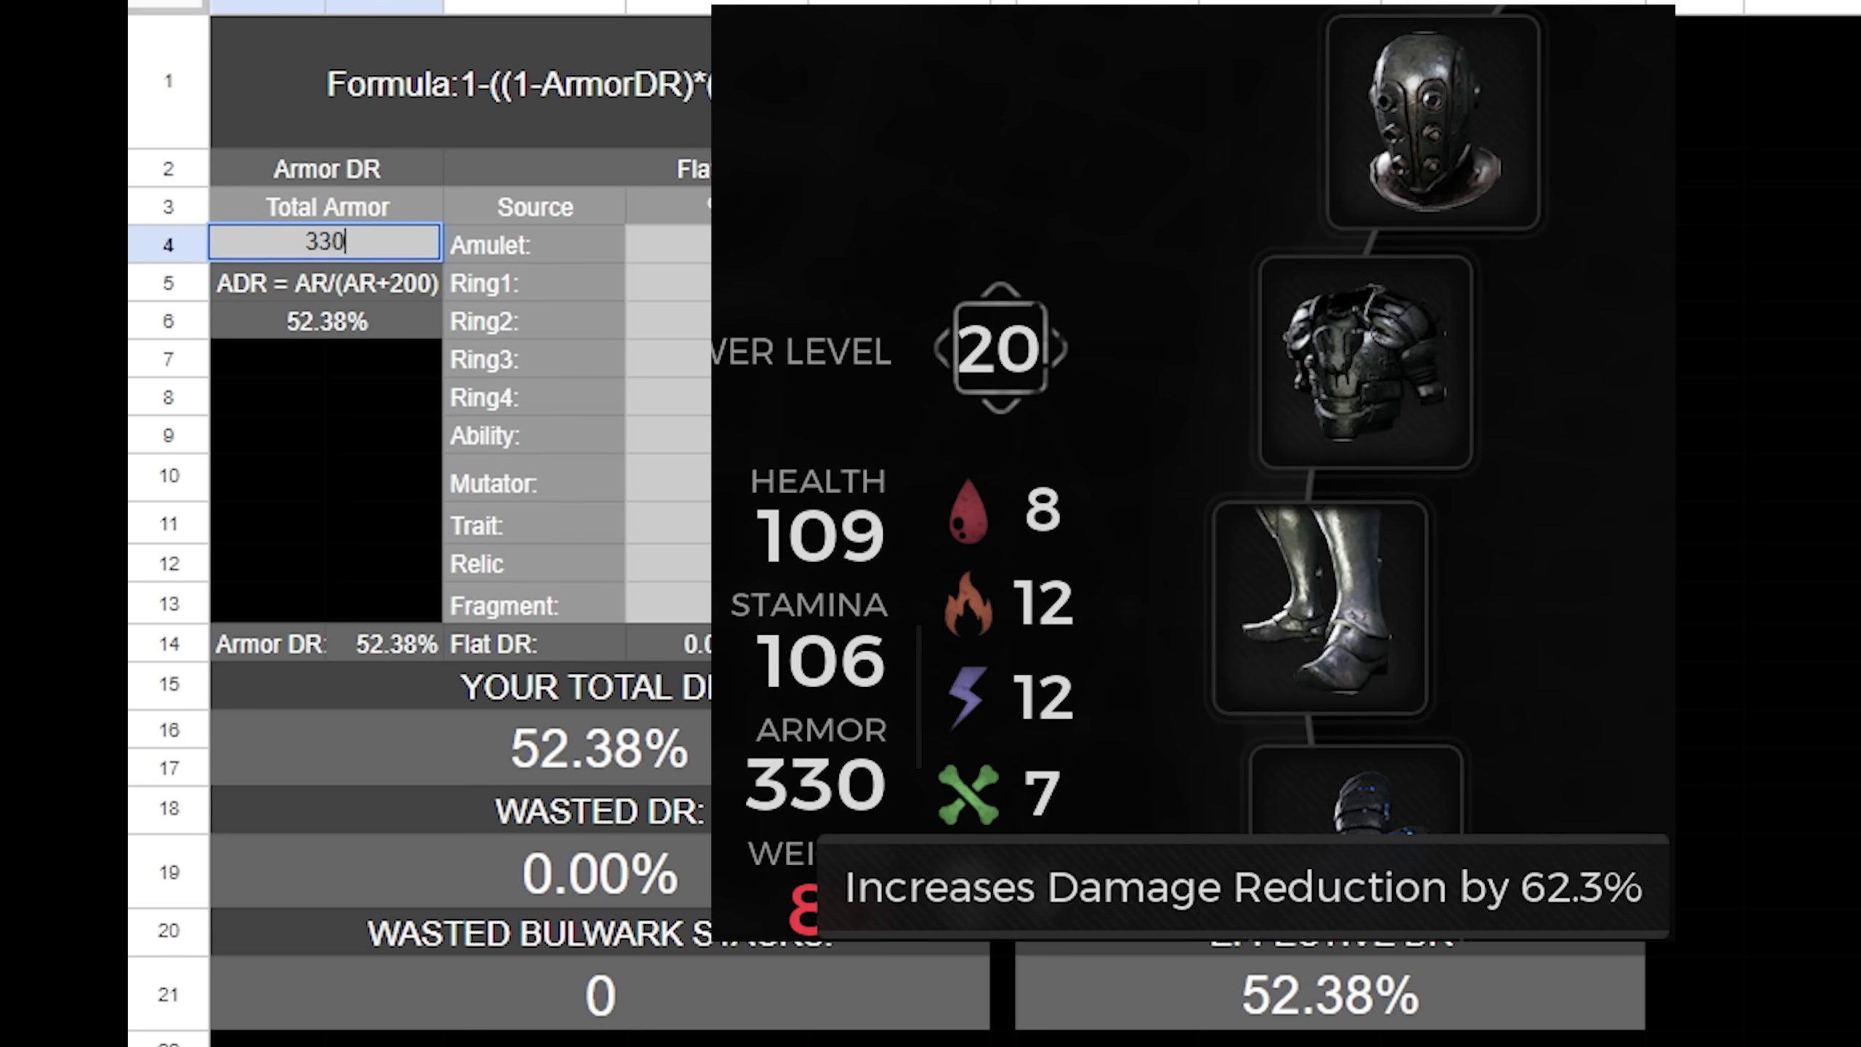
key("Return")
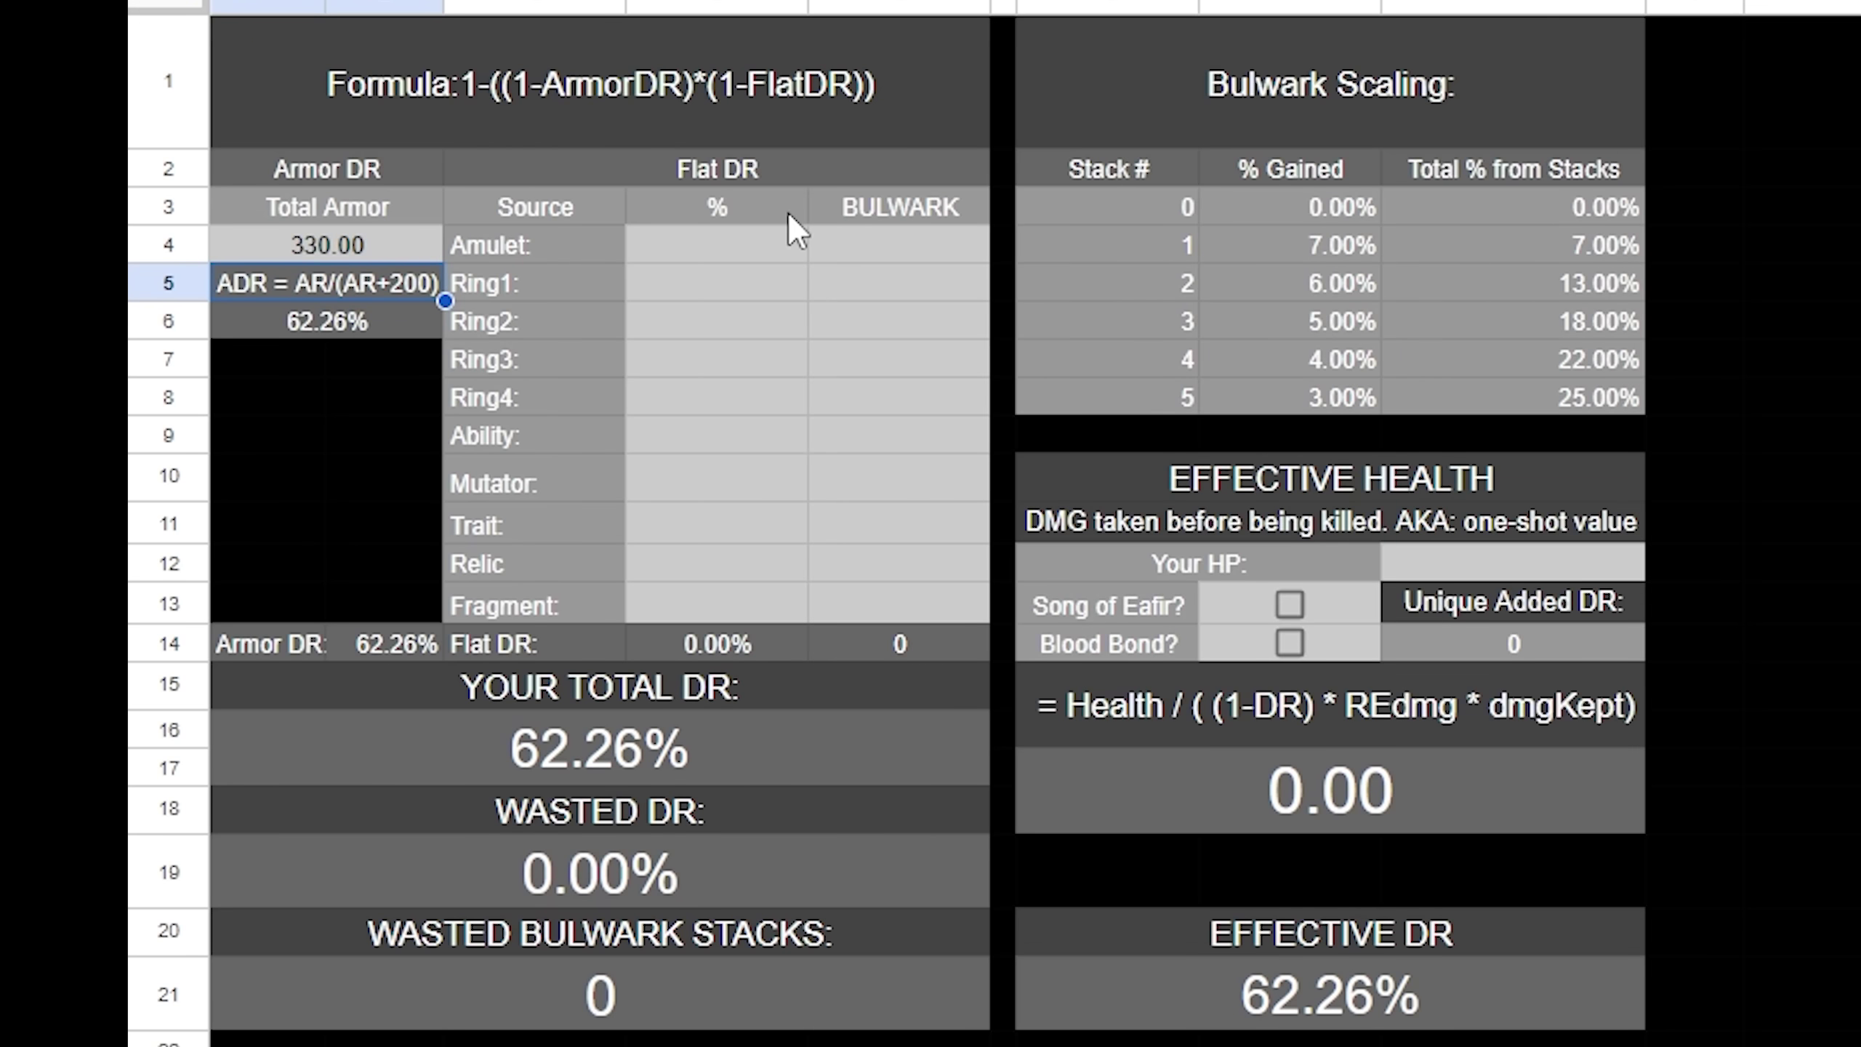
Enter flat DR percentages of 10% for the Trait source and 5% for the Fragment source
left_click(778, 162)
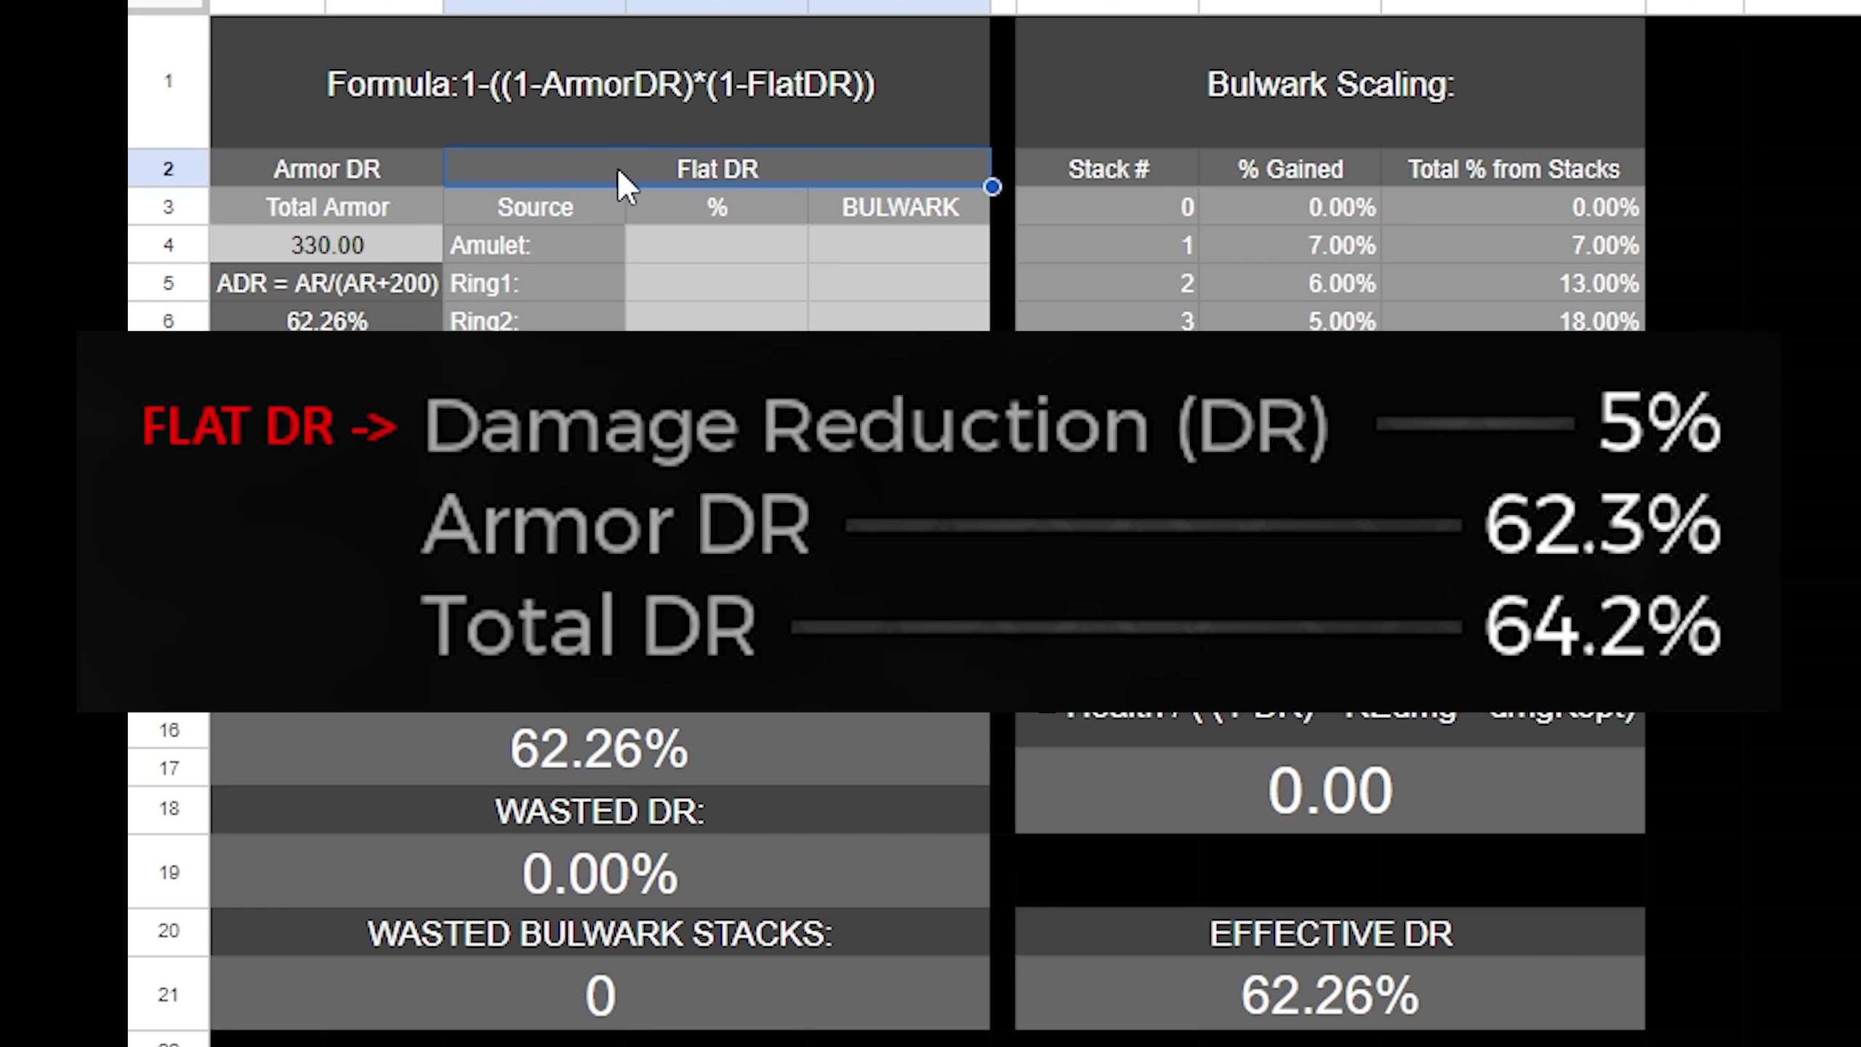
left_click(394, 168)
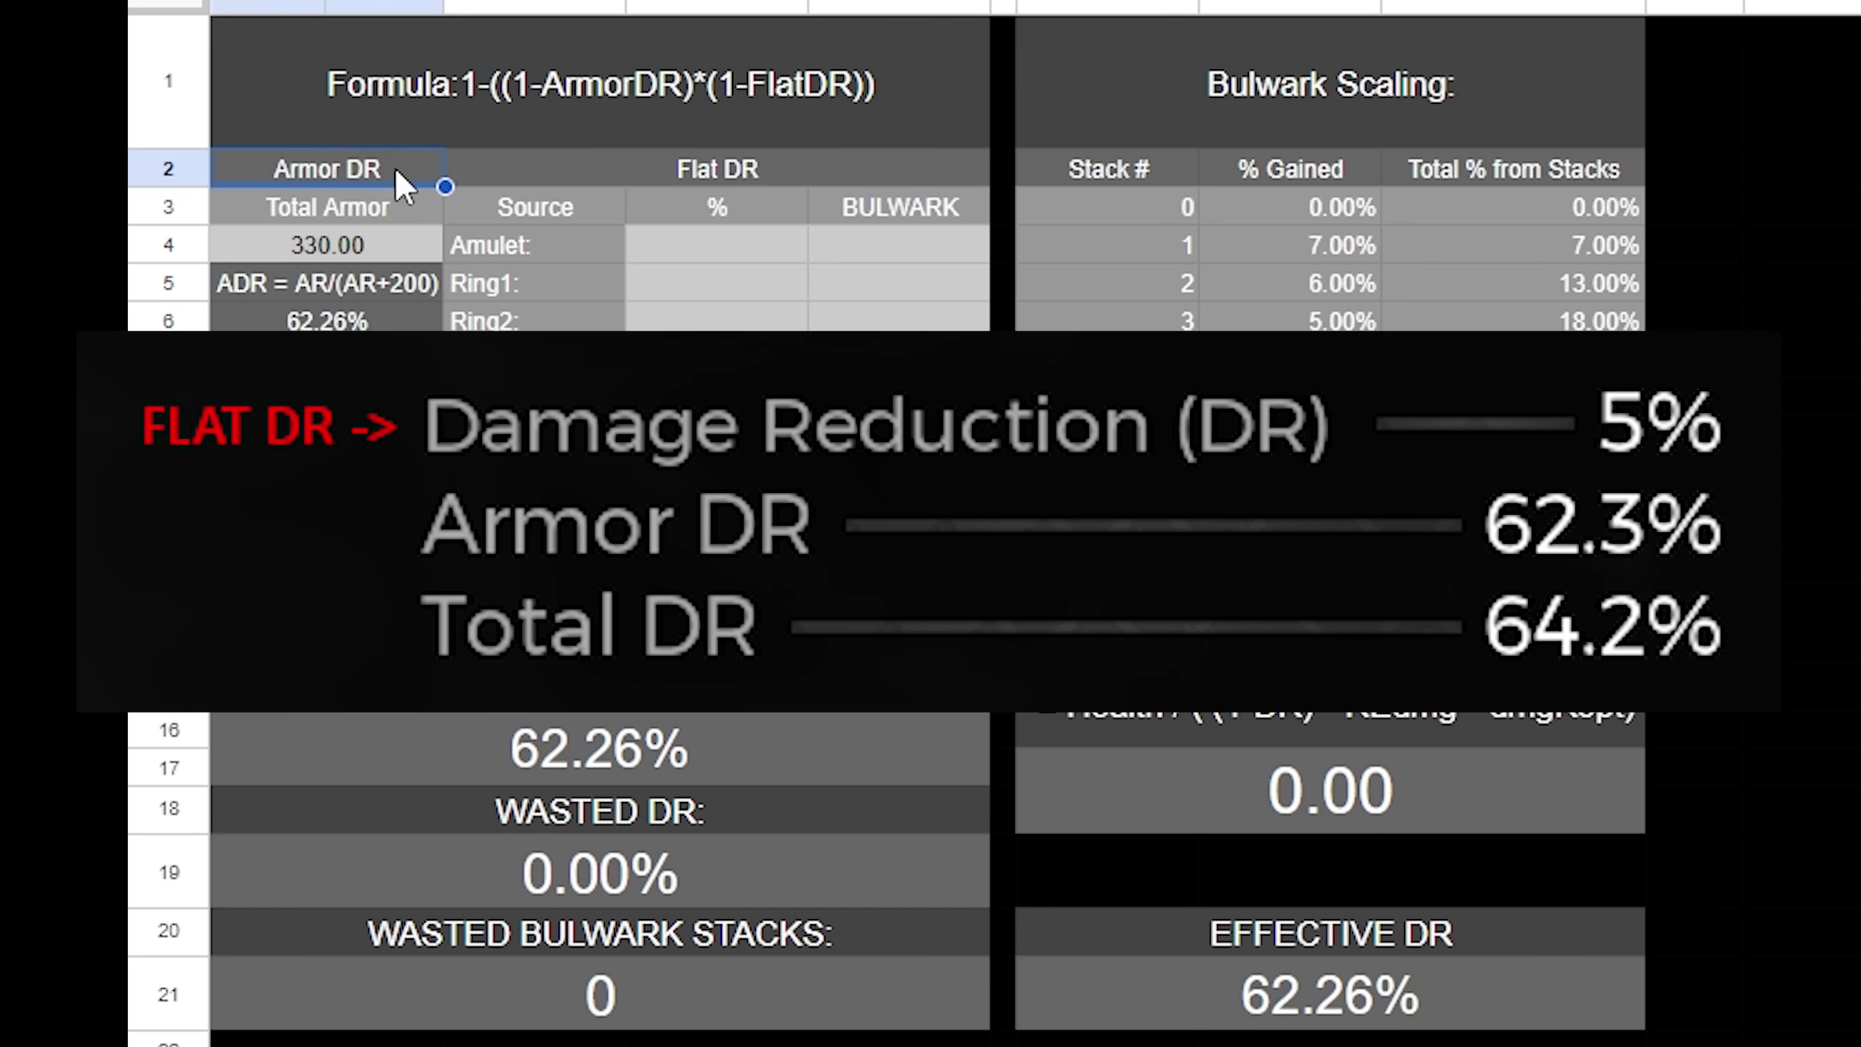
left_click(789, 154)
left_click_drag(759, 244, 769, 602)
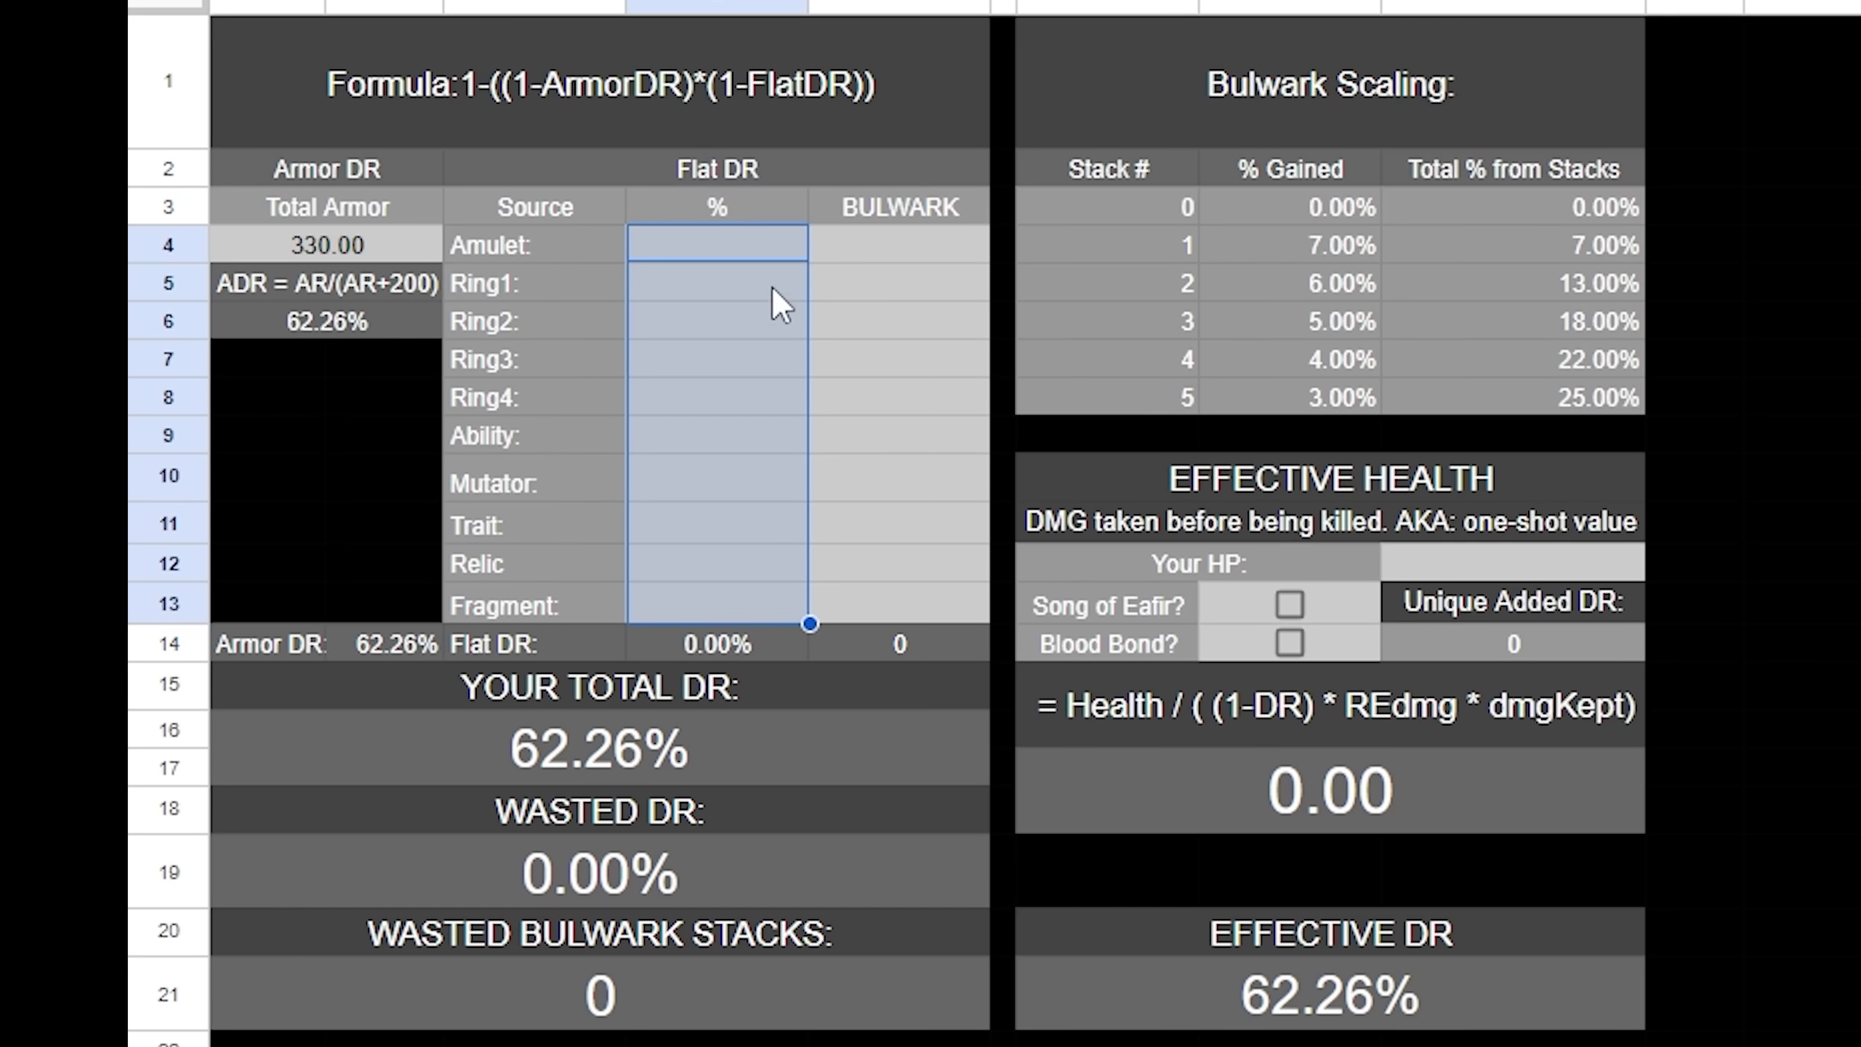
left_click(795, 521)
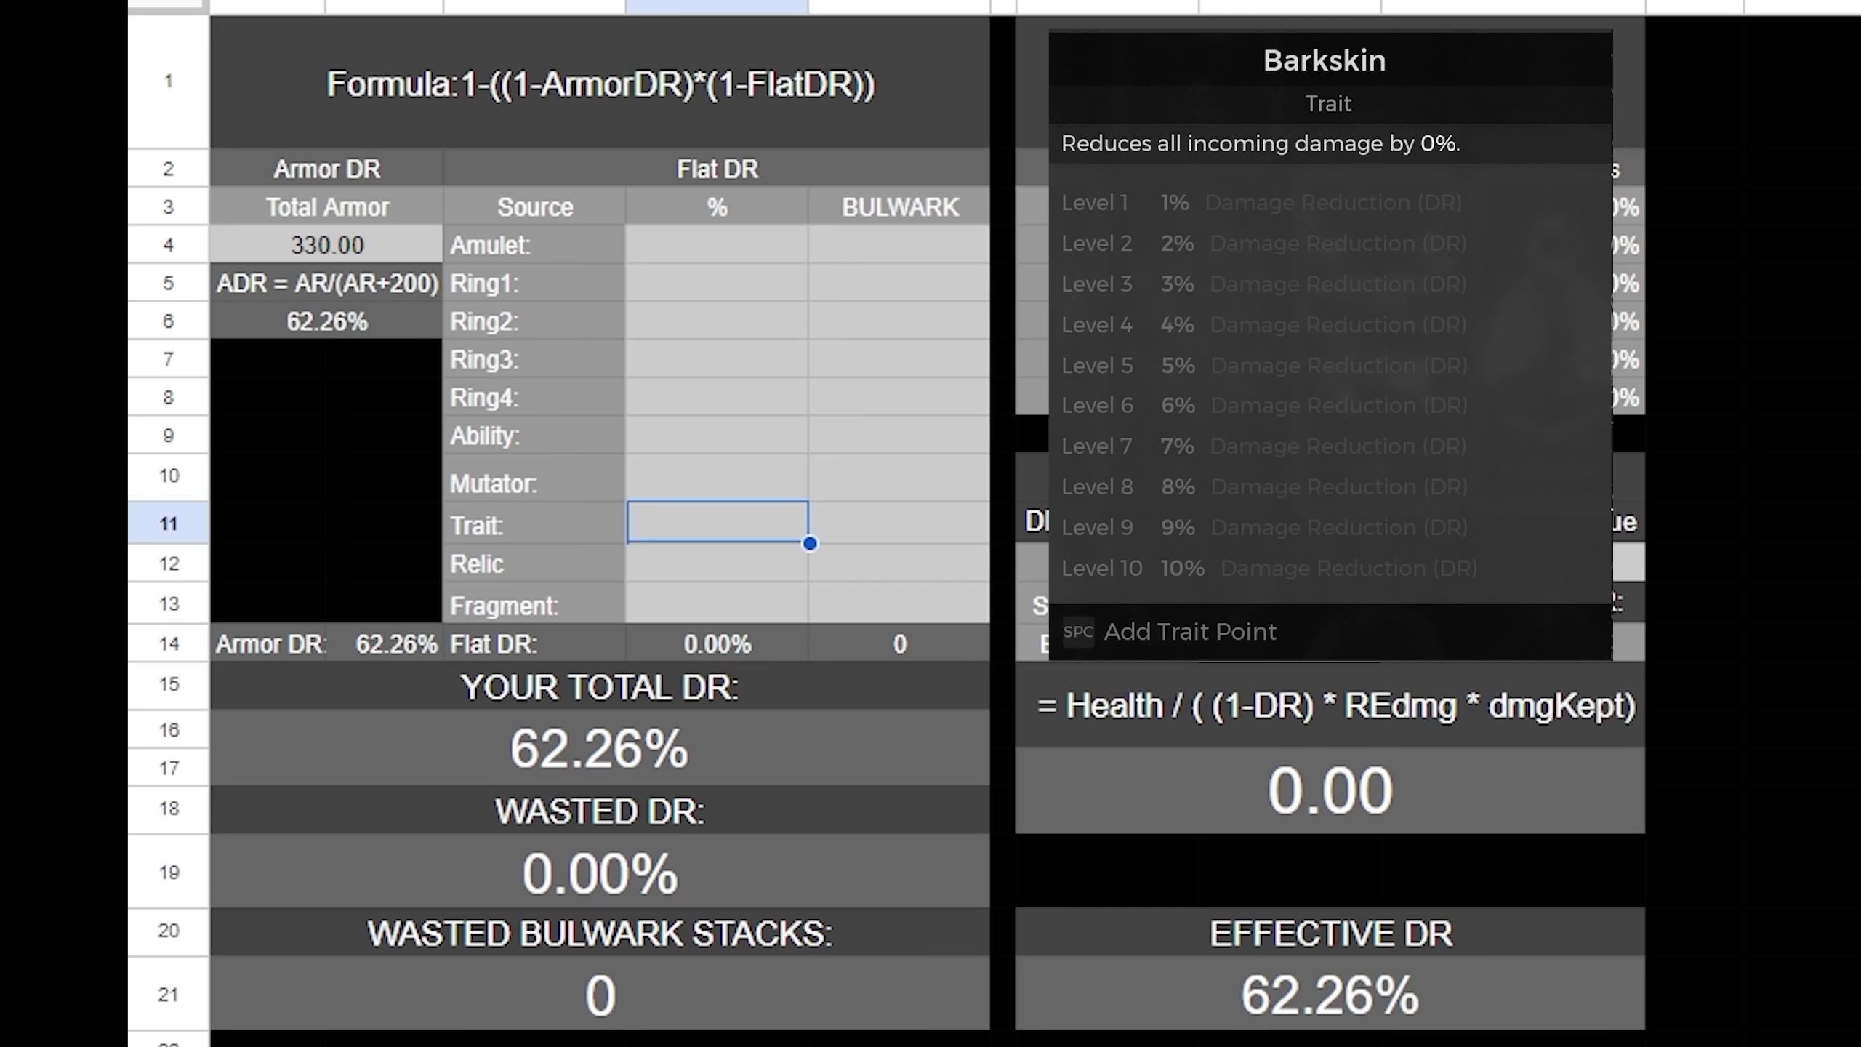
type("10%")
key("Return")
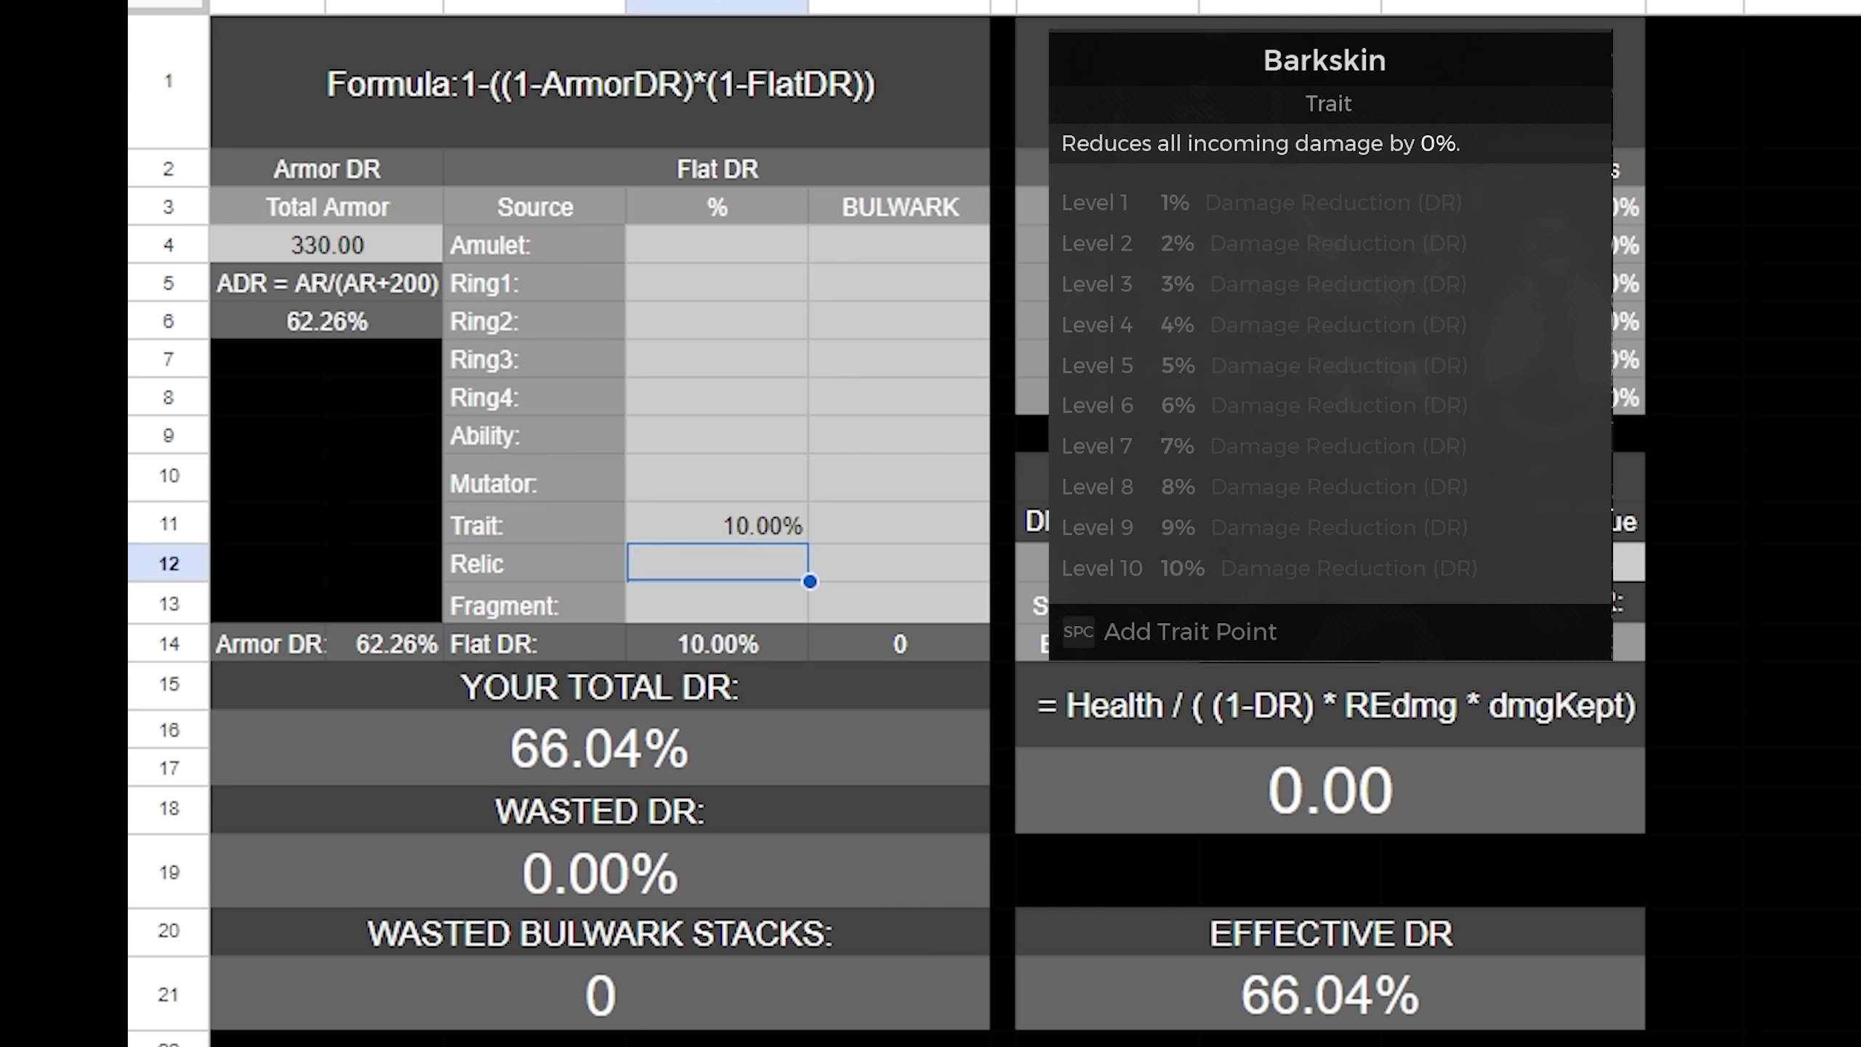
left_click(769, 614)
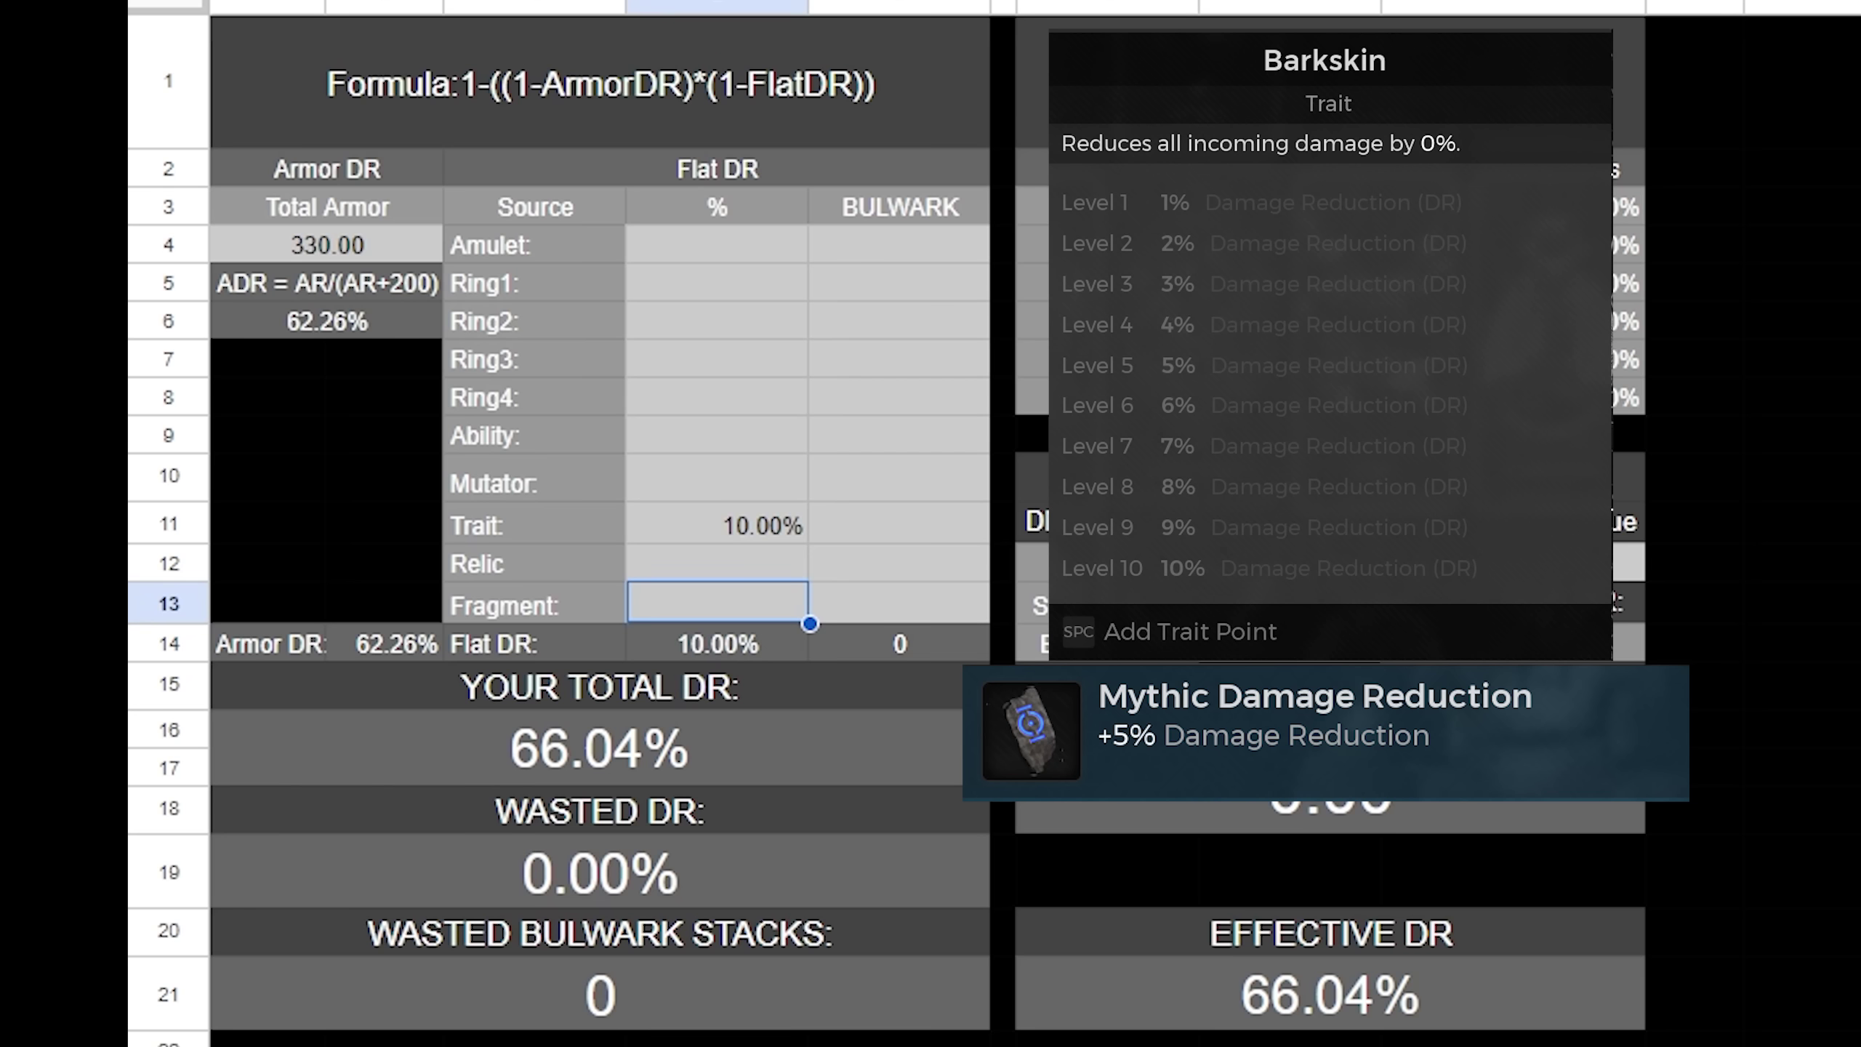
type("5")
key("Return")
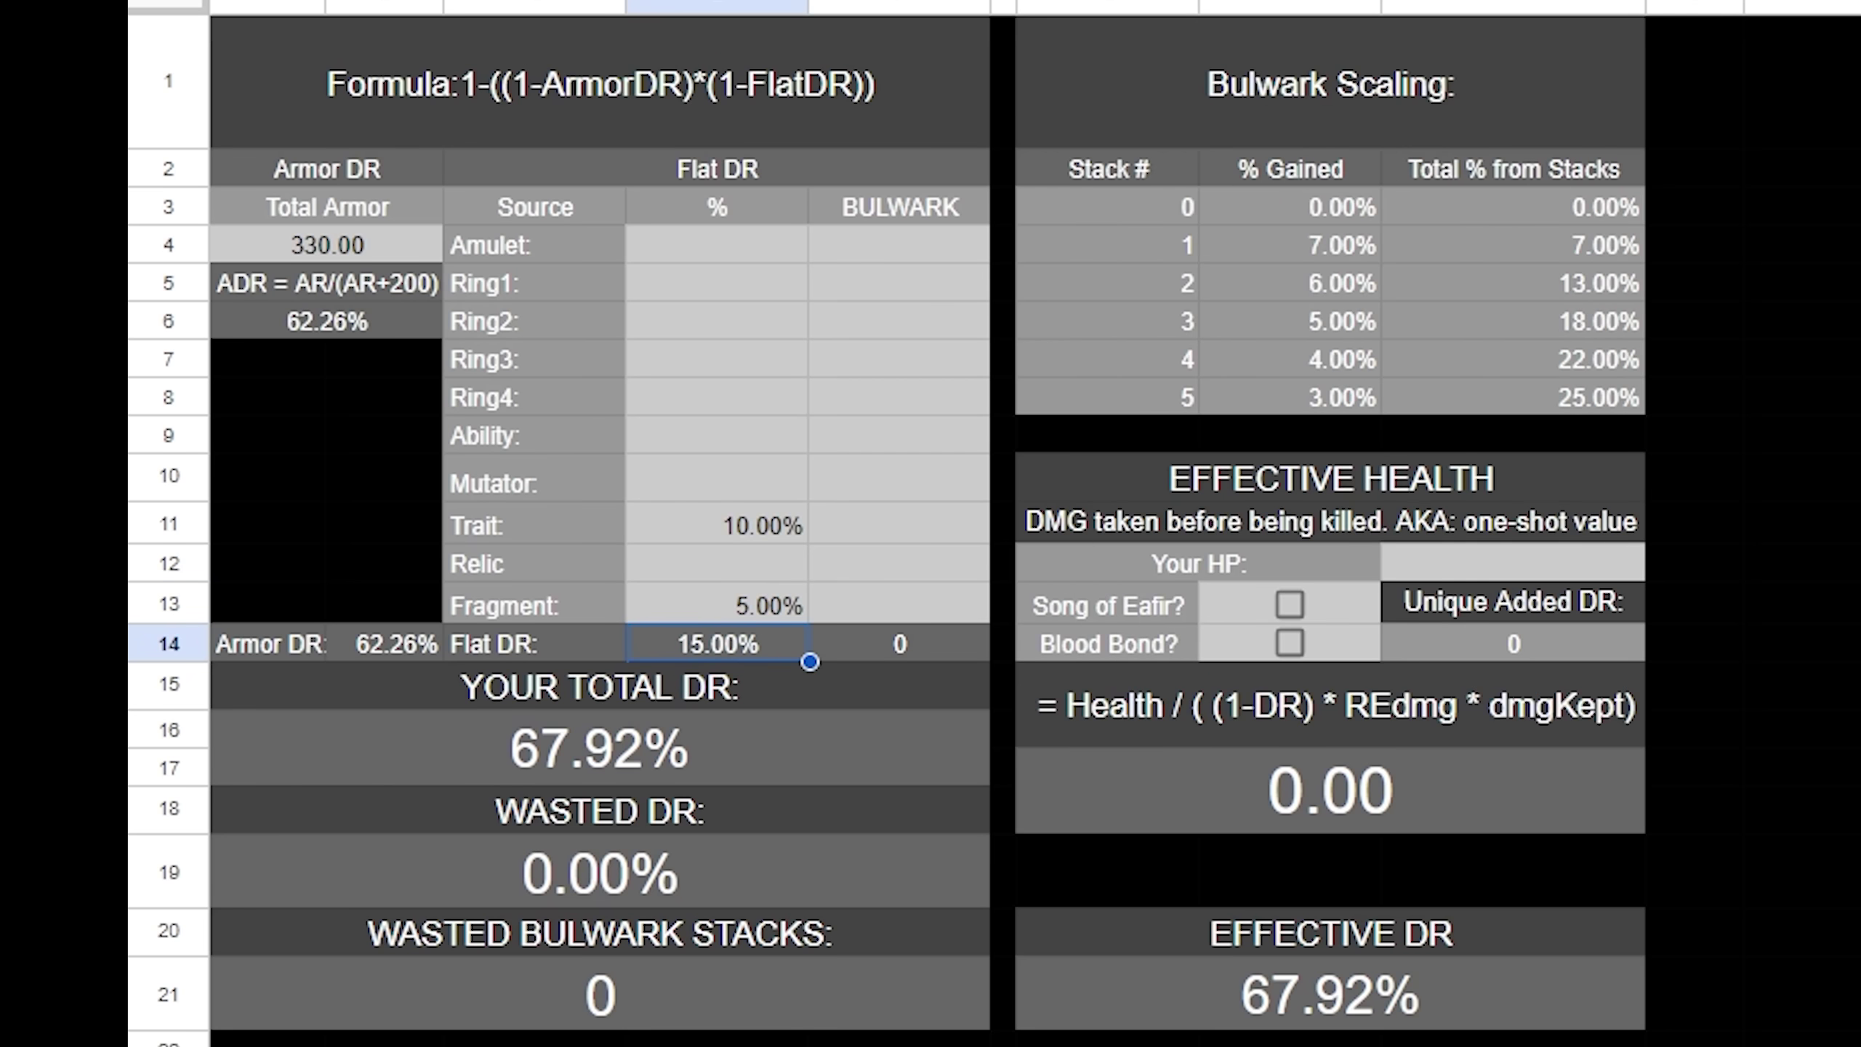
Compare the flat DR percentages entered for the Trait and Fragment sources
left_click(736, 605)
left_click(744, 536)
left_click(764, 617)
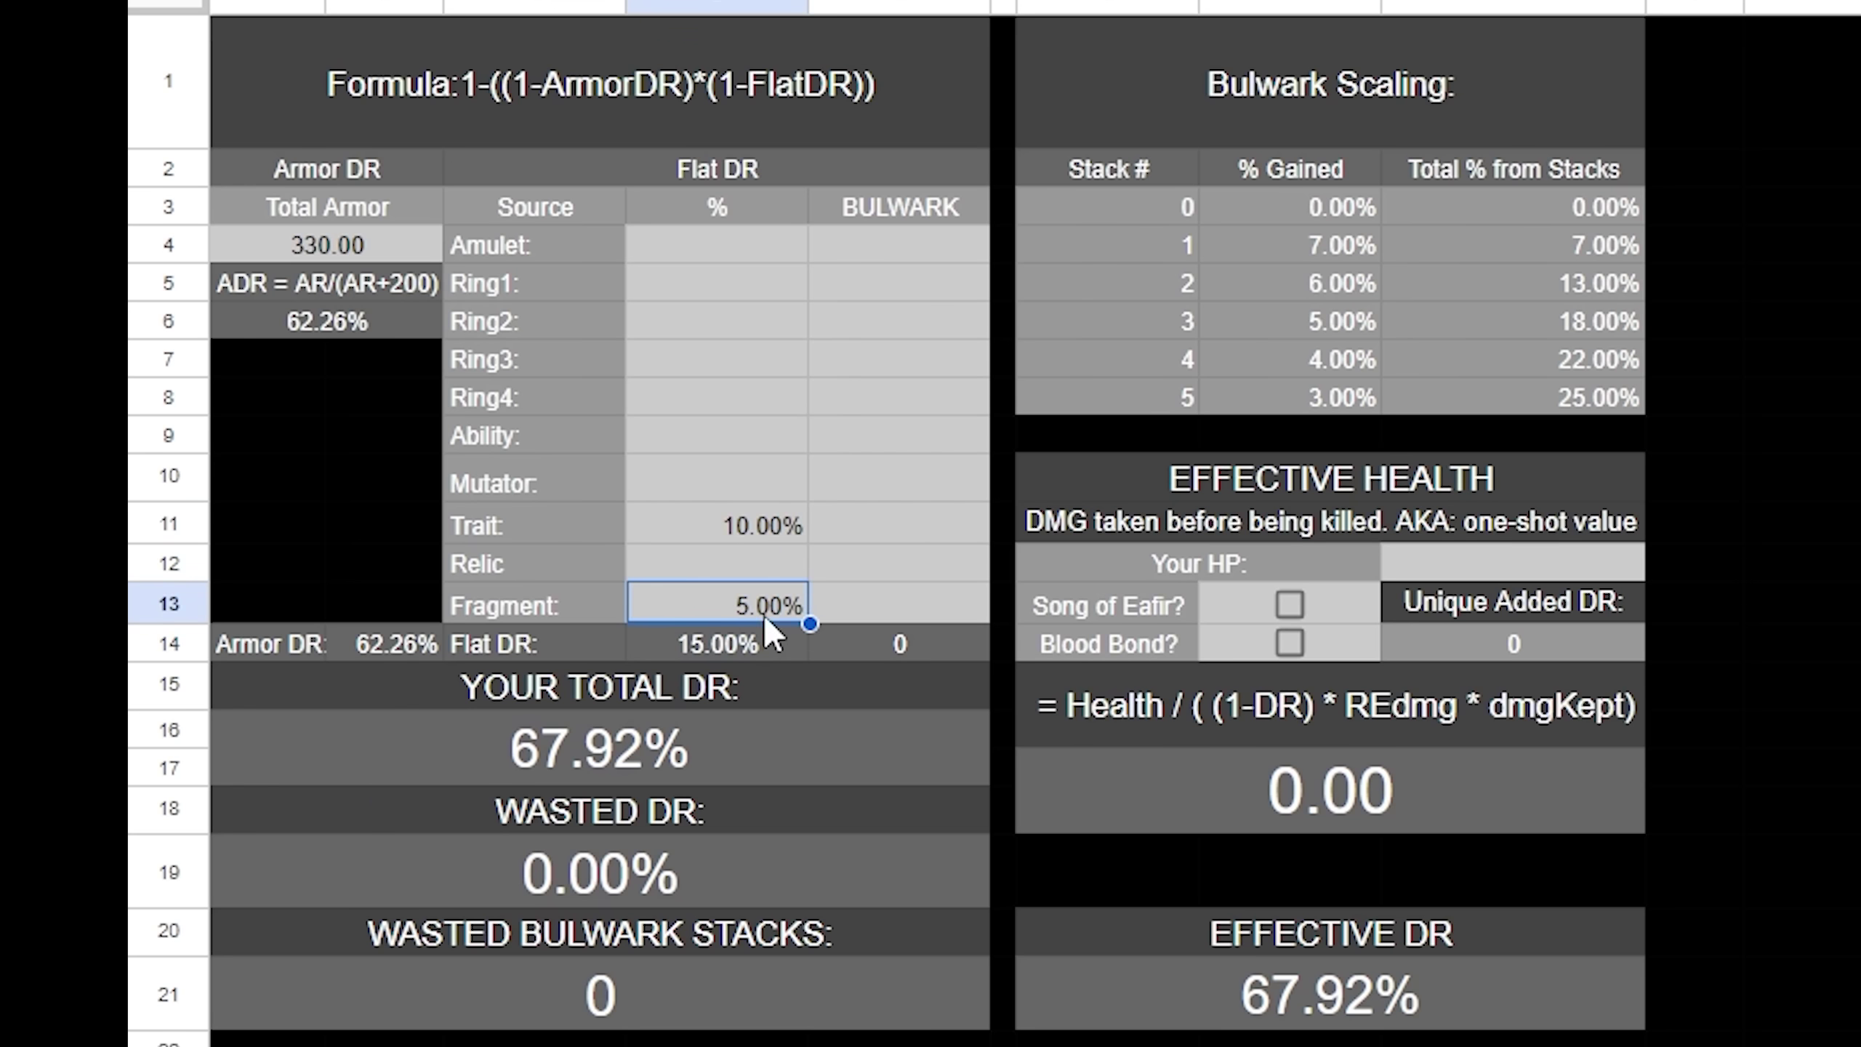
left_click(766, 524)
left_click(762, 611)
left_click(766, 525)
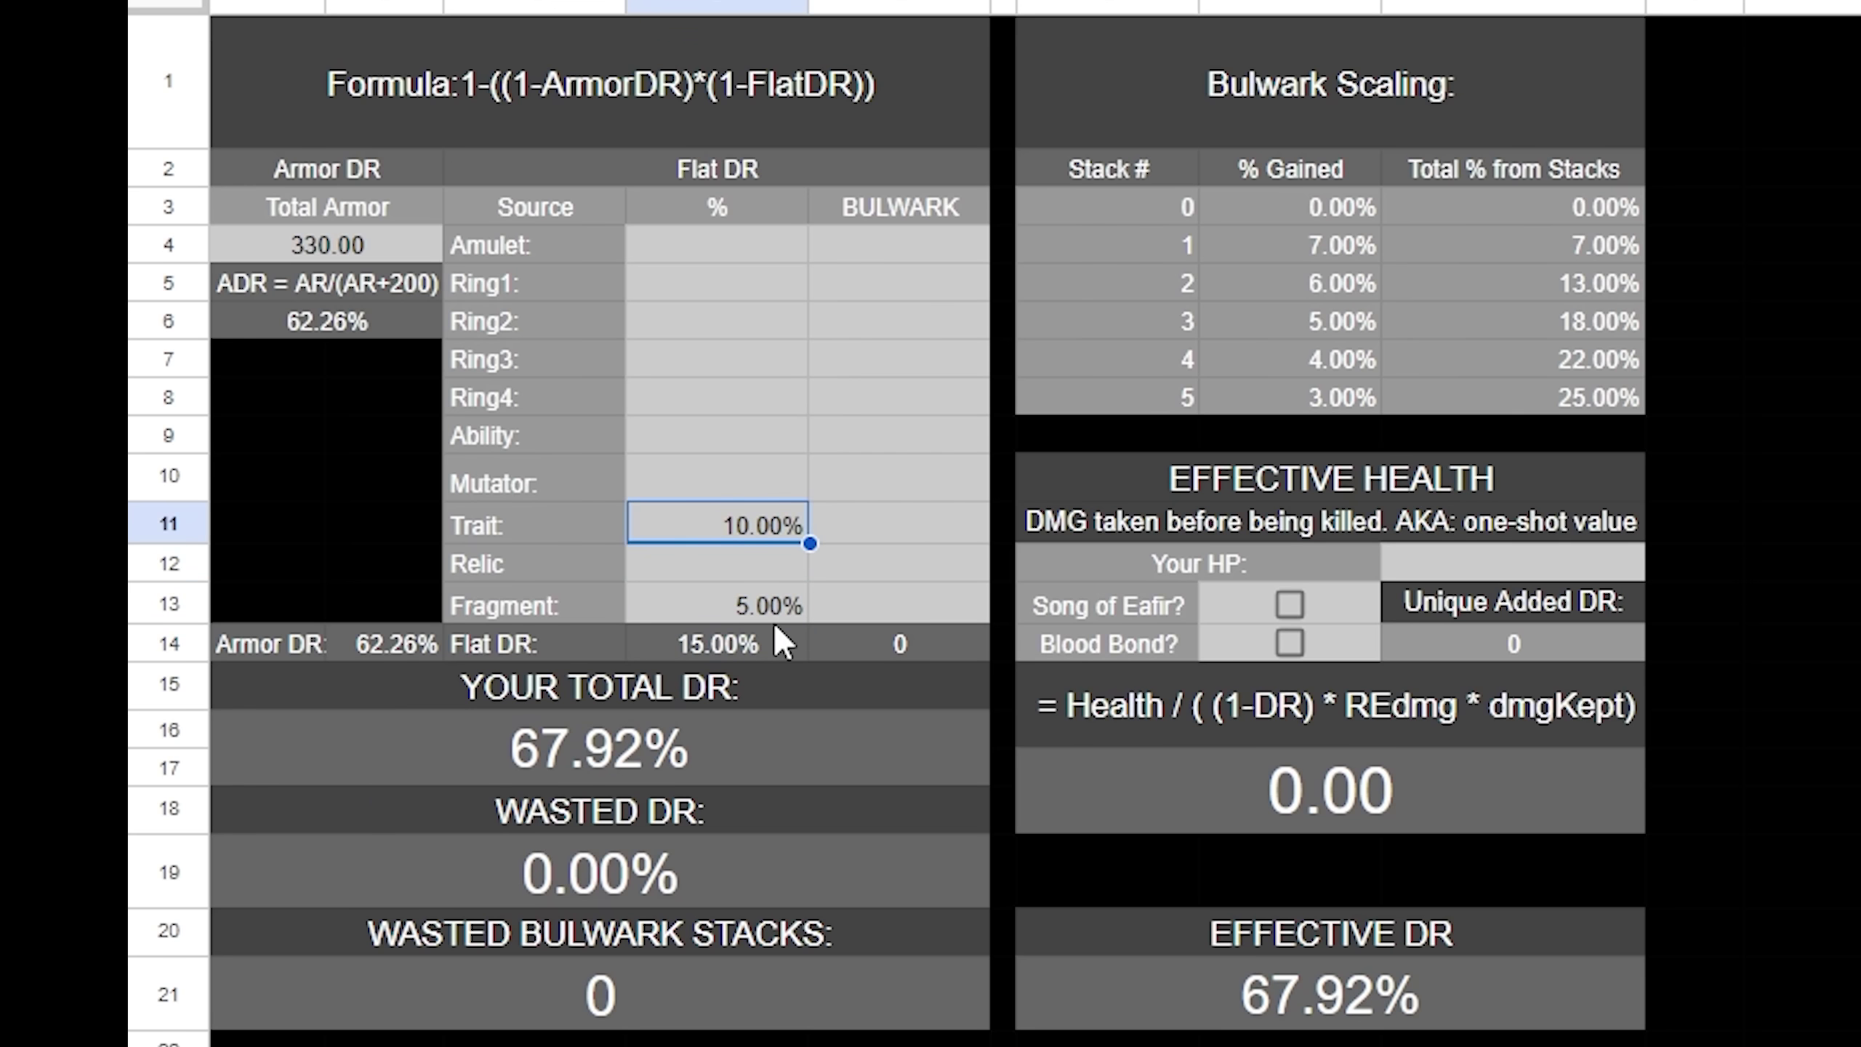
left_click(773, 616)
left_click(770, 525)
Enter 10% as the flat DR for Ring4 and select the total DR result
left_click(778, 405)
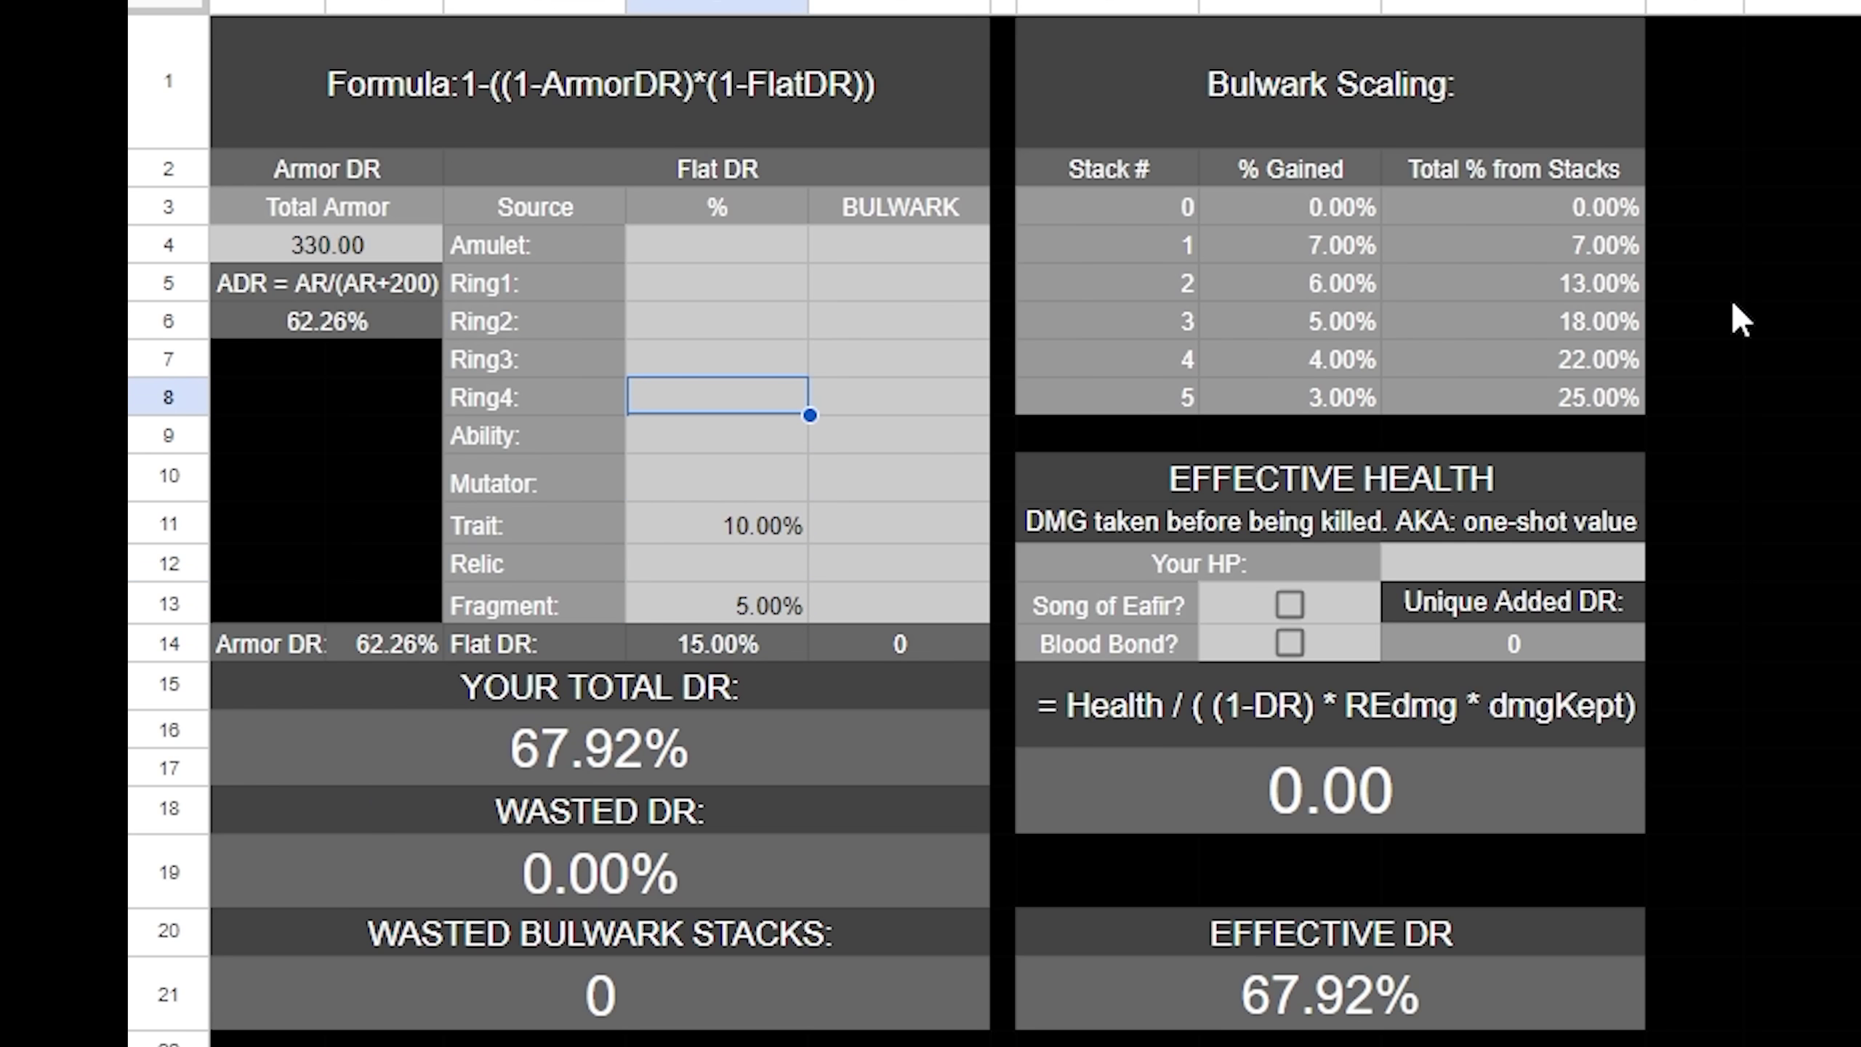
type("10")
key("Return")
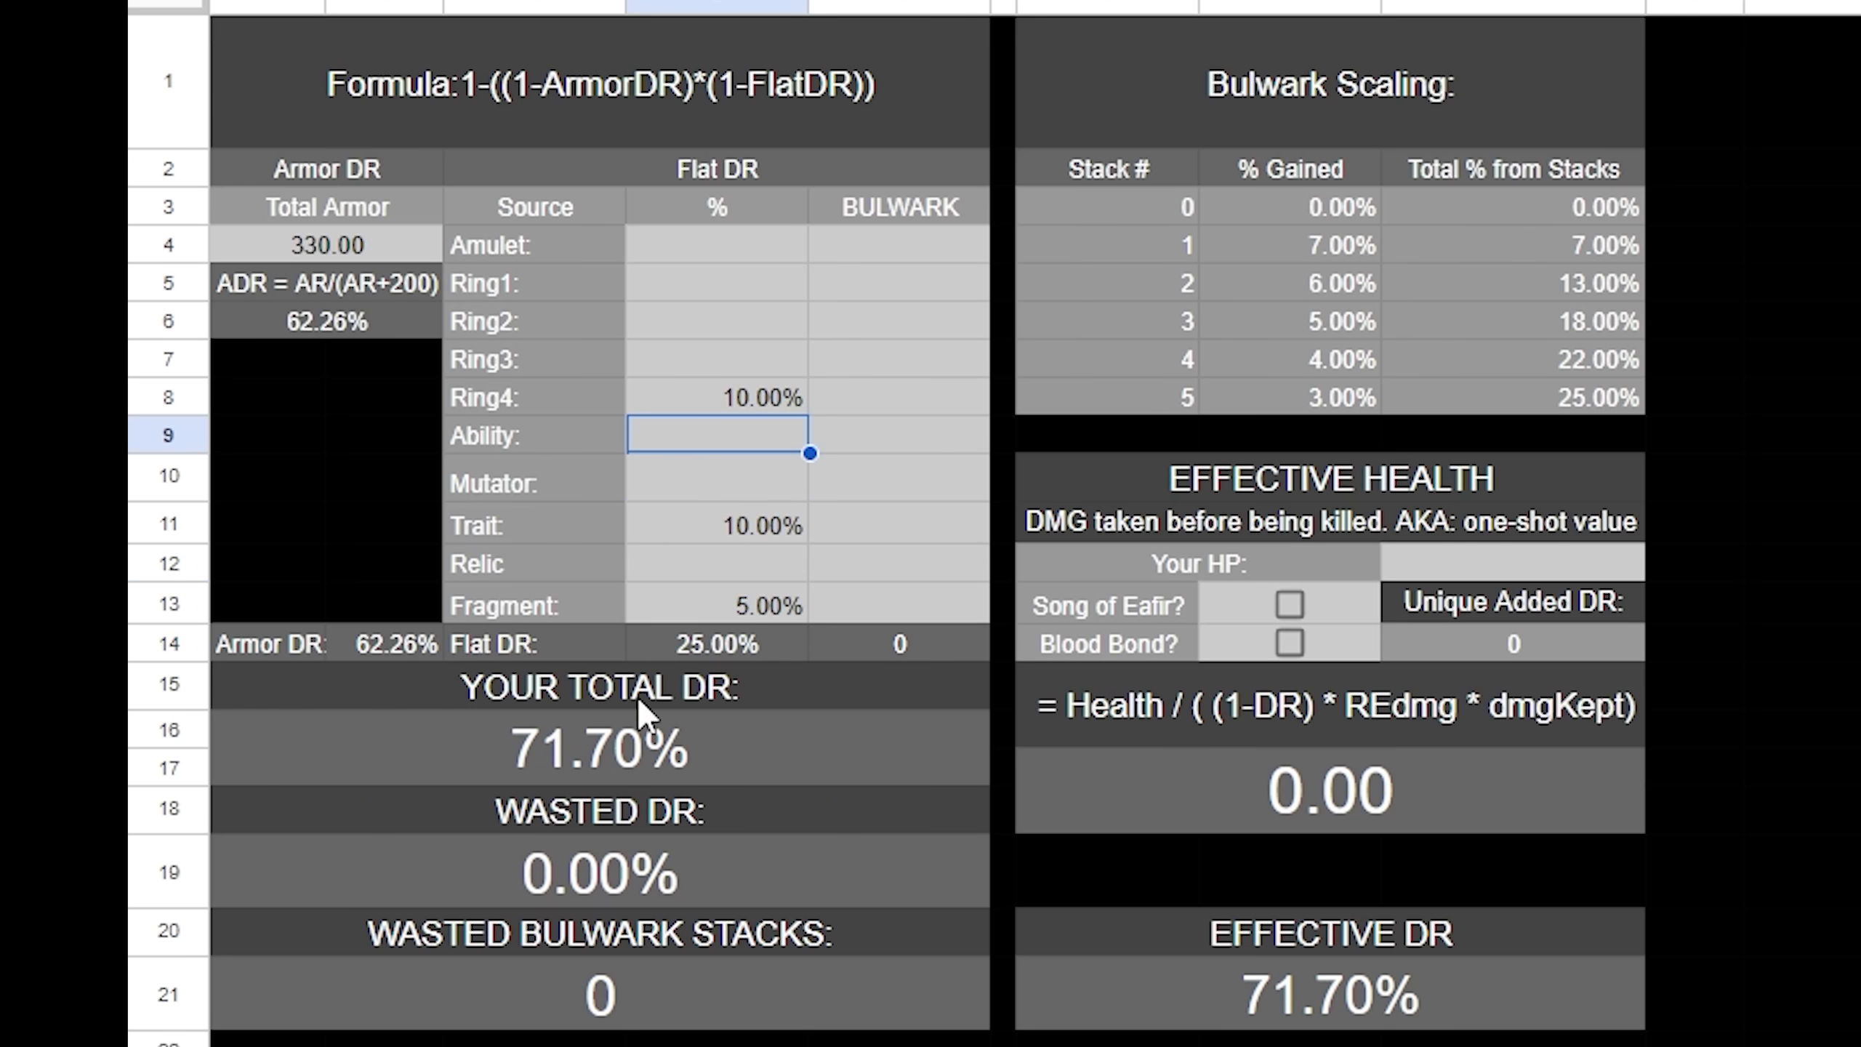
left_click(603, 757)
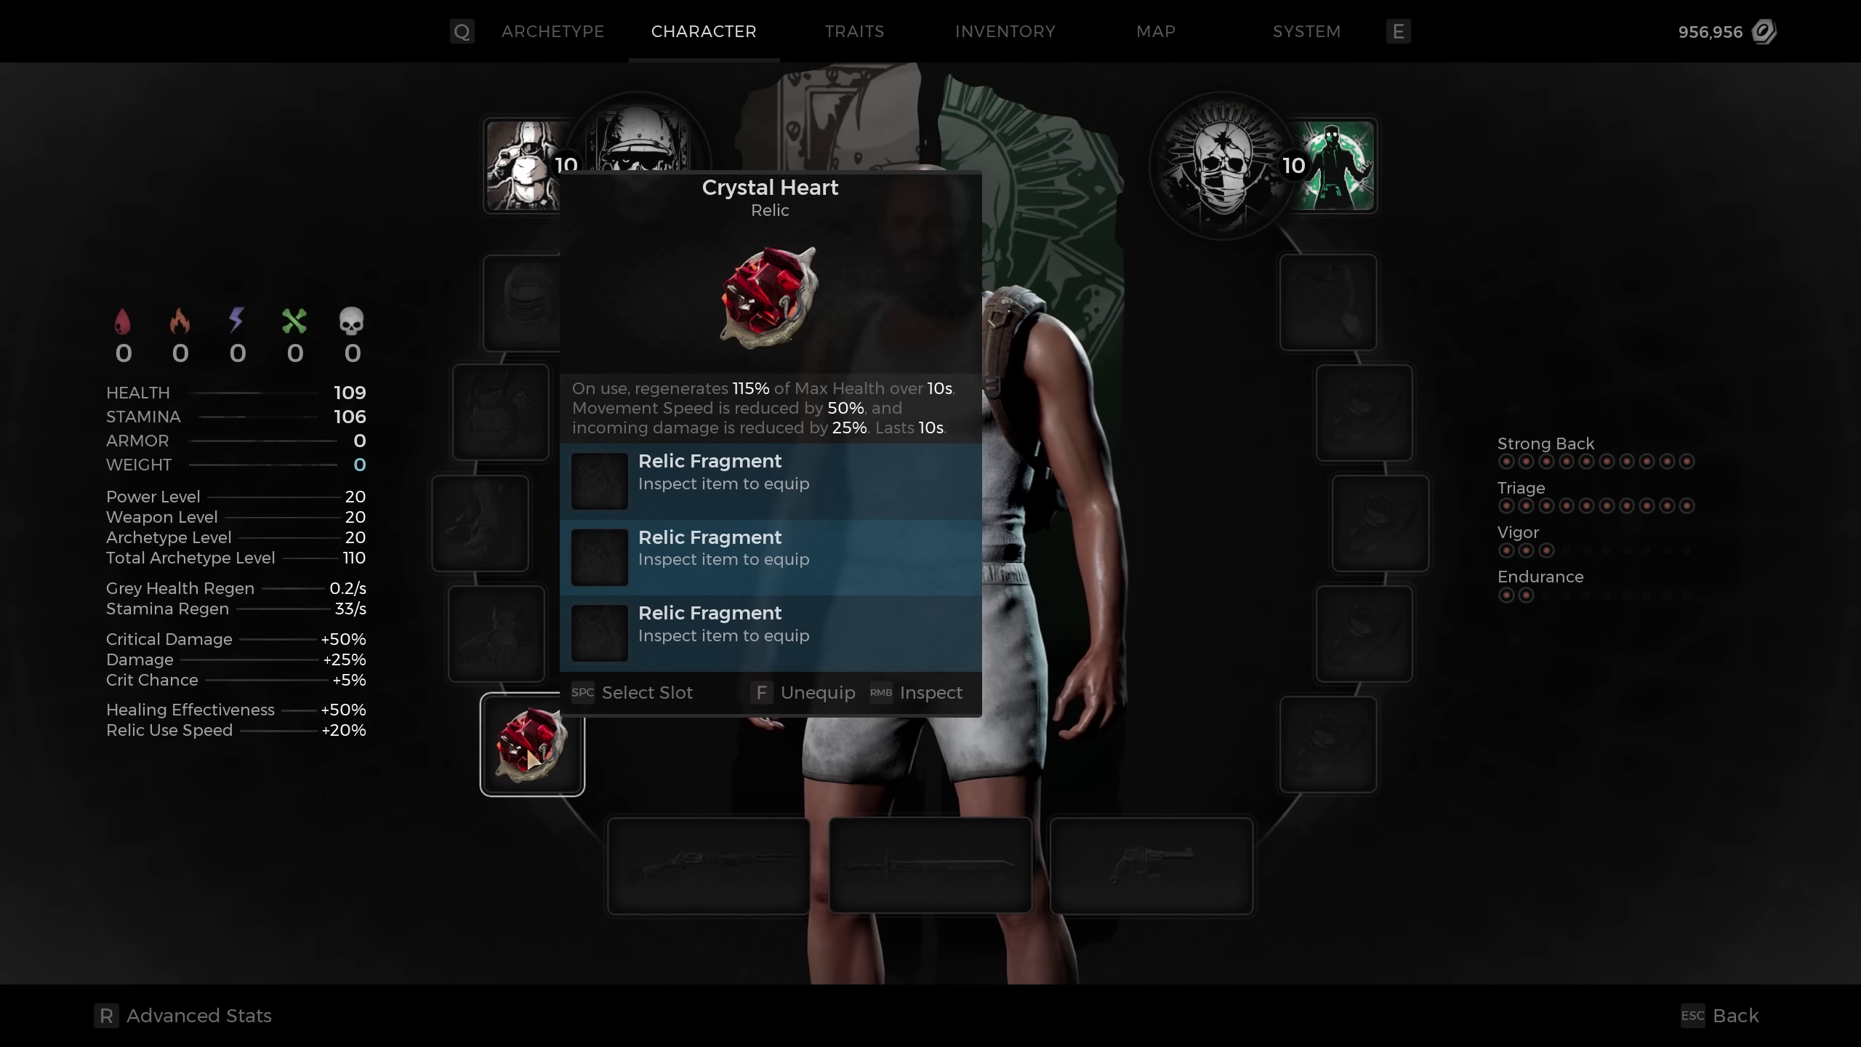
Leave the character screen and use the Crystal Heart relic in Ward 13
key("Escape")
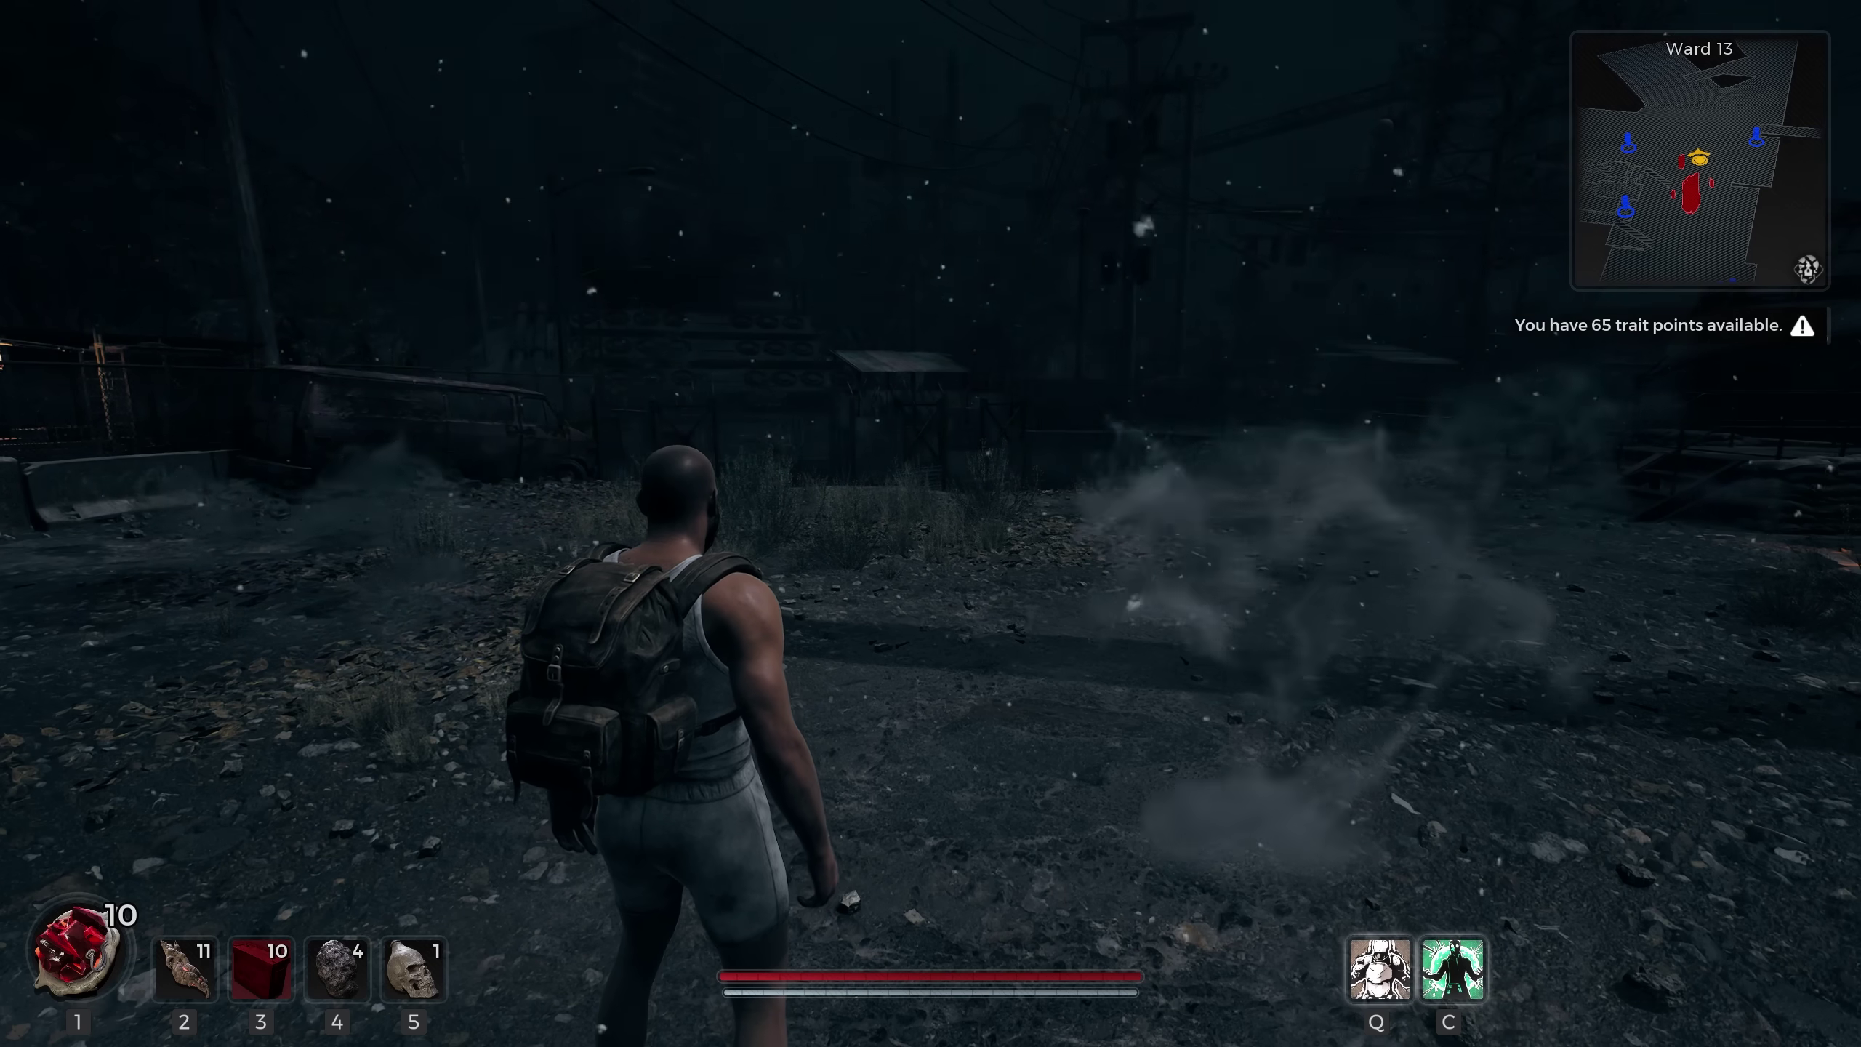
key("1")
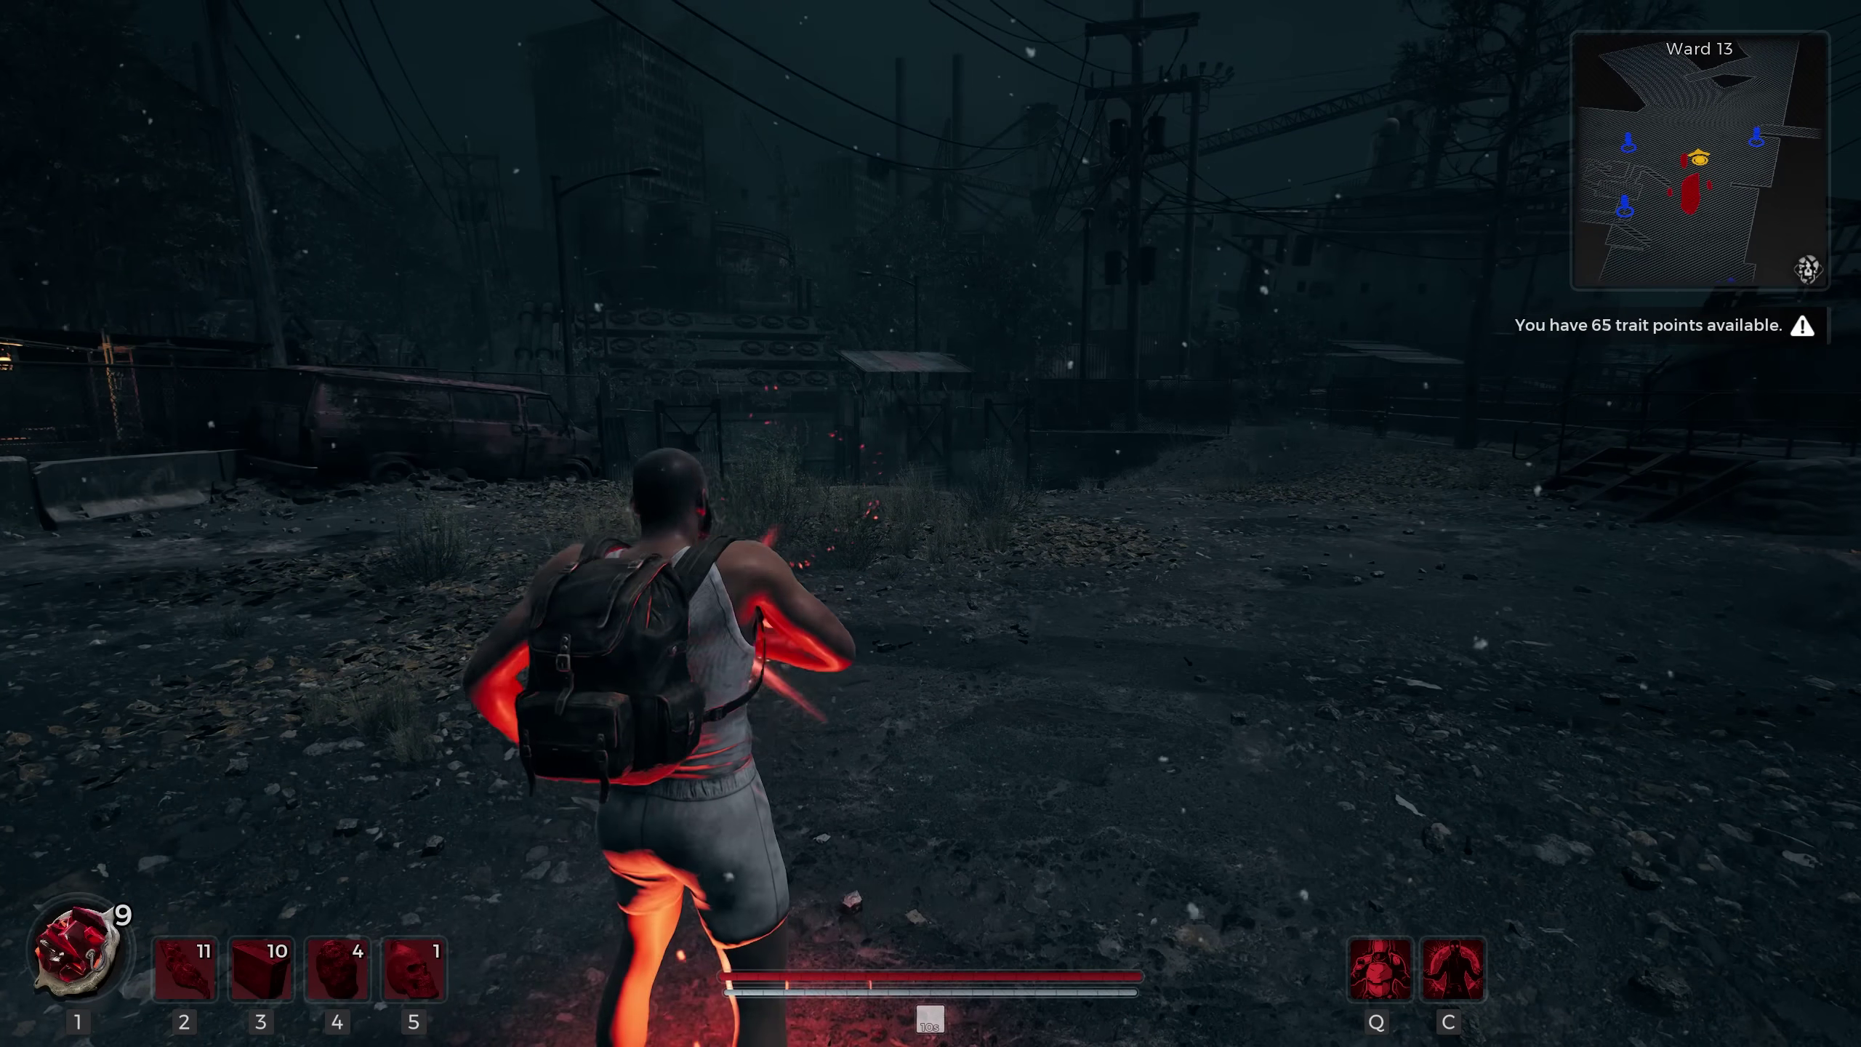
Open the character screen, equip the Bisected Ring in the first ring slot and check the damage reduction stats
key("Tab")
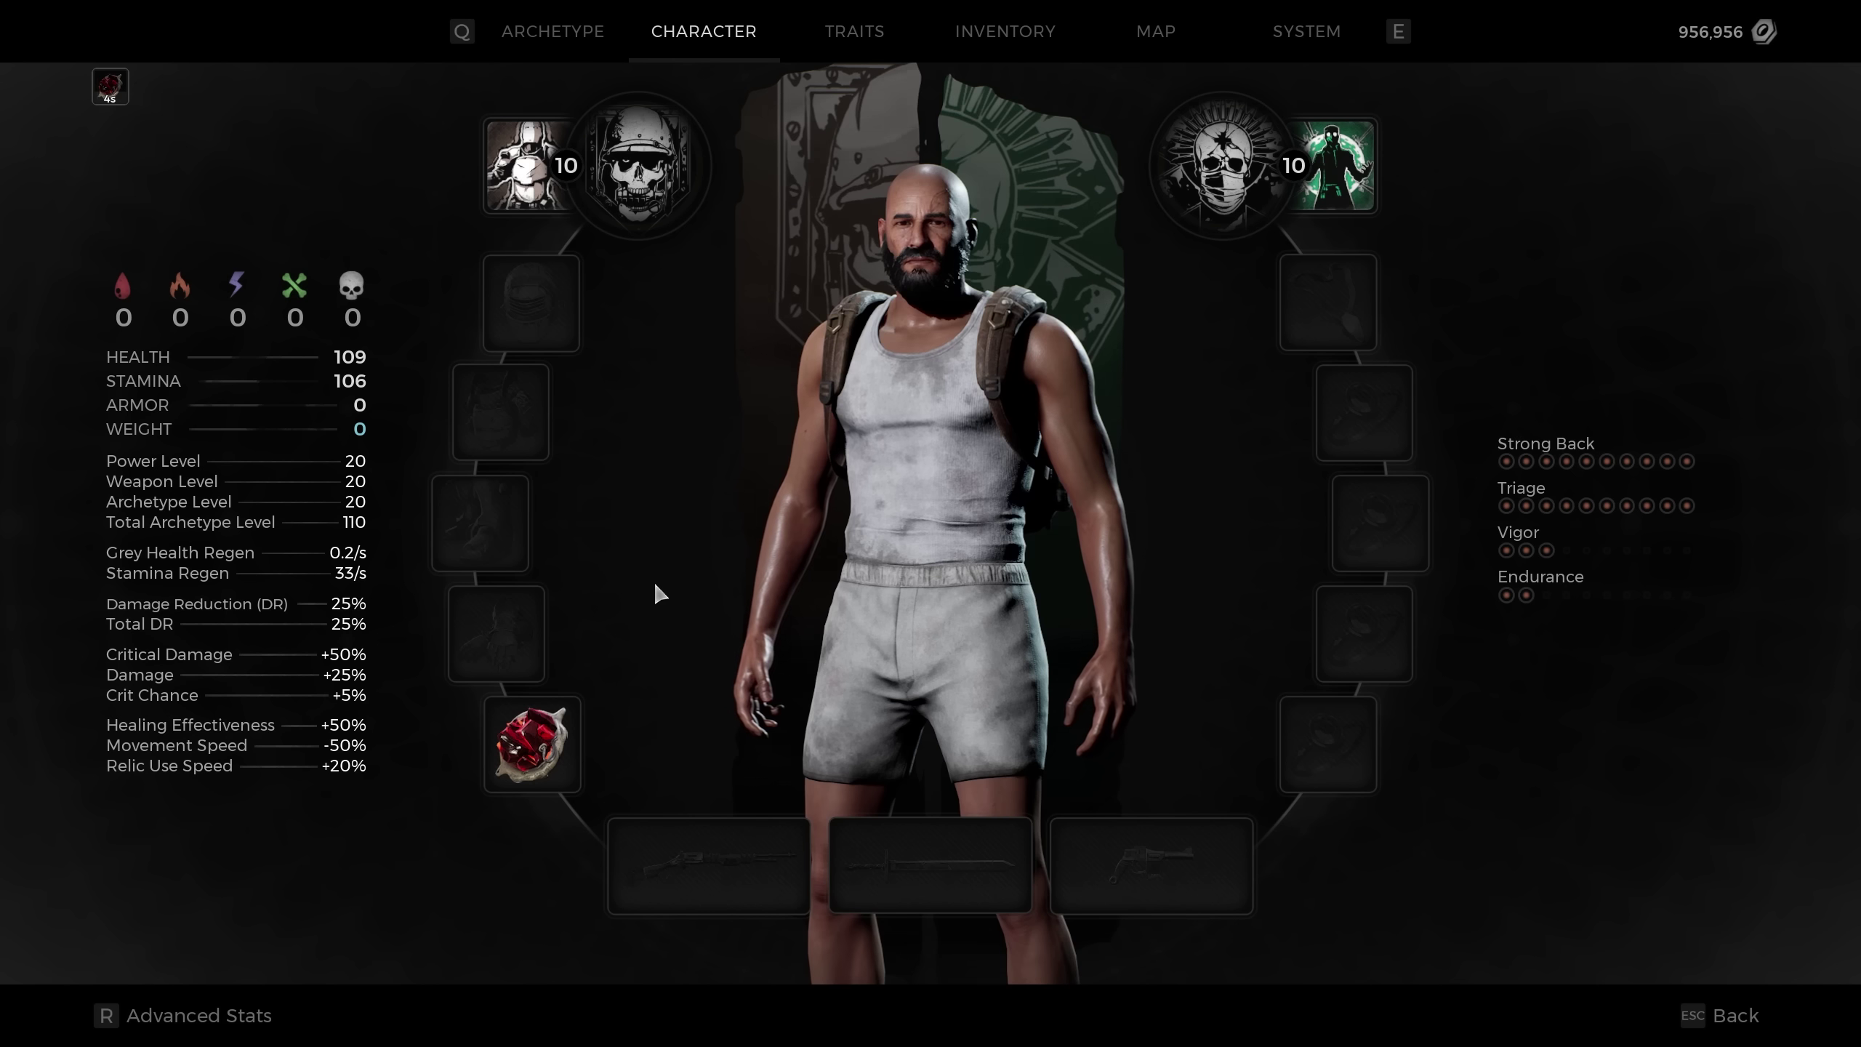
left_click(1364, 412)
mouse_move(1224, 397)
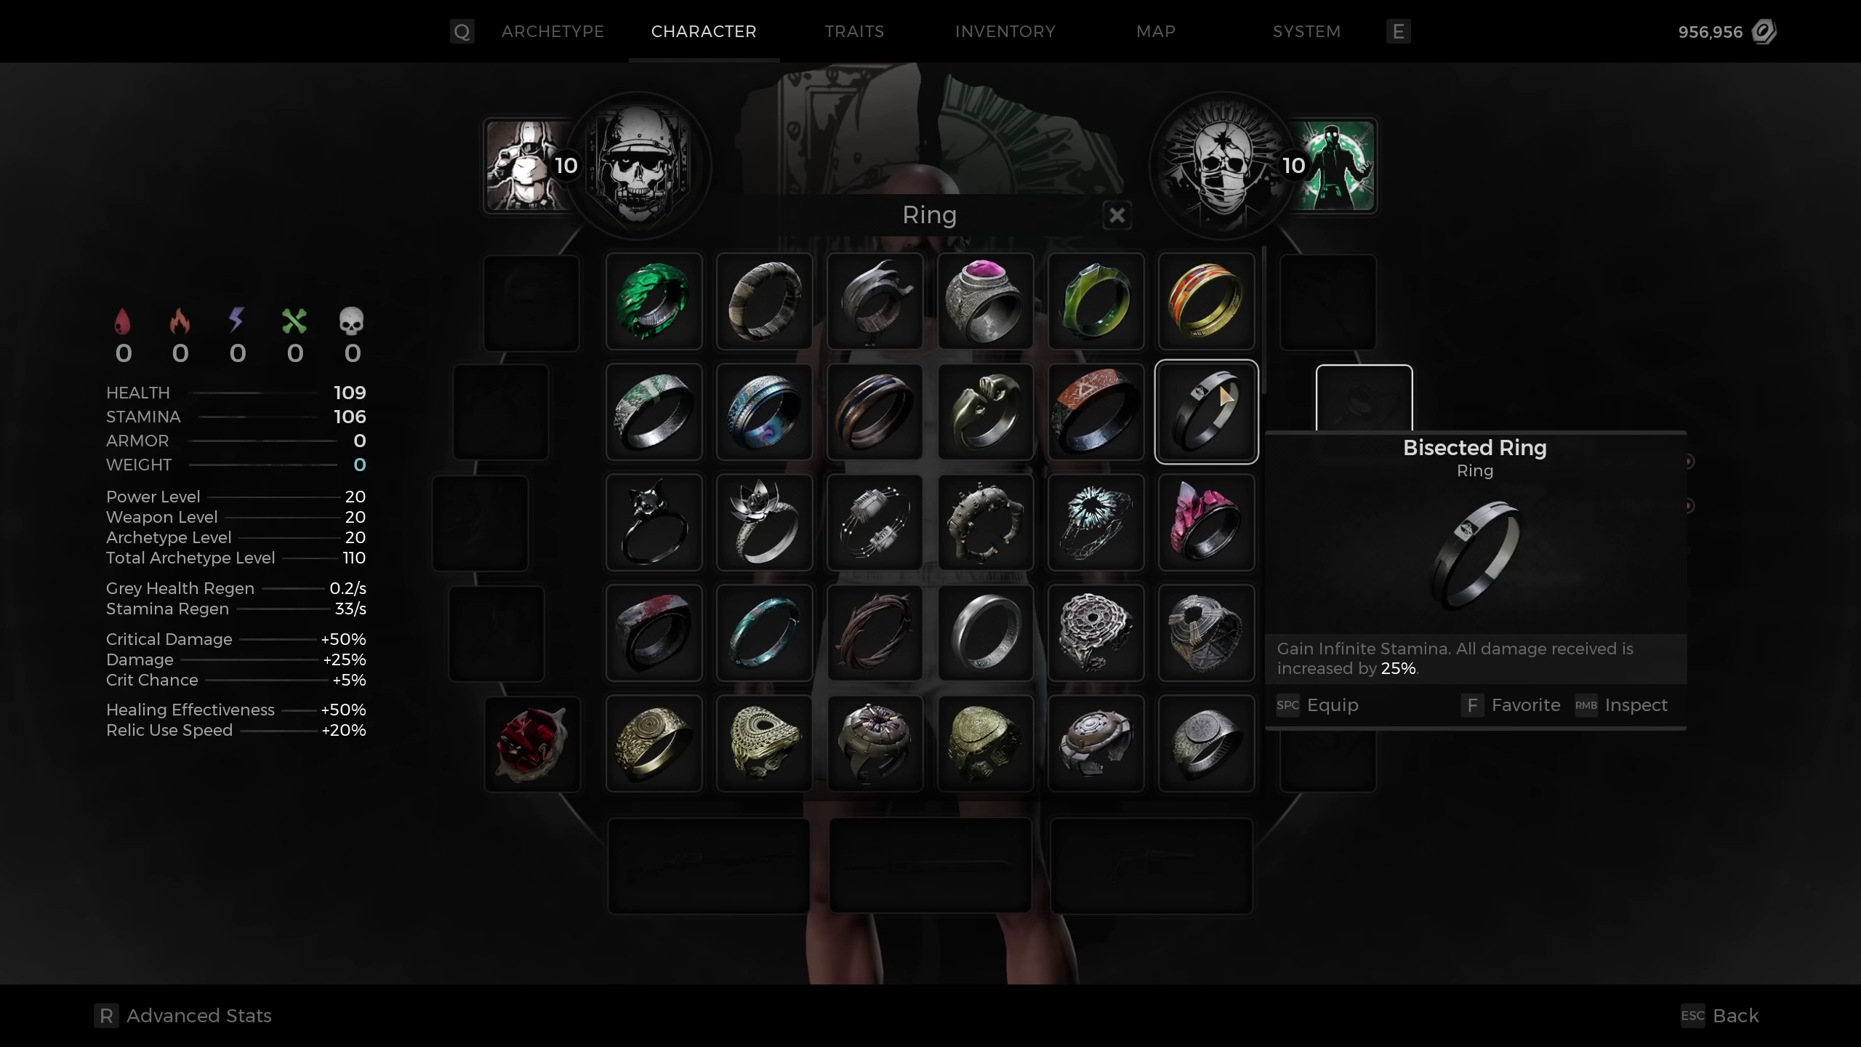
left_click(1225, 396)
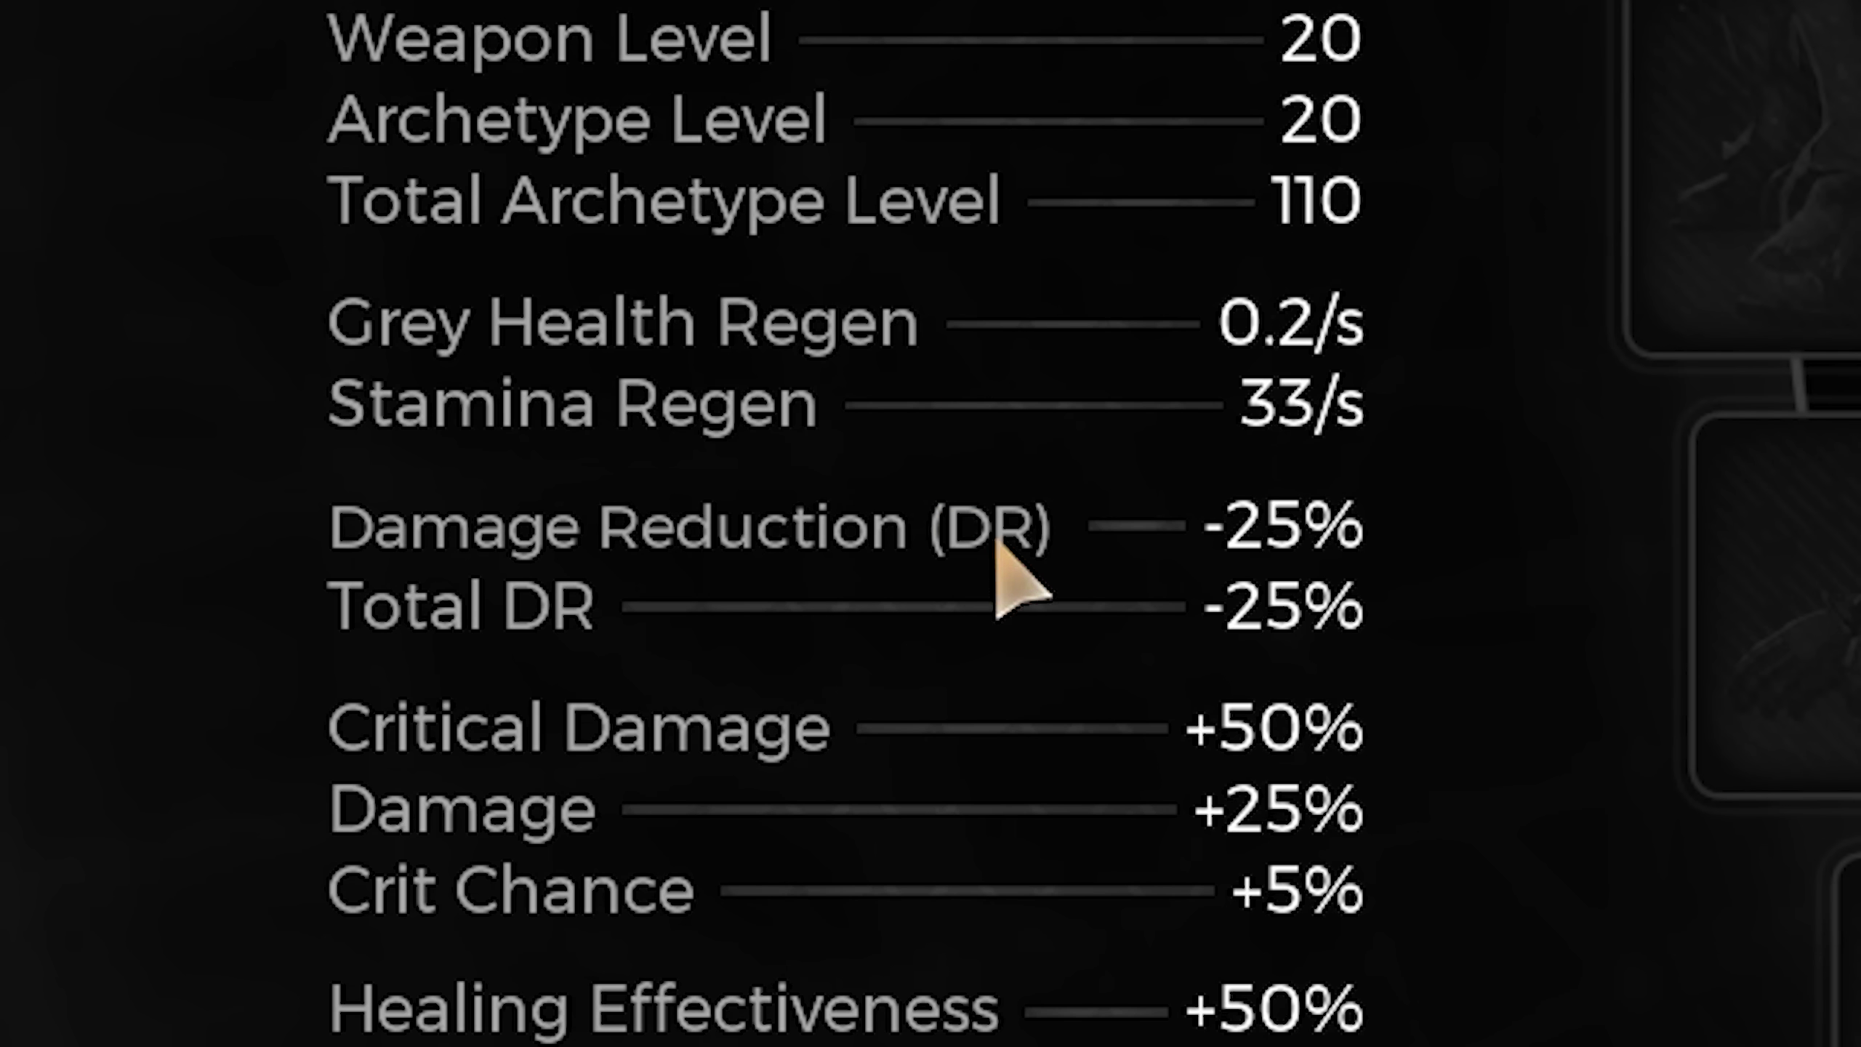
mouse_move(1297, 646)
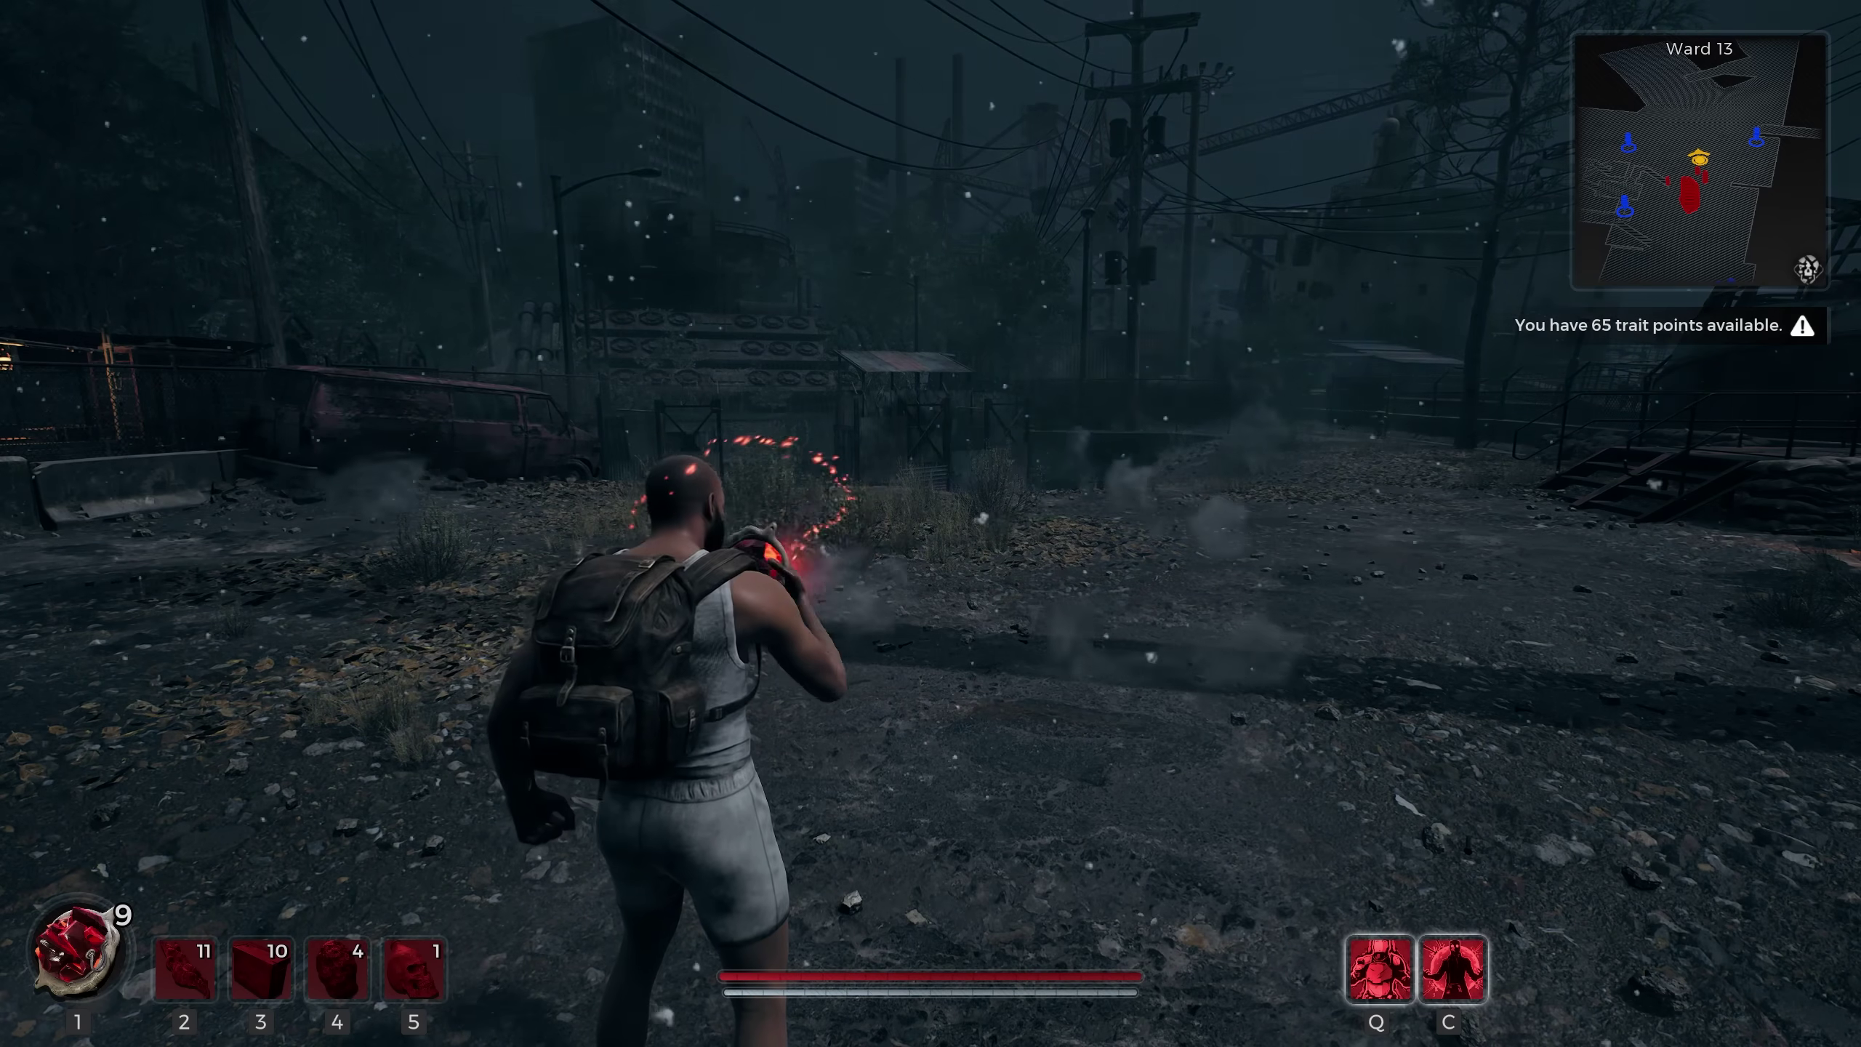
Reopen the character screen with Crystal Heart active and compare the damage reduction stats against the equipped ring and relic
key("Tab")
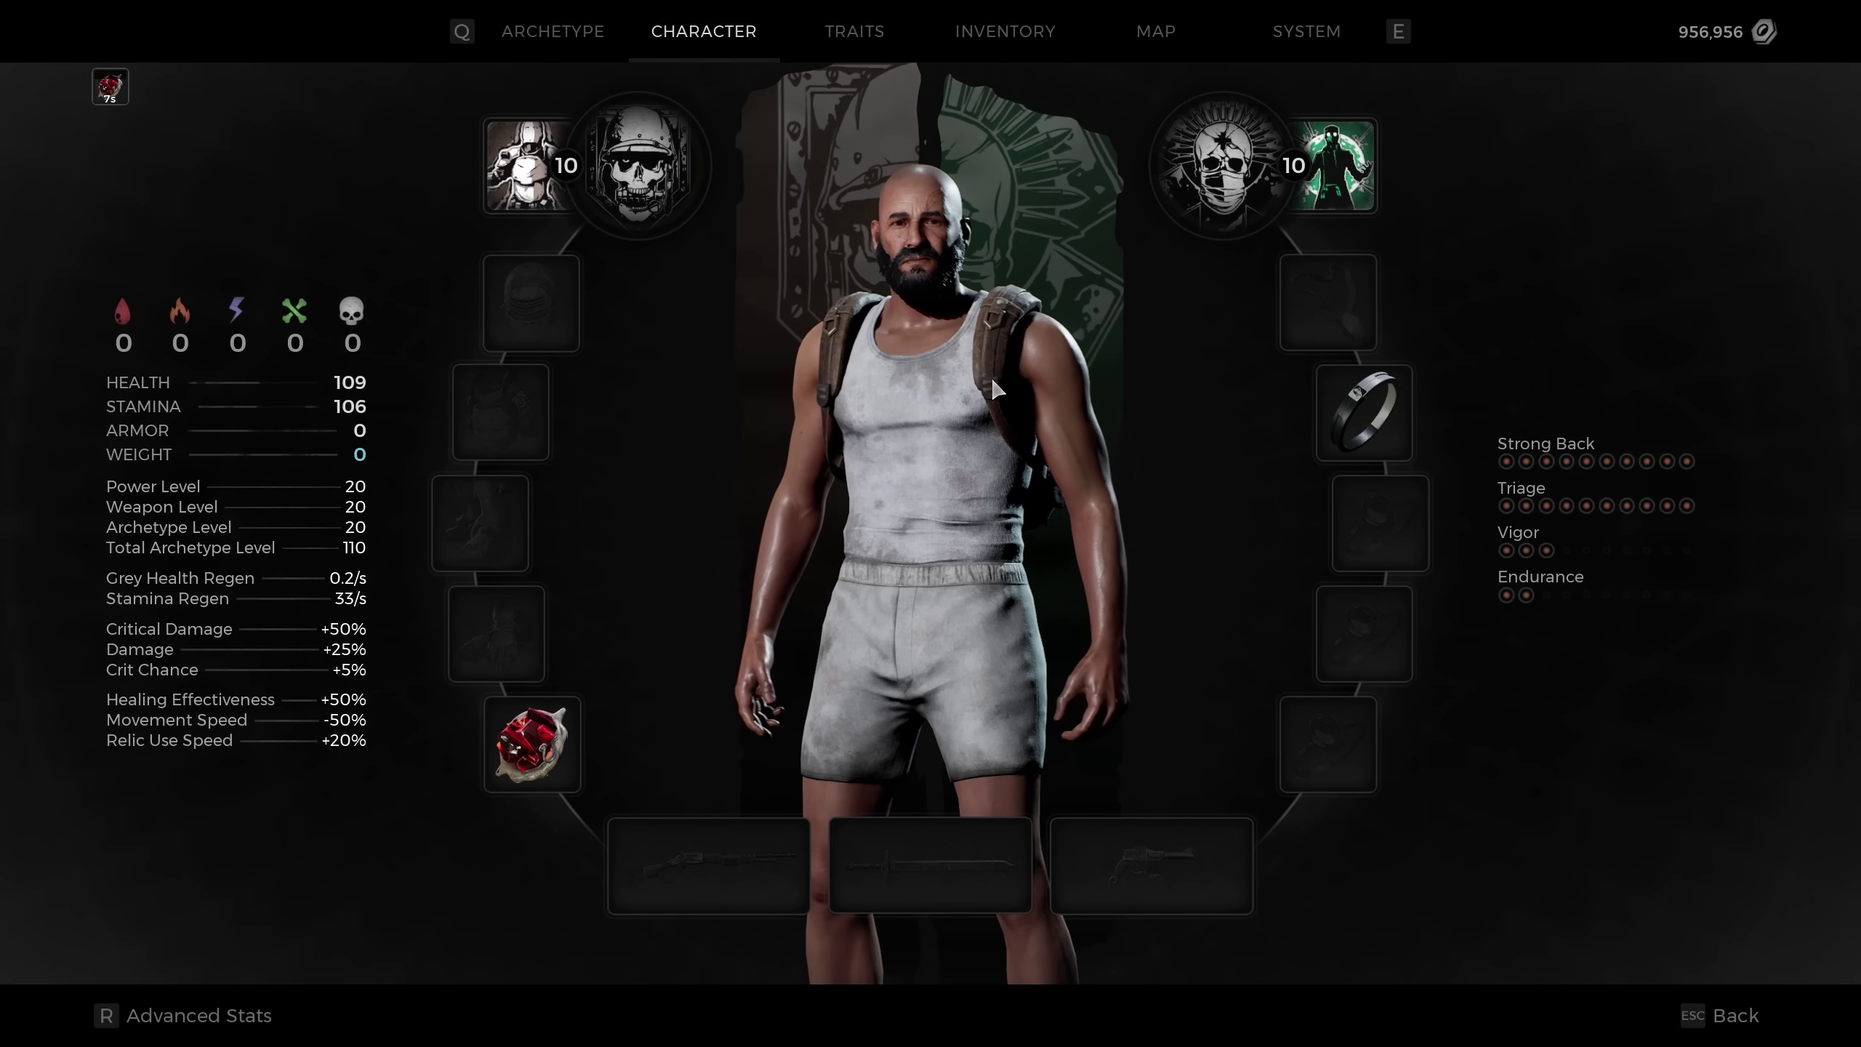
mouse_move(1389, 402)
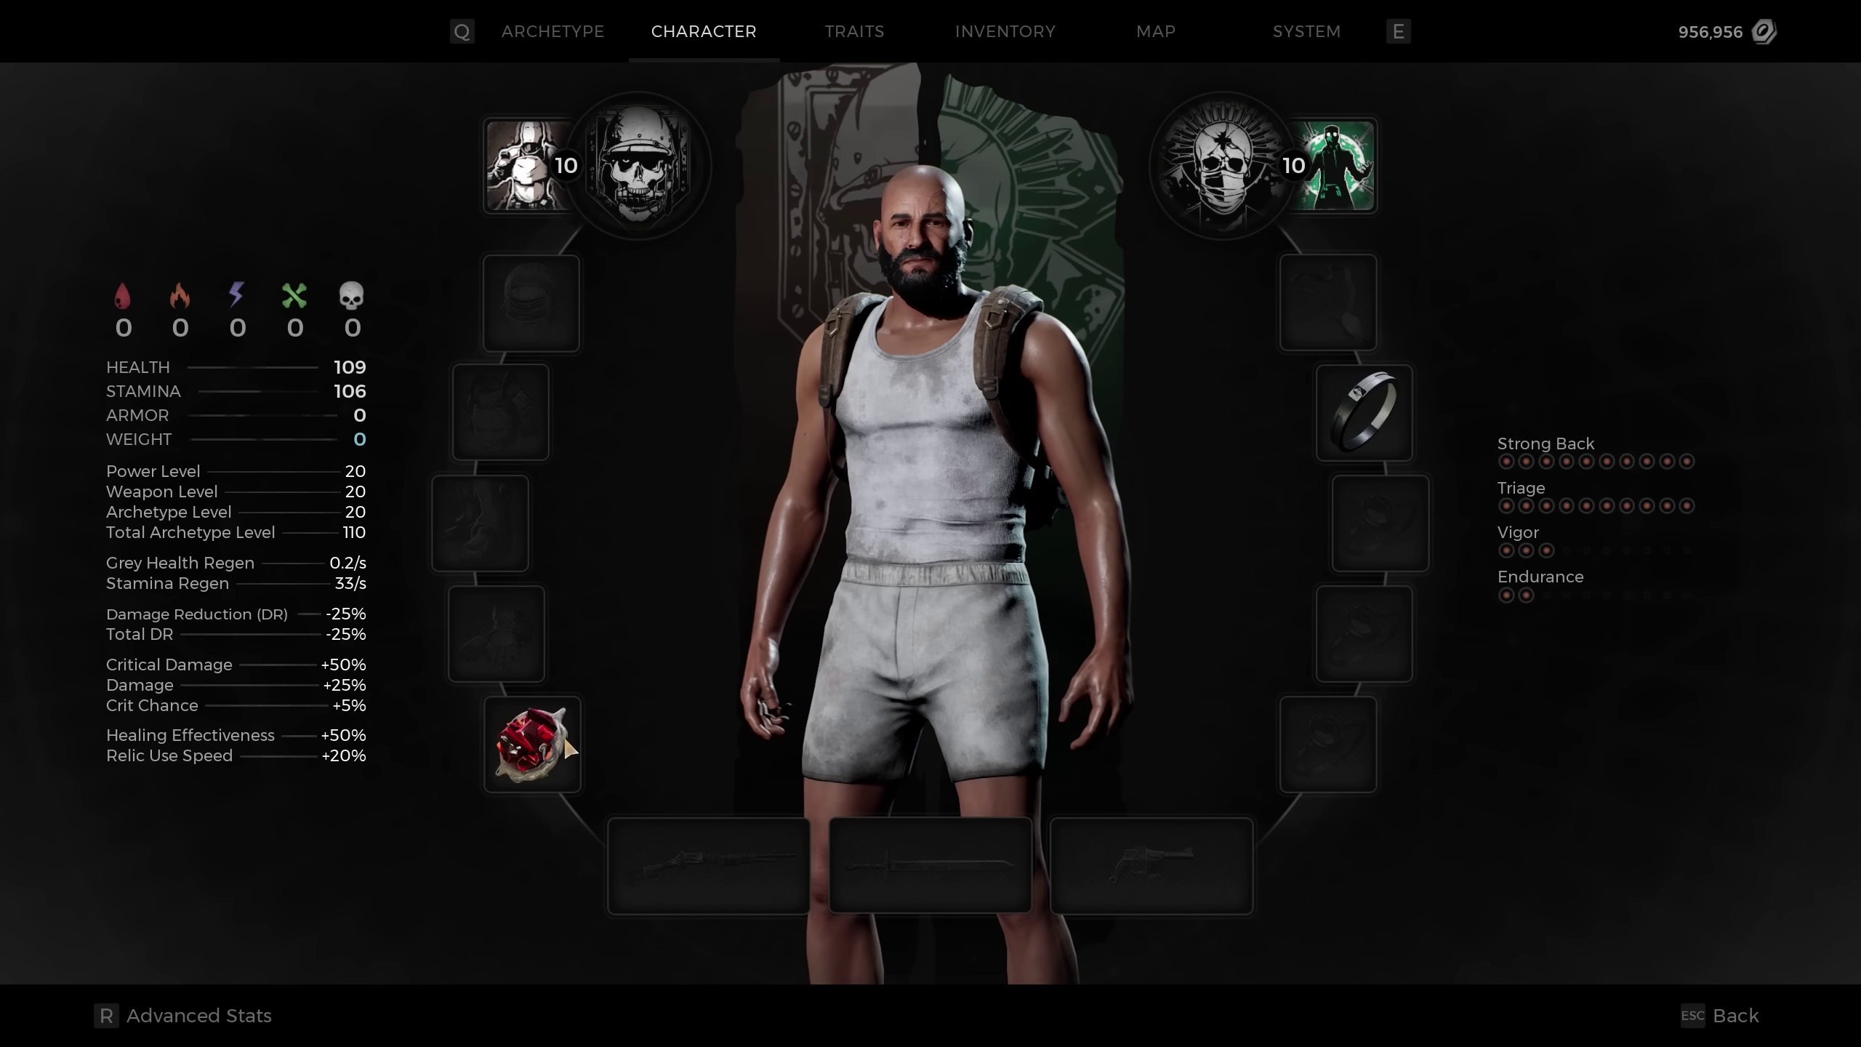
mouse_move(560, 752)
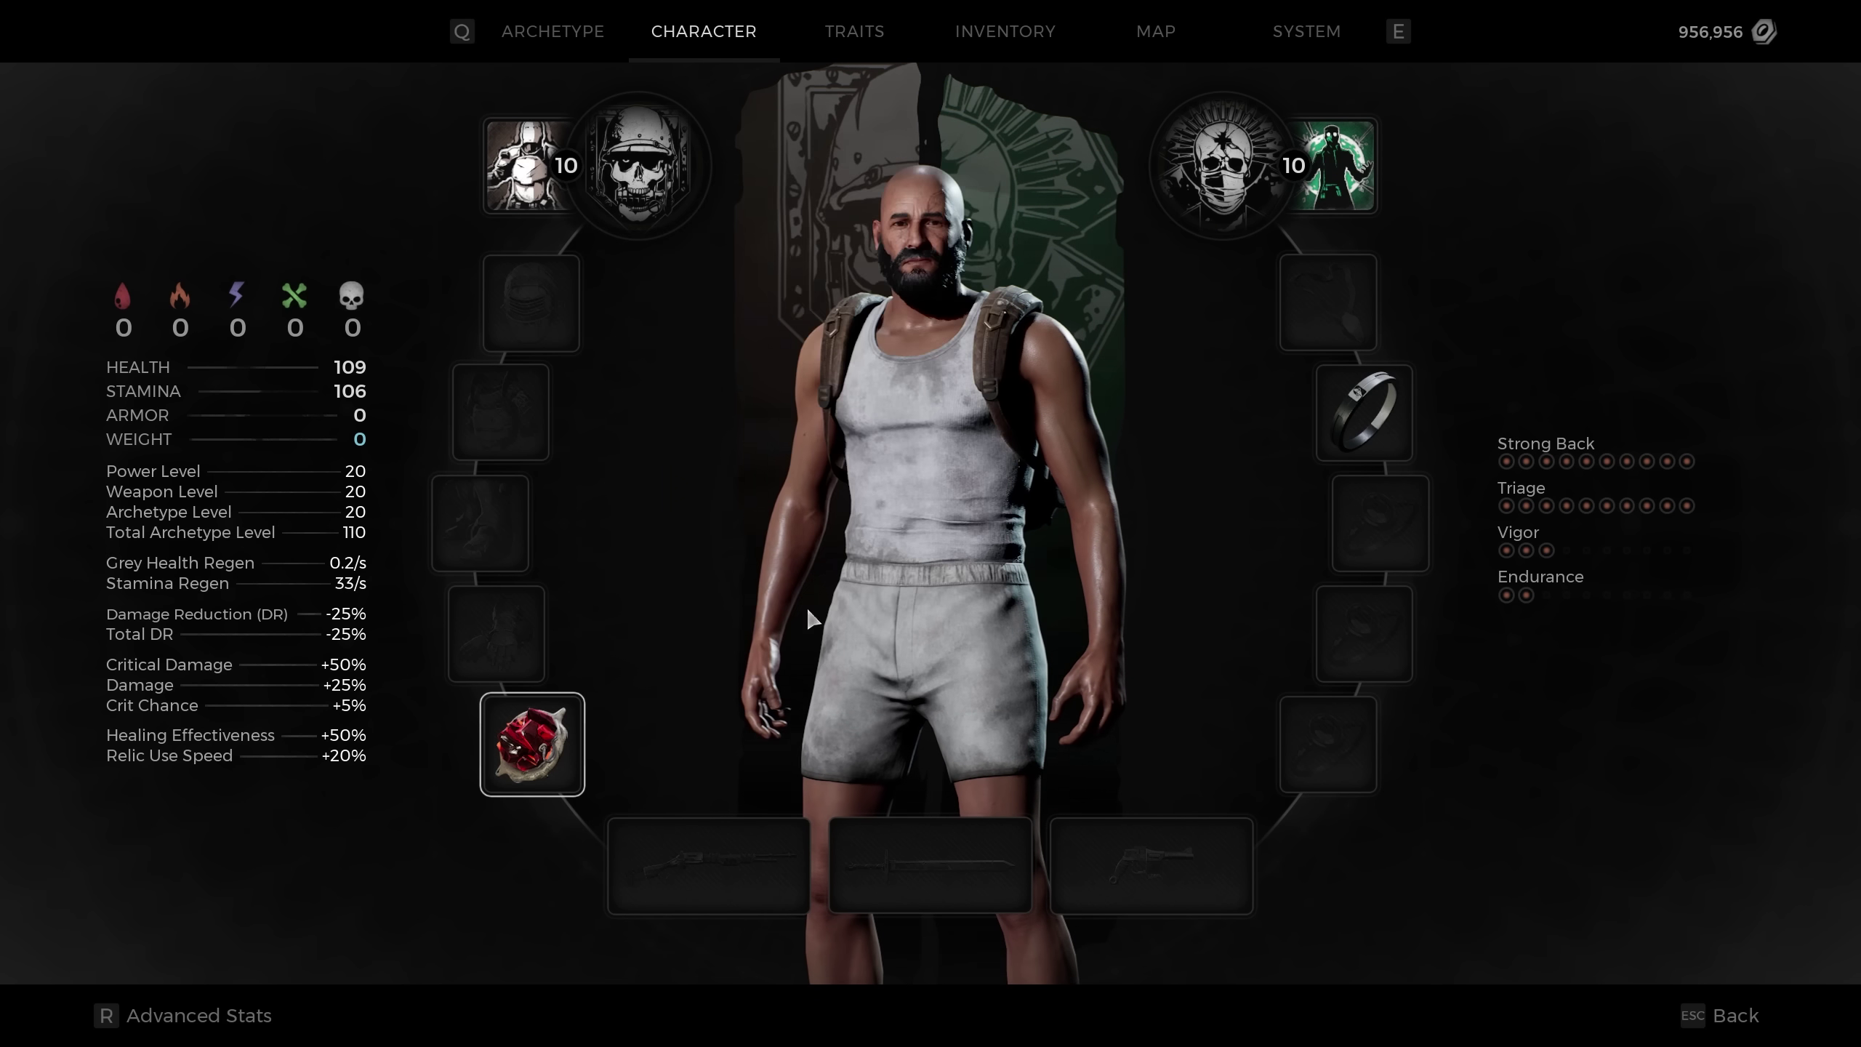
Allocate ten trait points to Barkskin to raise it to level 10
left_click(865, 30)
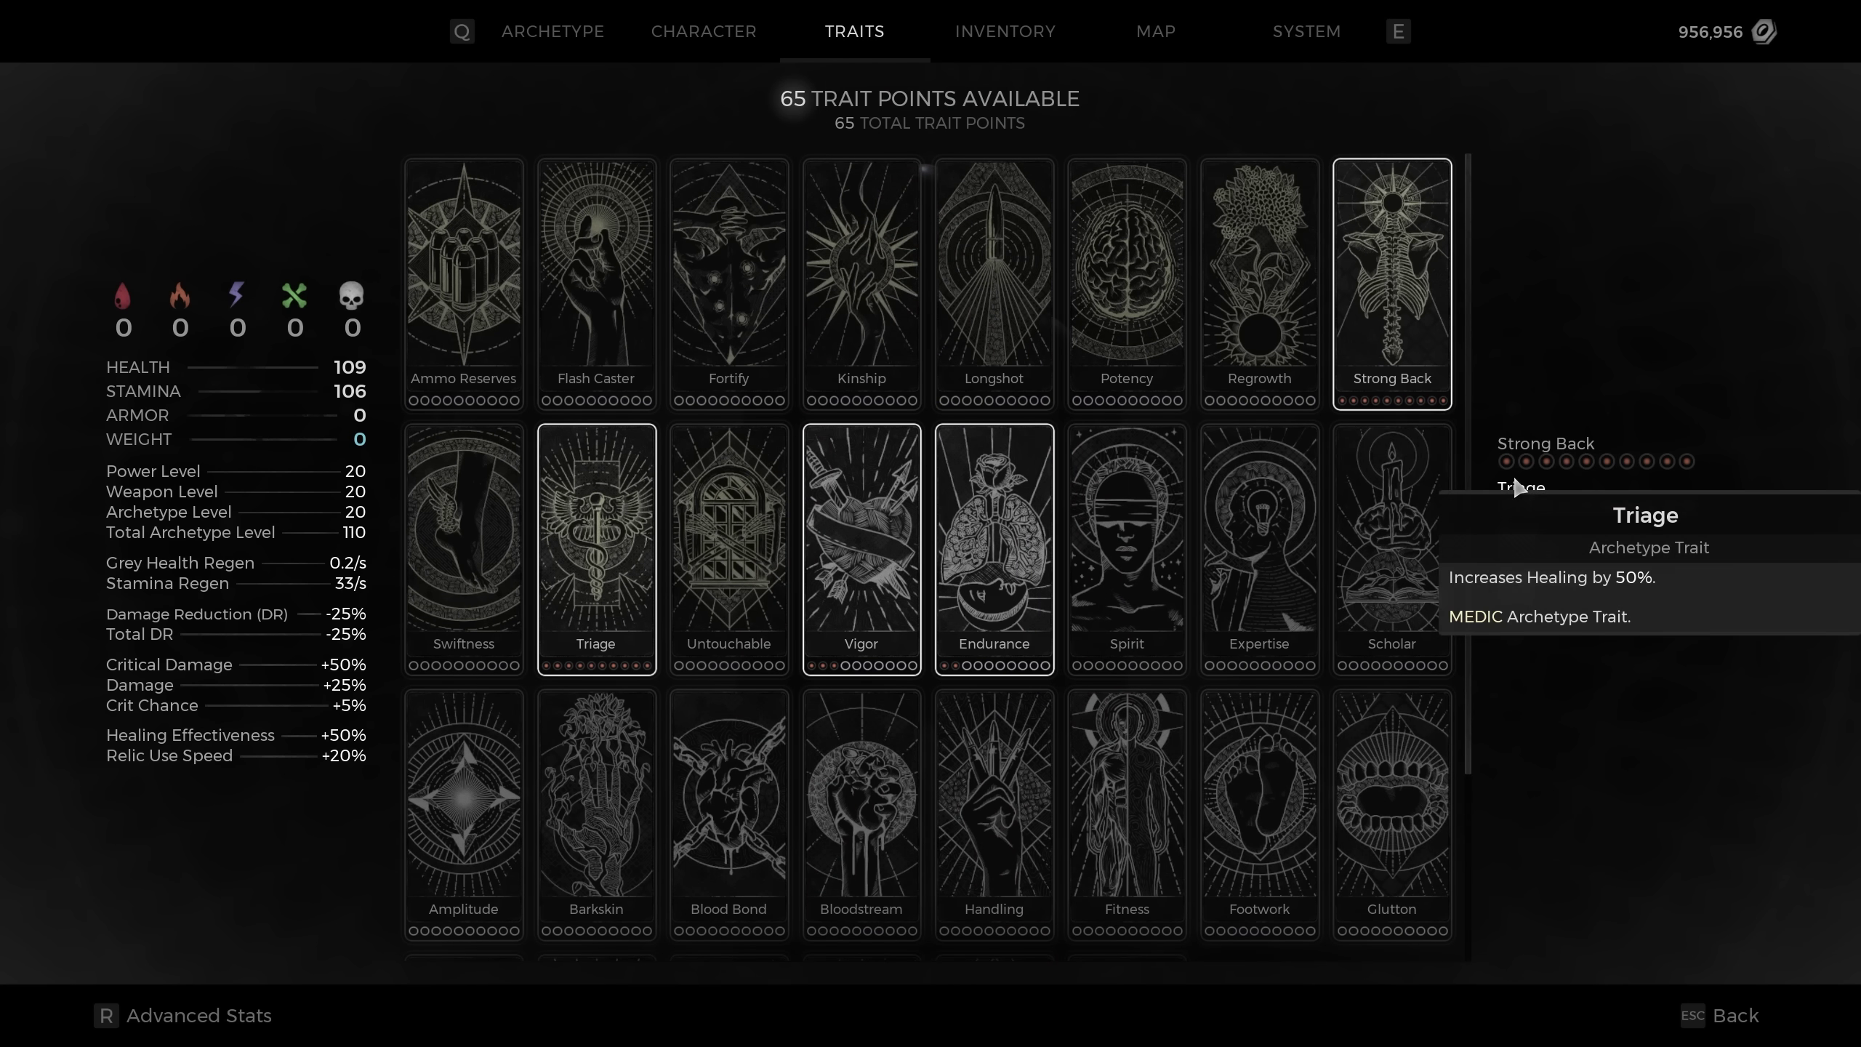
left_click(621, 808)
left_click(621, 807)
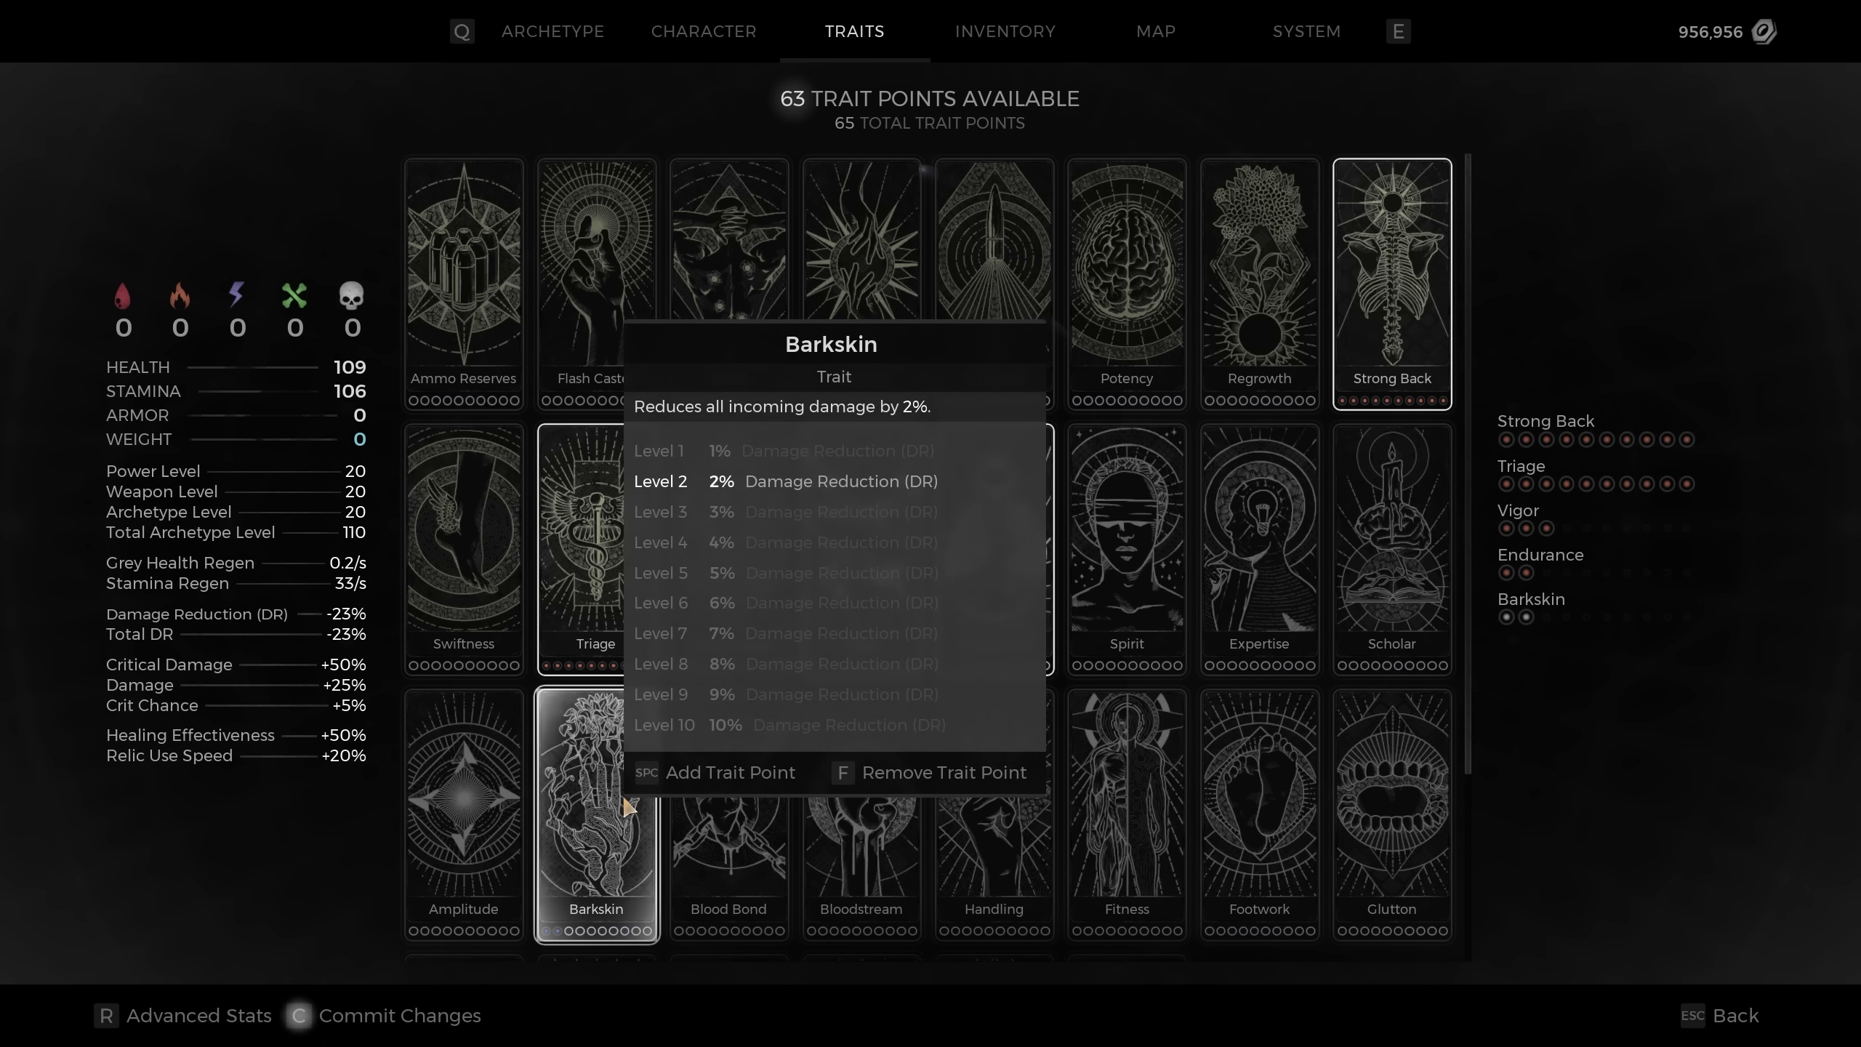
left_click(621, 807)
left_click(622, 808)
left_click(624, 808)
left_click(624, 808)
left_click(624, 808)
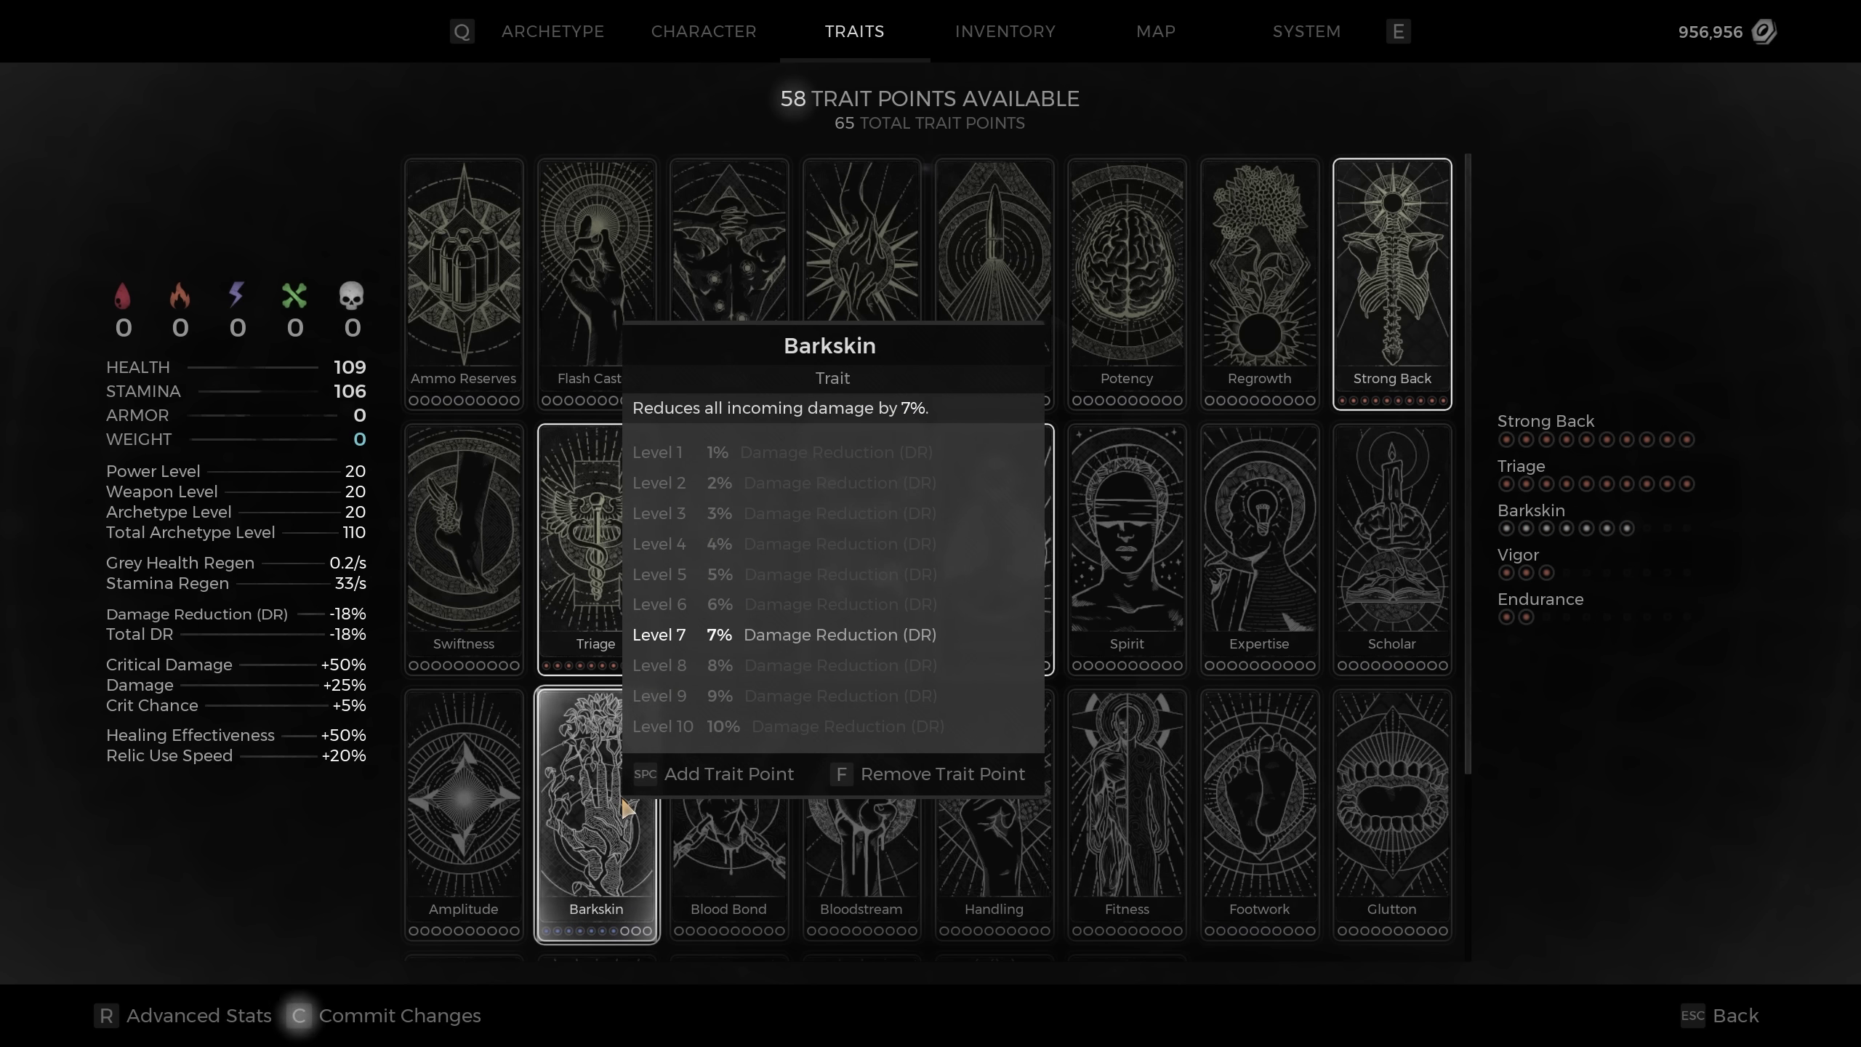
left_click(624, 807)
left_click(625, 807)
left_click(627, 808)
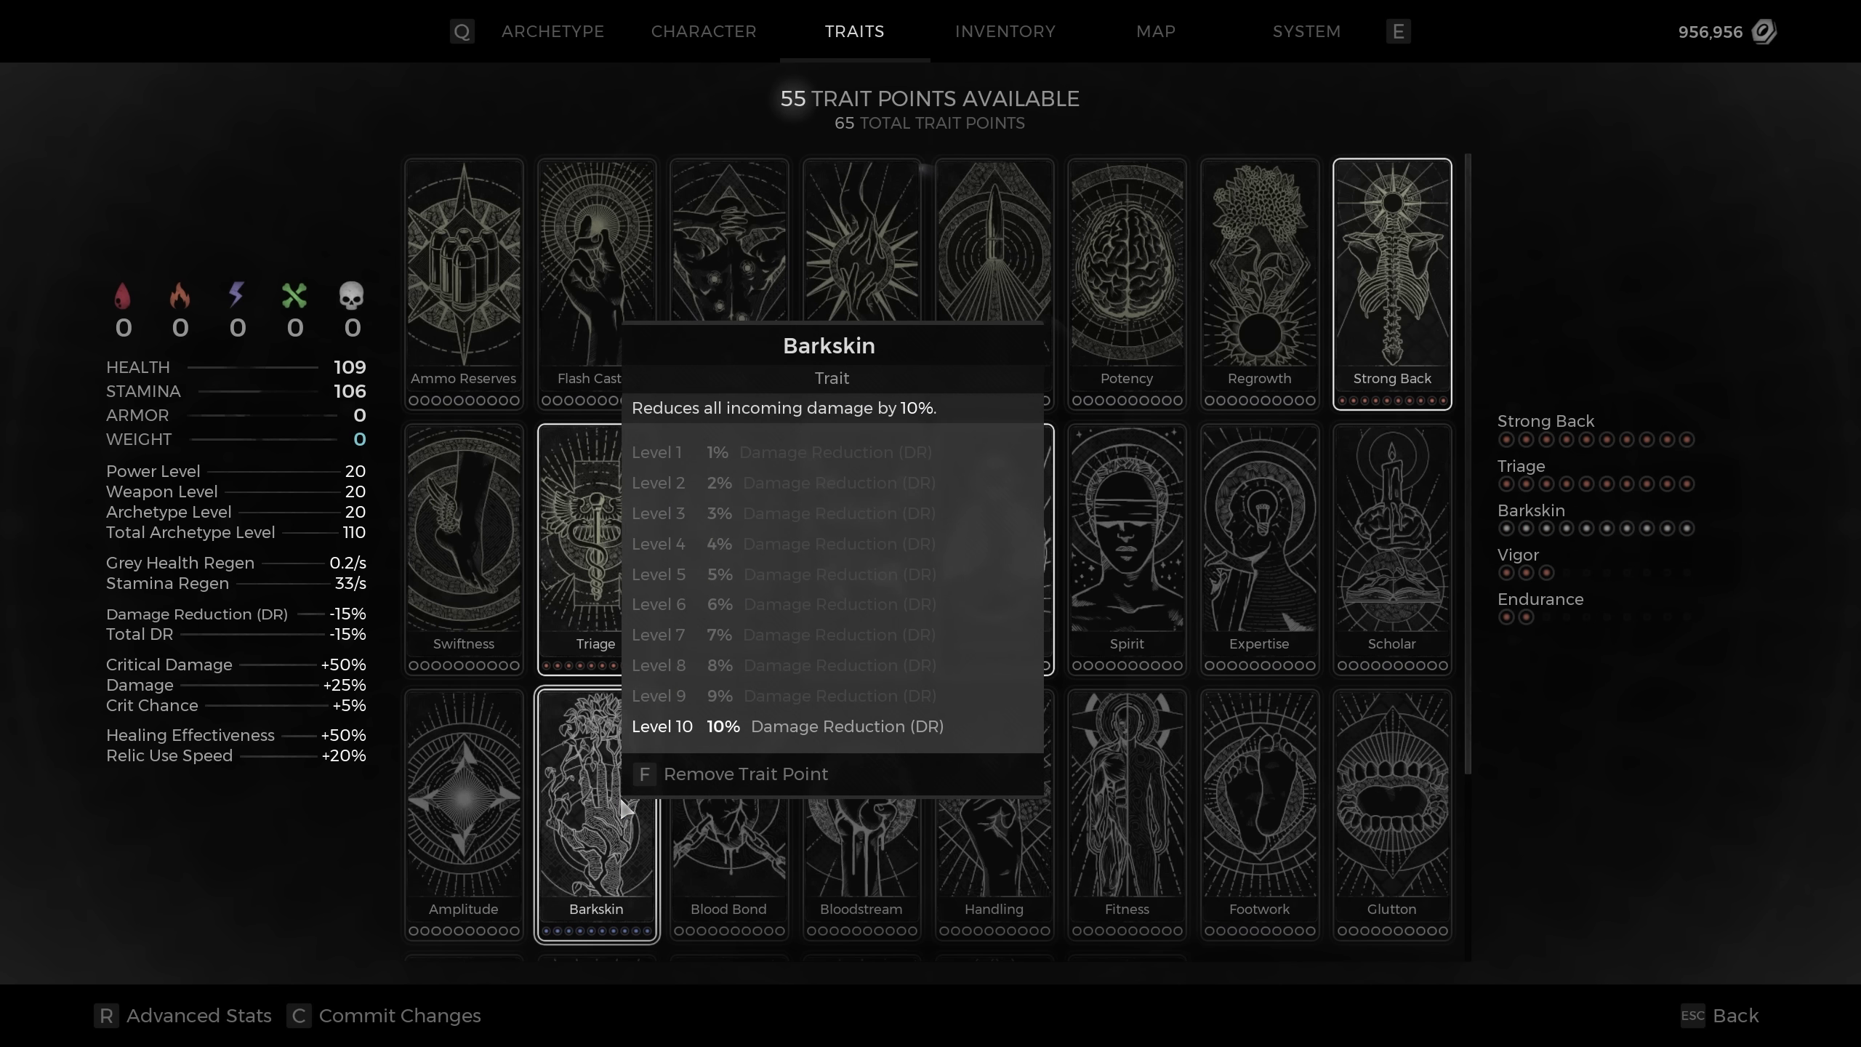
right_click(626, 808)
right_click(626, 808)
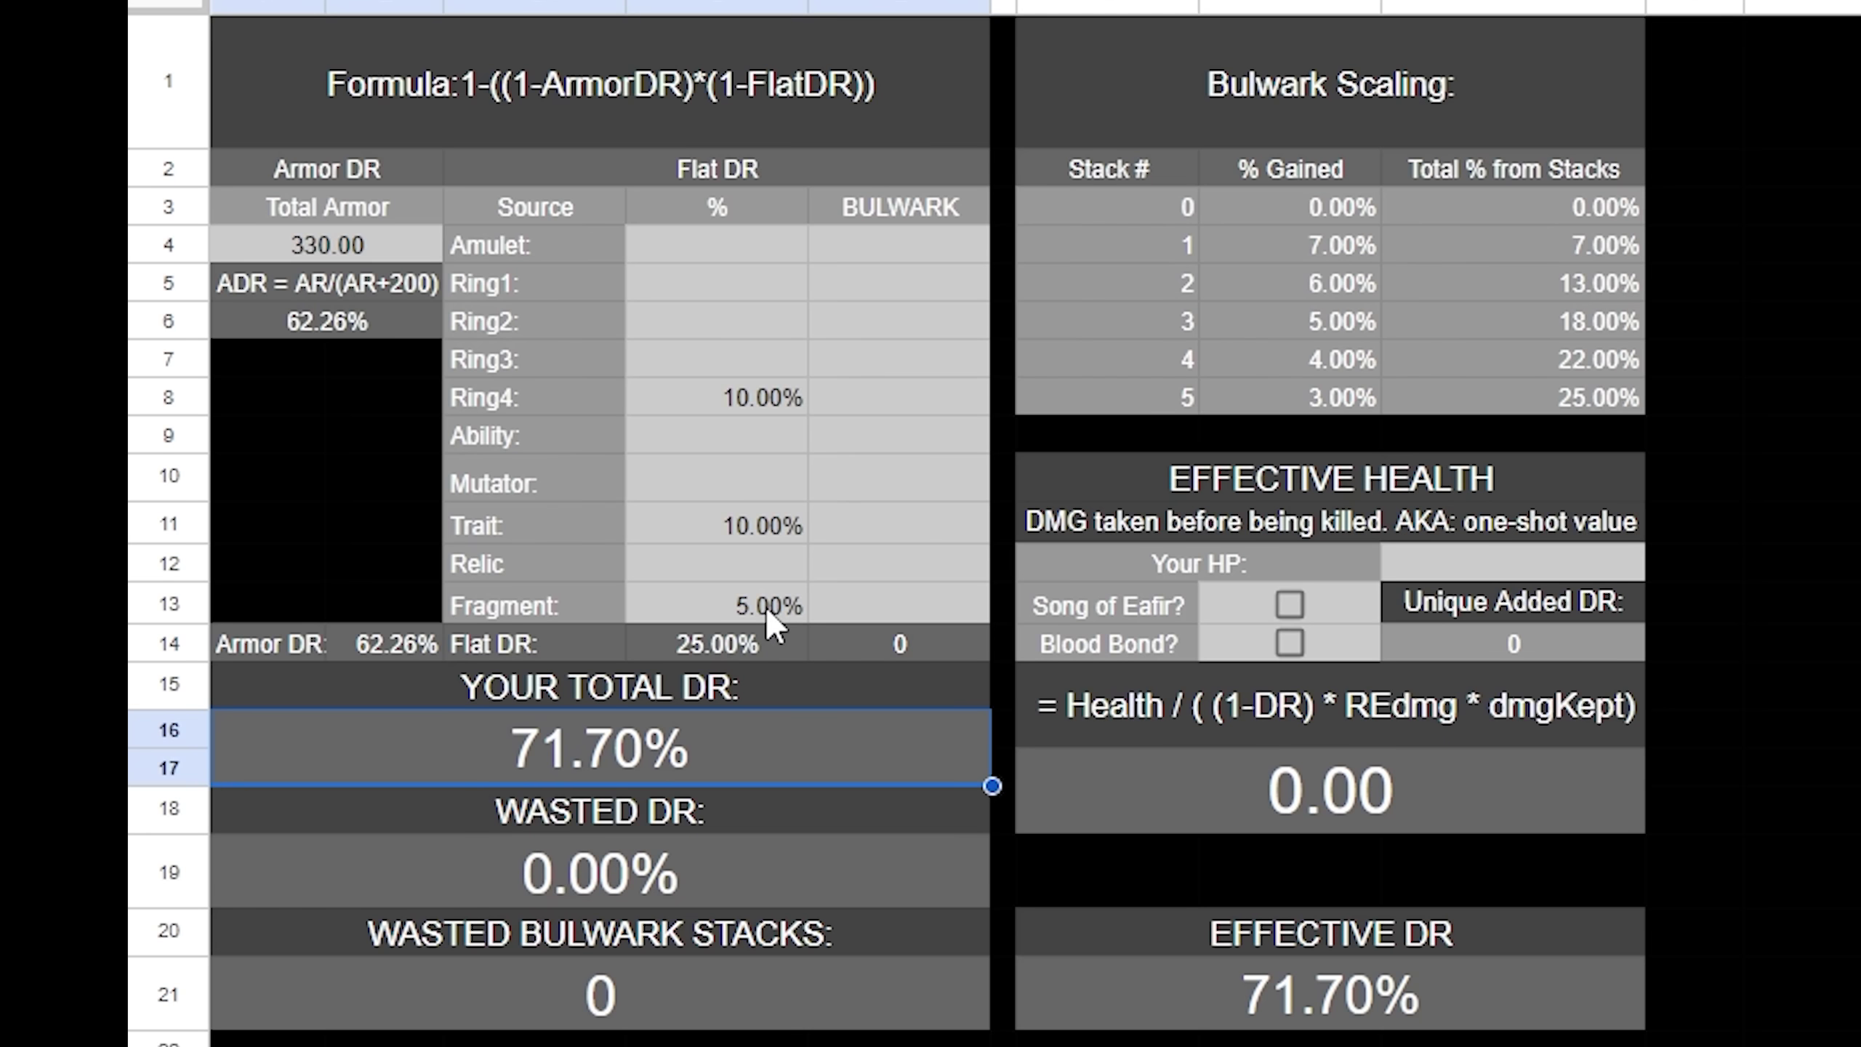
Clear the flat DR entries from Ring4 through Fragment and the Total Armor value in the spreadsheet calculator
left_click_drag(764, 606, 865, 396)
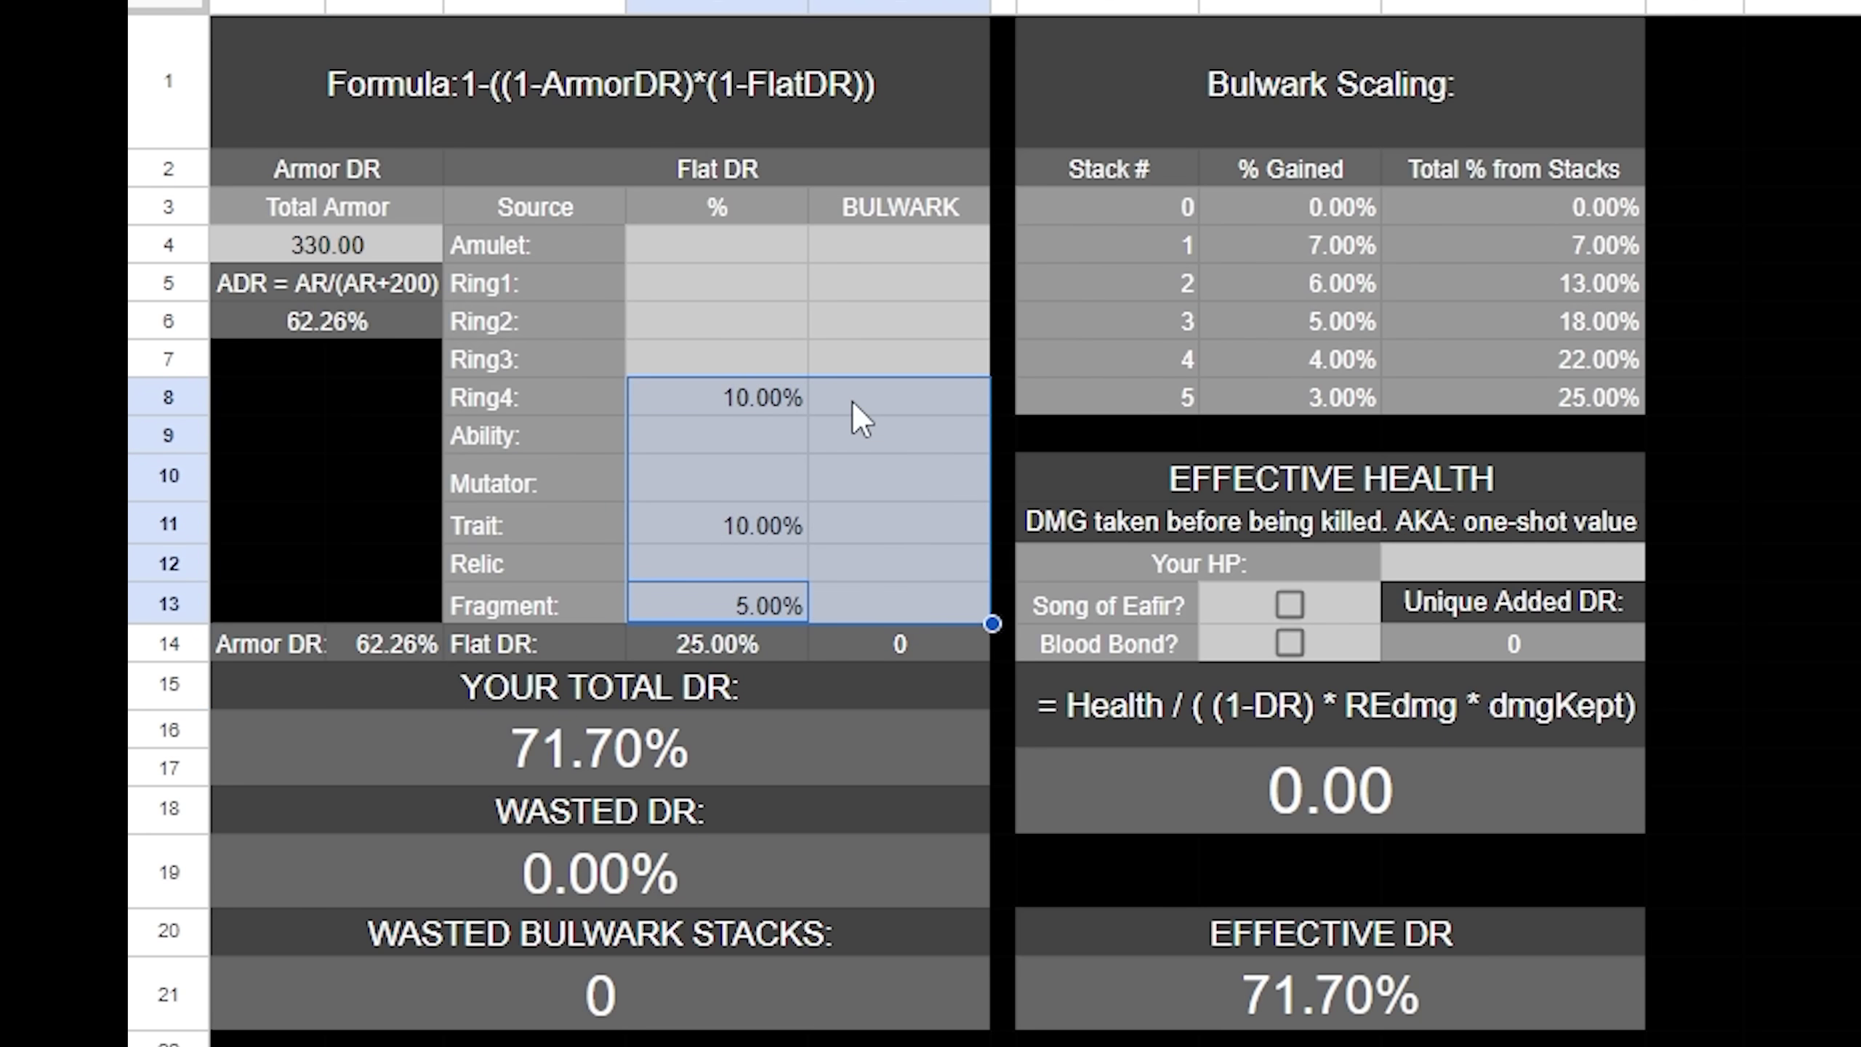
key("Delete")
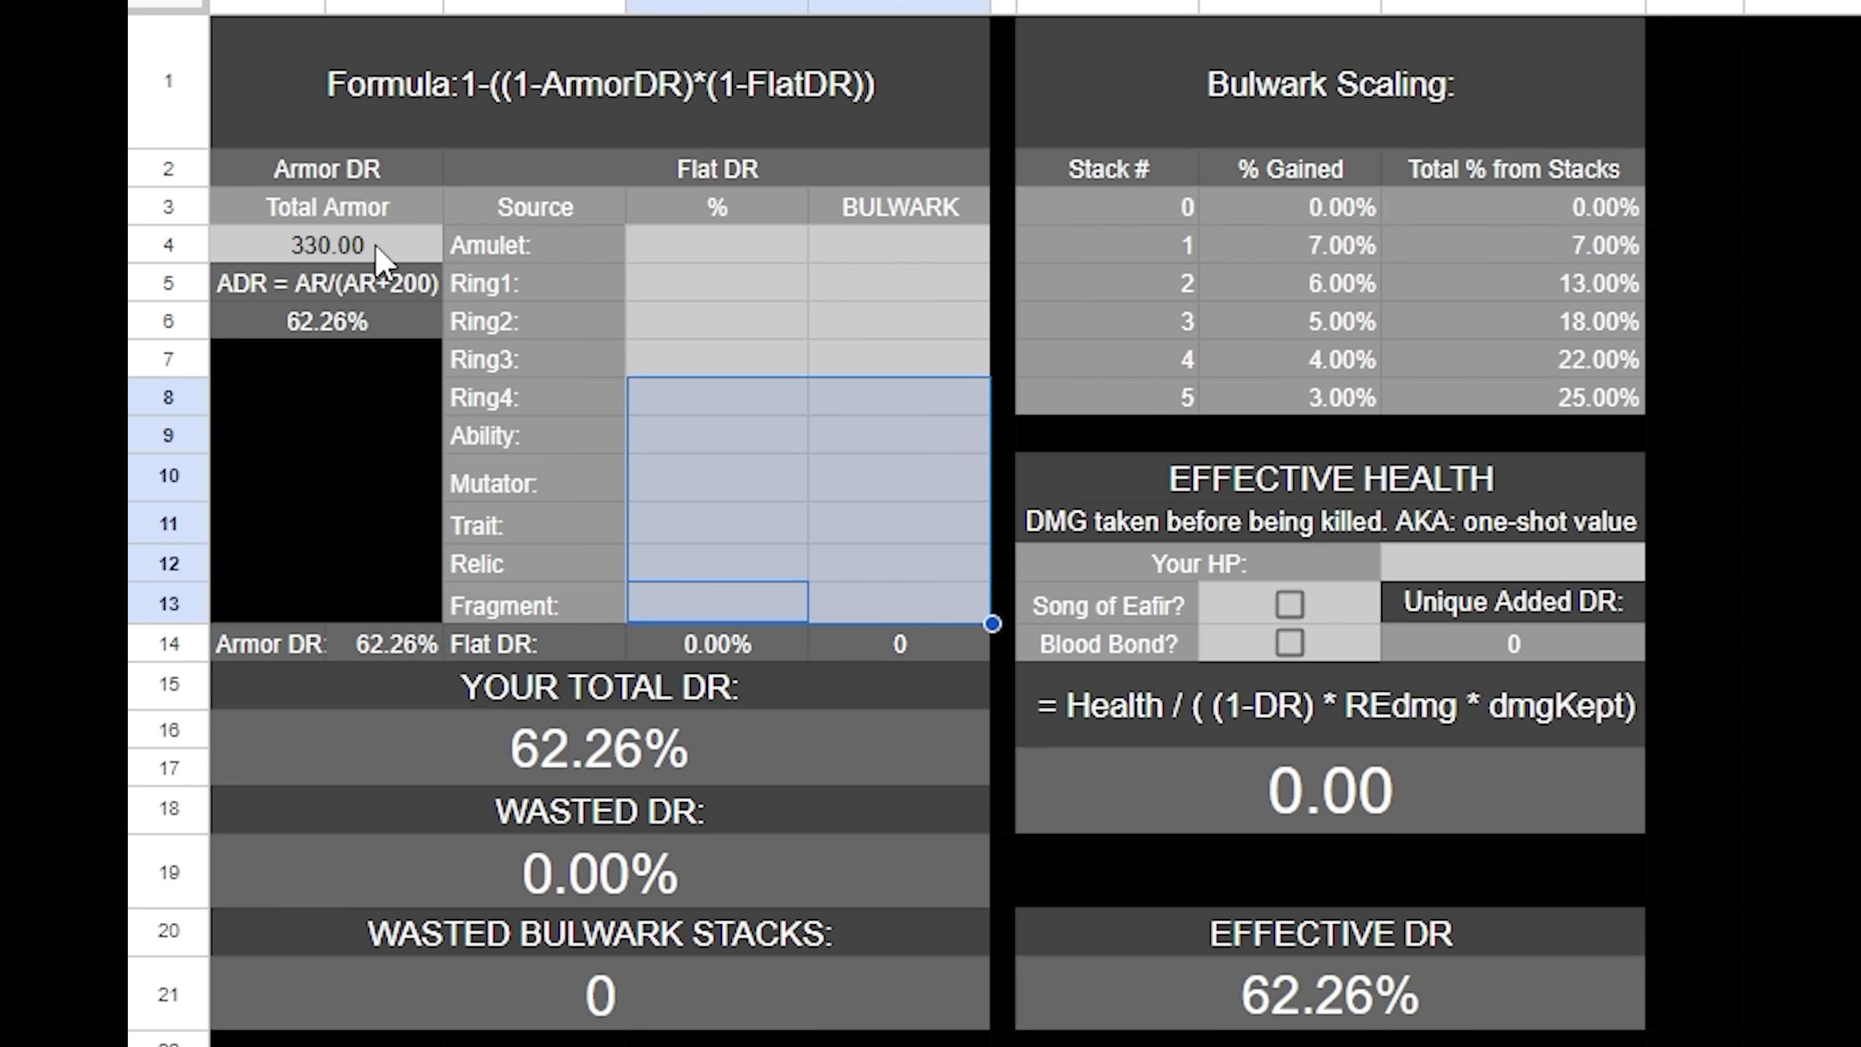
left_click(375, 249)
key("Delete")
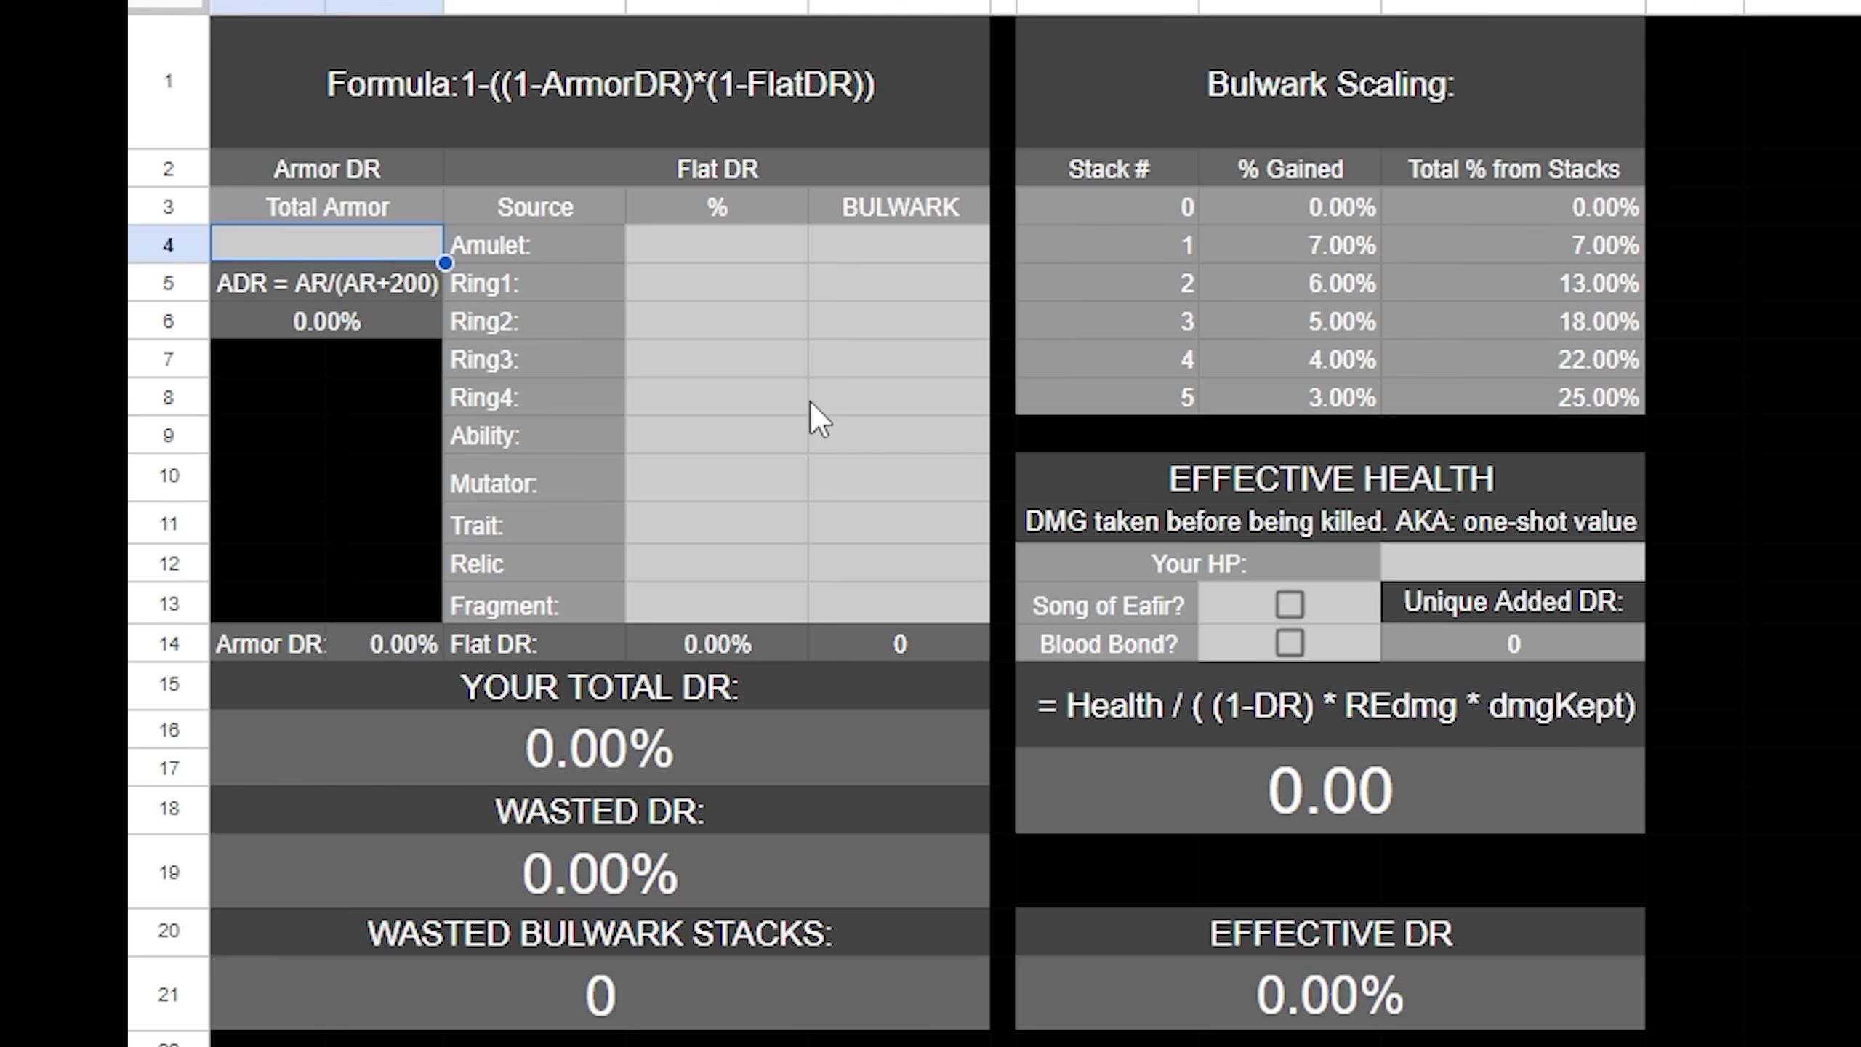
Set Your HP to 100 in the Effective Health section and select the effective health result
left_click(760, 400)
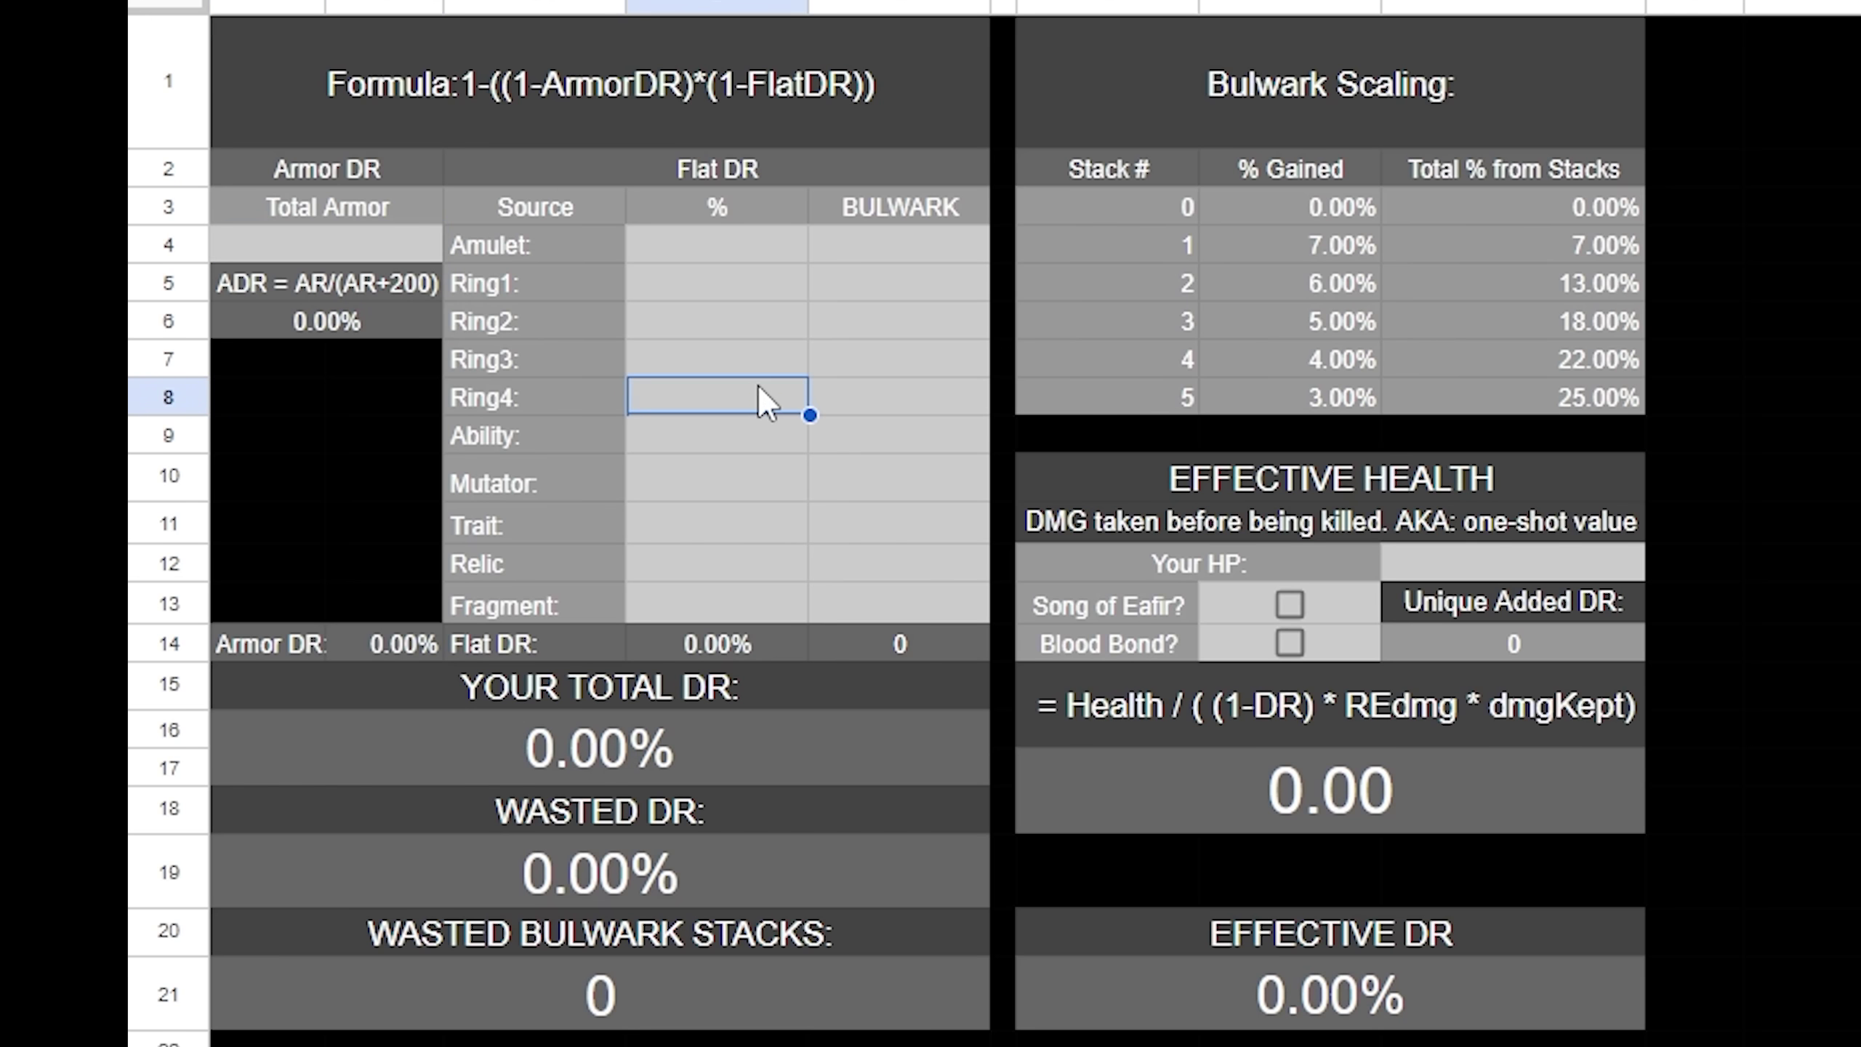
left_click(1501, 563)
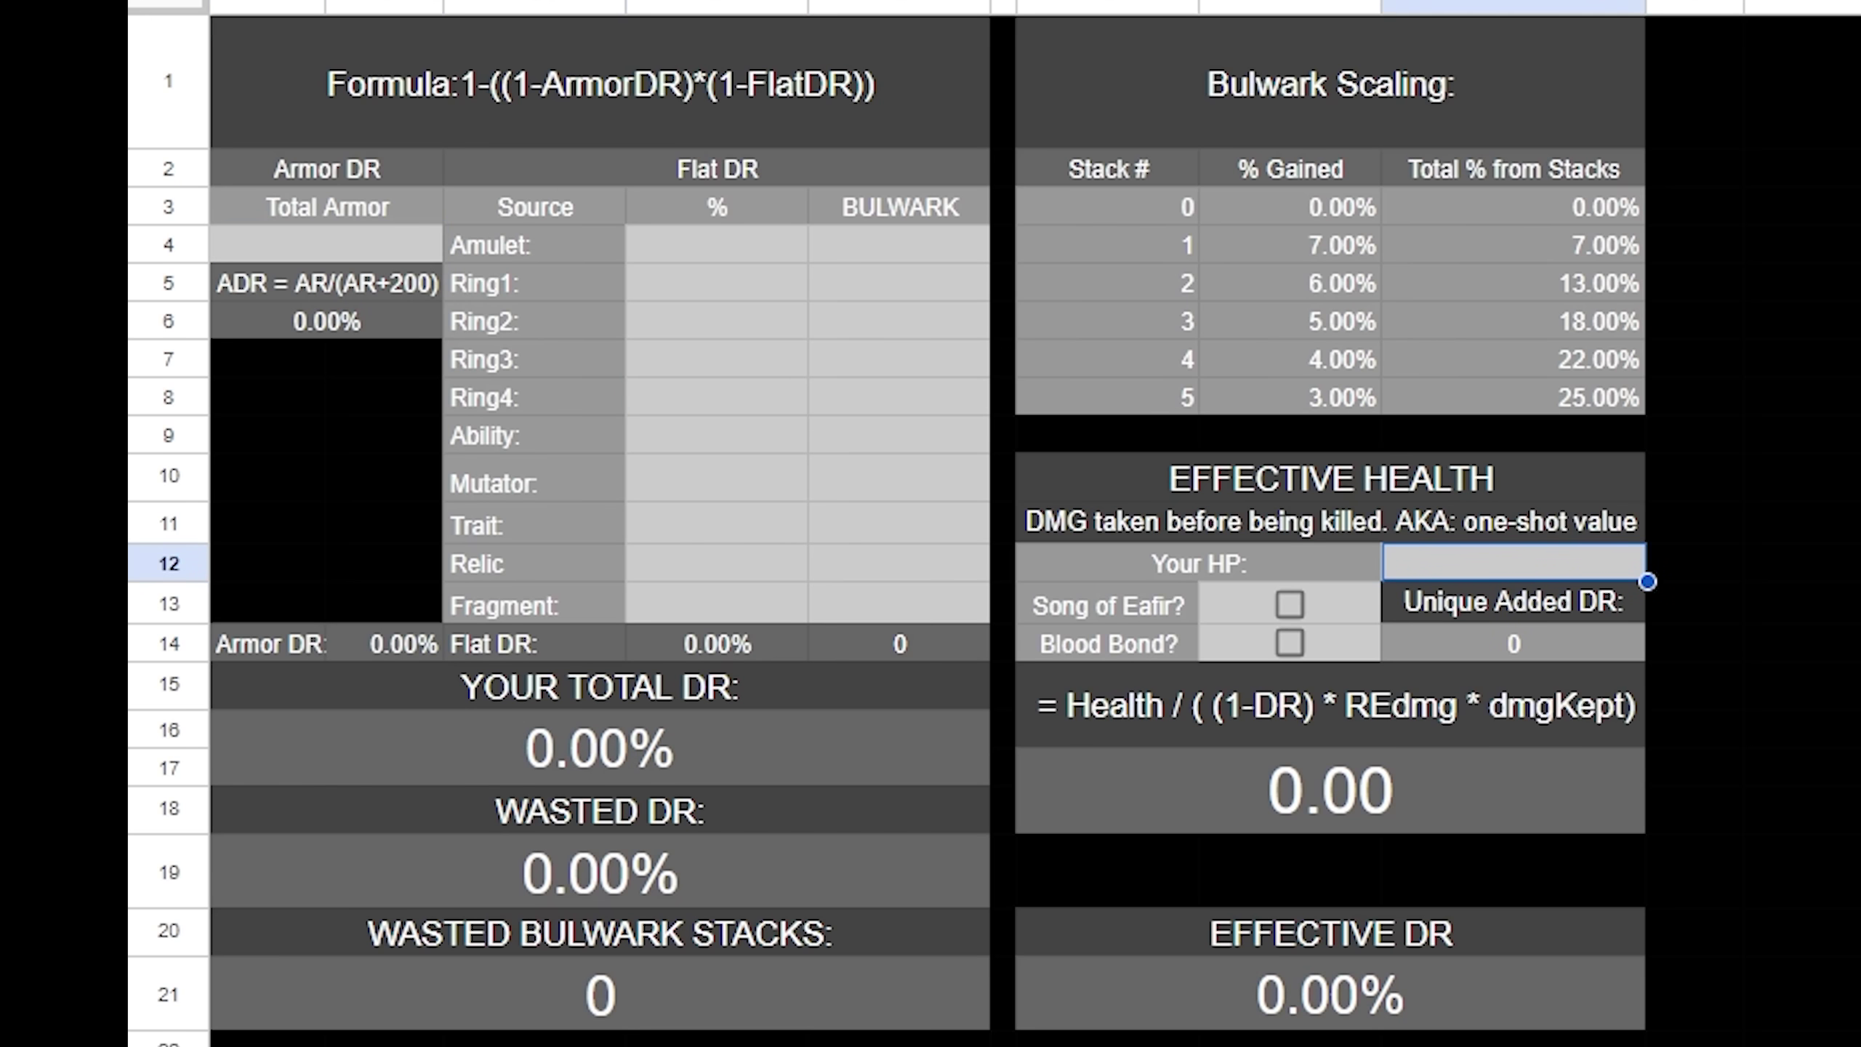
type("100")
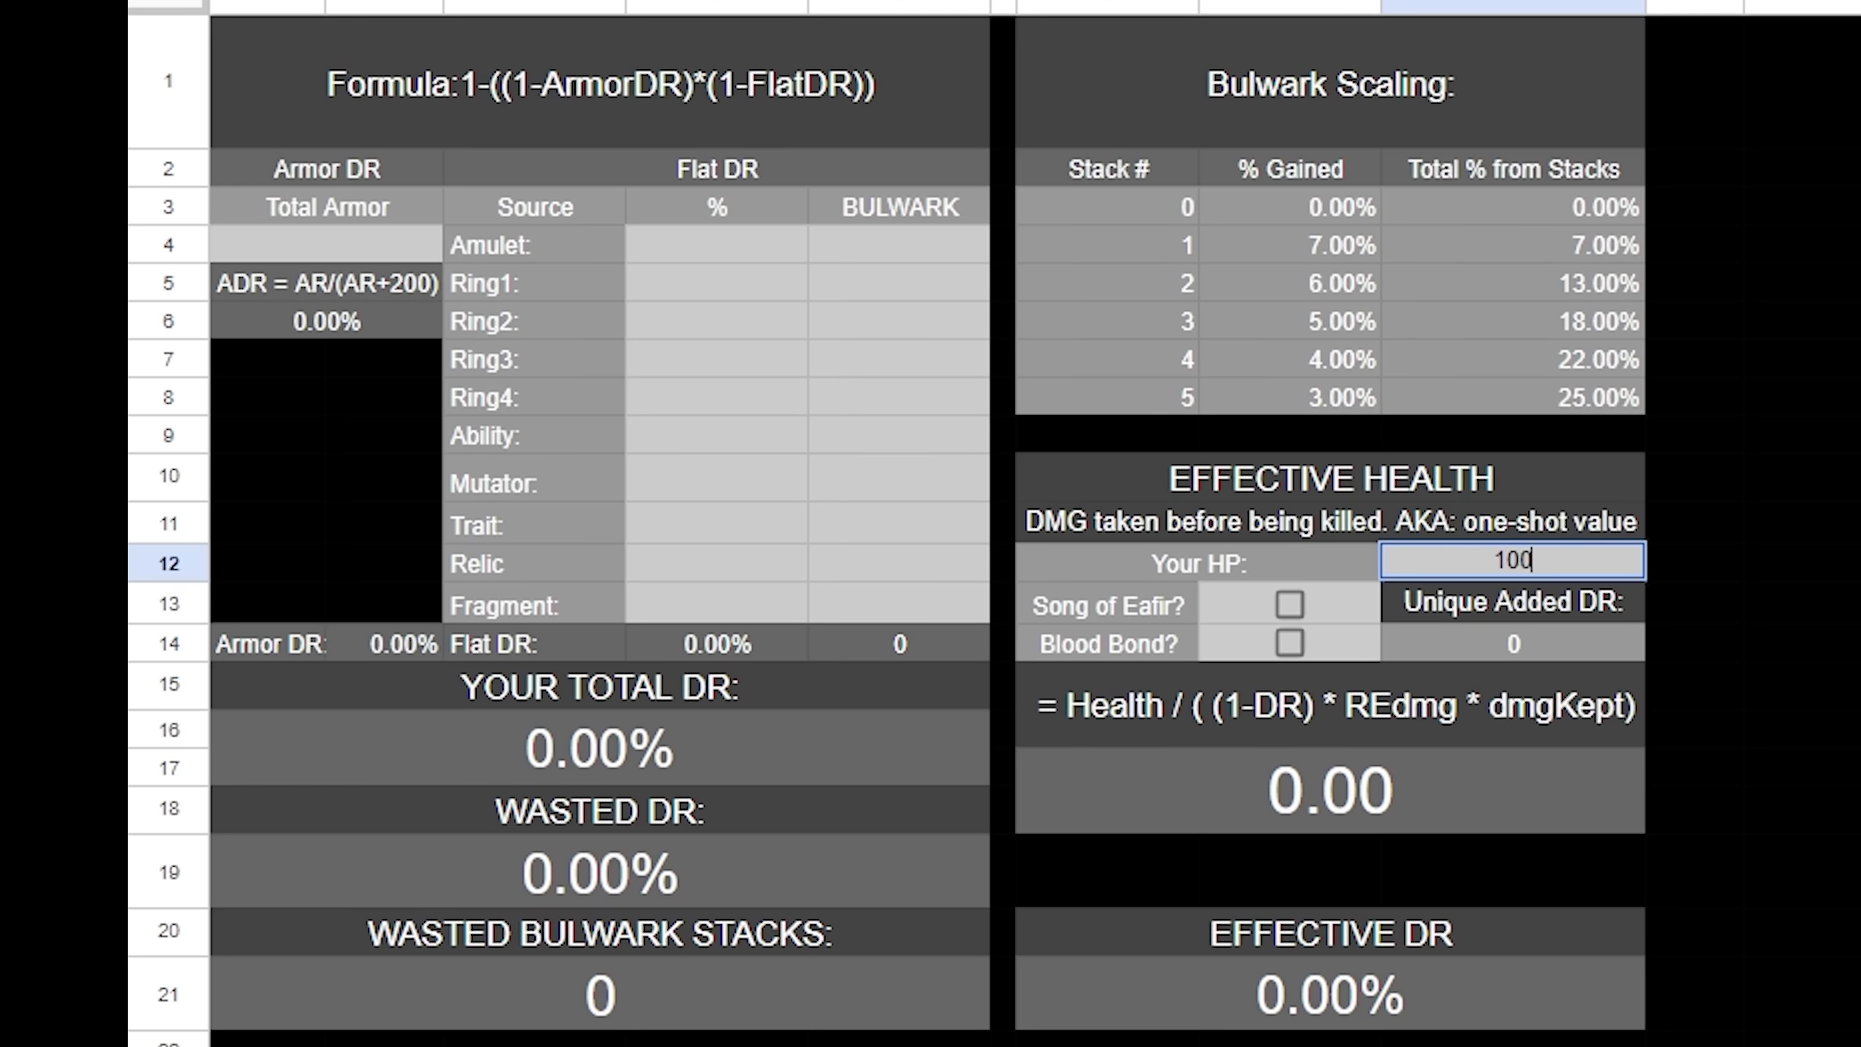
key("Return")
left_click(1559, 564)
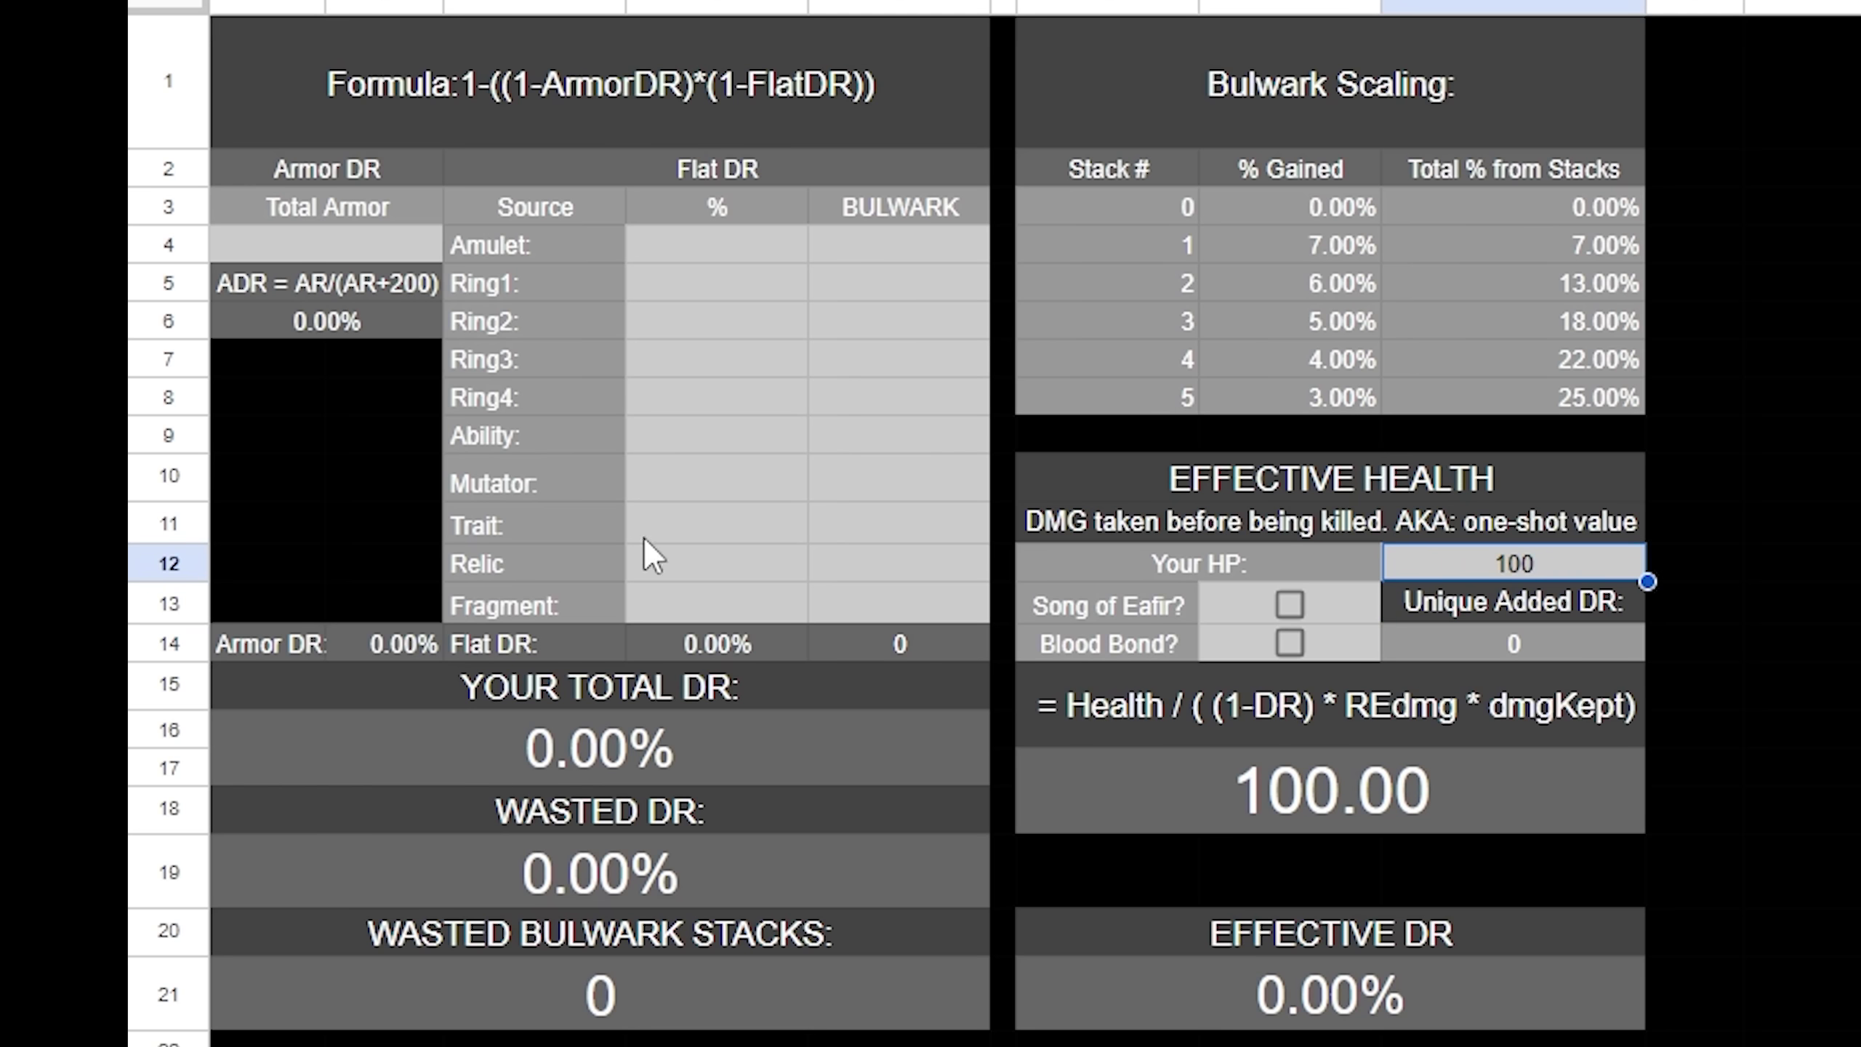
left_click(1500, 788)
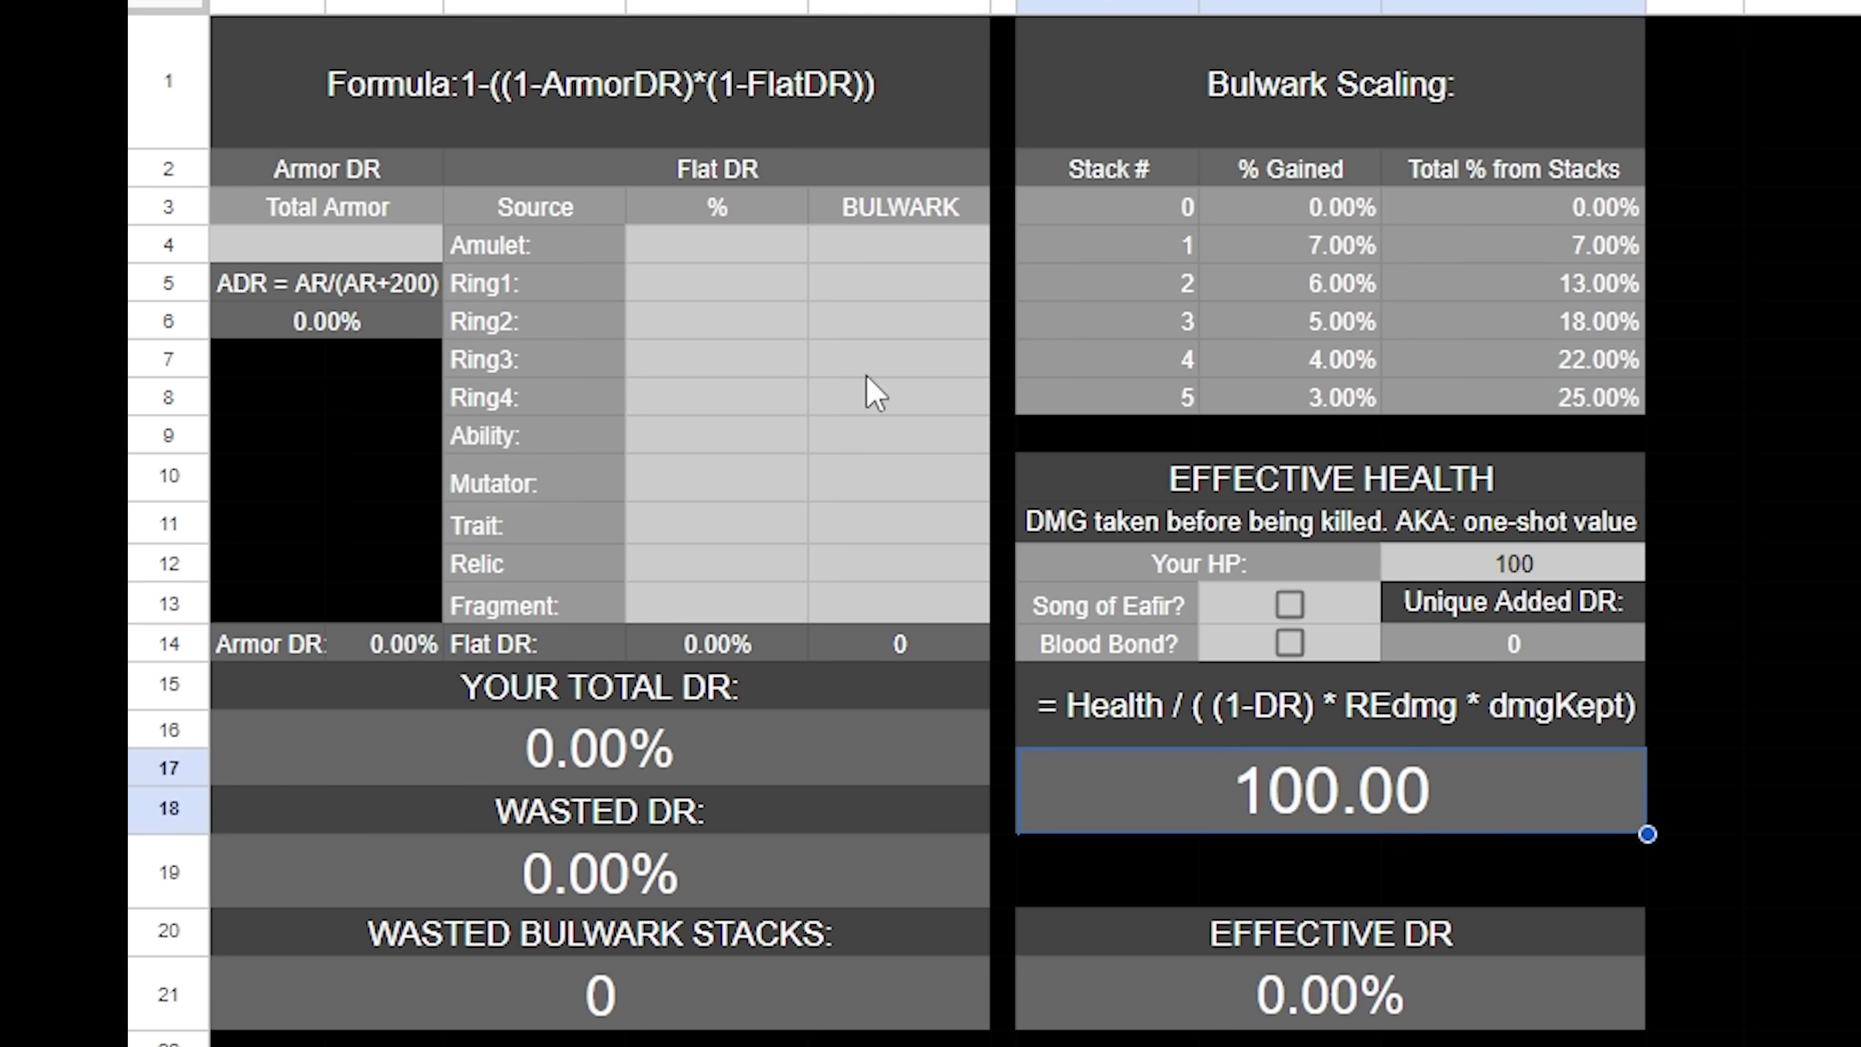
Enter 50% as the flat DR for Ring4 and compare the effective health result with the entered HP
left_click(705, 406)
type("50%")
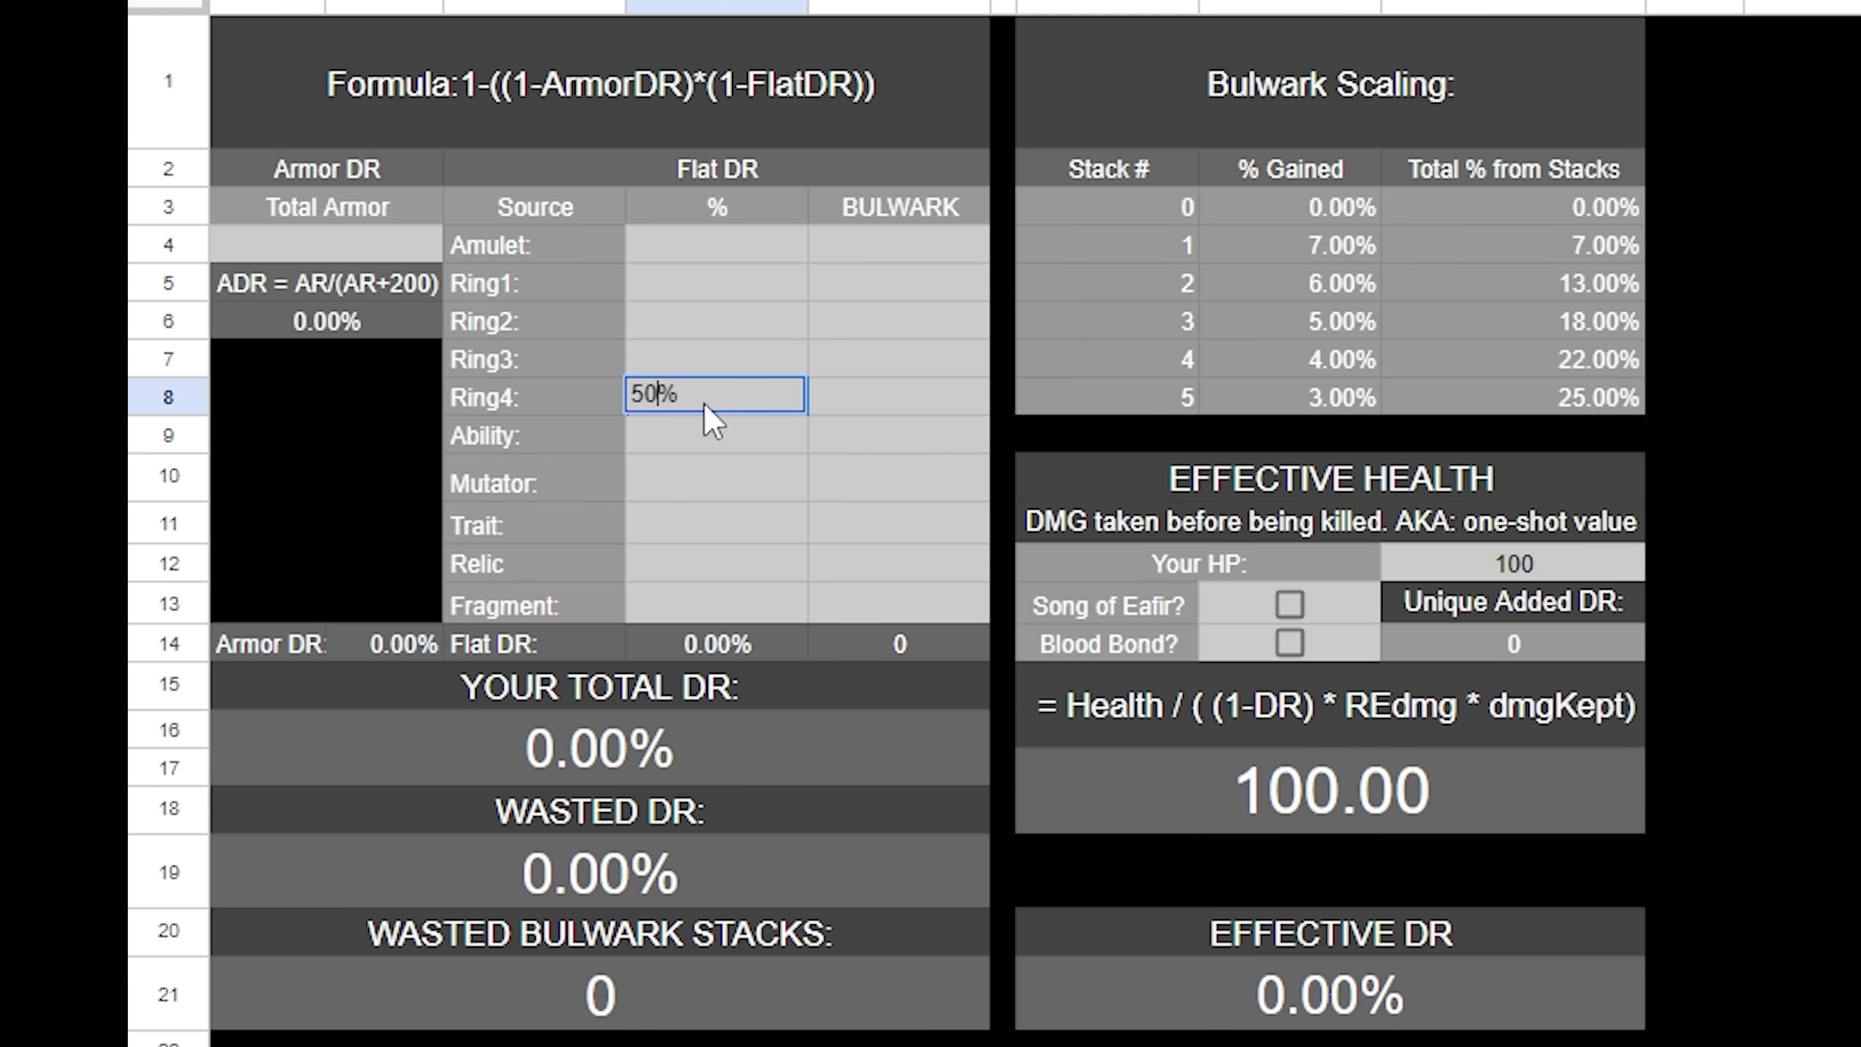
key("Return")
left_click(1474, 806)
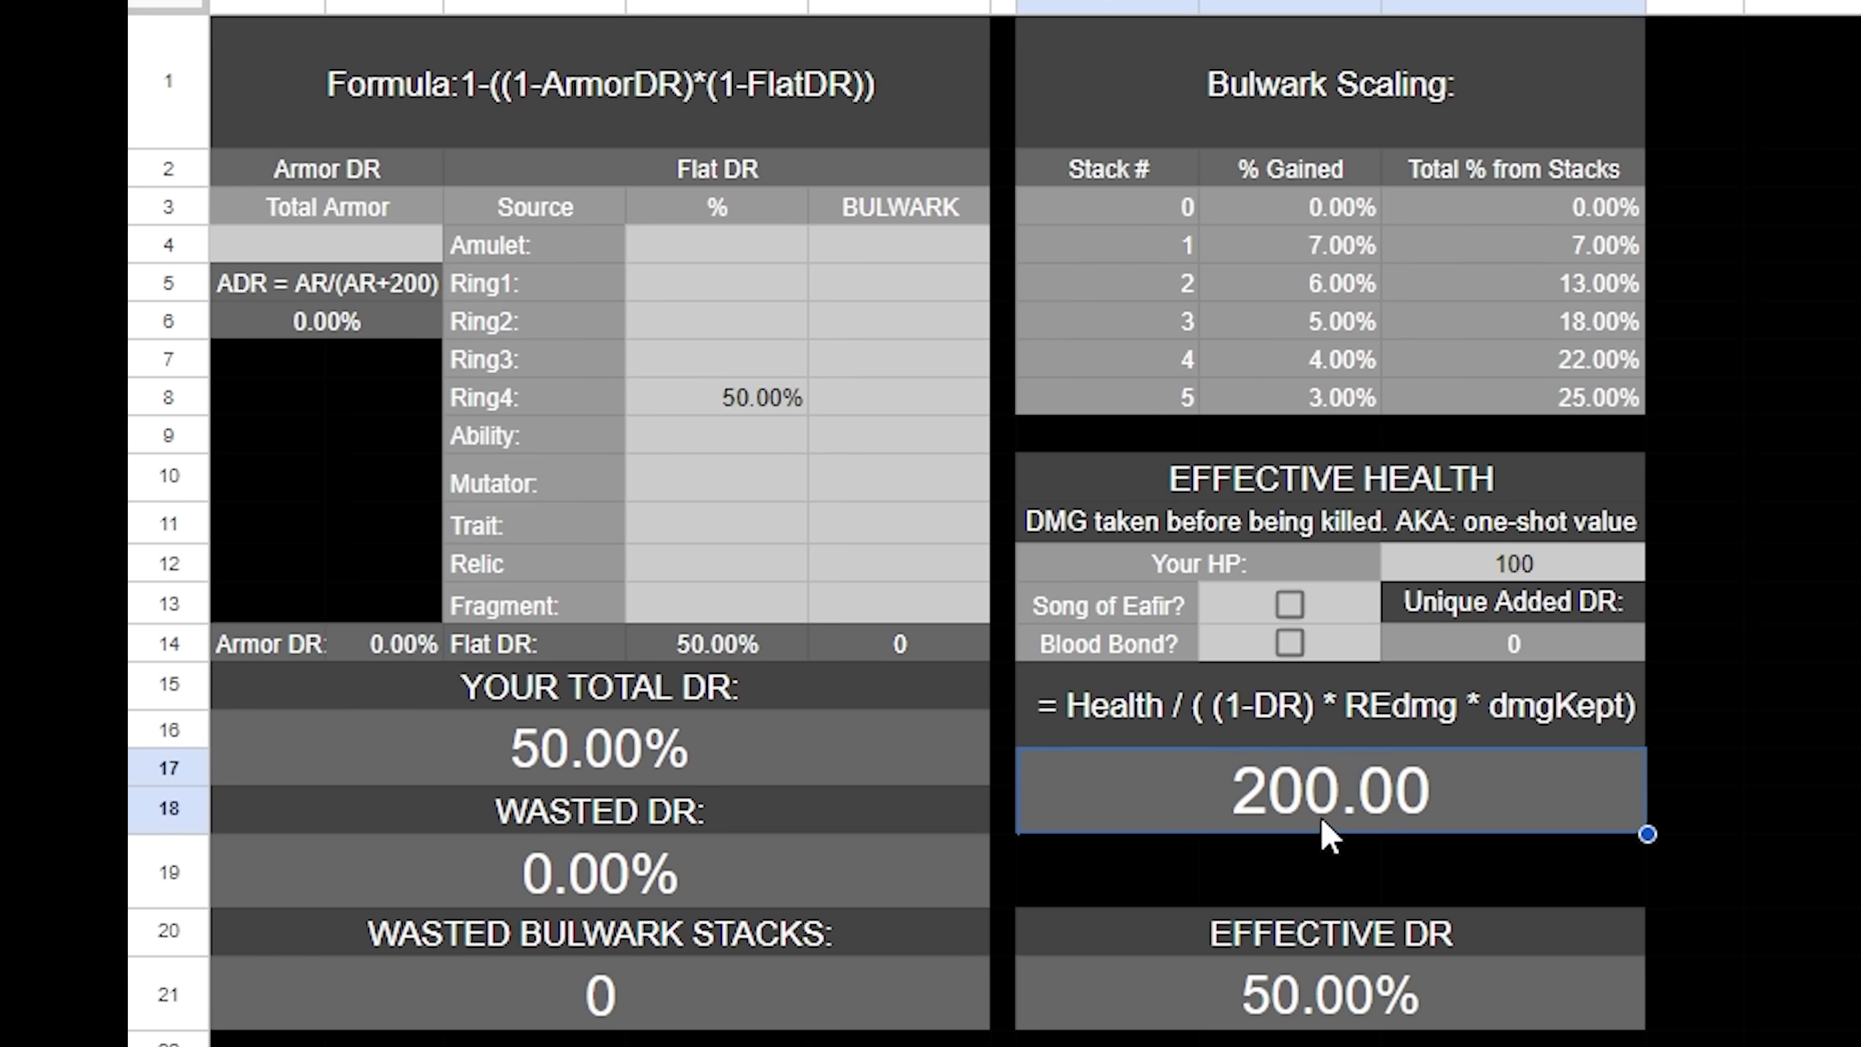
left_click(776, 400)
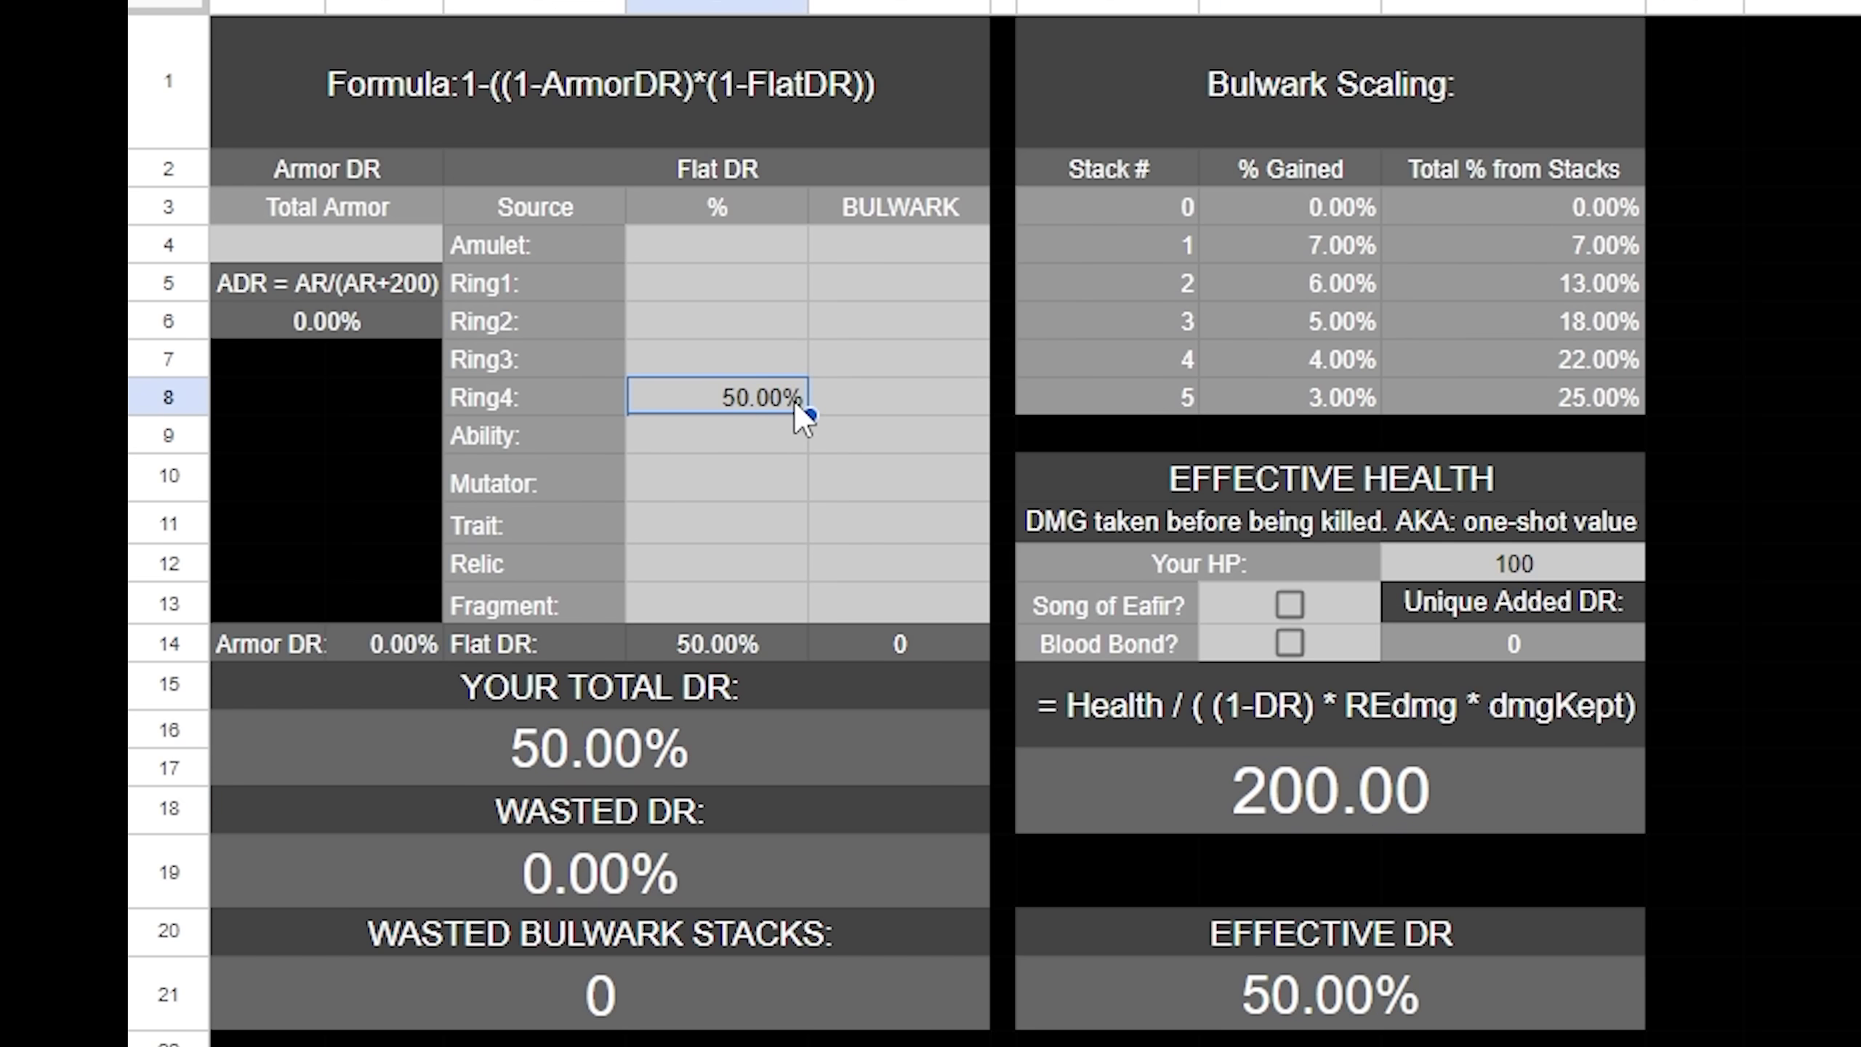
left_click(1554, 575)
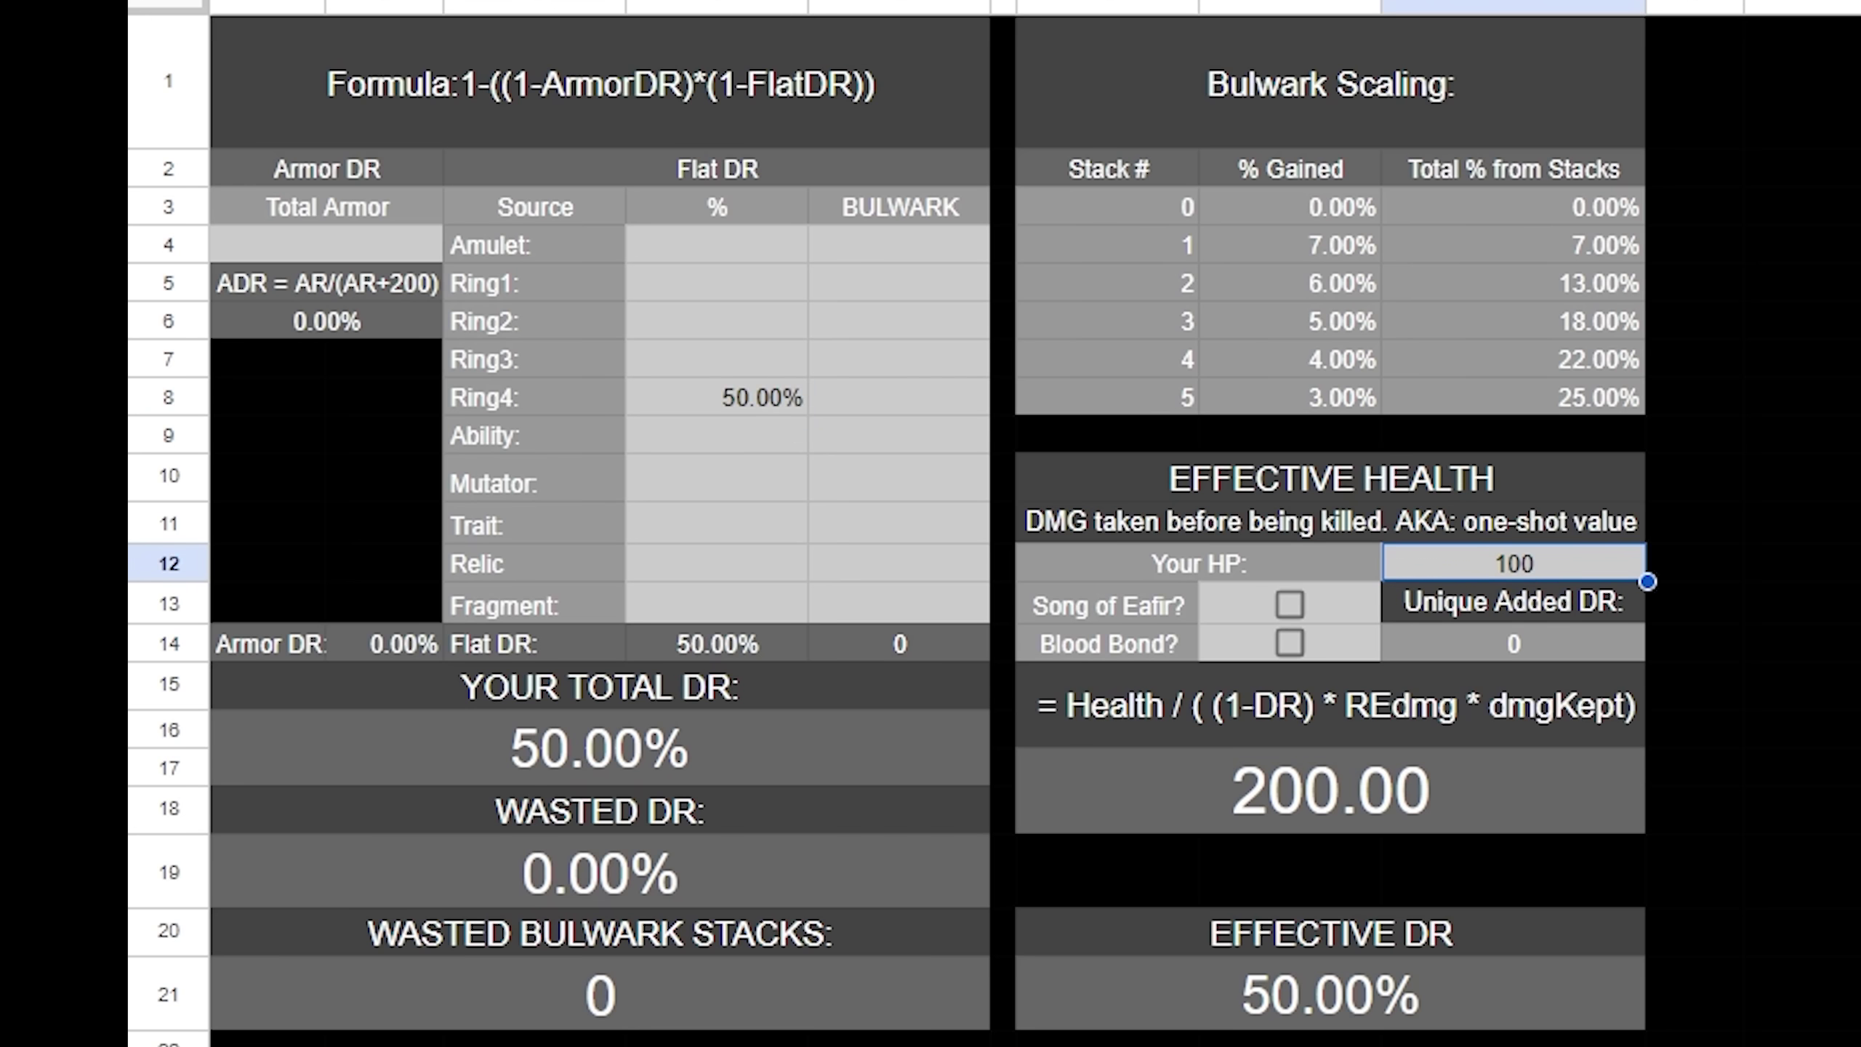
left_click(1549, 484)
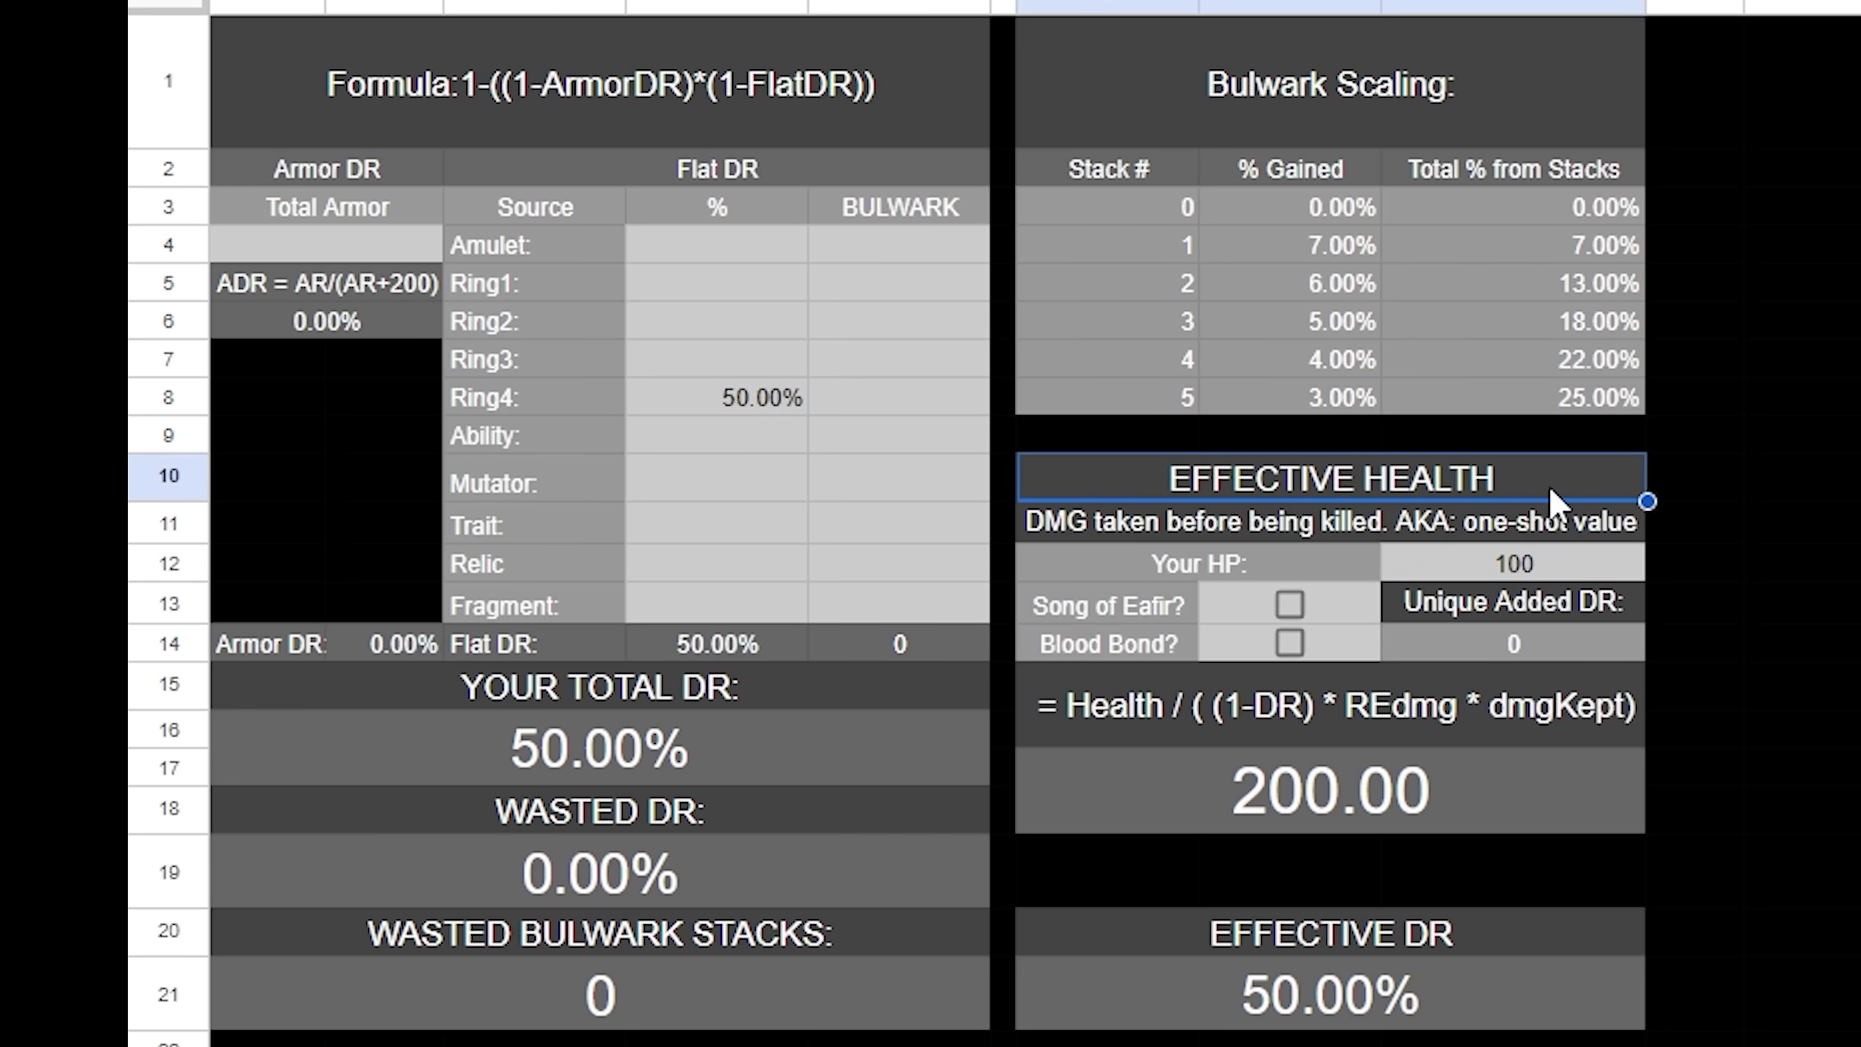
left_click(1577, 560)
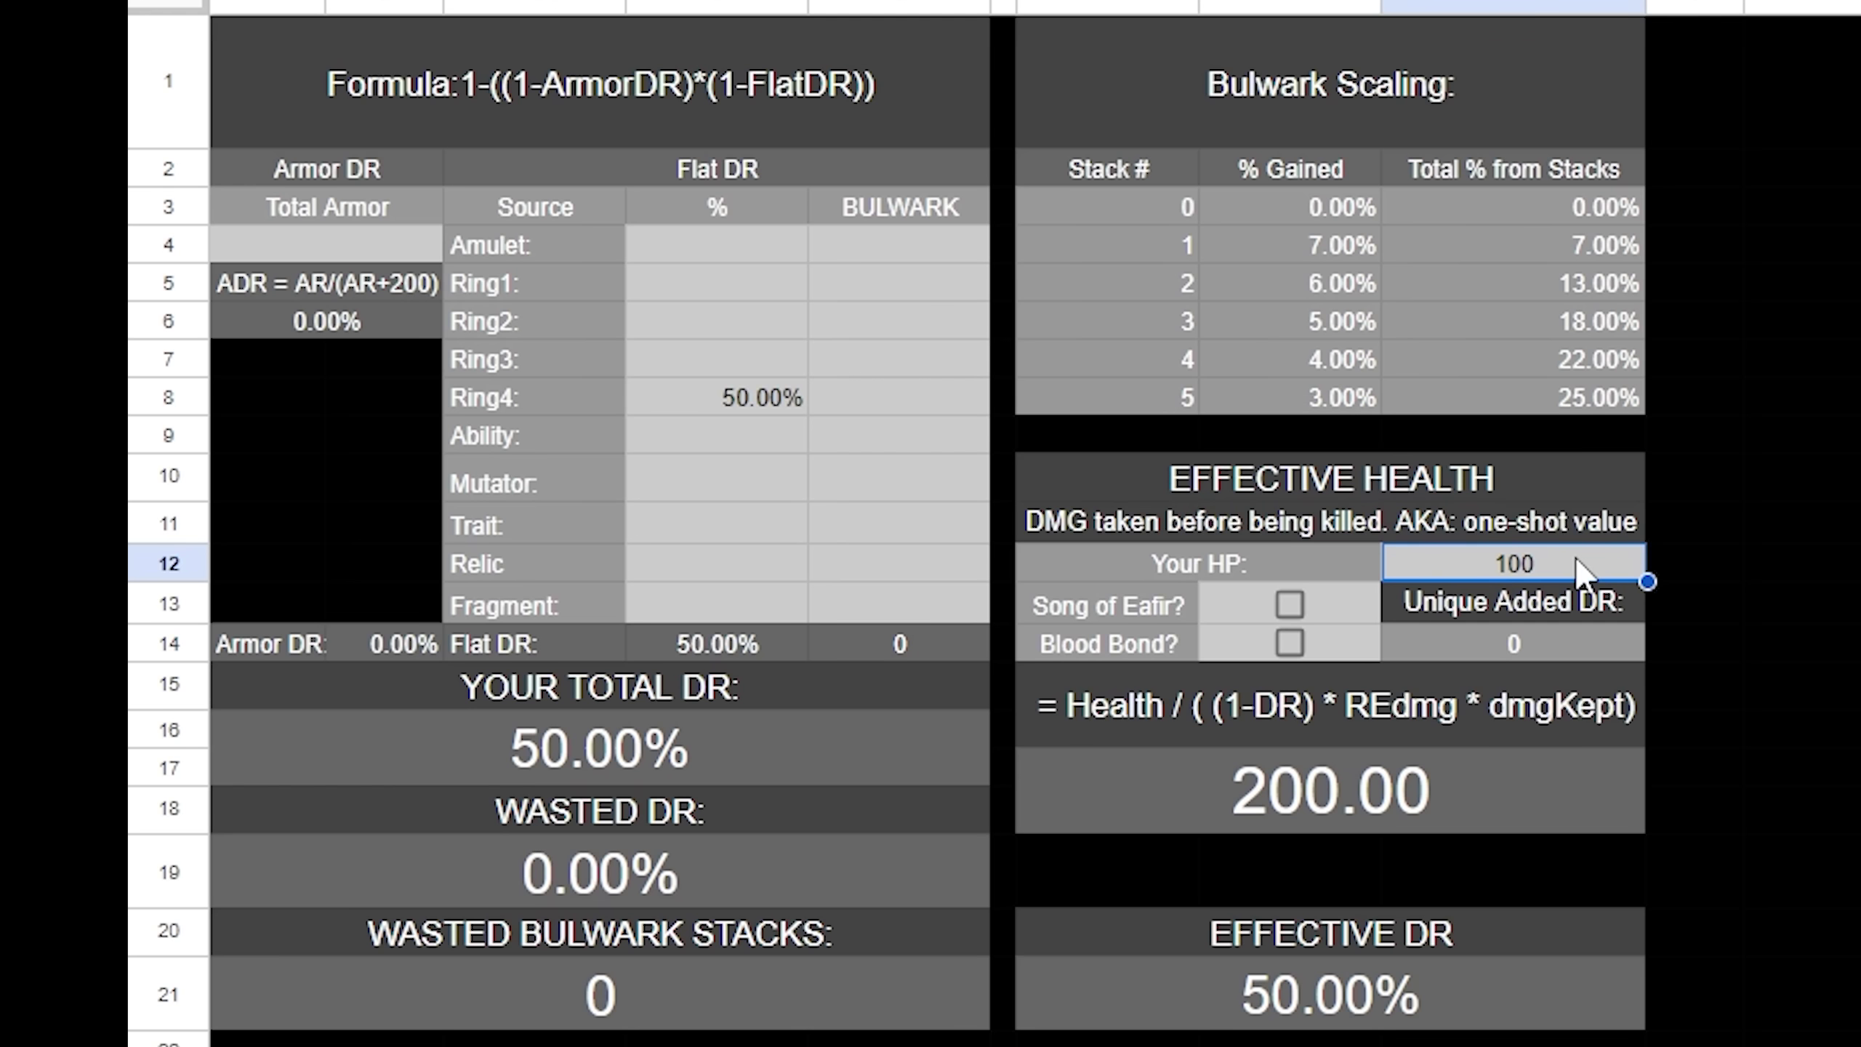
Set the Ring4 flat DR to 80% and select the effective health result
left_click(753, 408)
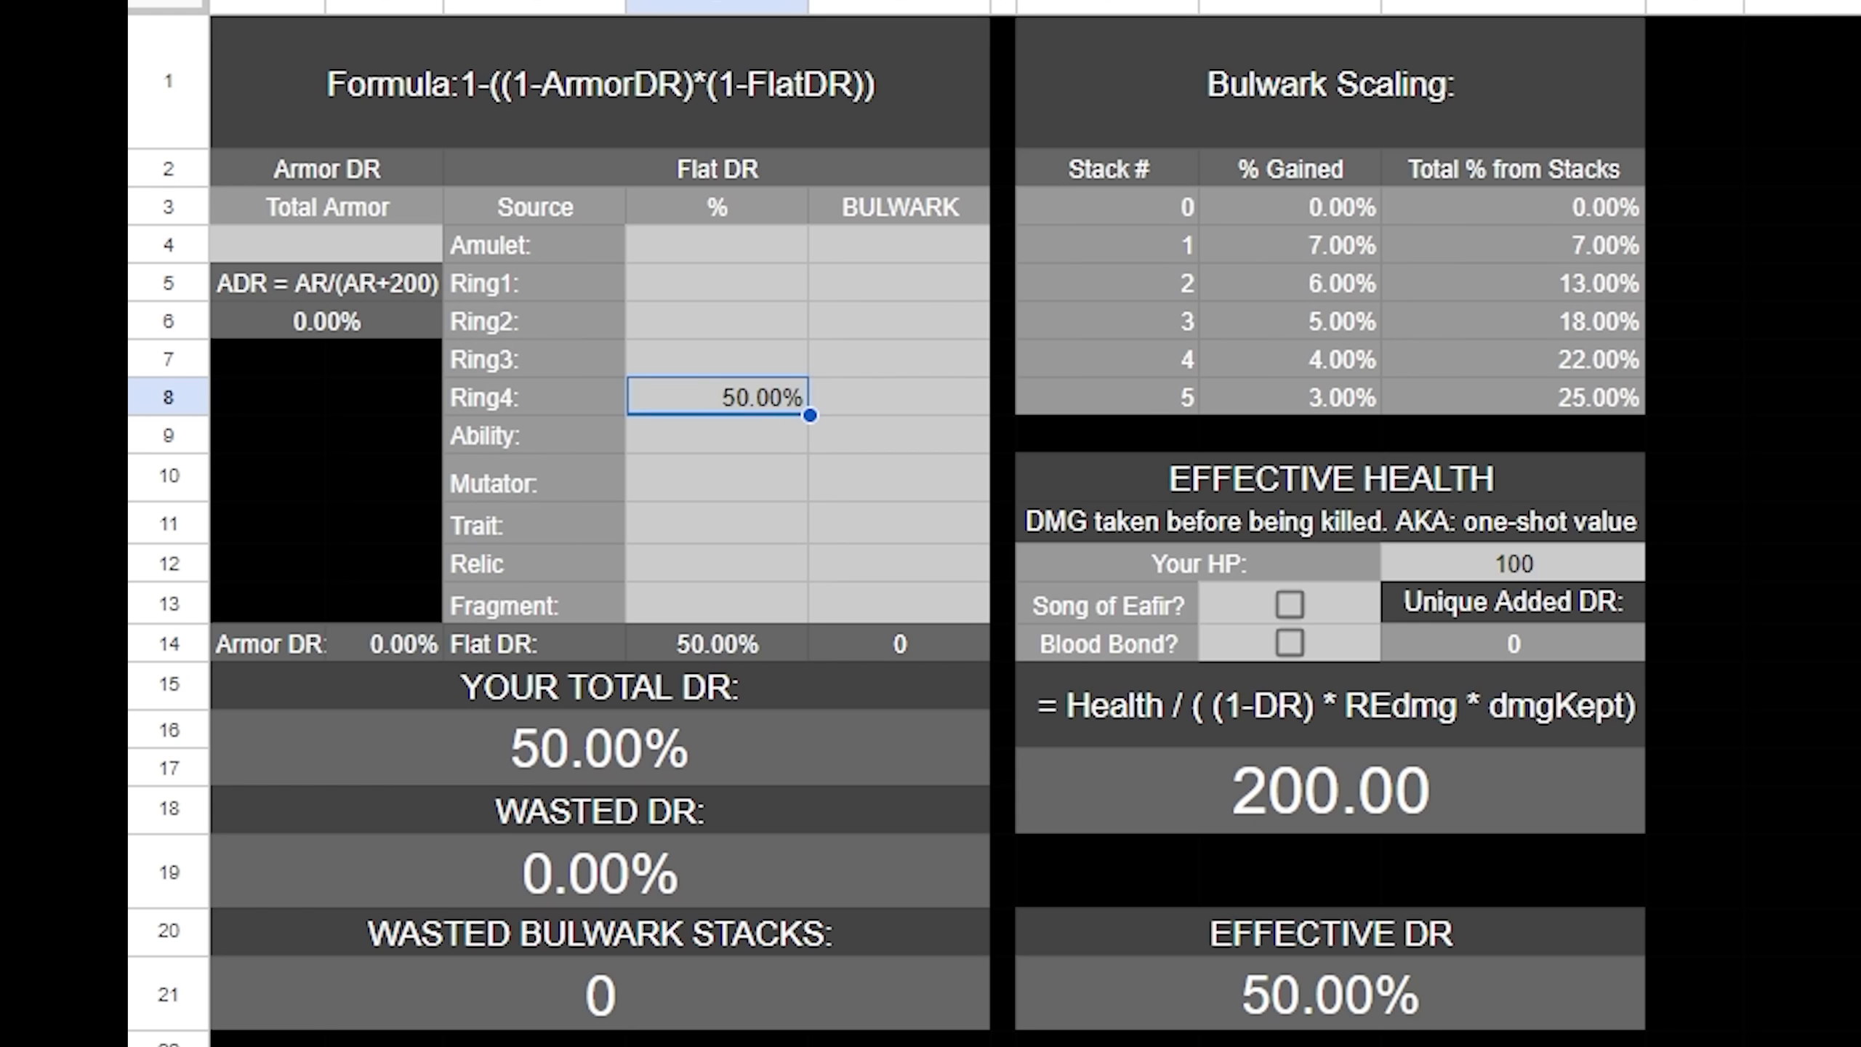
type("80")
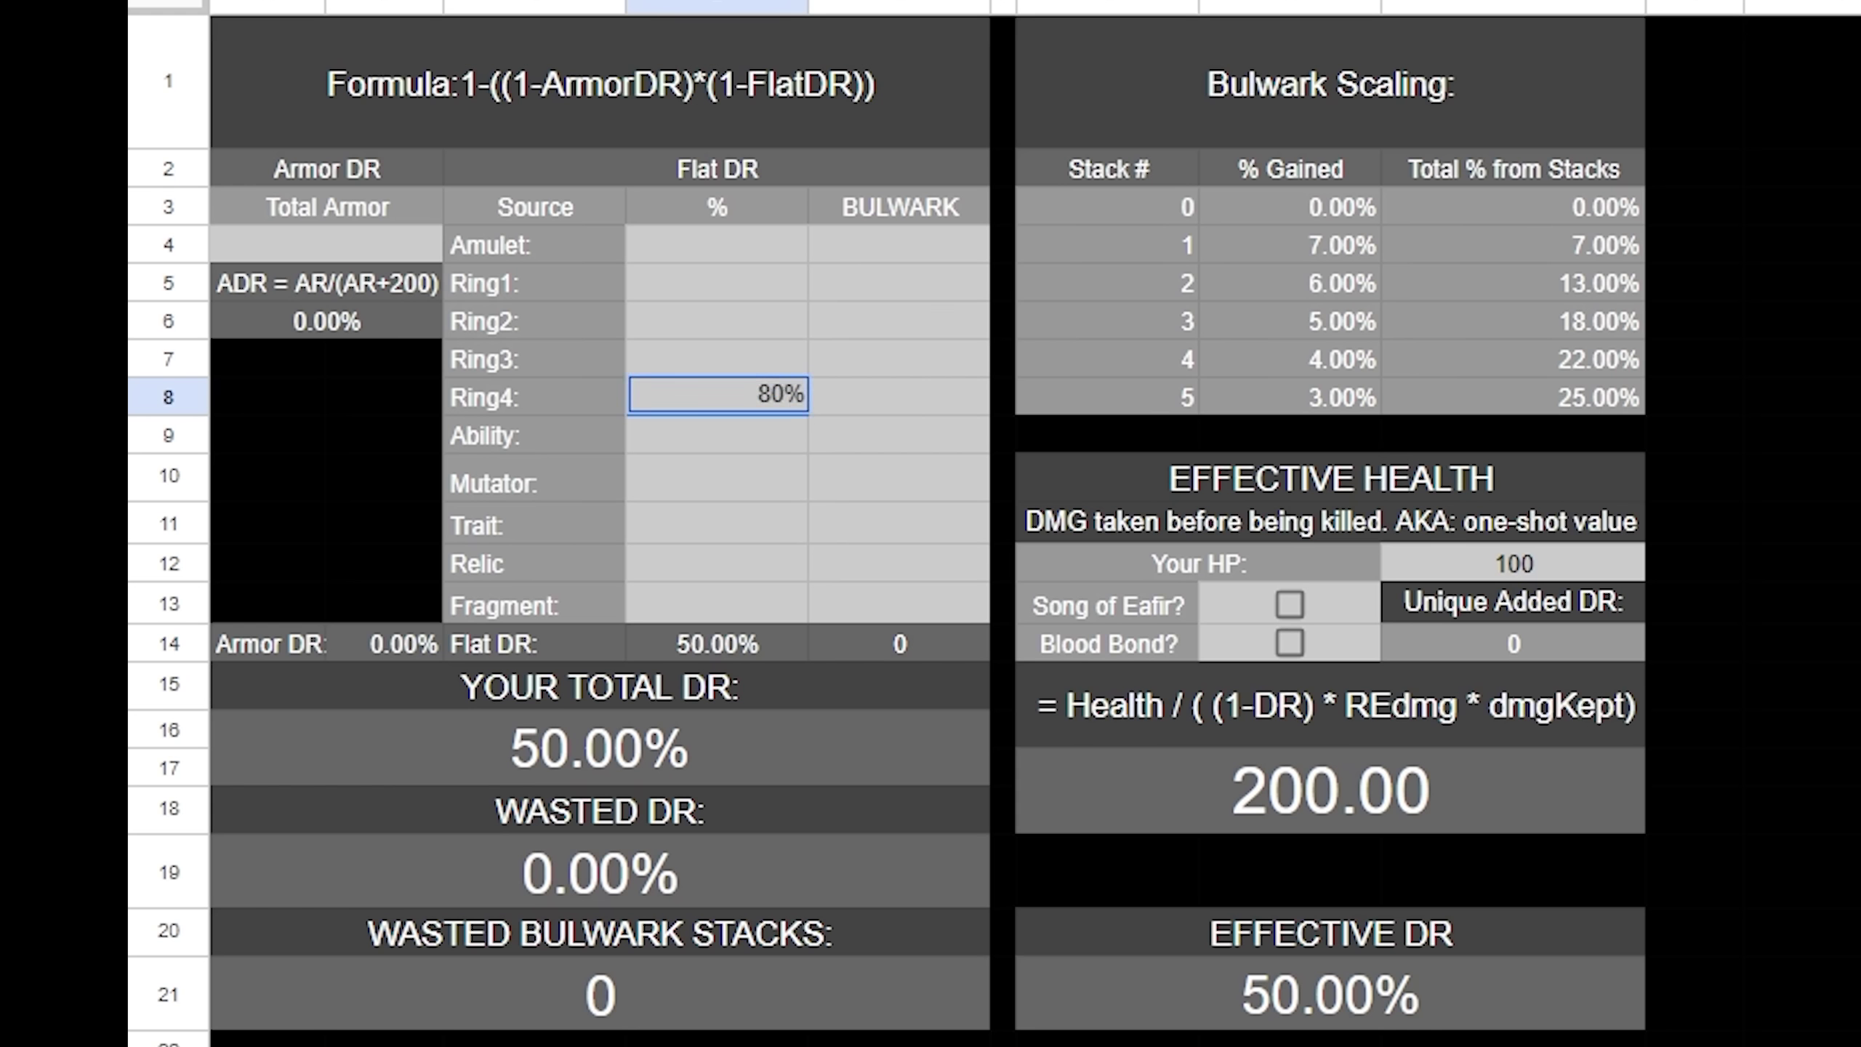
key("Return")
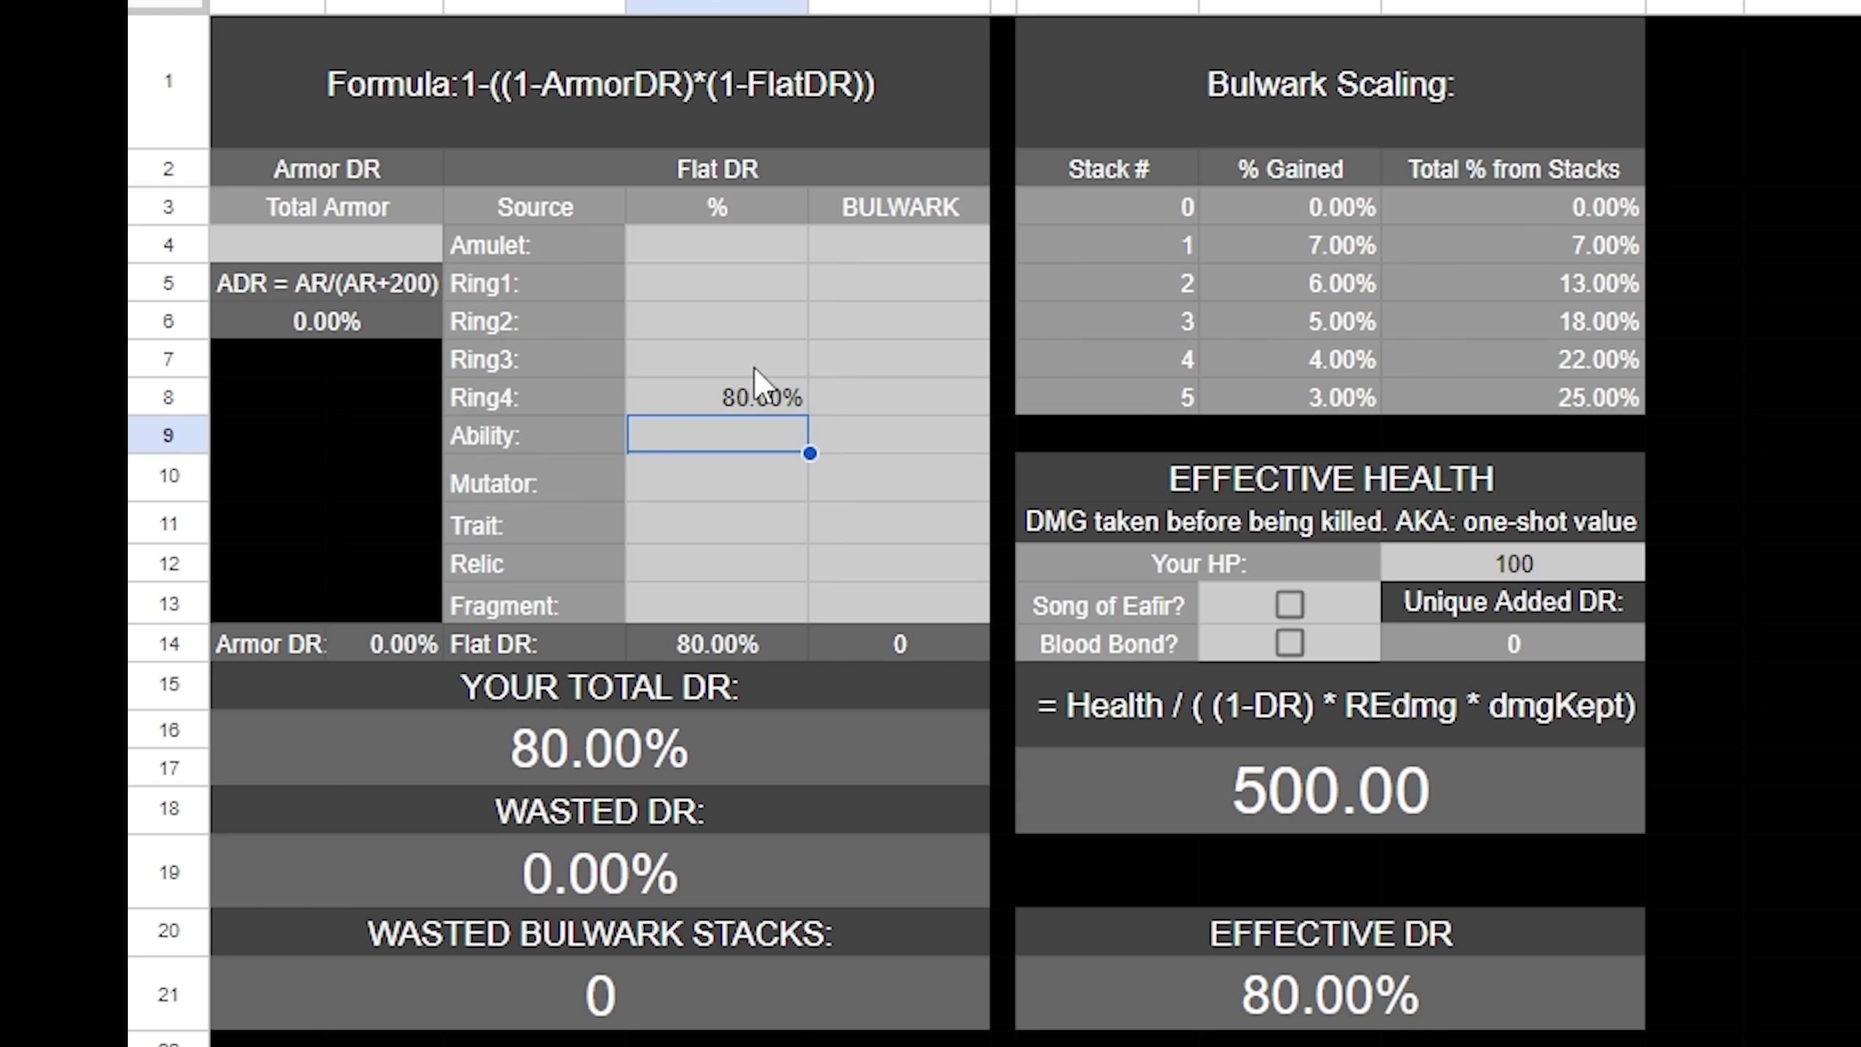
left_click(708, 402)
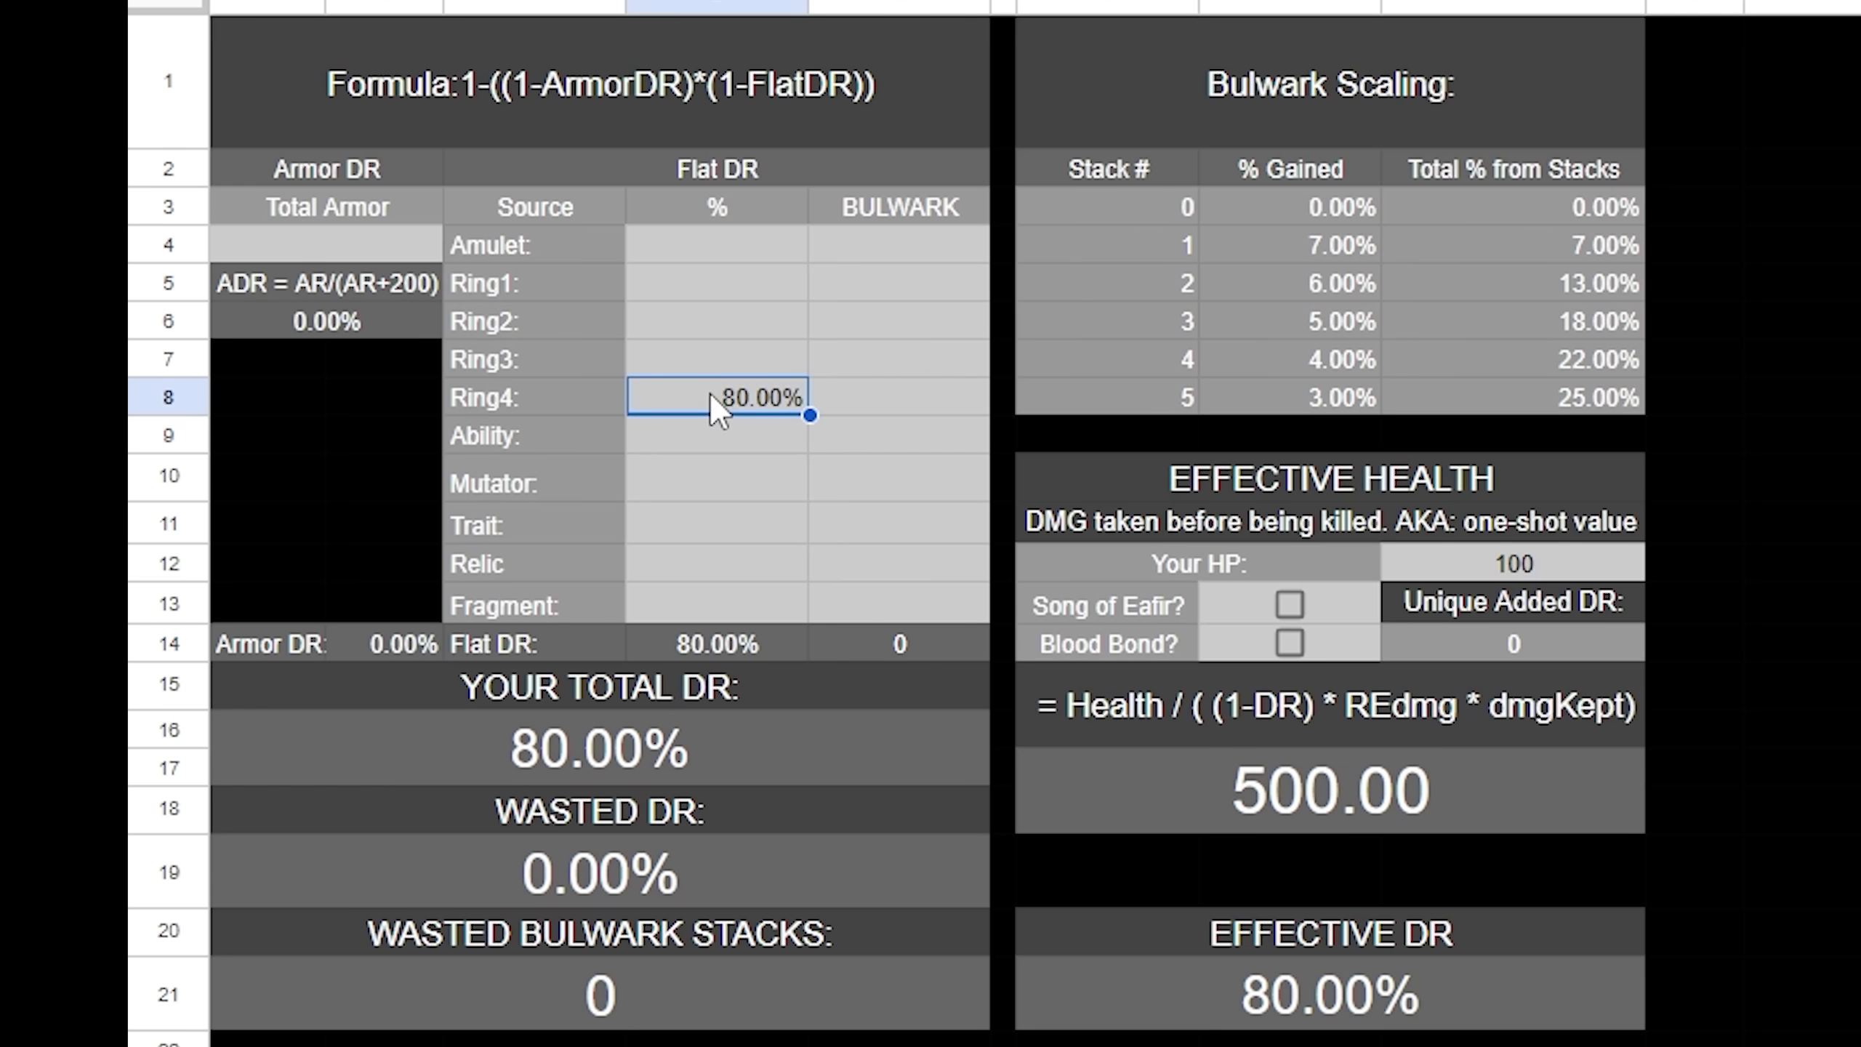
left_click(1514, 798)
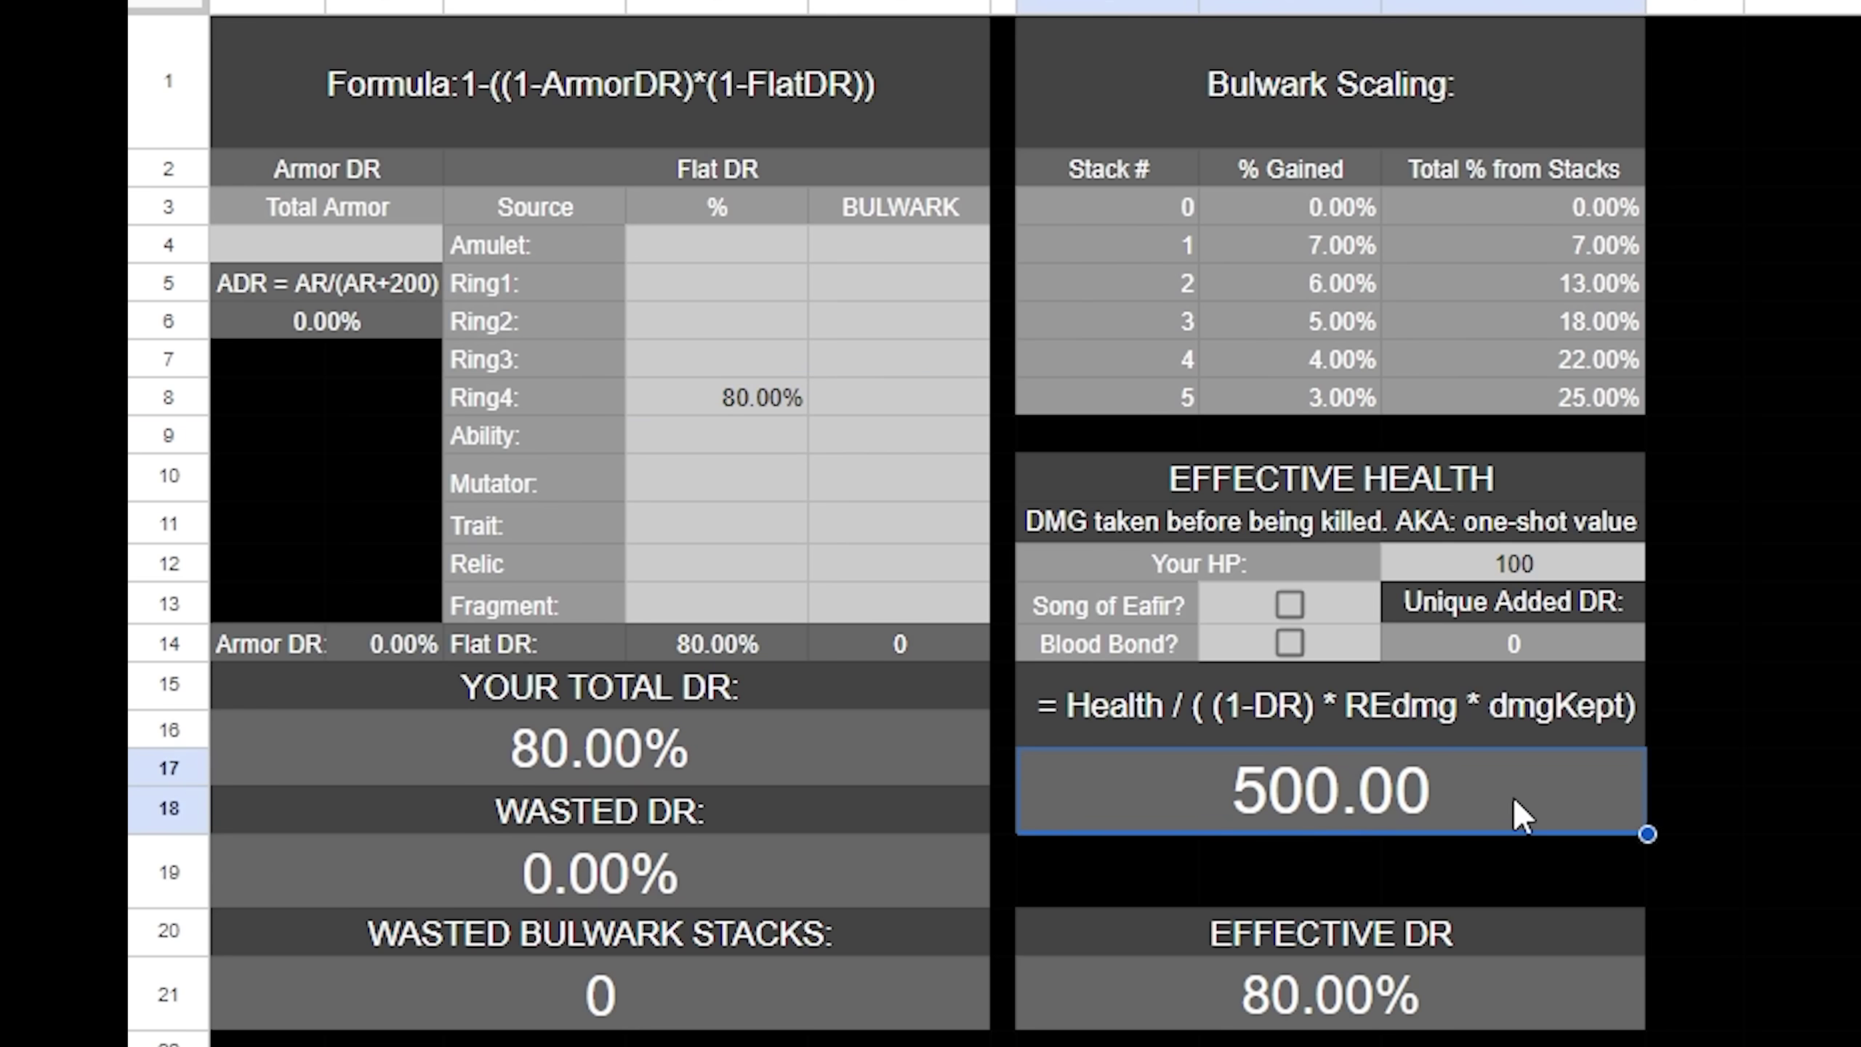
Set Your HP to 149.5 in the Effective Health section and reselect that value
left_click(1578, 563)
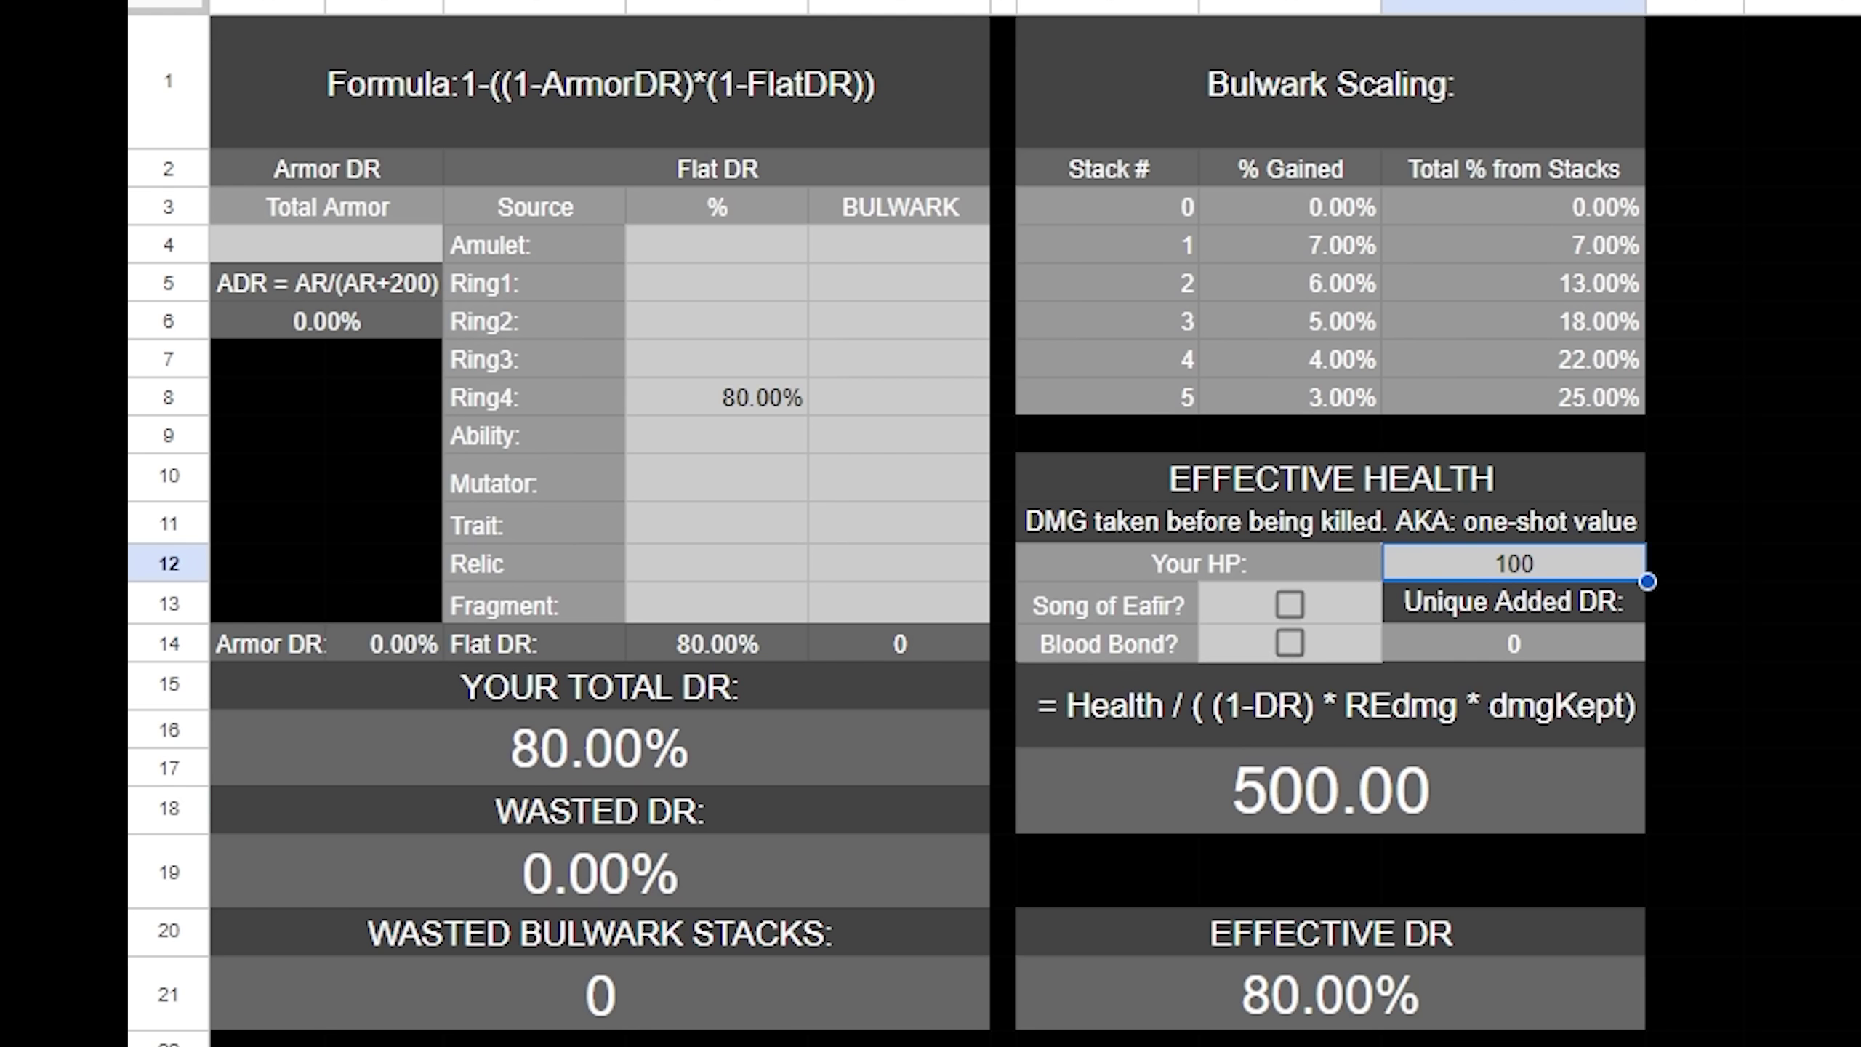
type("149.5")
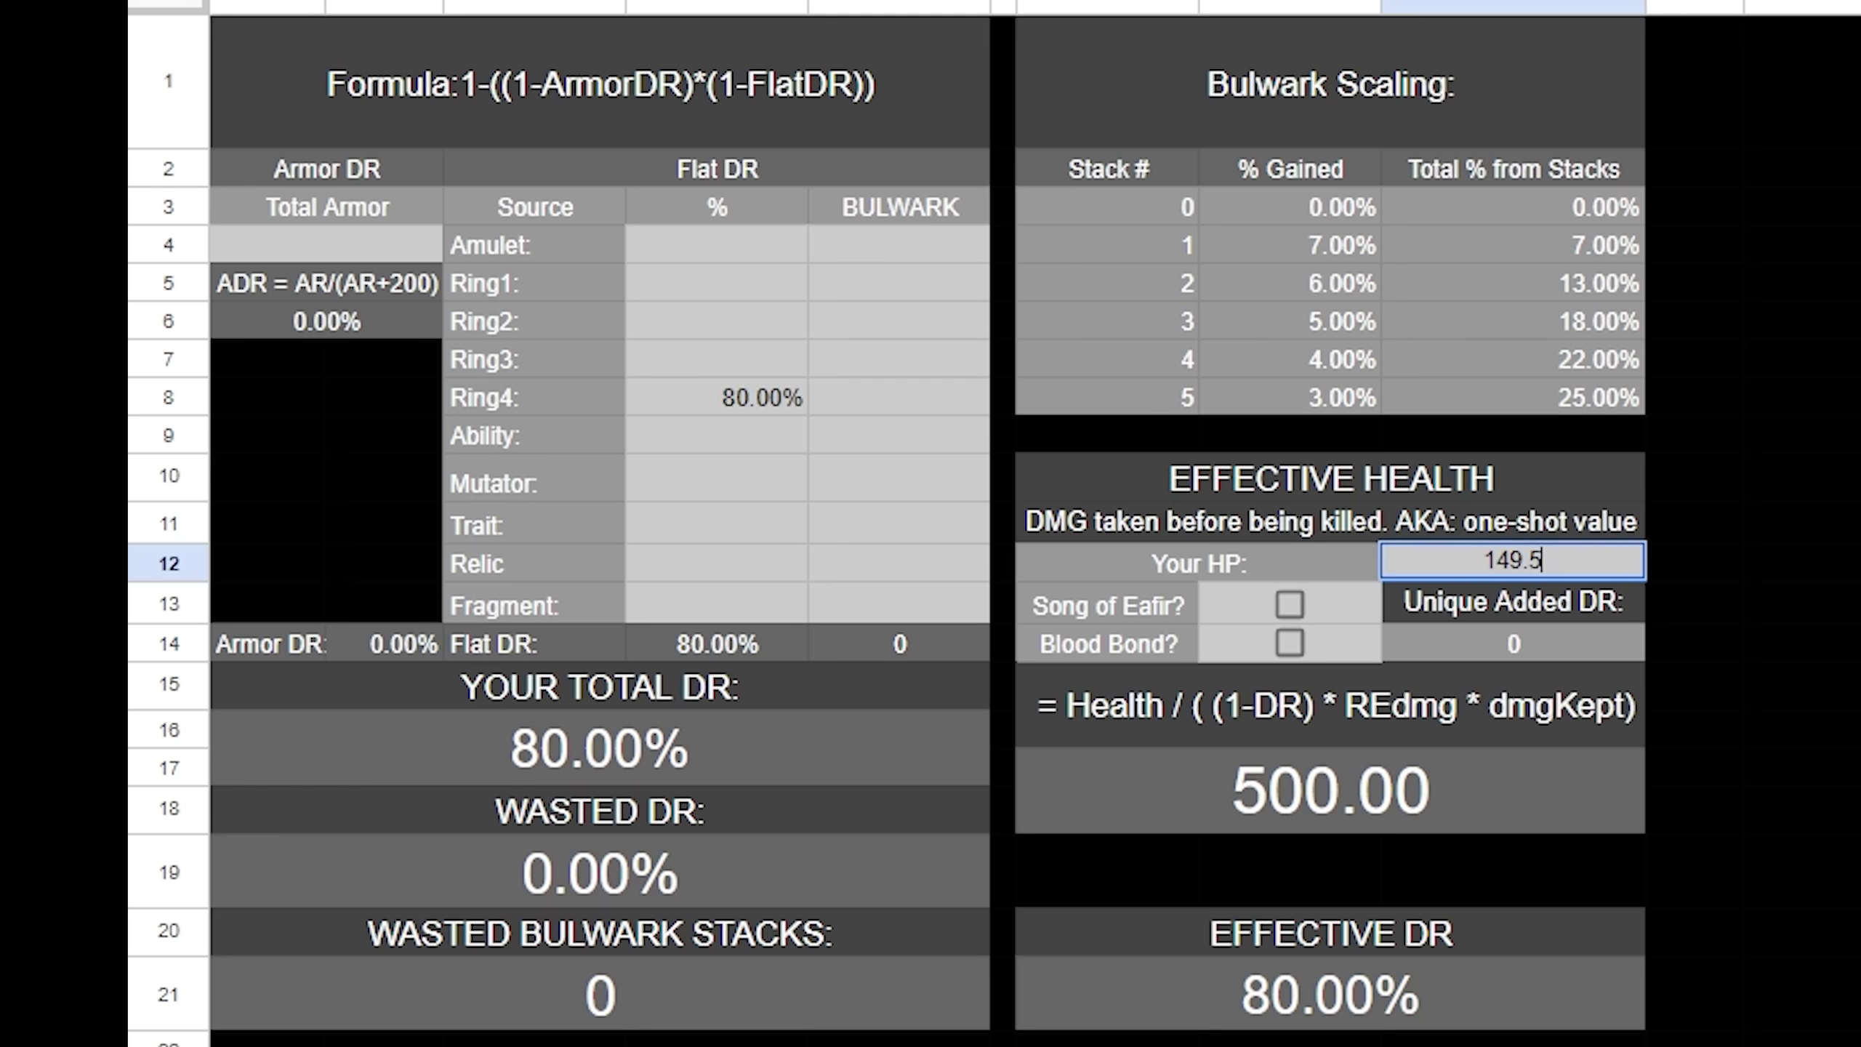
key("Return")
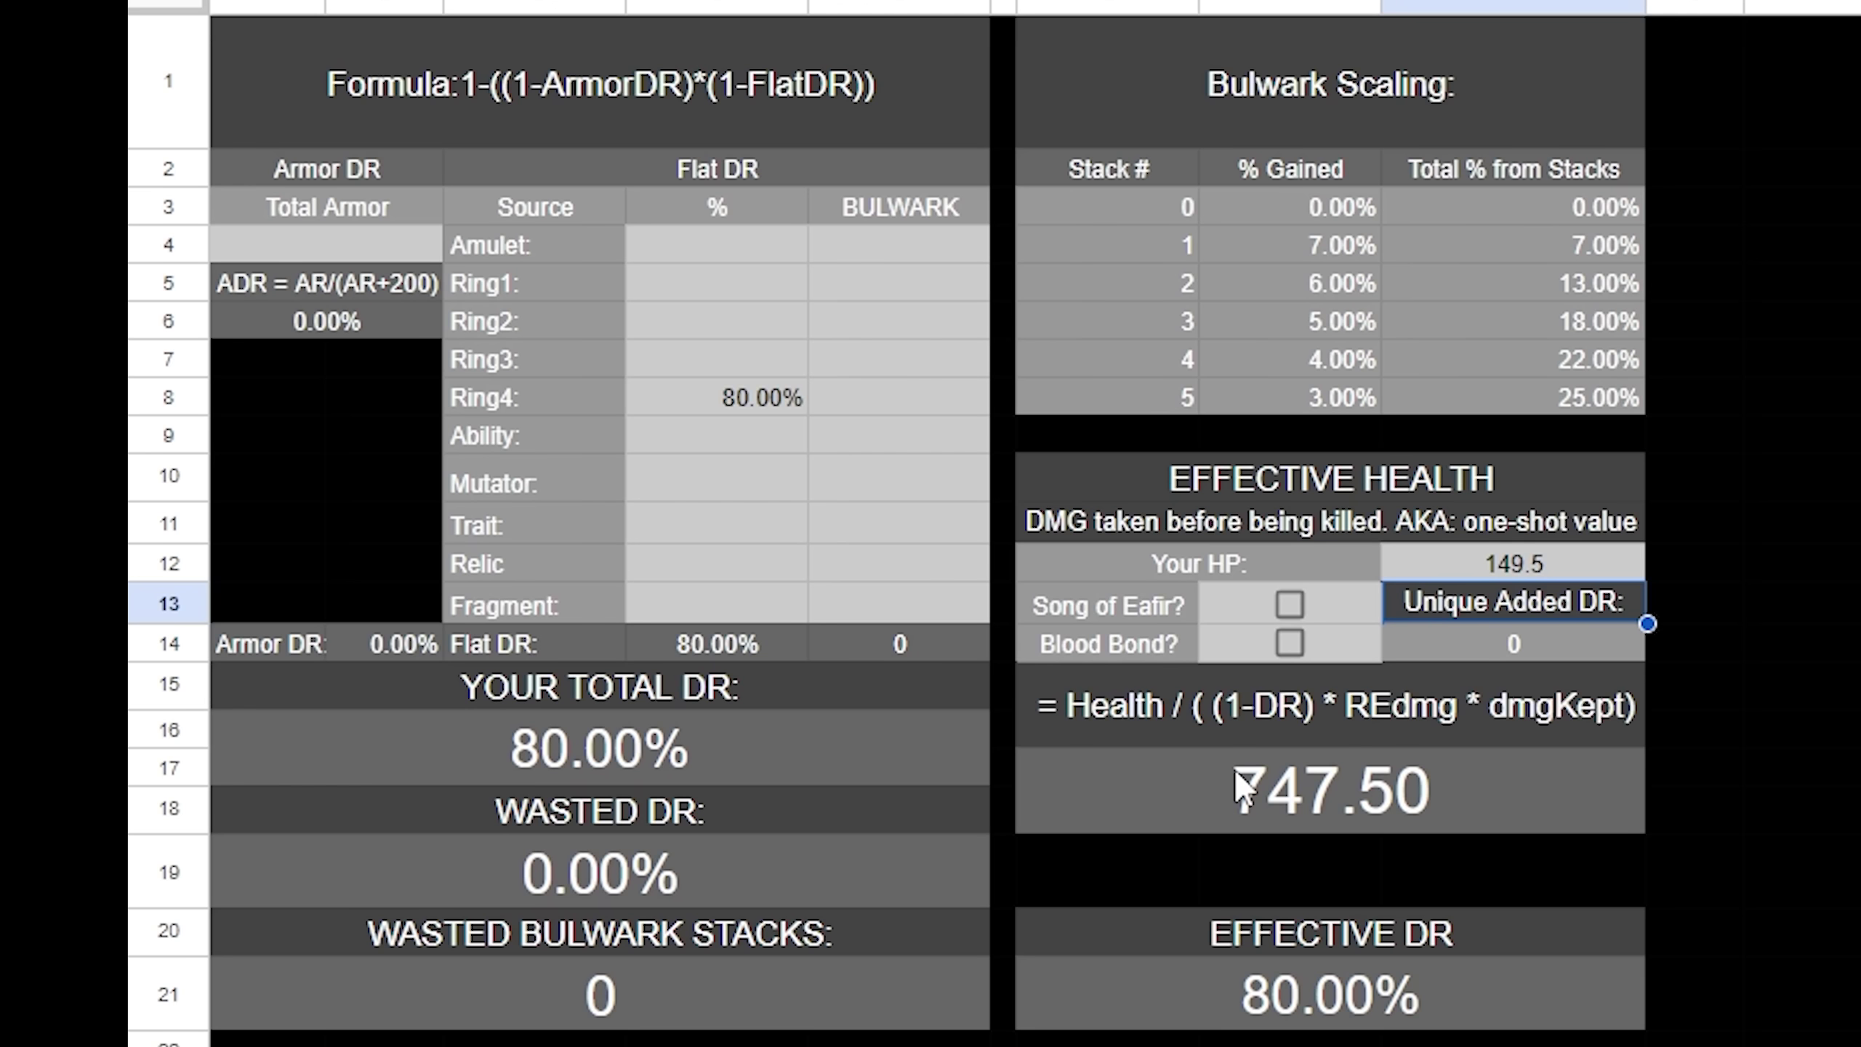
left_click(1563, 565)
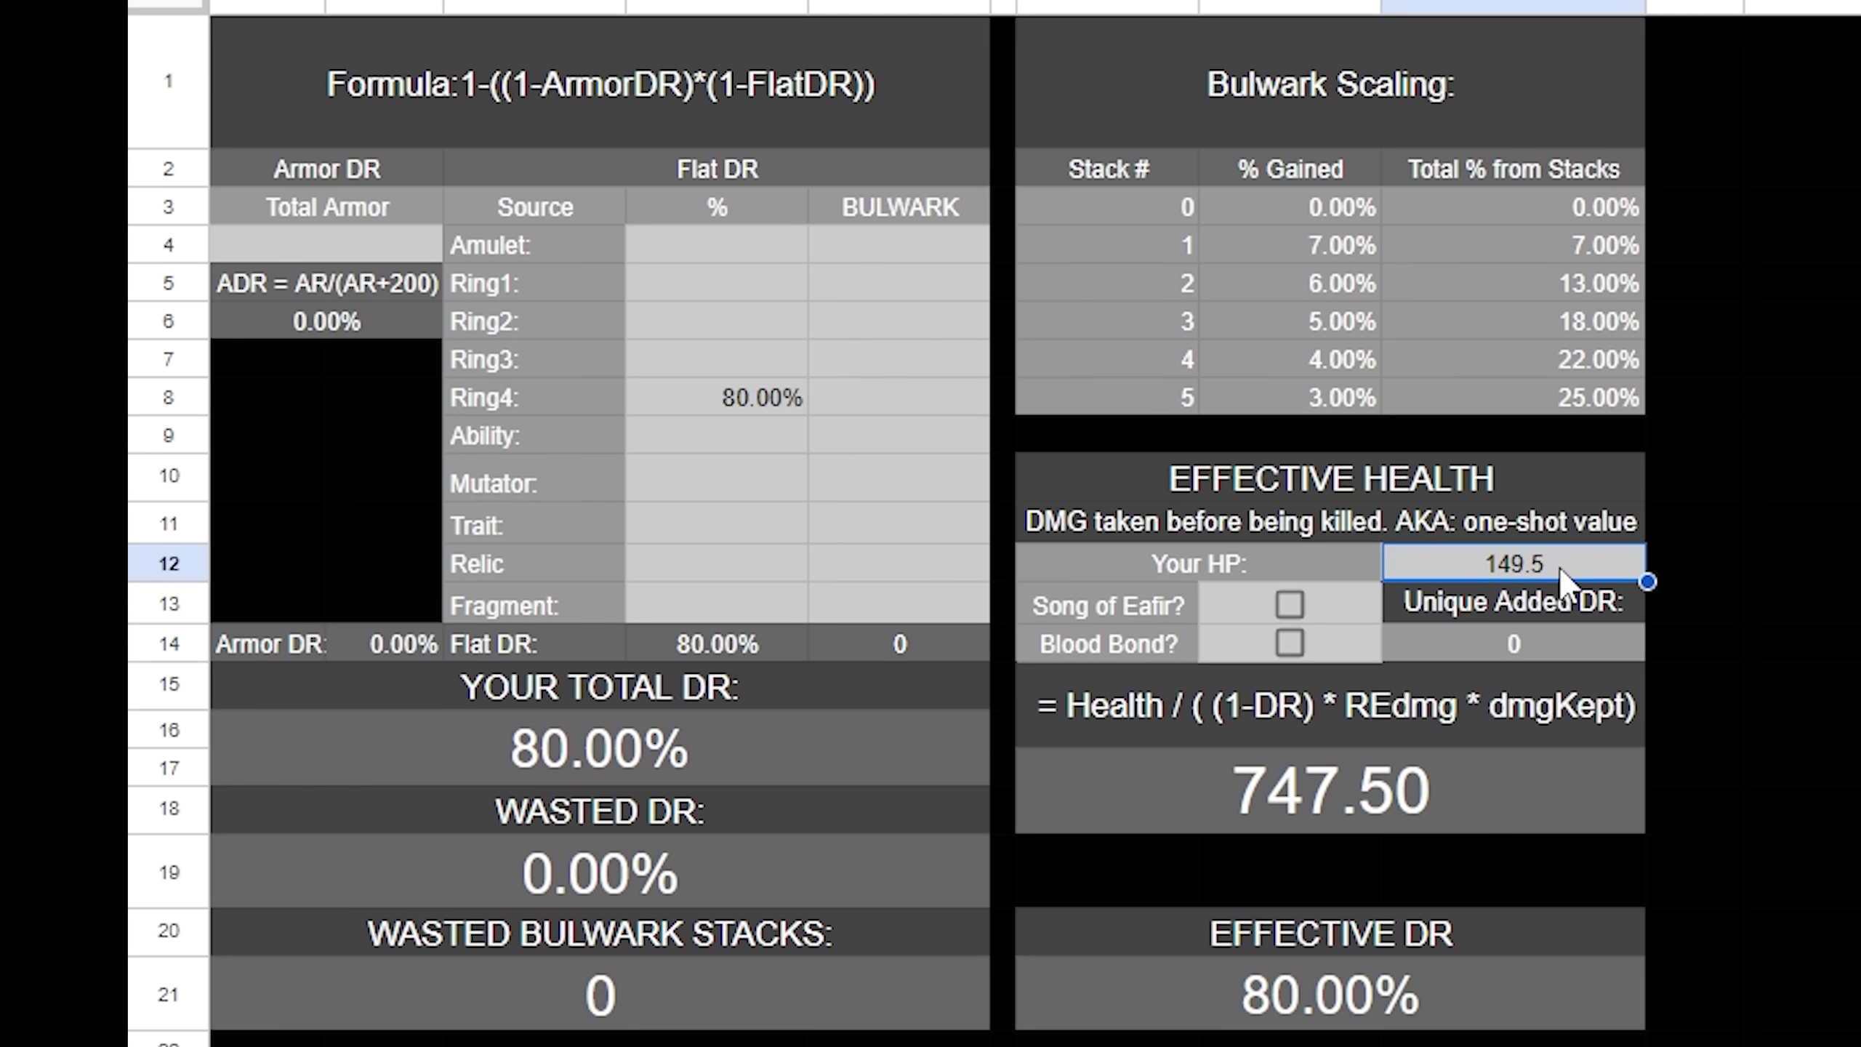
Examine the effective health result and its formula alongside the Ring4 flat DR and Your HP entries
left_click(1333, 781)
left_click(1201, 701)
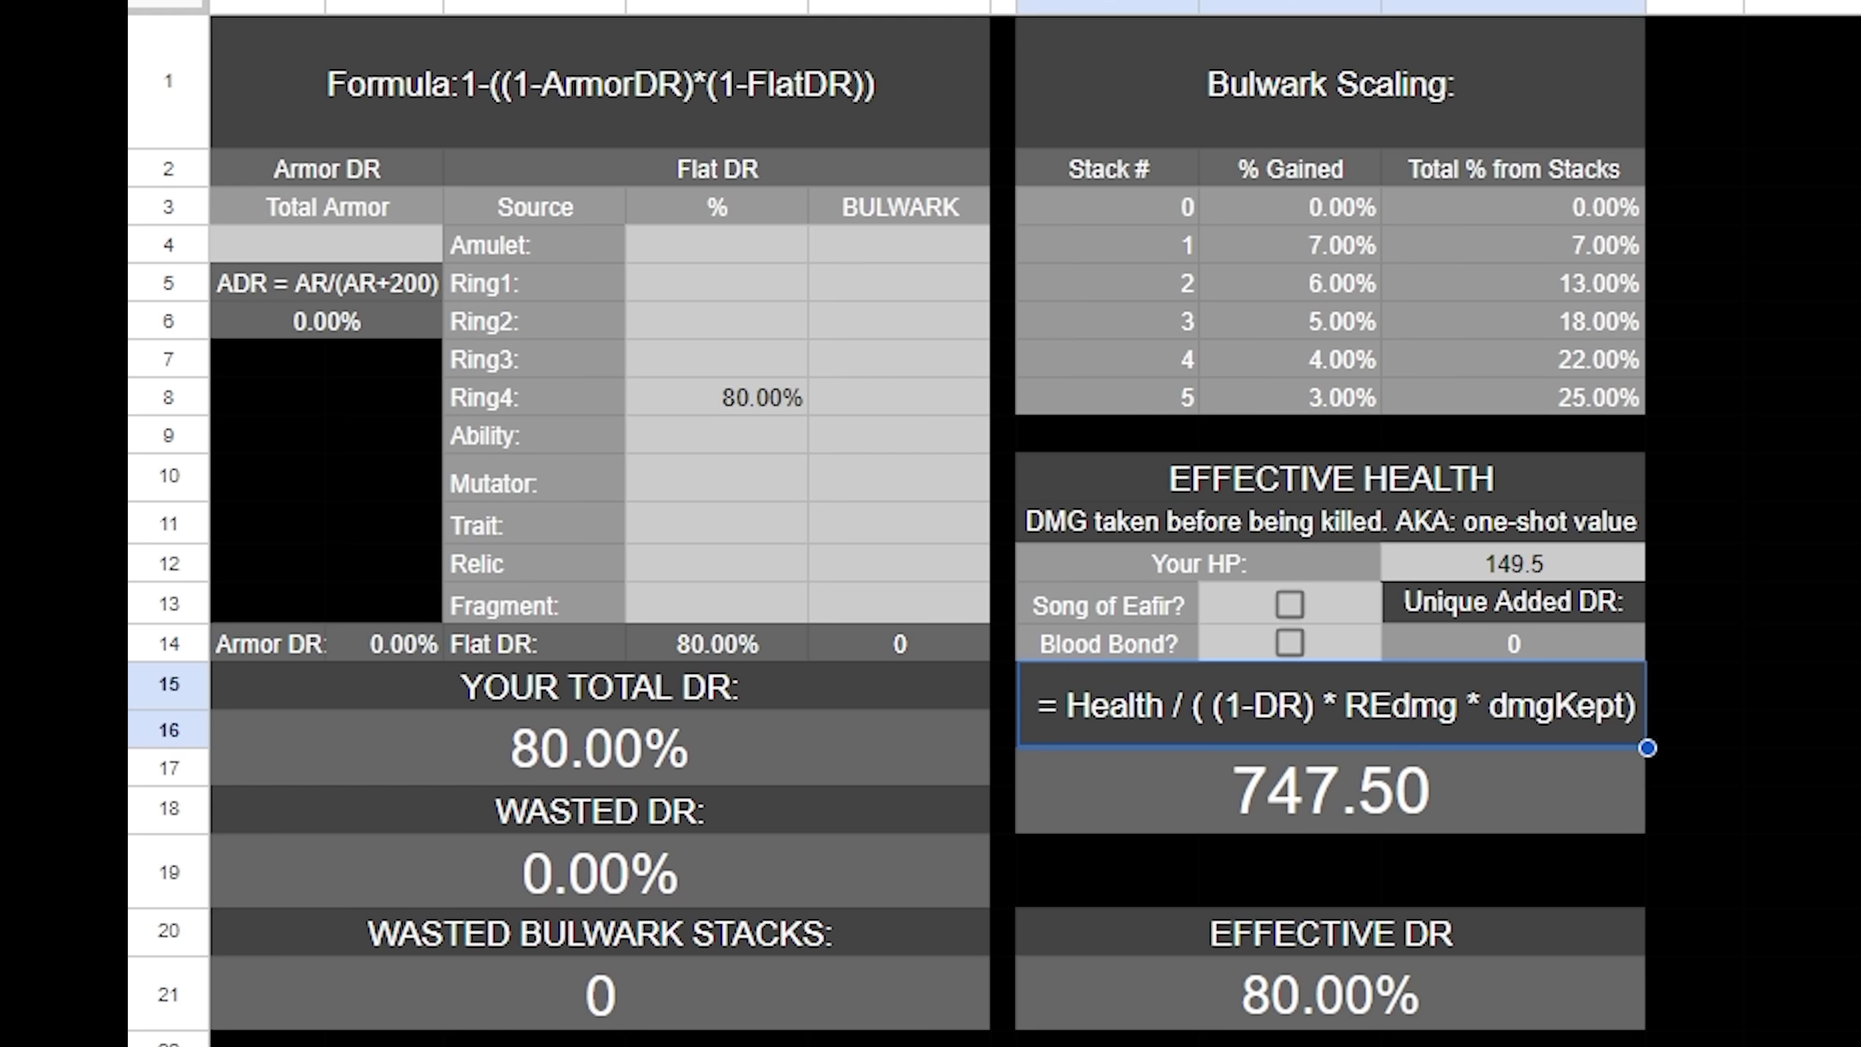
left_click(718, 397)
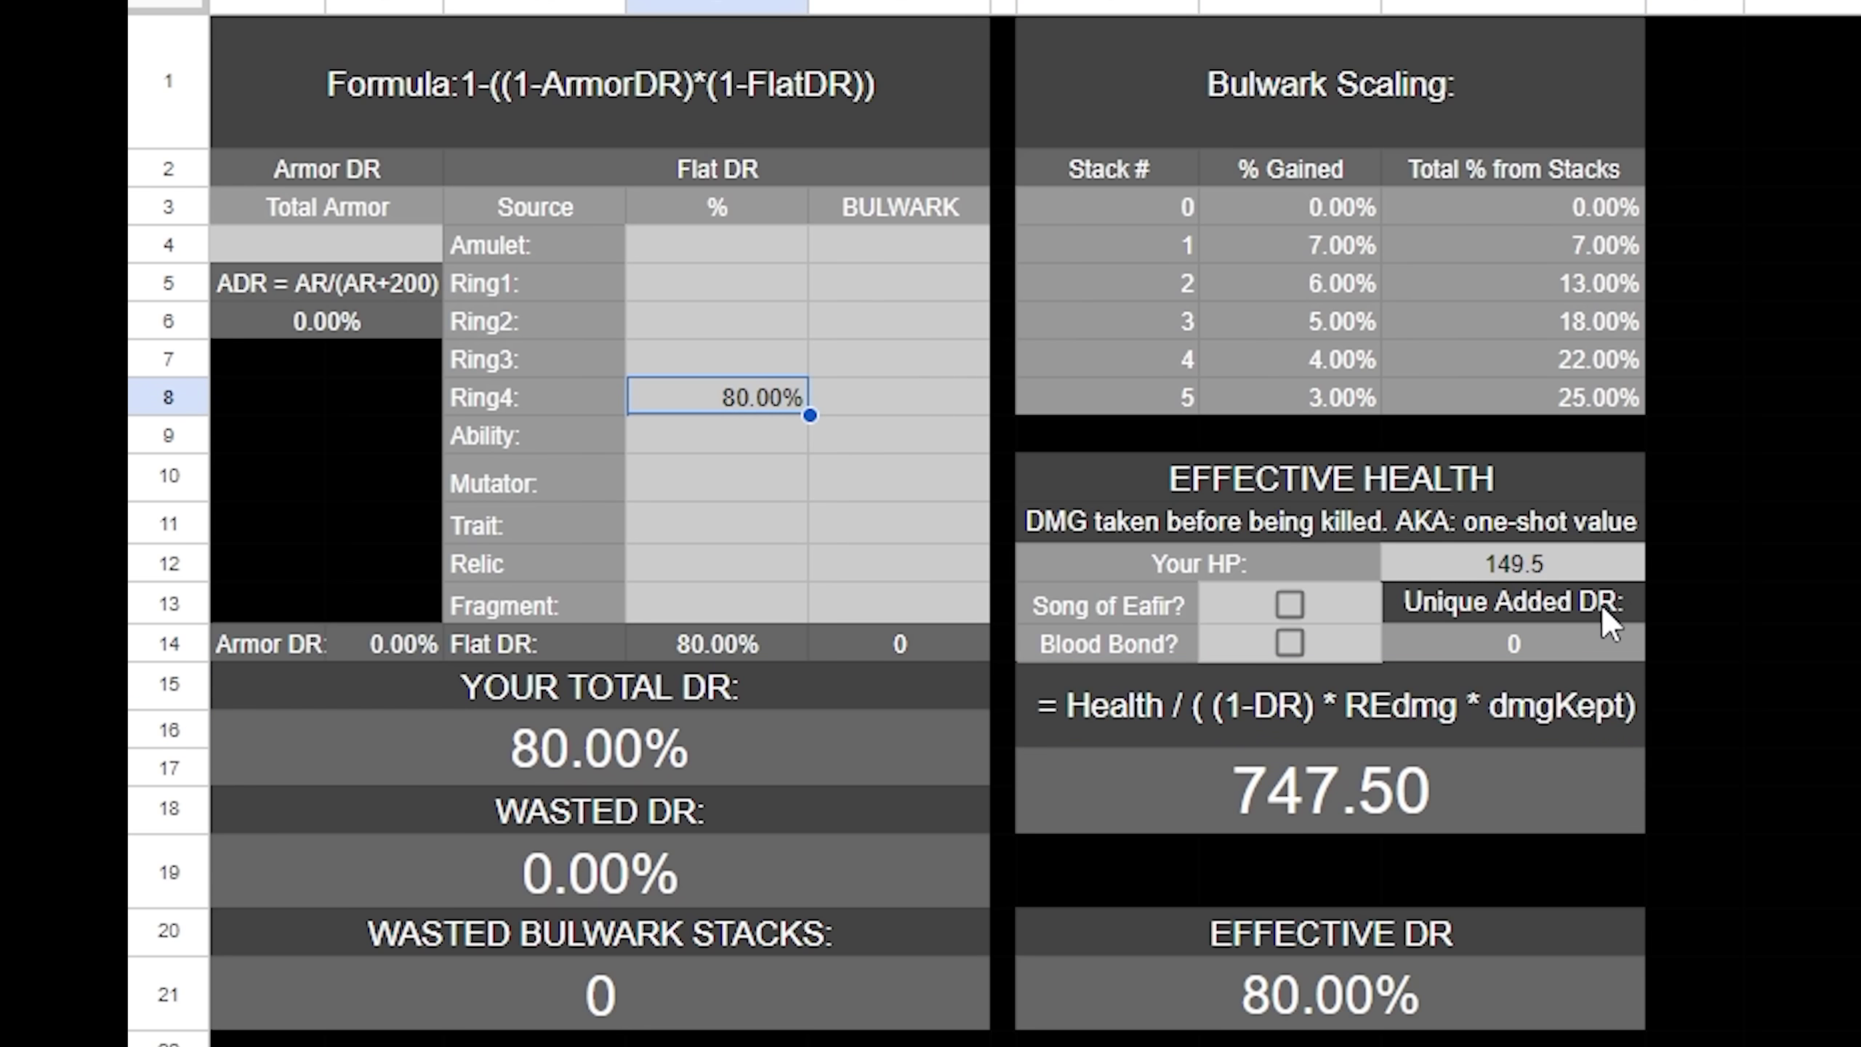
left_click(1559, 564)
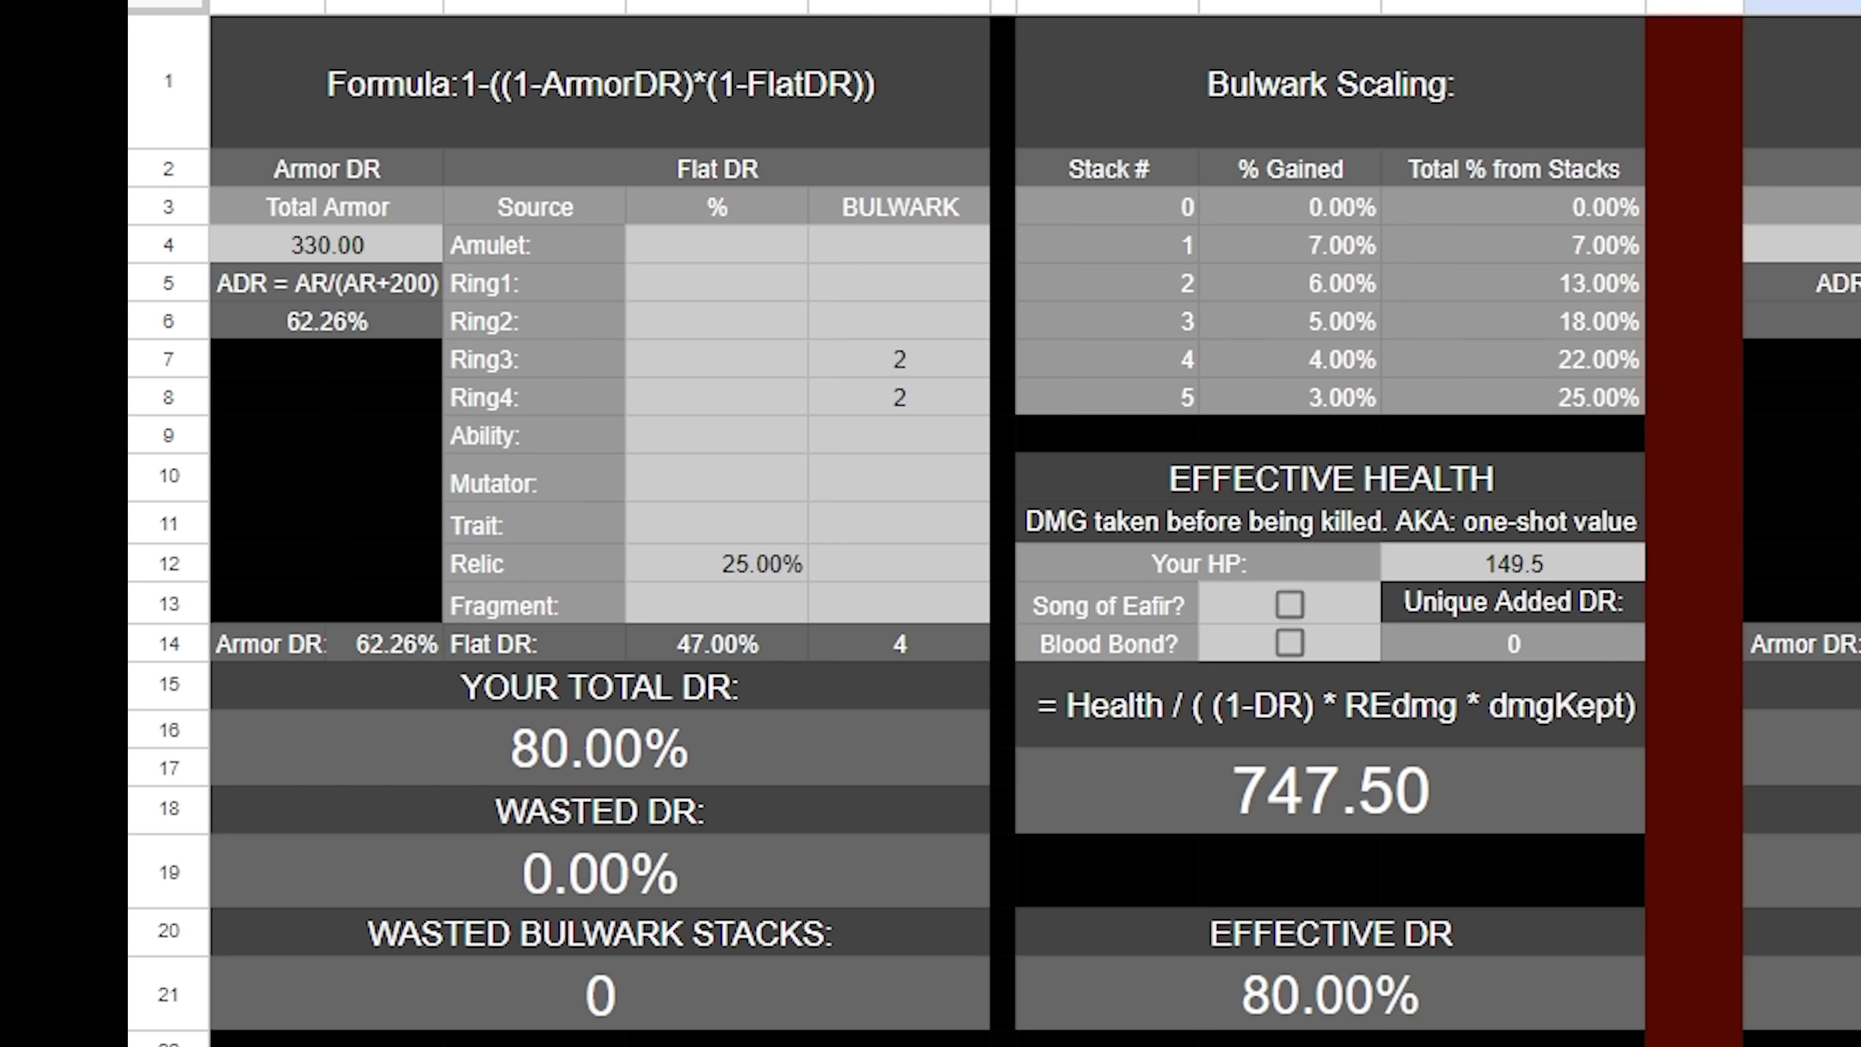
Review the first build's total armor, Ring3 entry and total DR result
left_click_drag(419, 236, 370, 234)
left_click(660, 365)
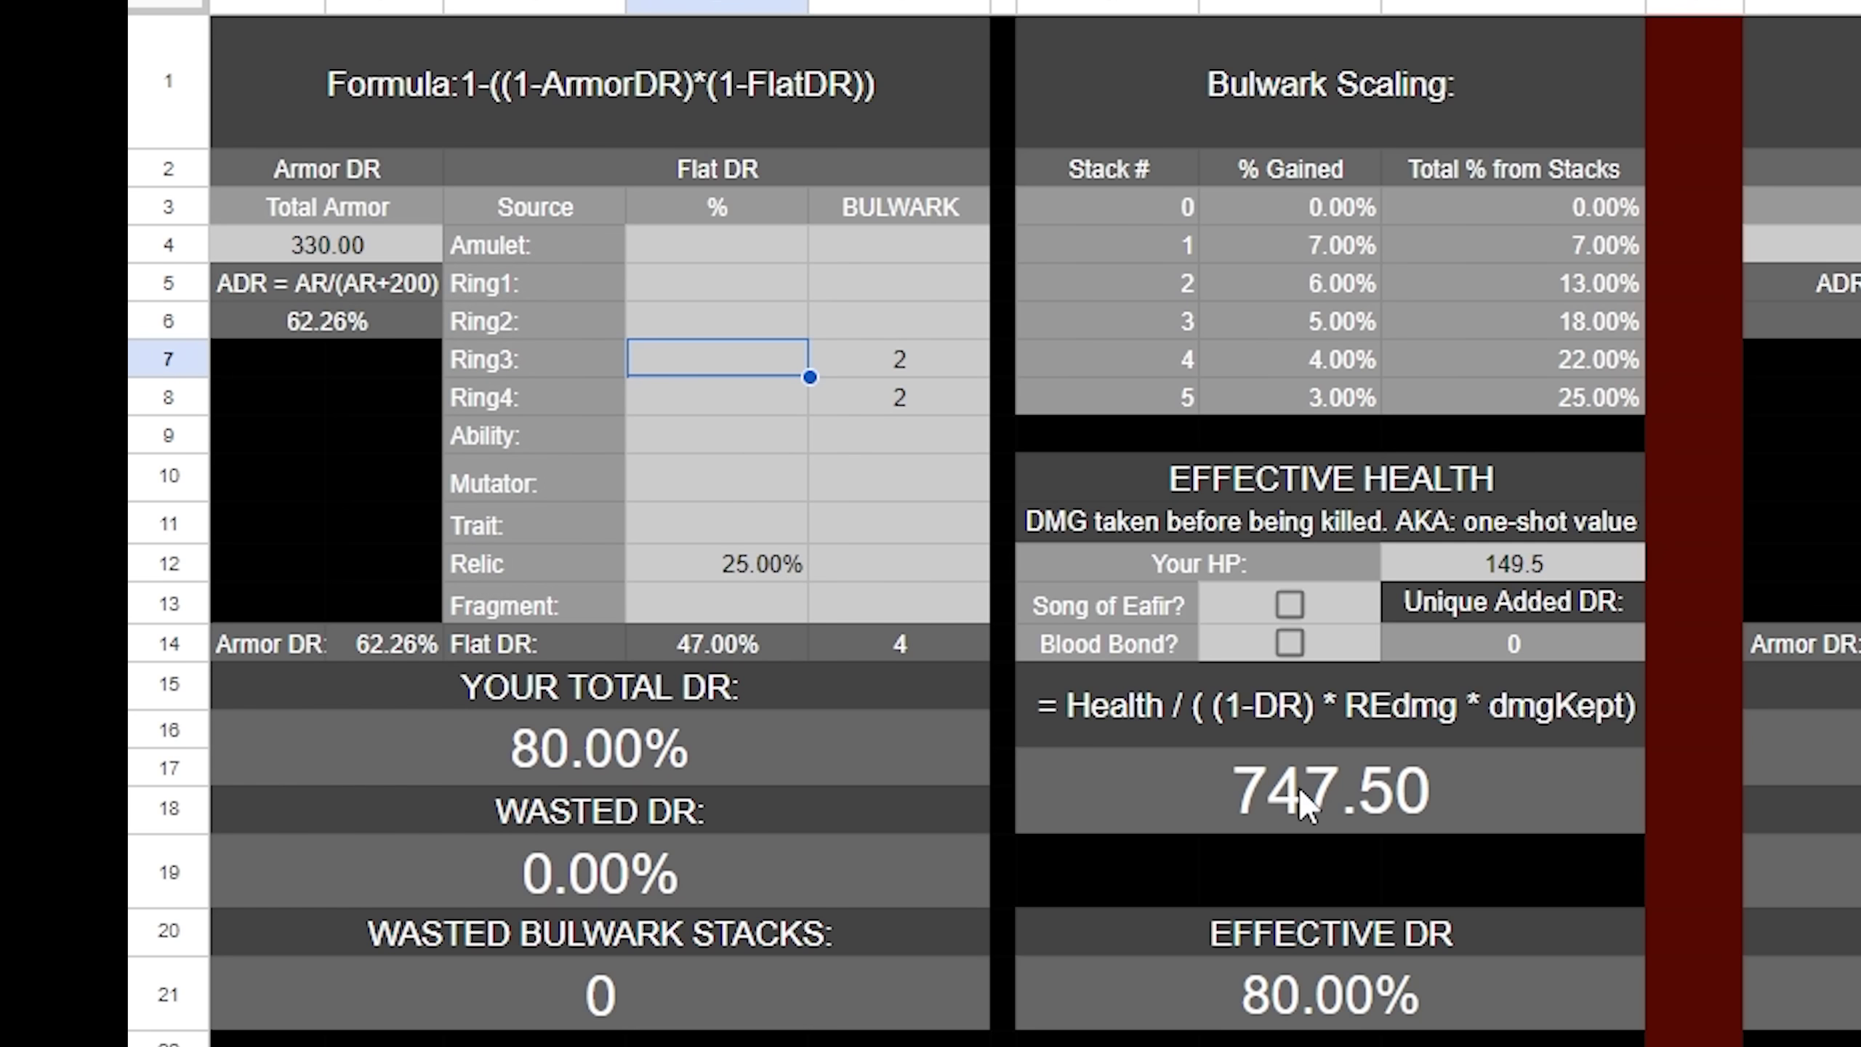
left_click(695, 745)
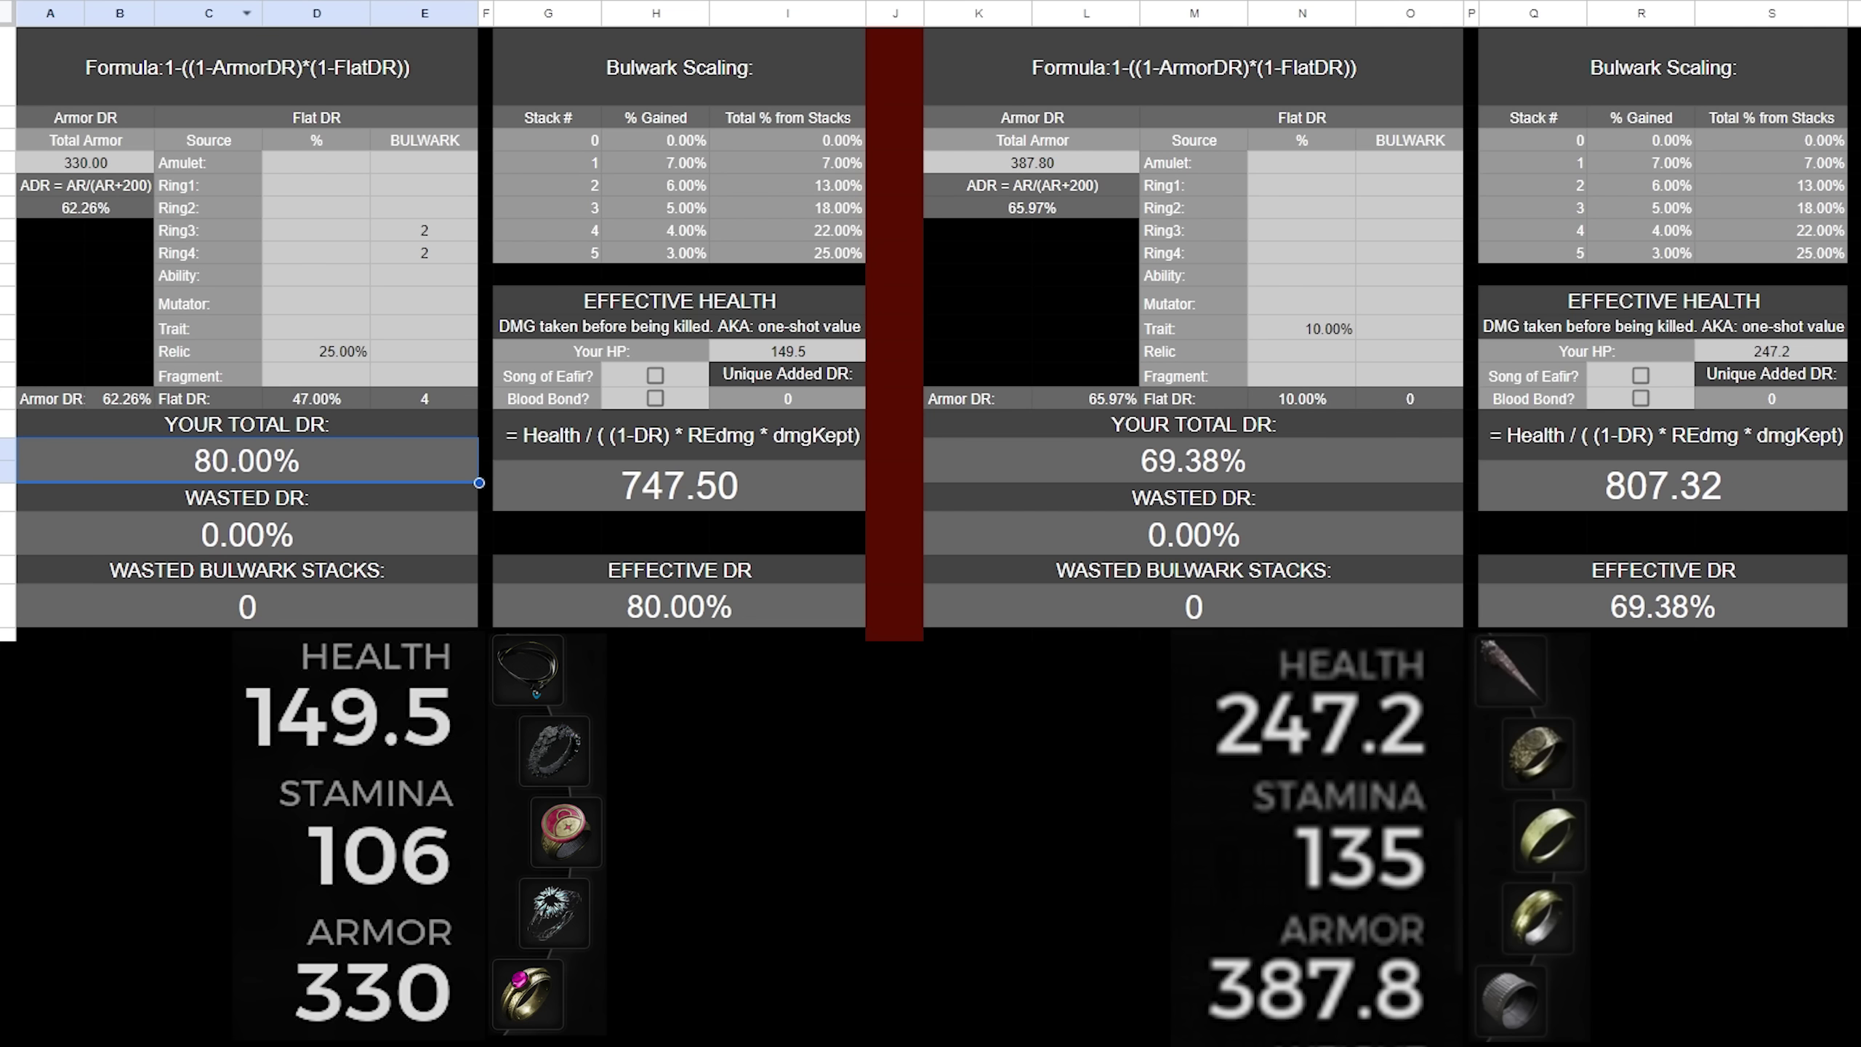
Examine the second build's total armor and armor DR, and compare the two builds' effective health results
left_click(1074, 164)
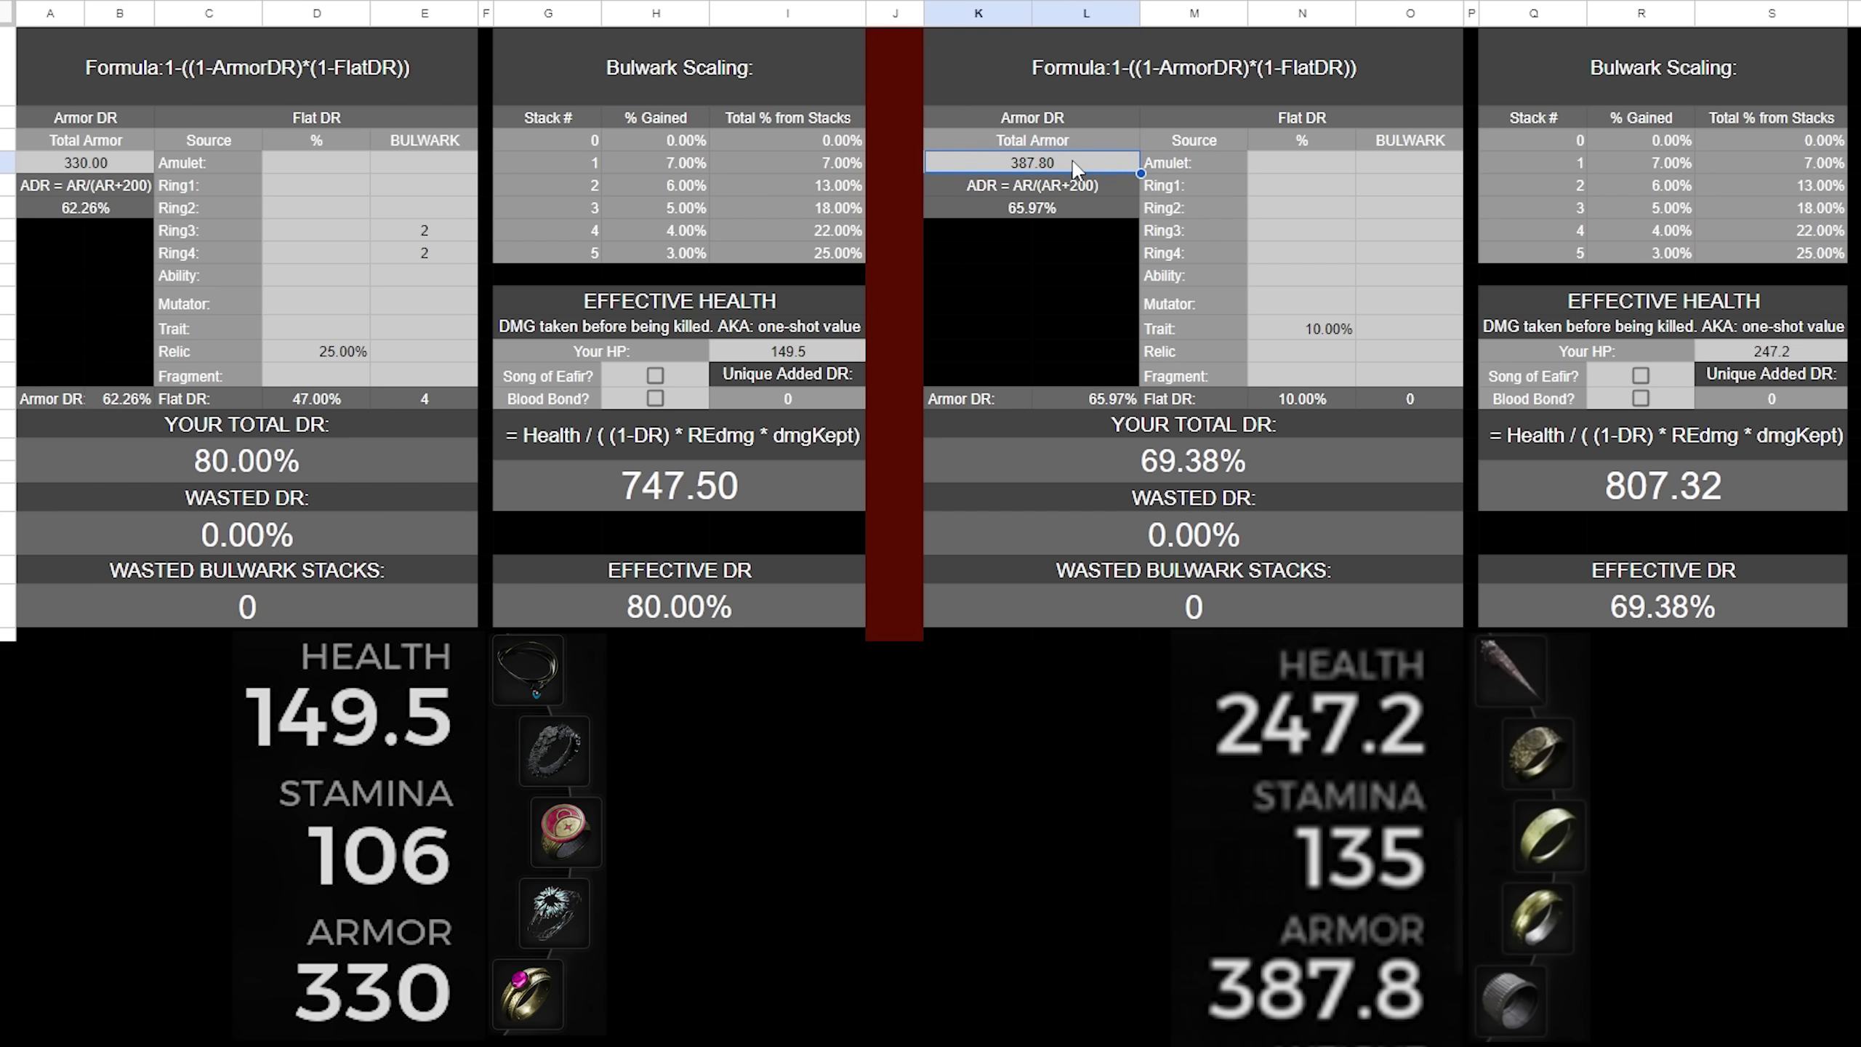
left_click(1077, 211)
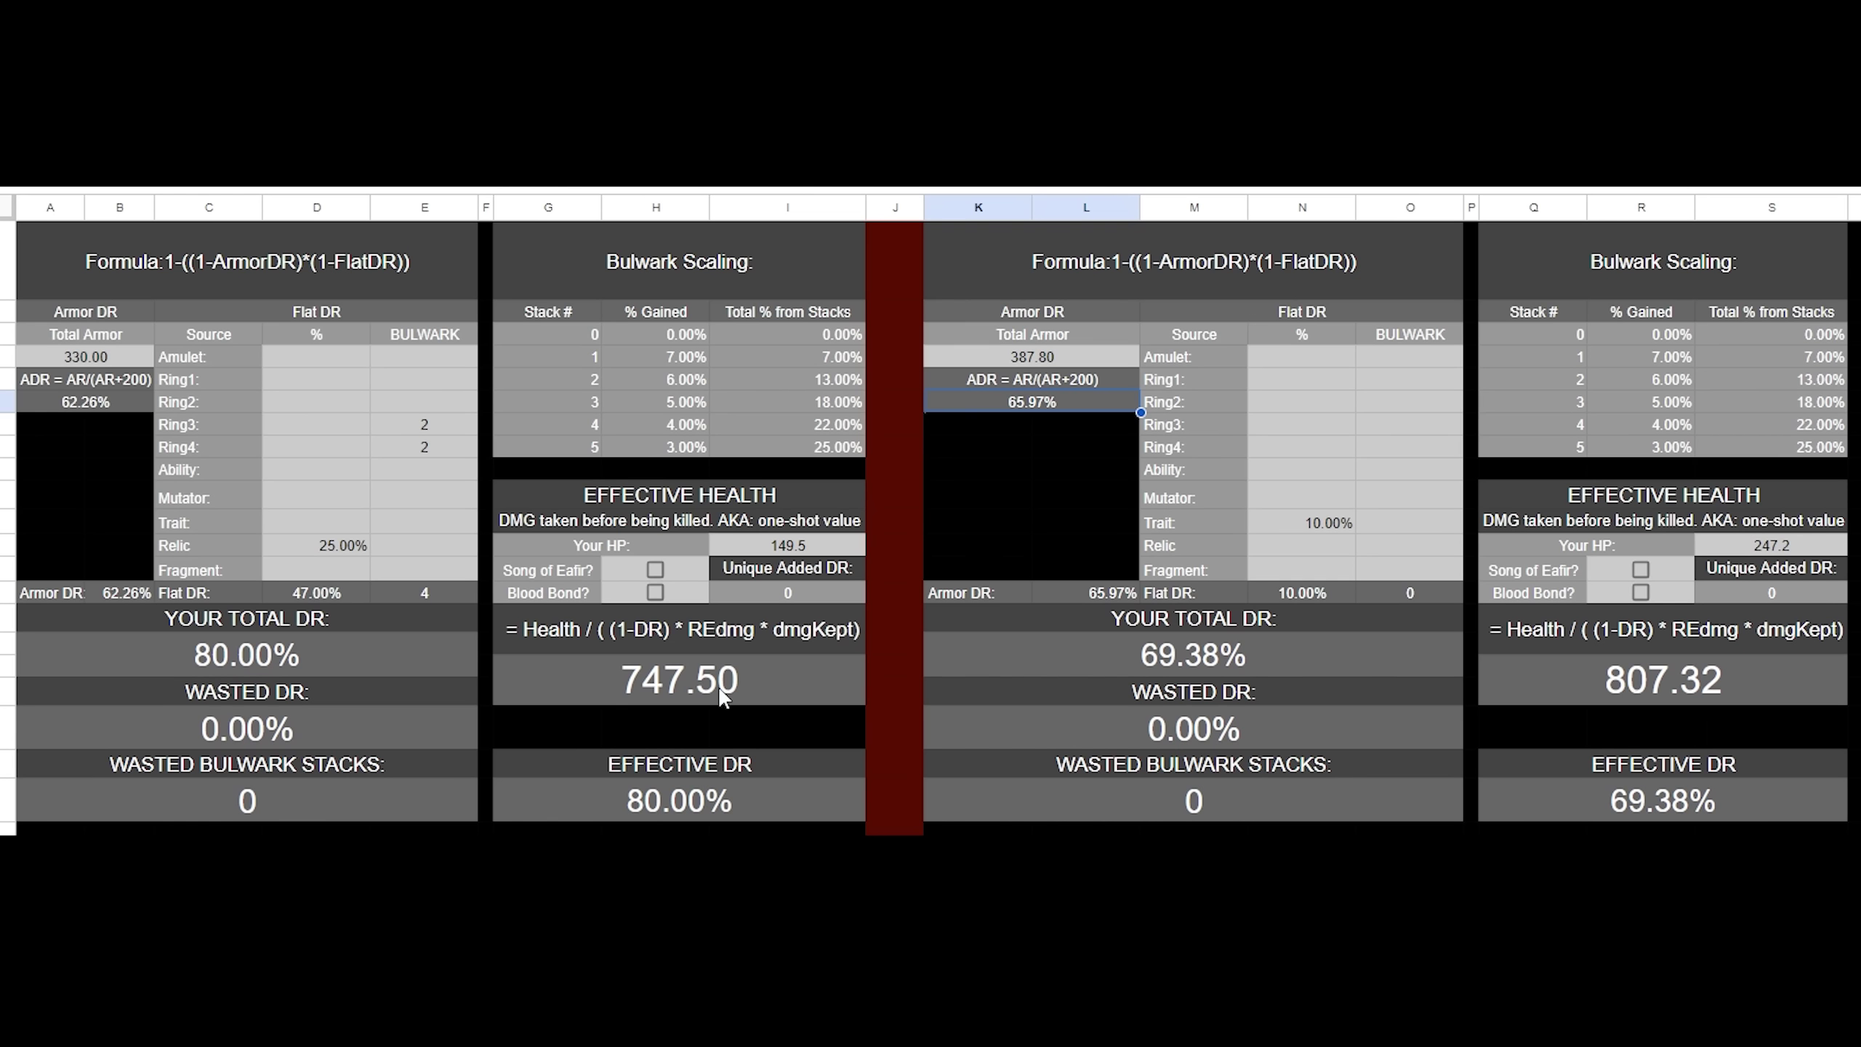
left_click(754, 678)
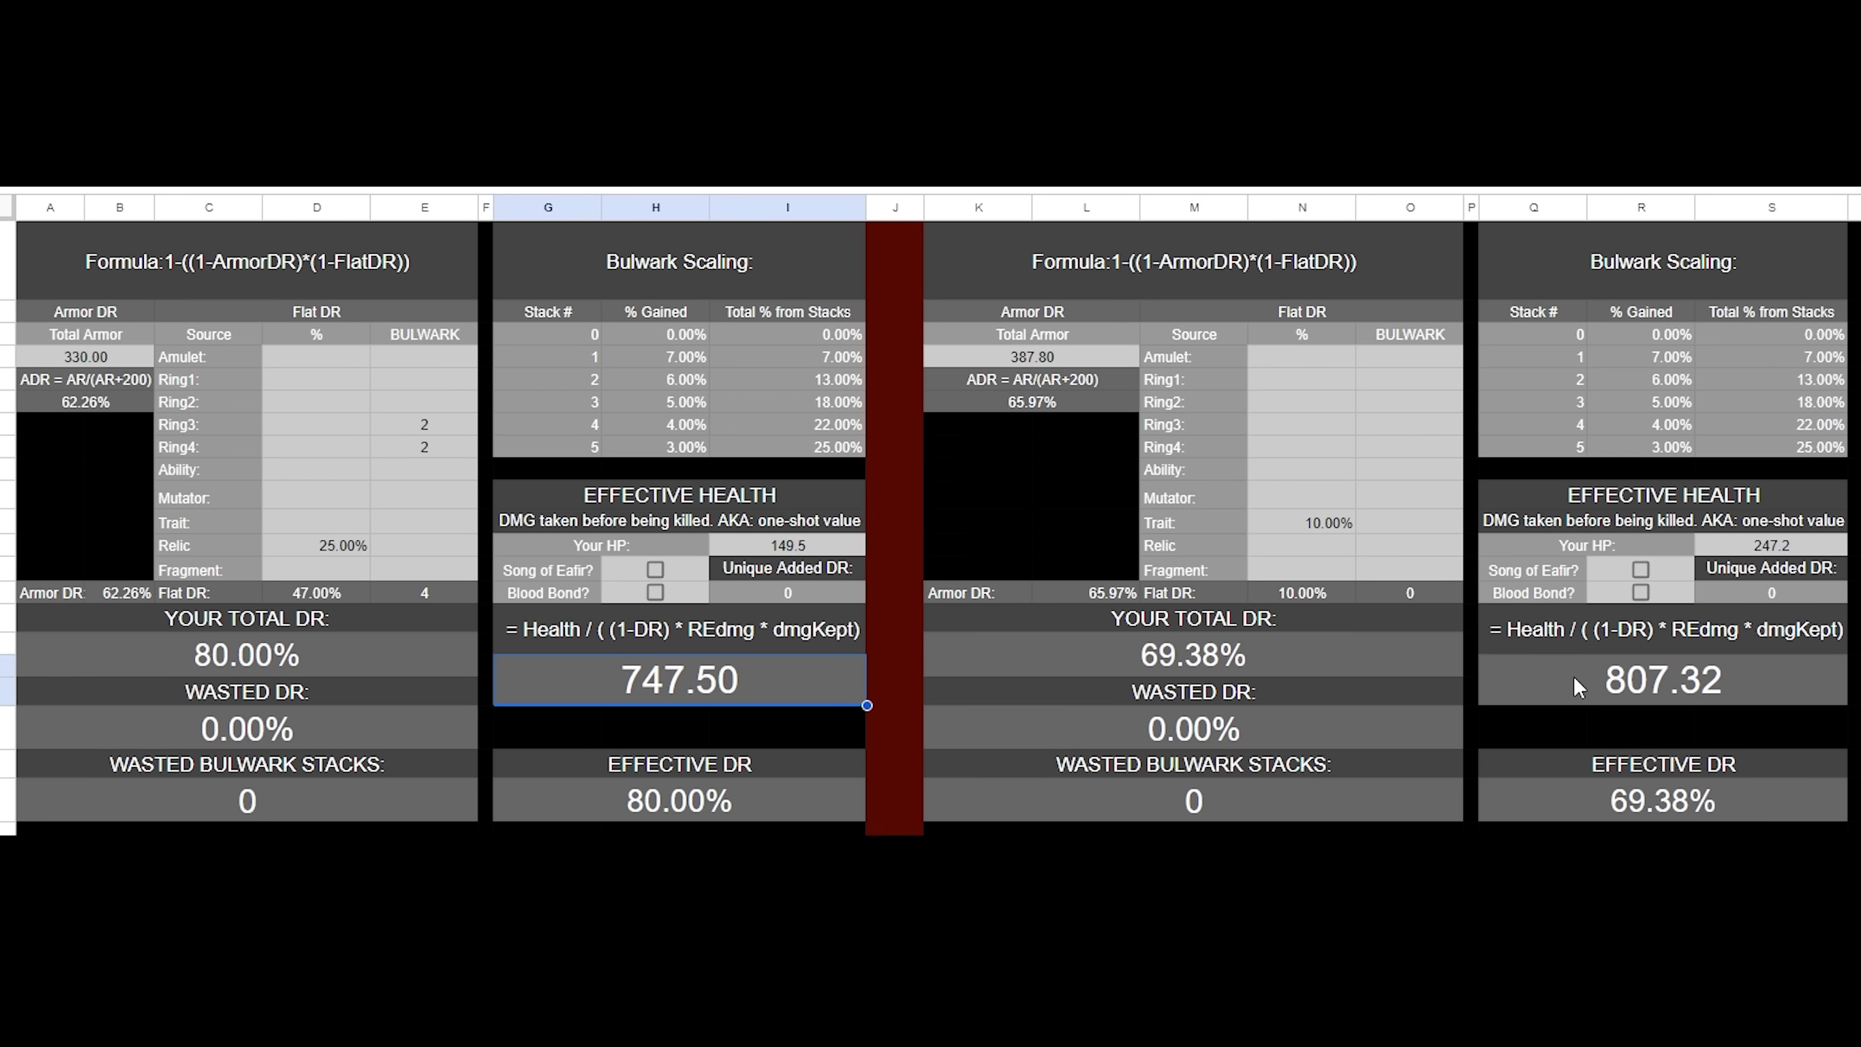
Enable Blood Bond for the first build and check the second build's Your HP entry
left_click(655, 592)
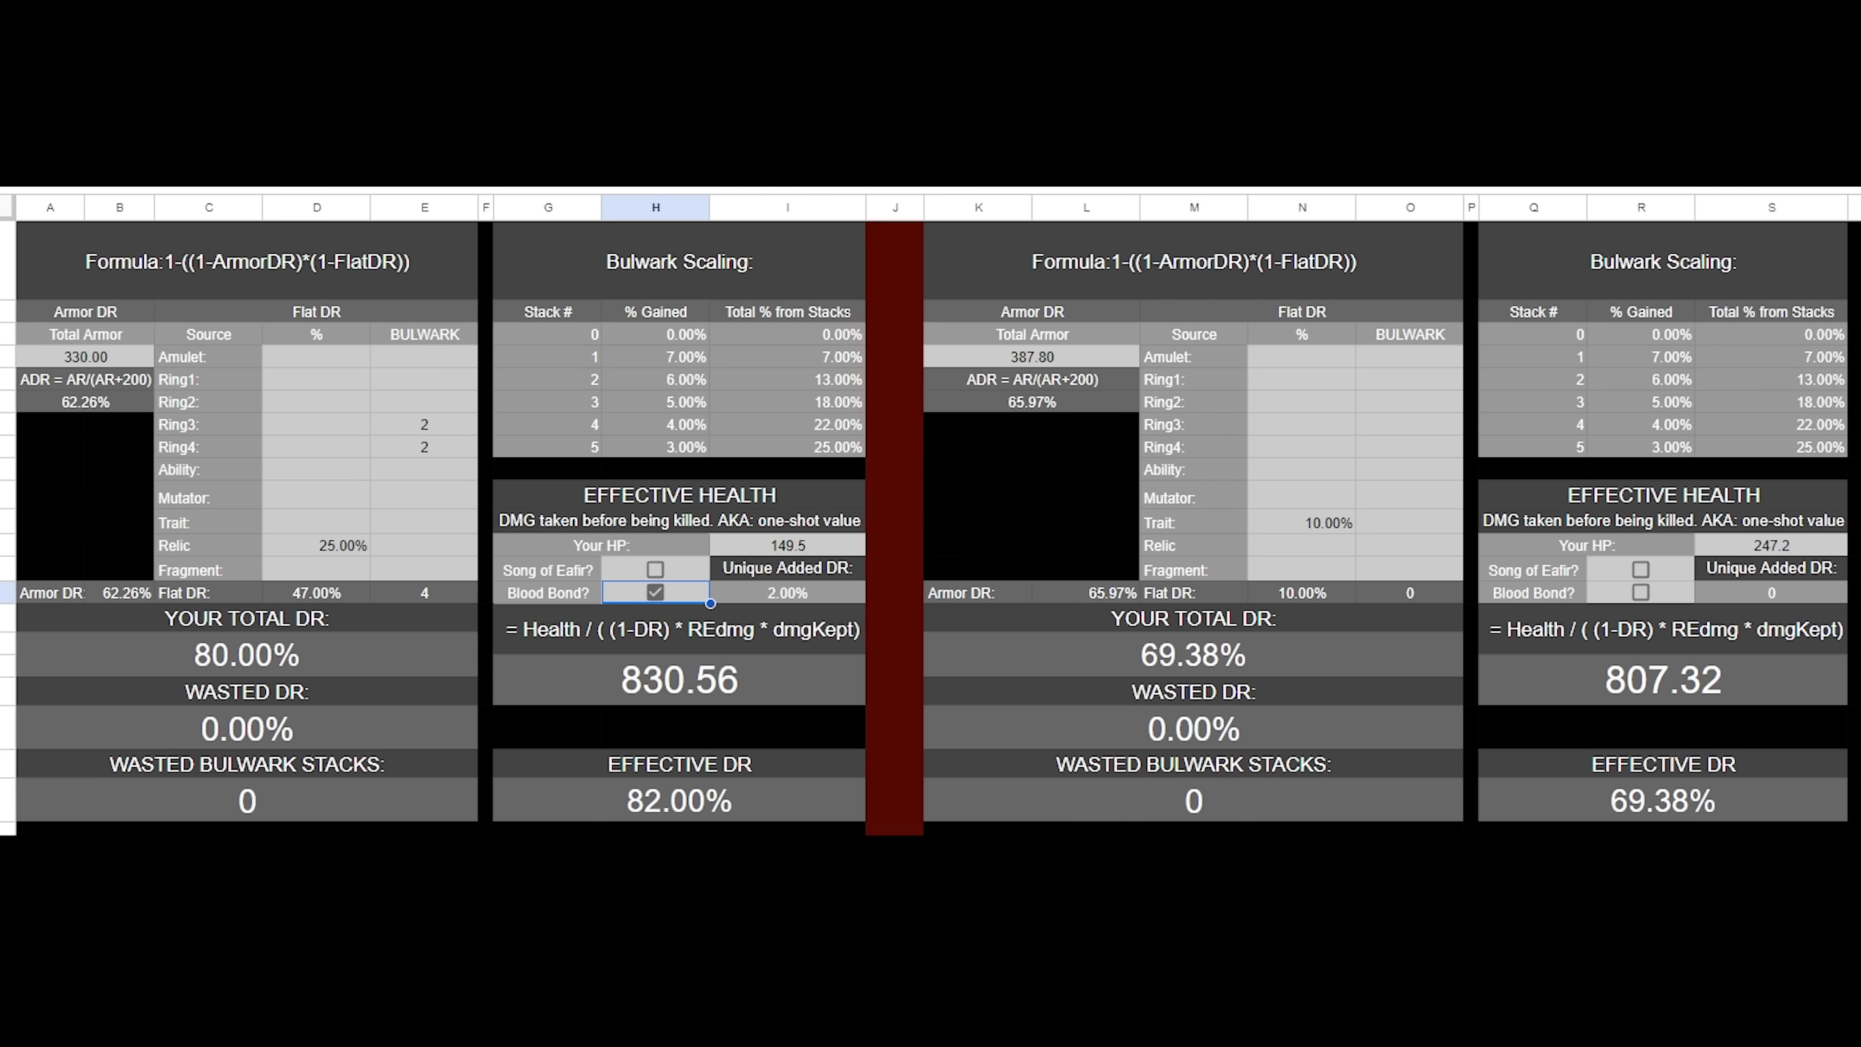
left_click(1791, 557)
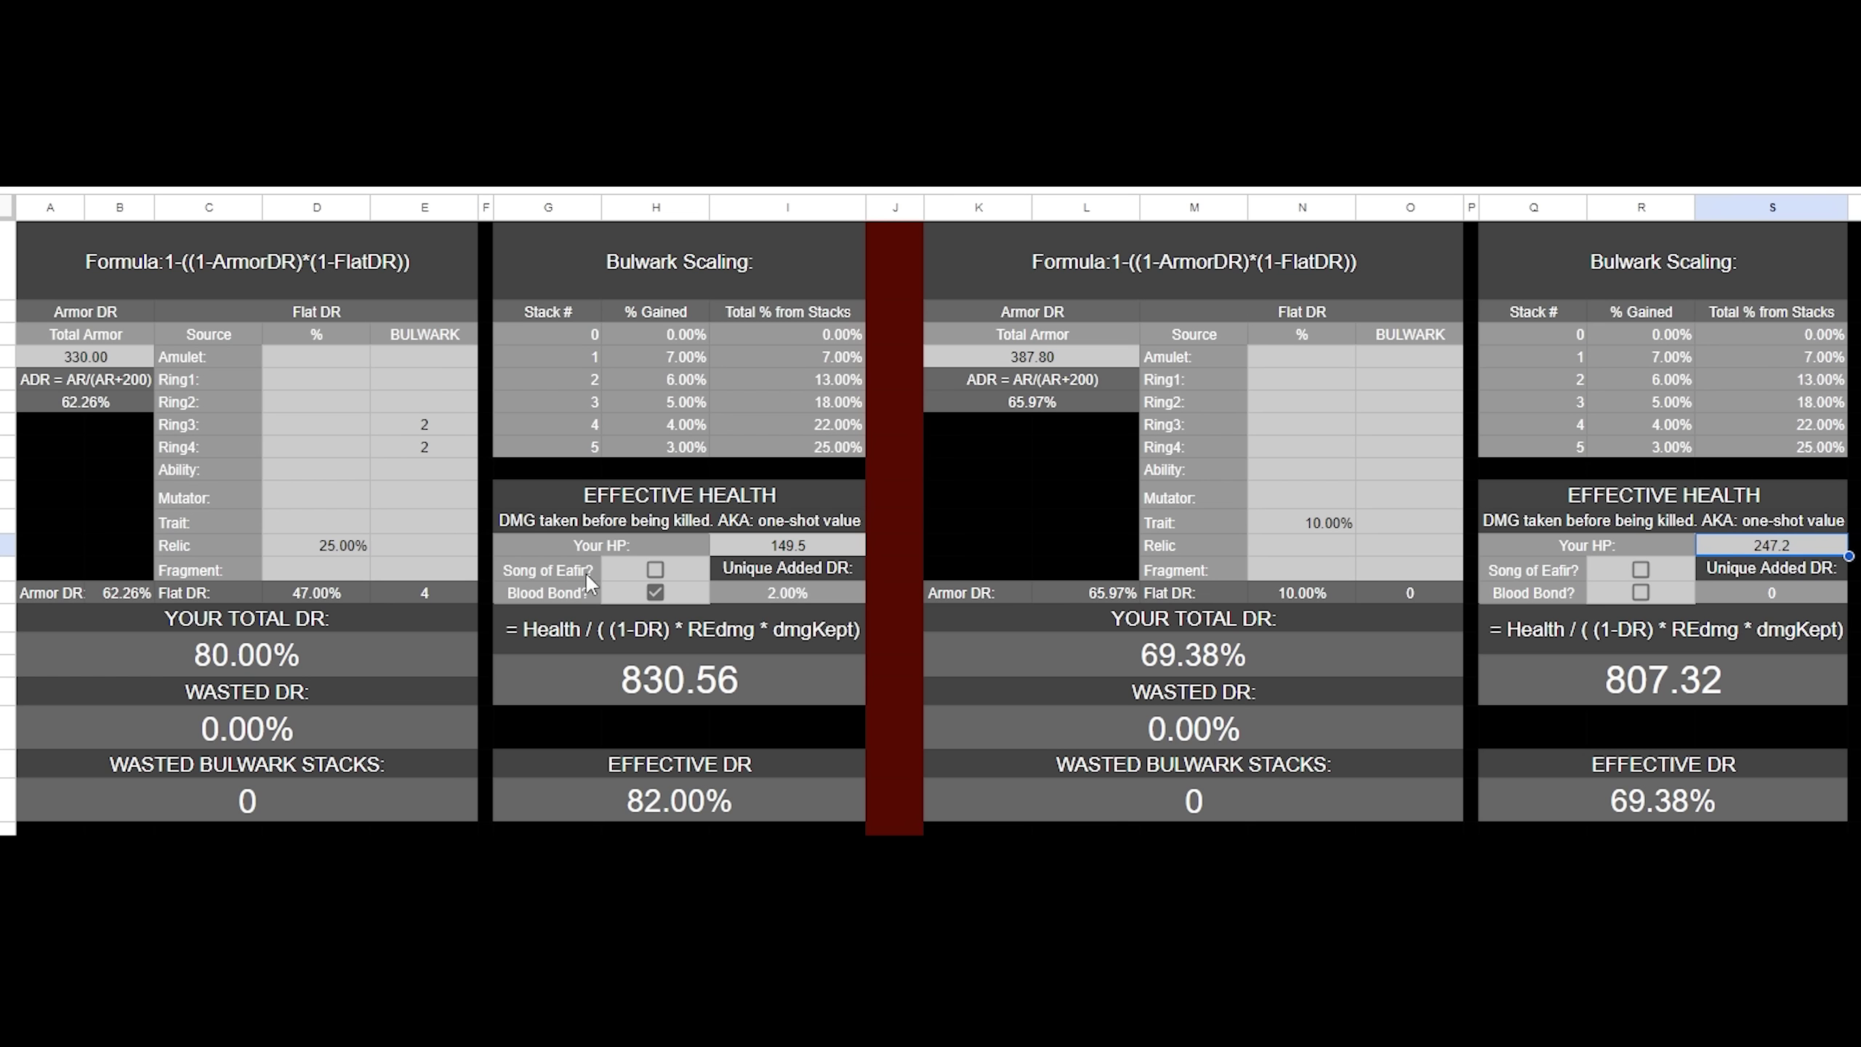
left_click_drag(446, 572, 396, 568)
left_click(395, 567)
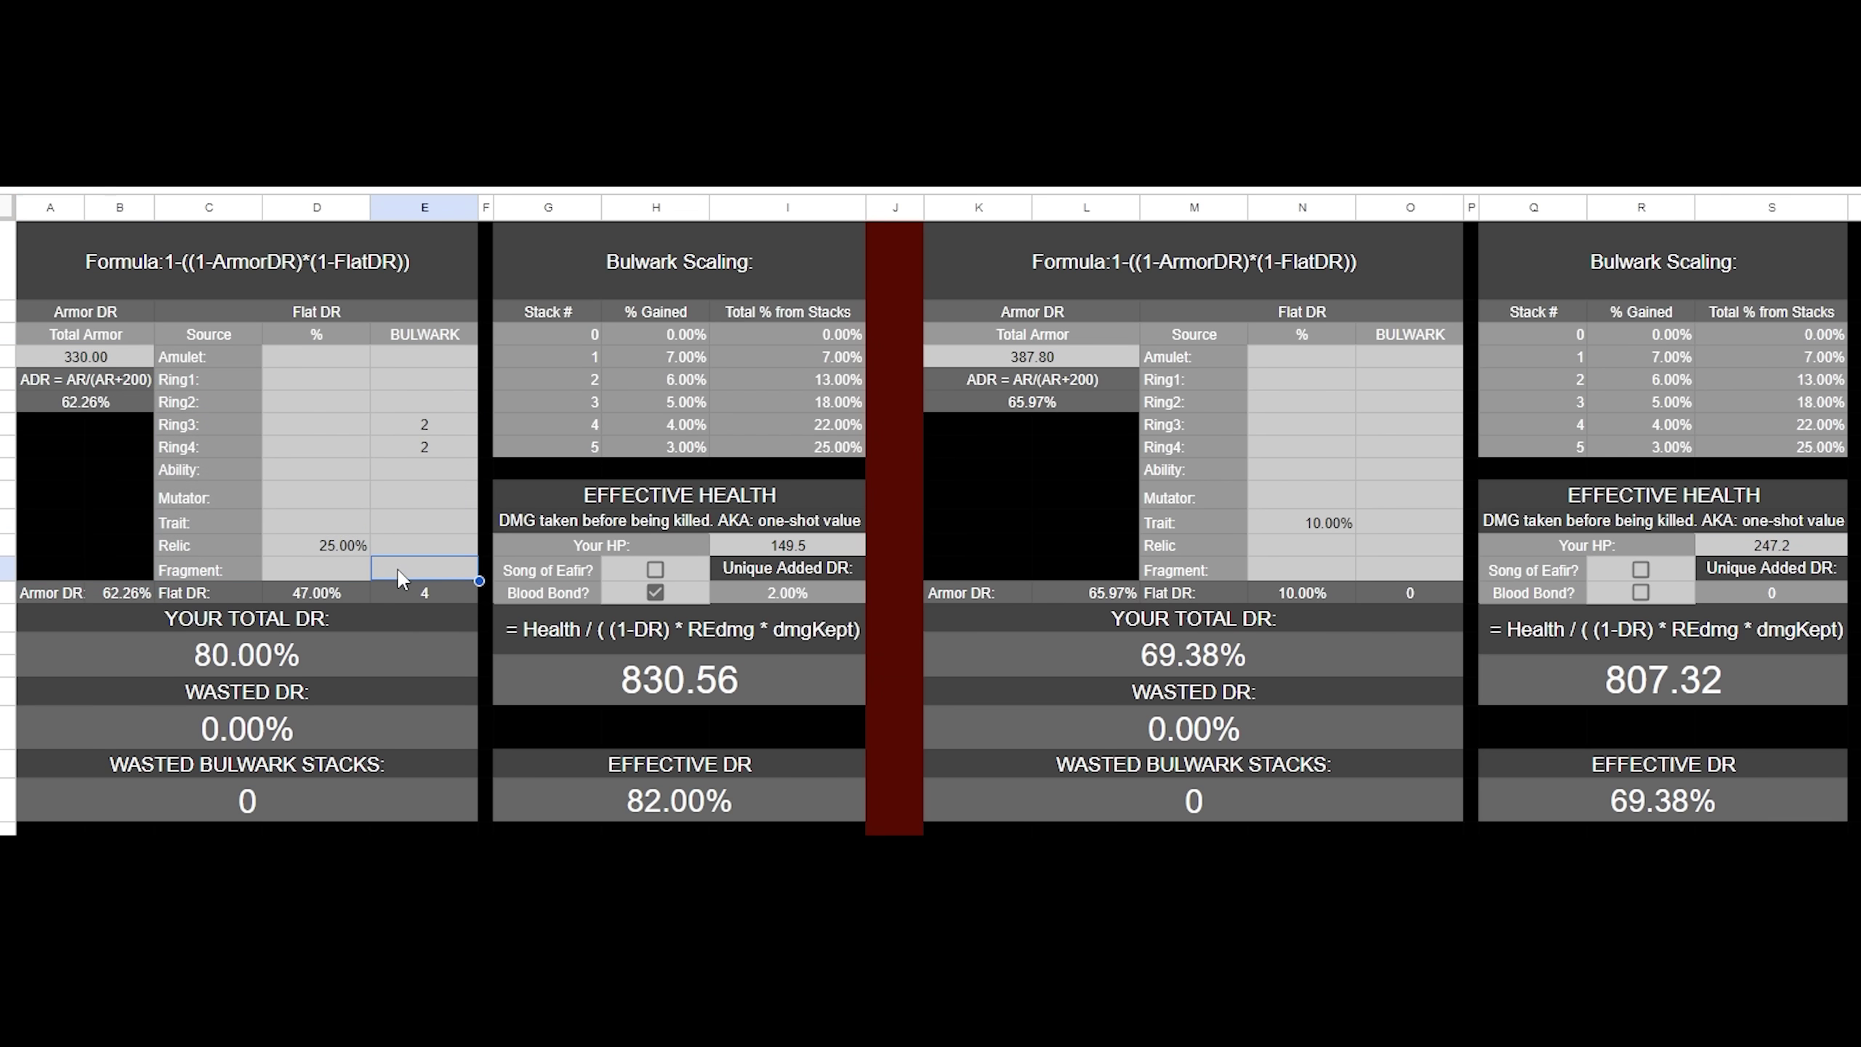
Remove the first build's Ring4 Bulwark stacks and set its Trait flat DR to 9%
left_click(436, 454)
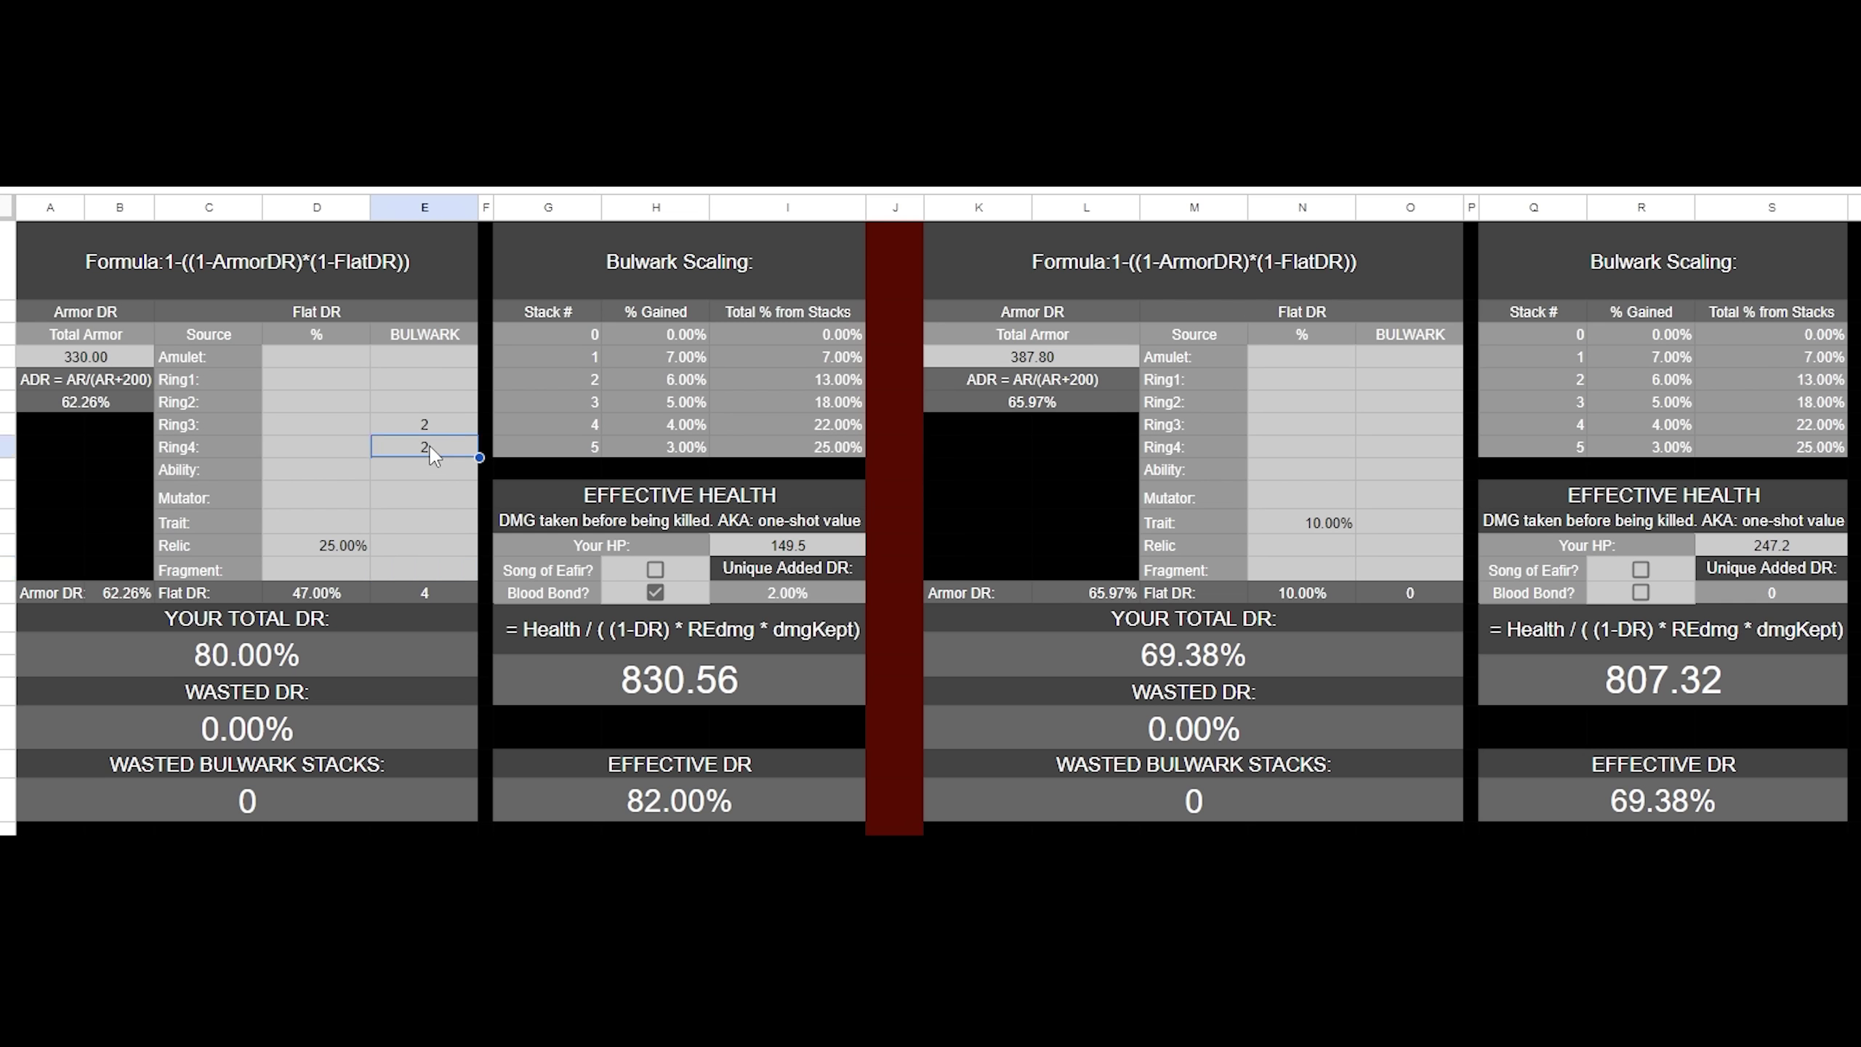
key("Delete")
left_click(334, 524)
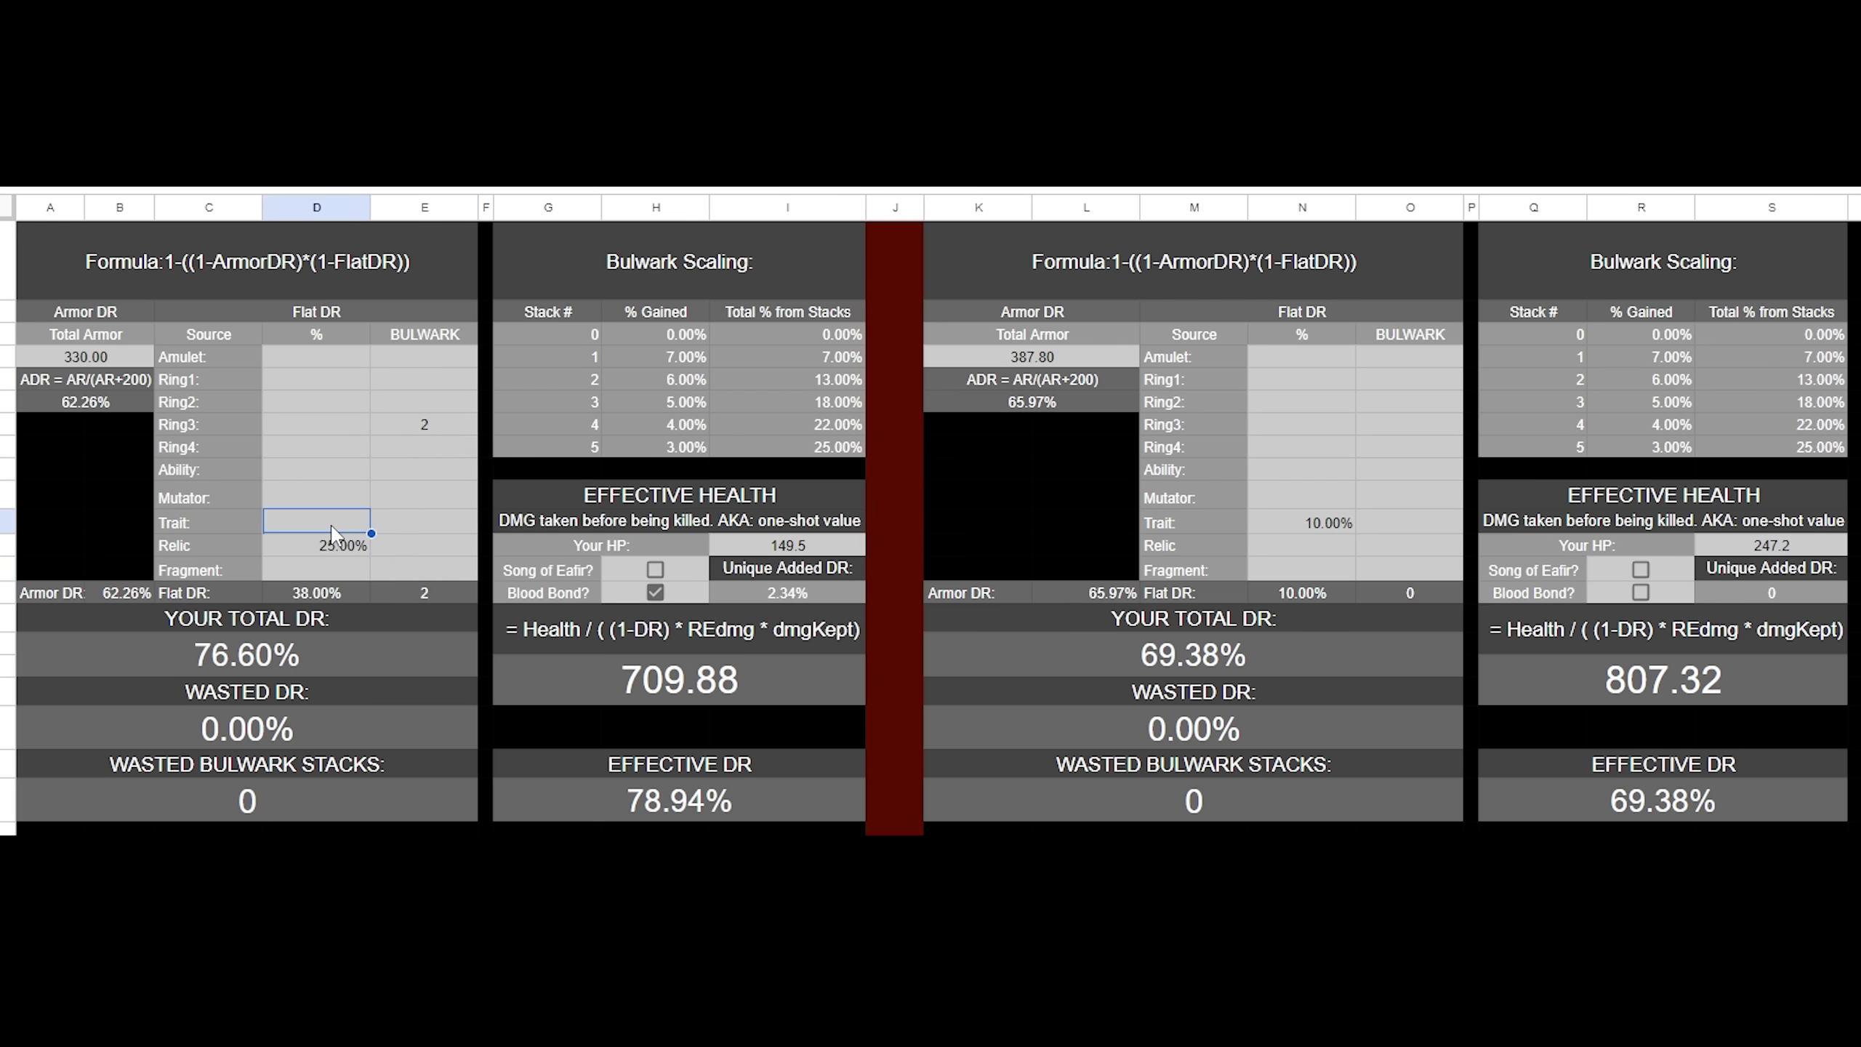
type("9")
key("Return")
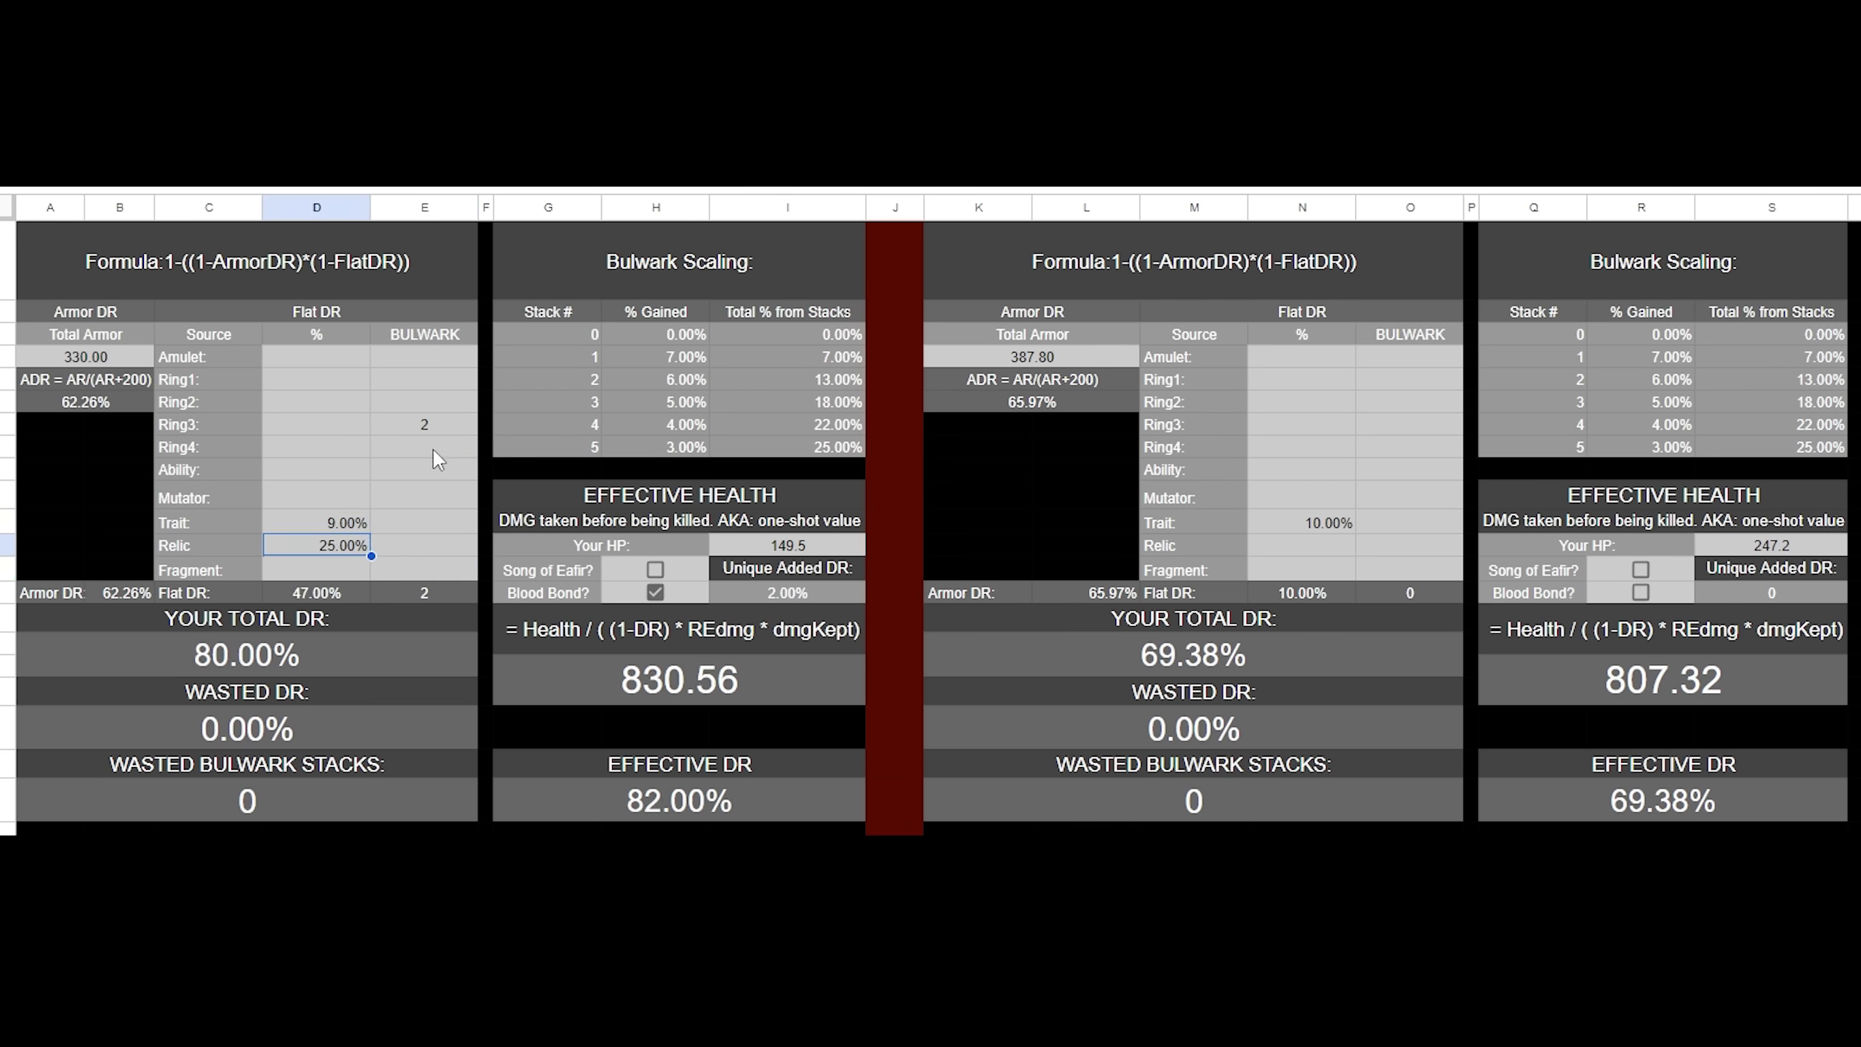
Set Your HP to 195.5 in the first build's Effective Health section
left_click(428, 360)
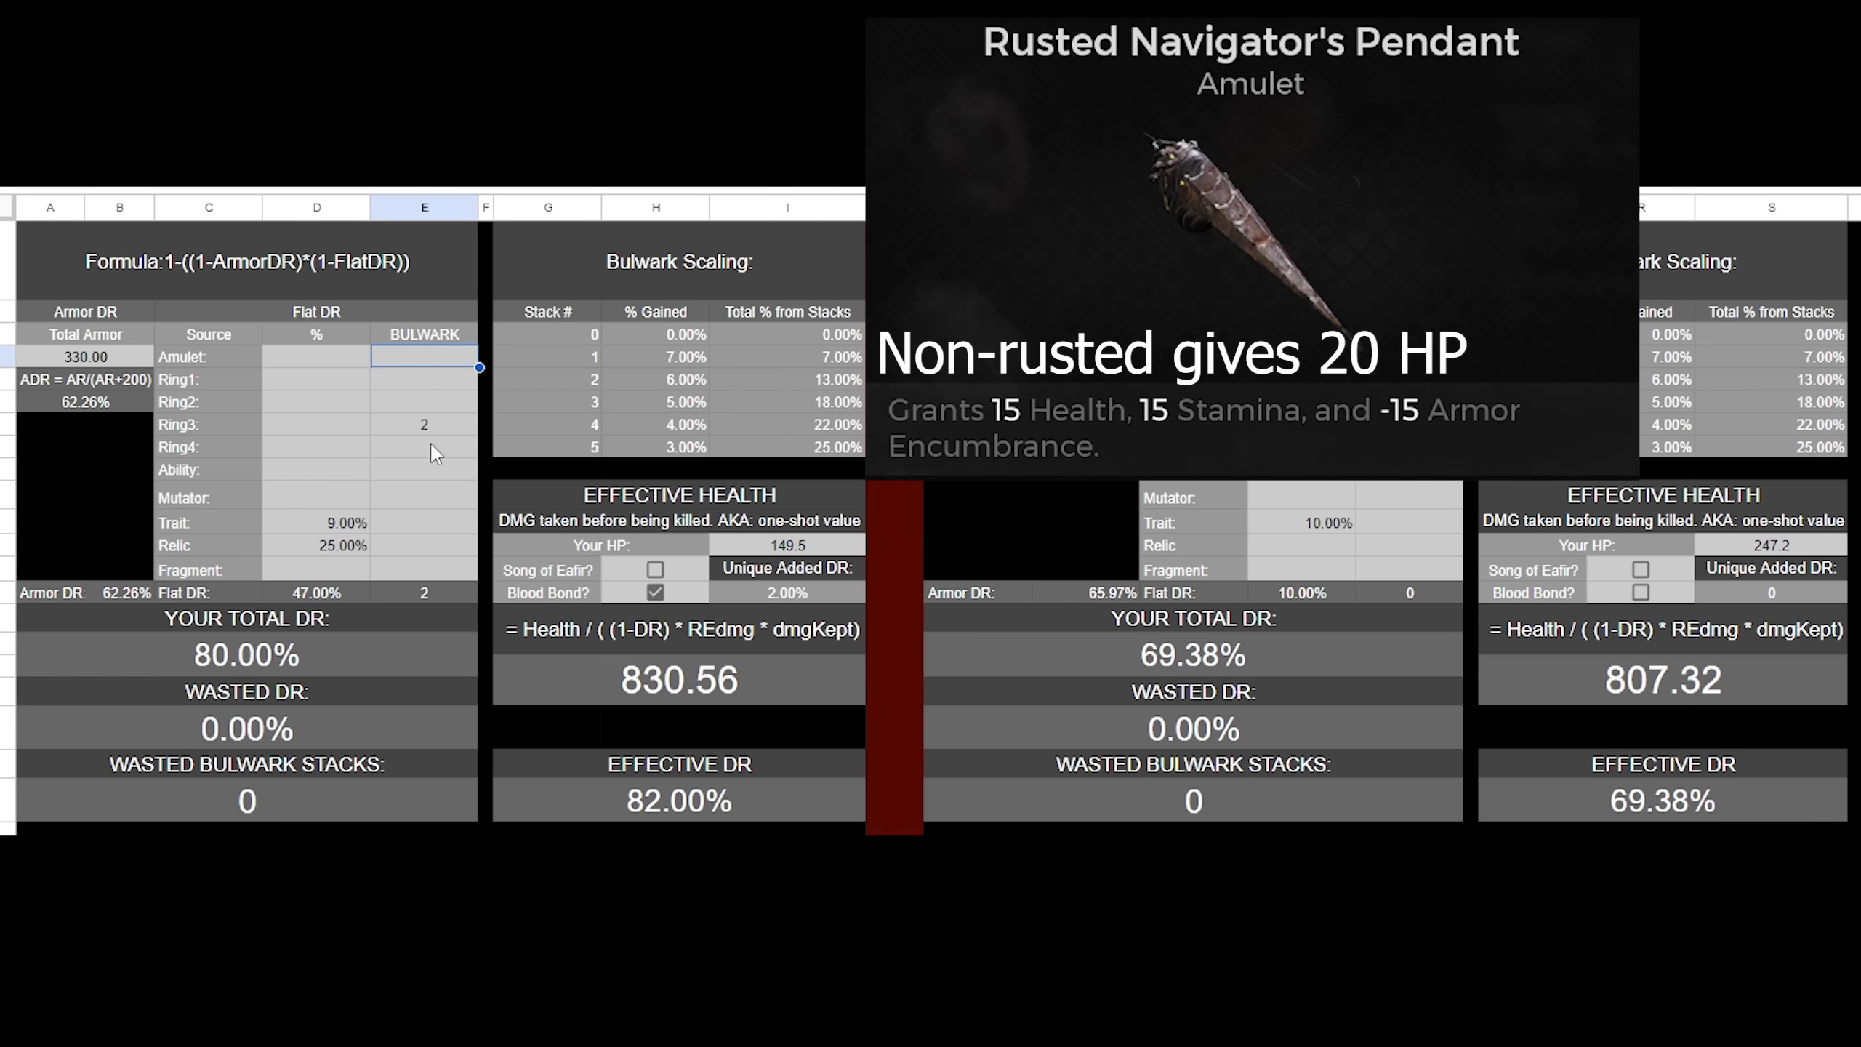
double_click(431, 447)
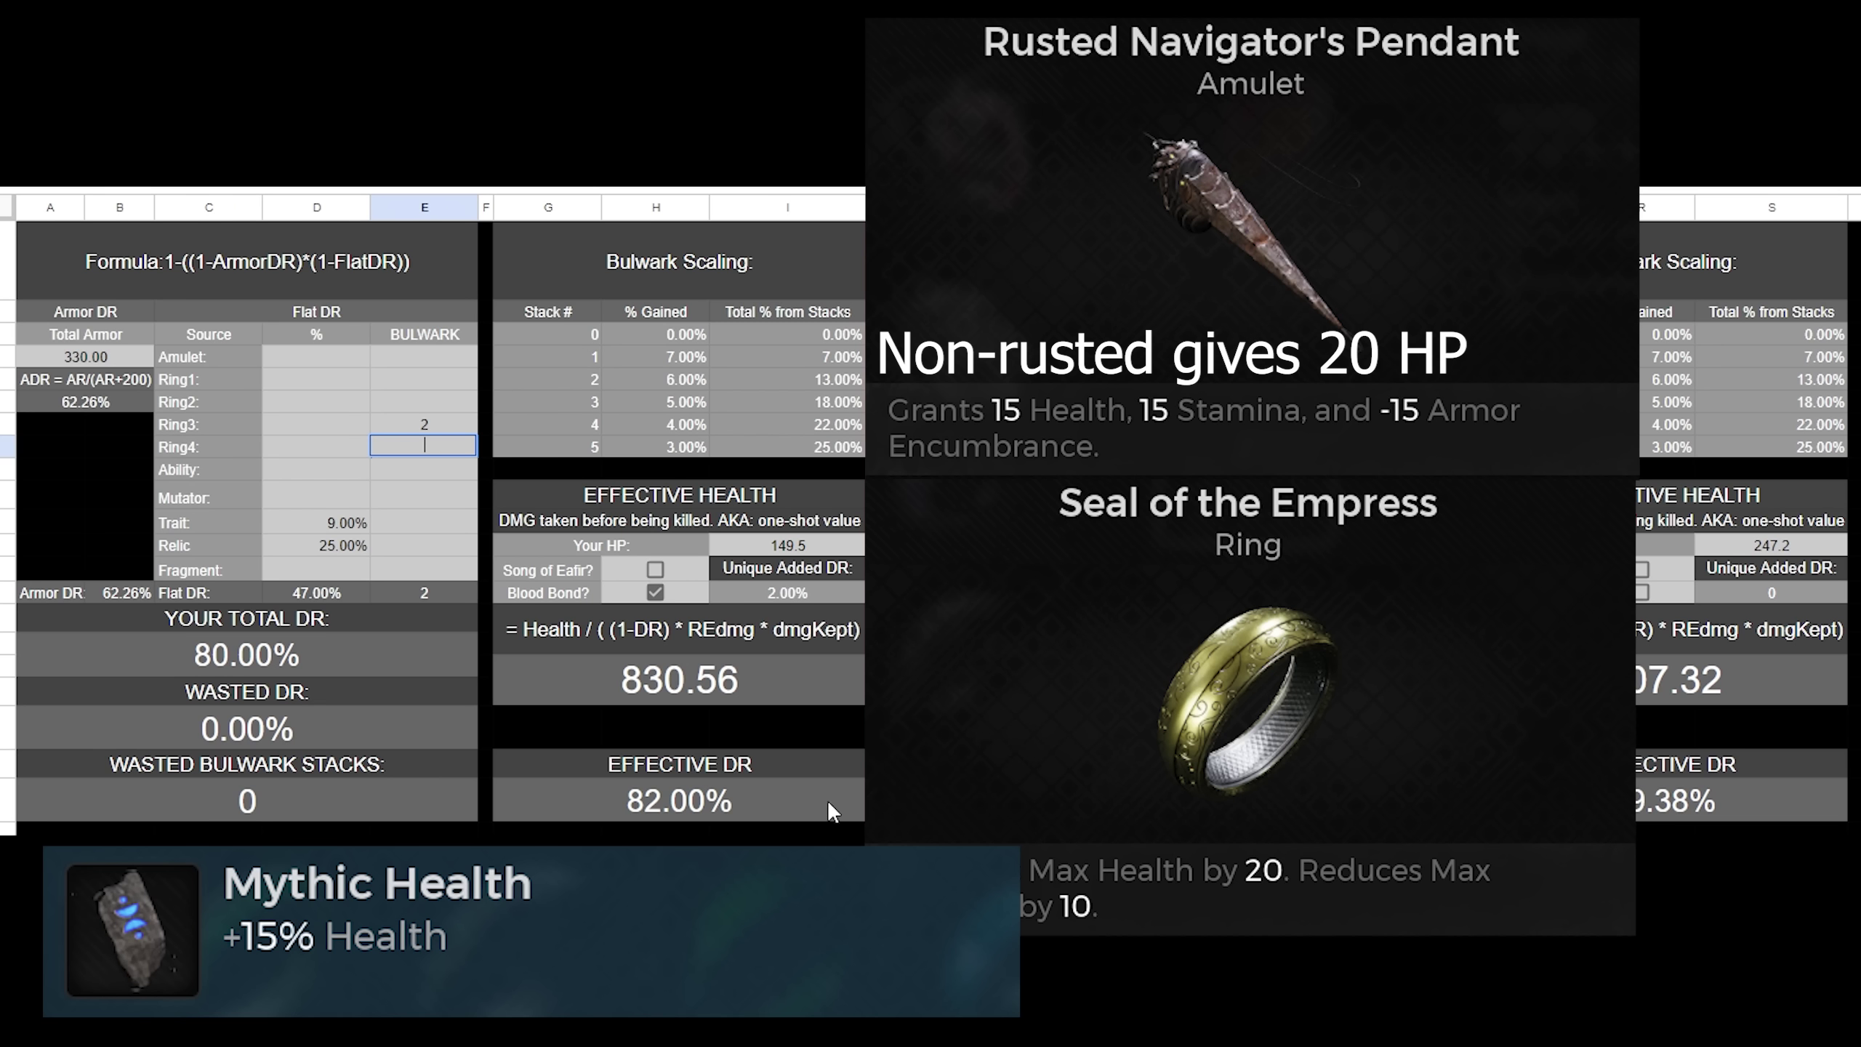
left_click(843, 546)
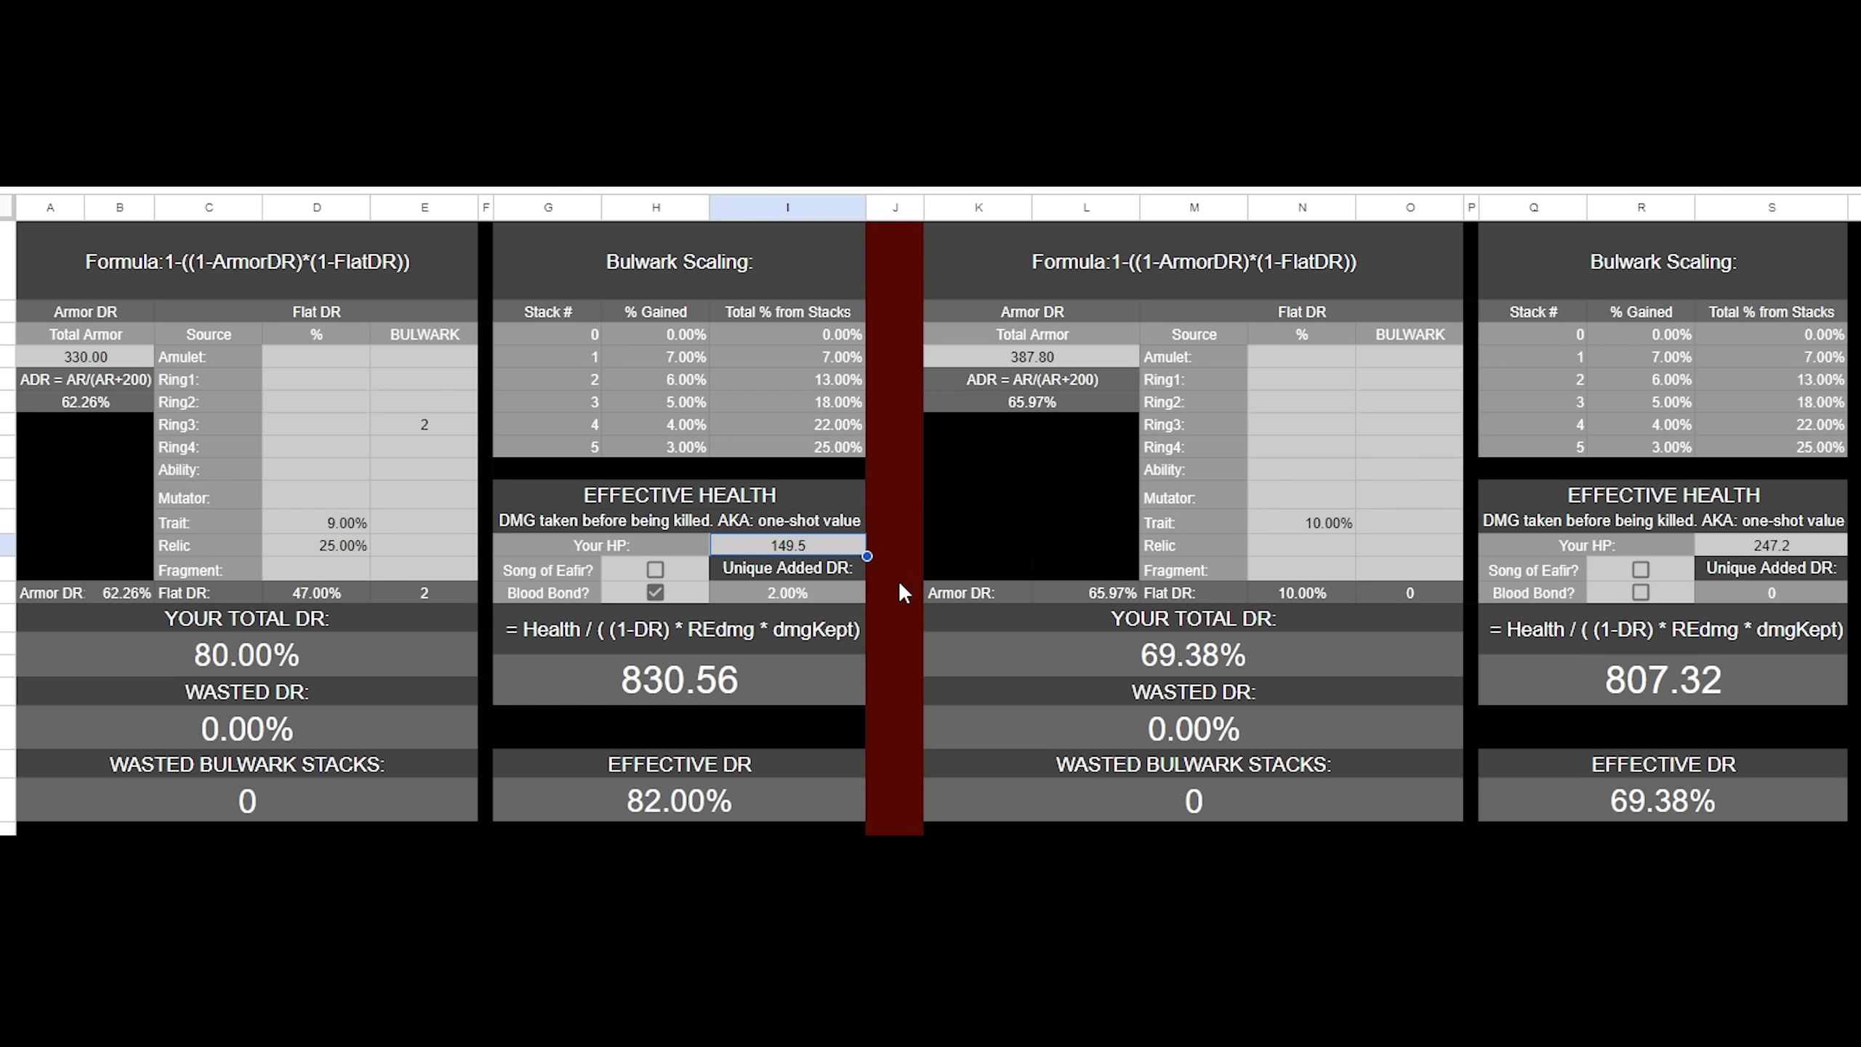
type("195.5")
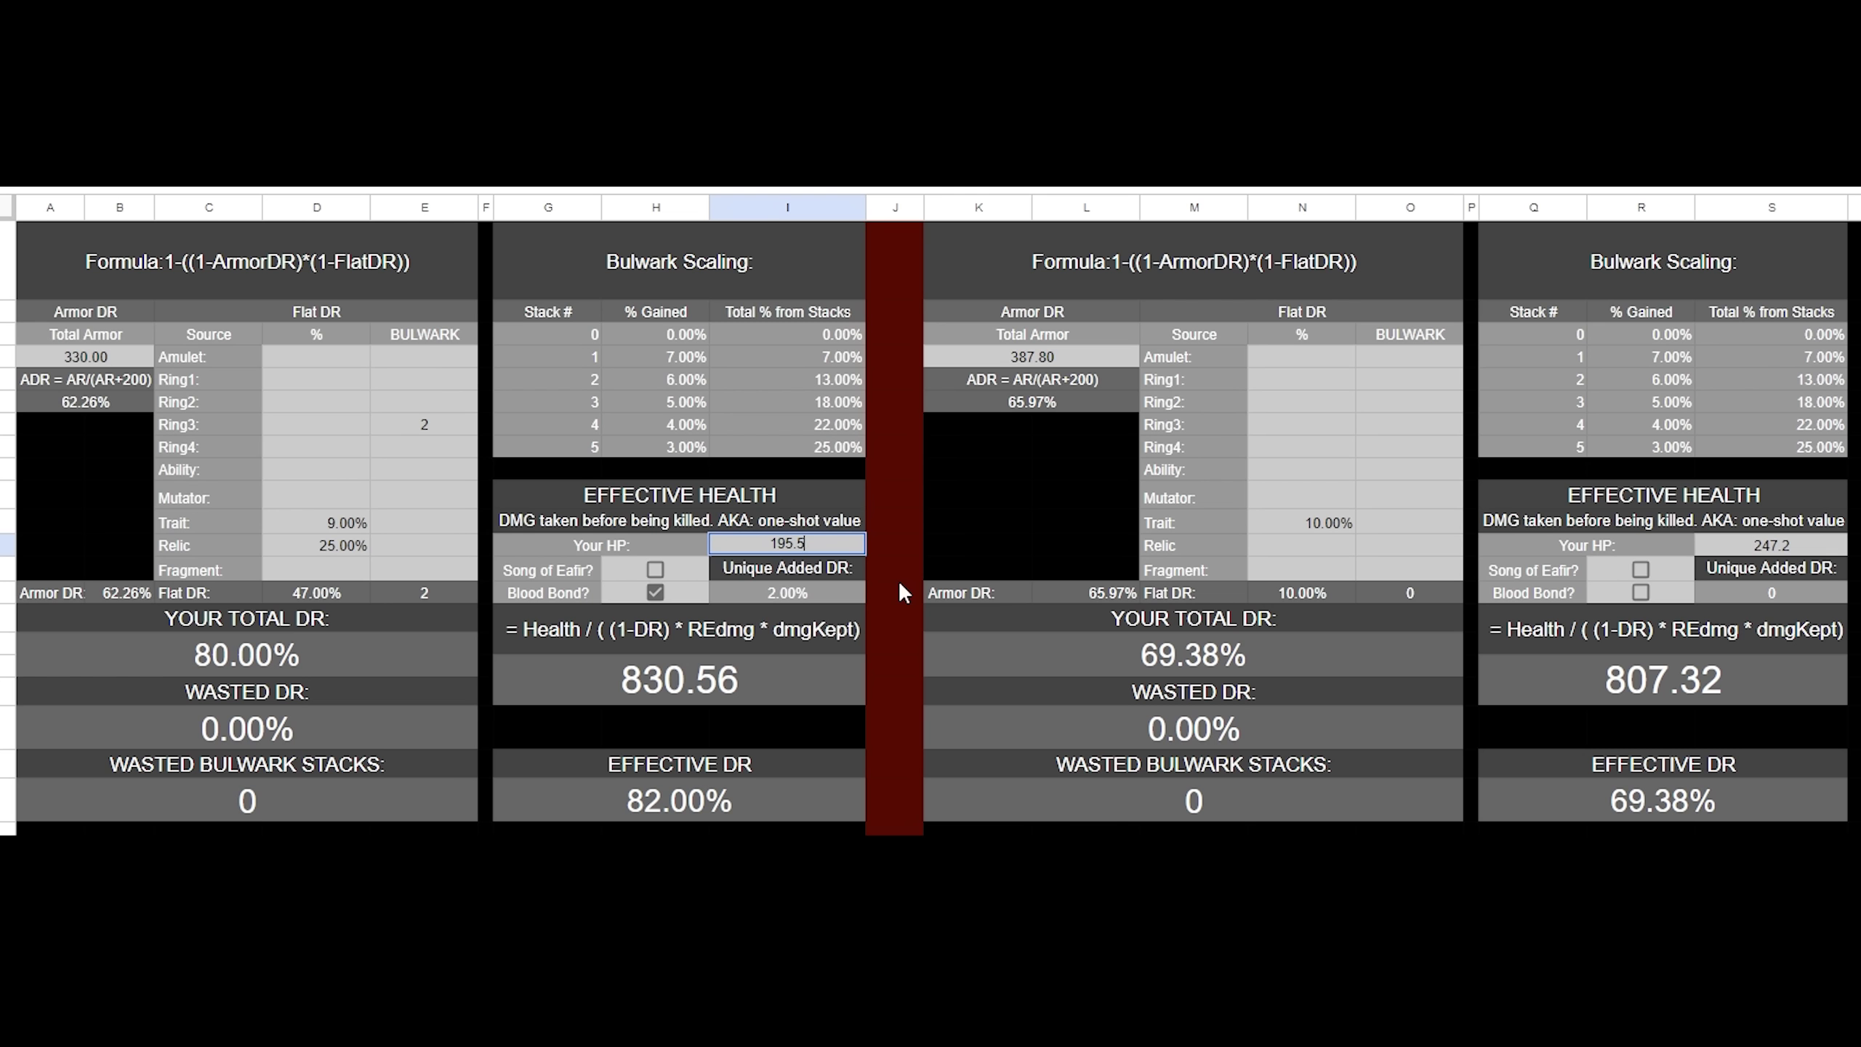
key("Return")
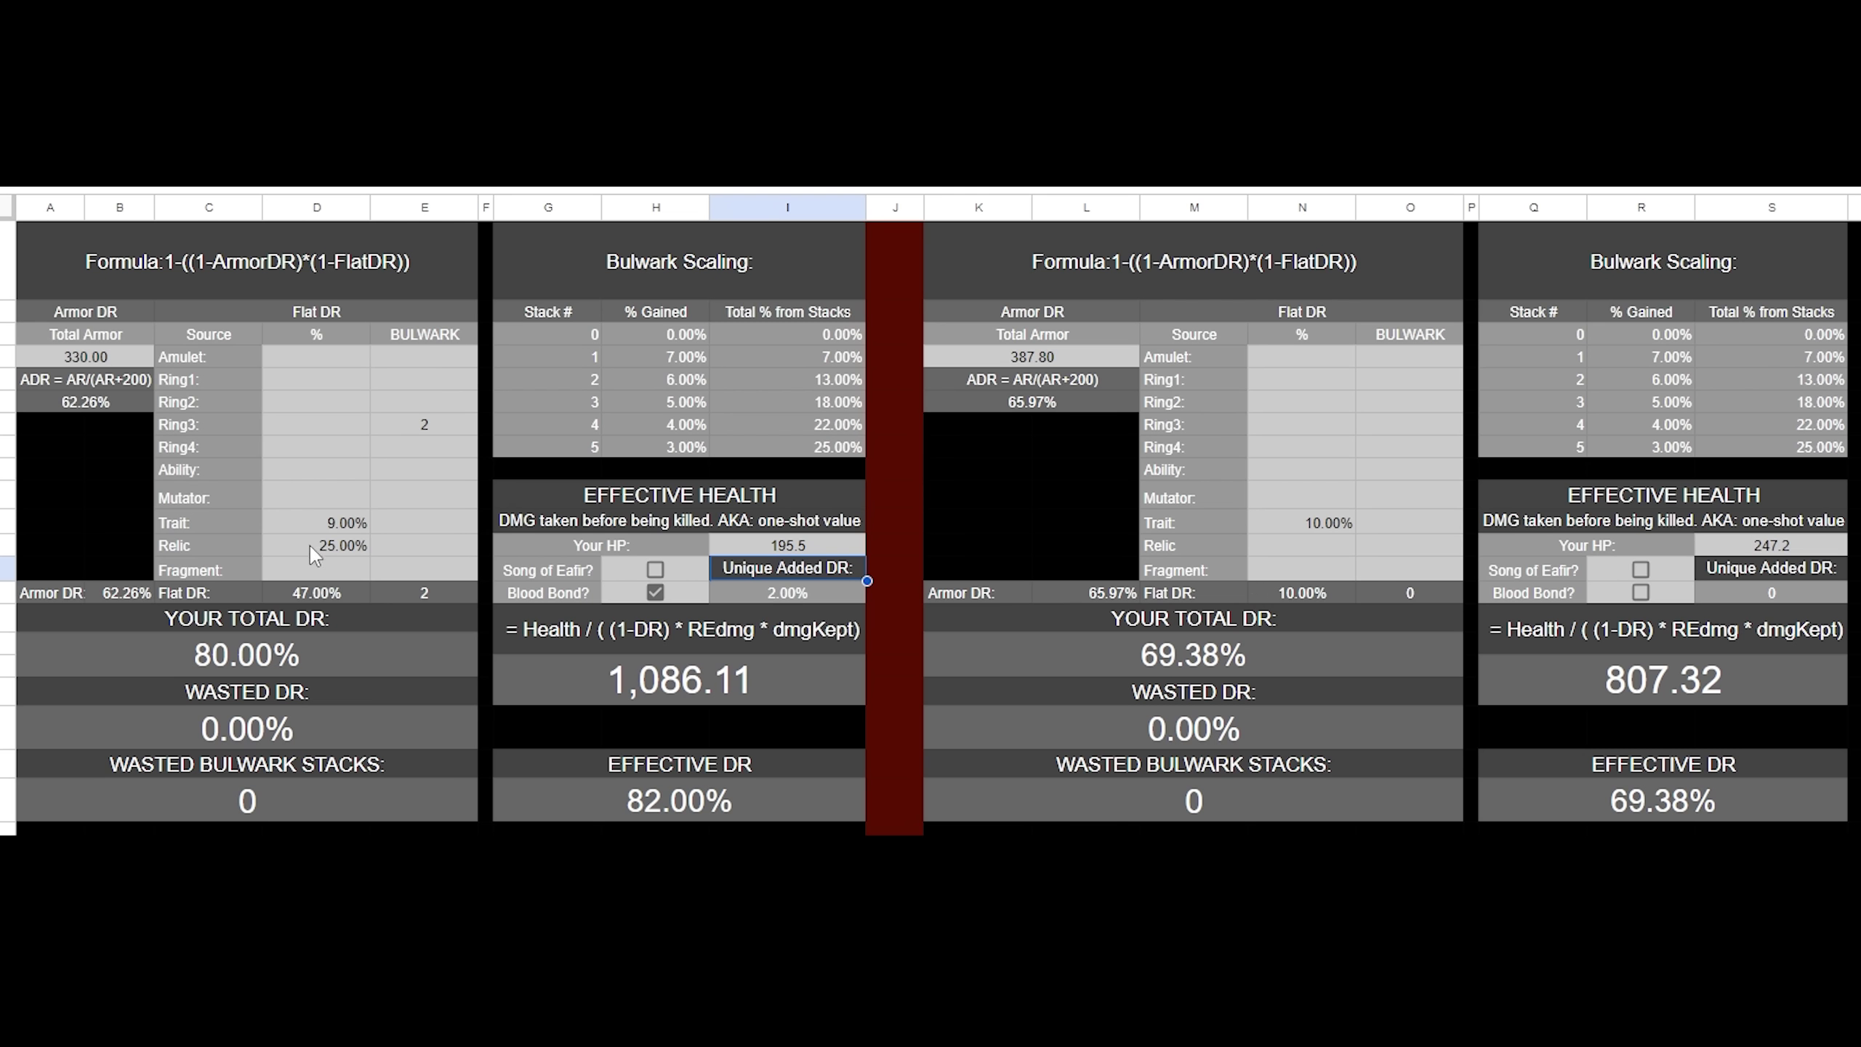
Compare the HP entries of both builds, and check the first build's total armor and effective health formula
left_click(817, 548)
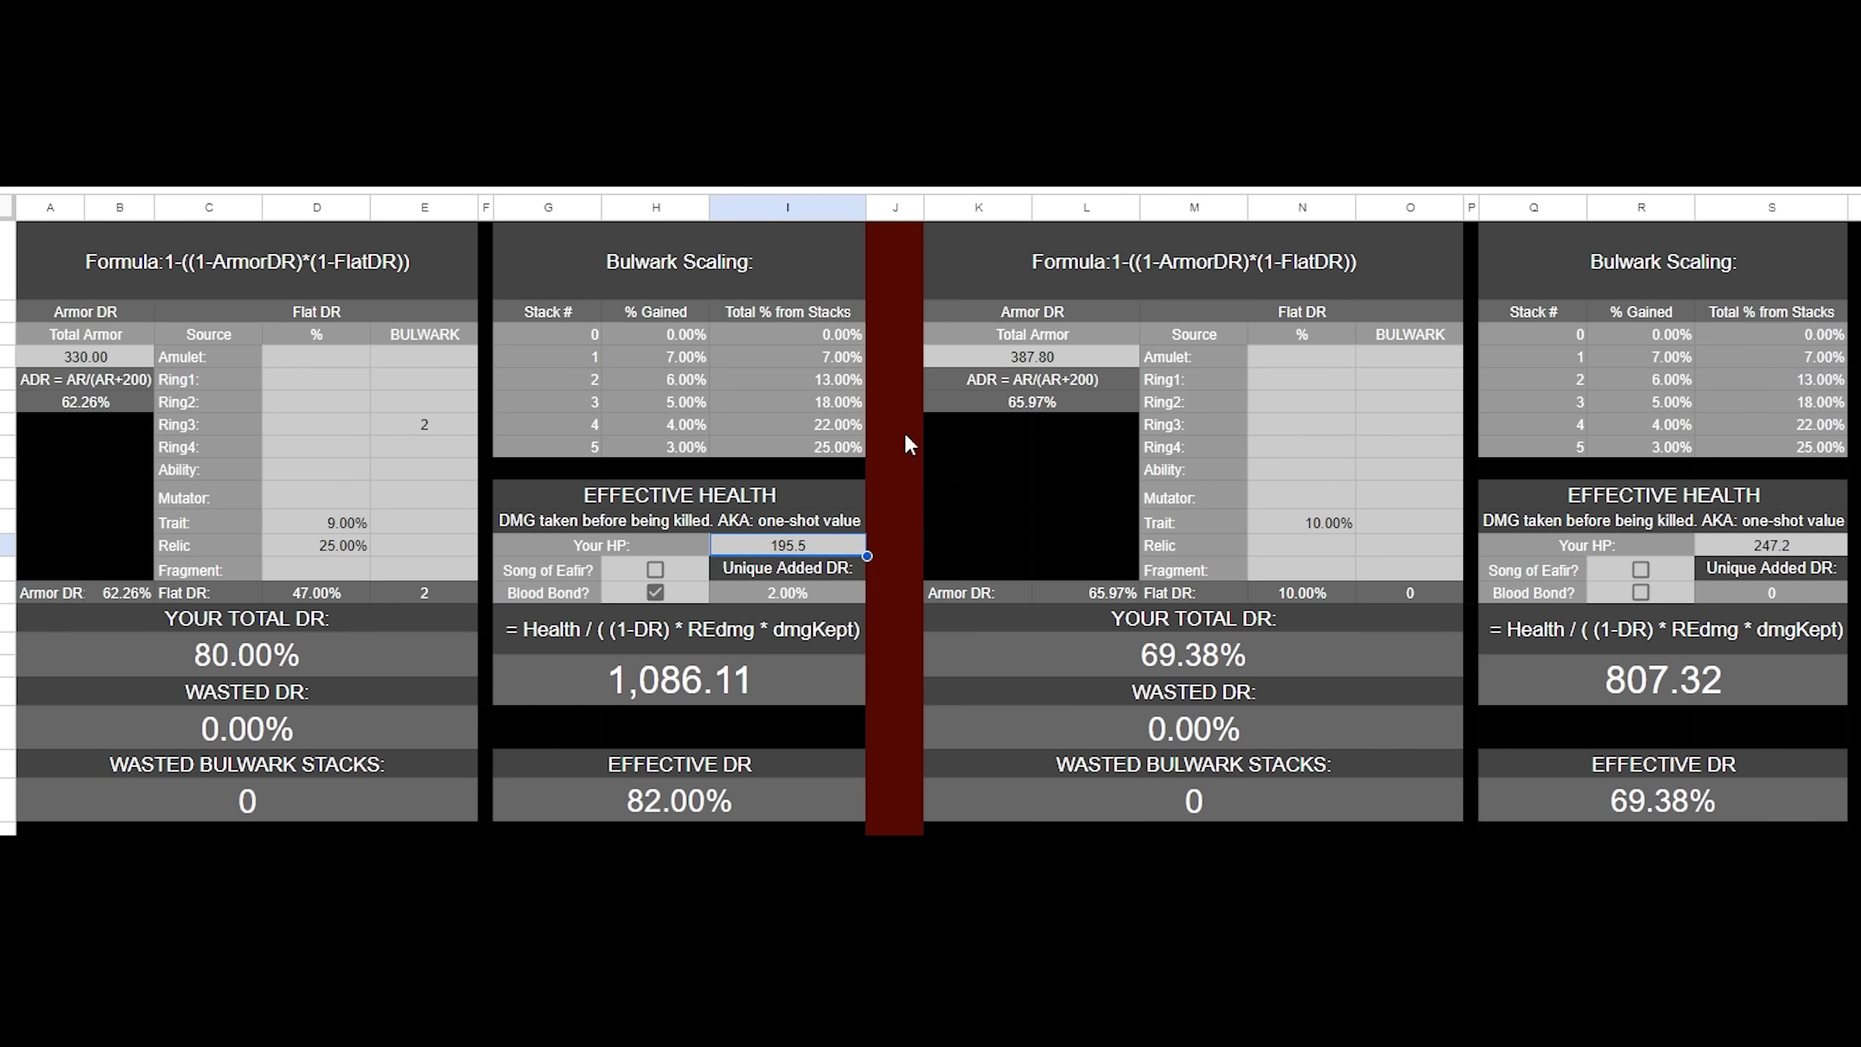
left_click(1804, 549)
key("ctrl+z")
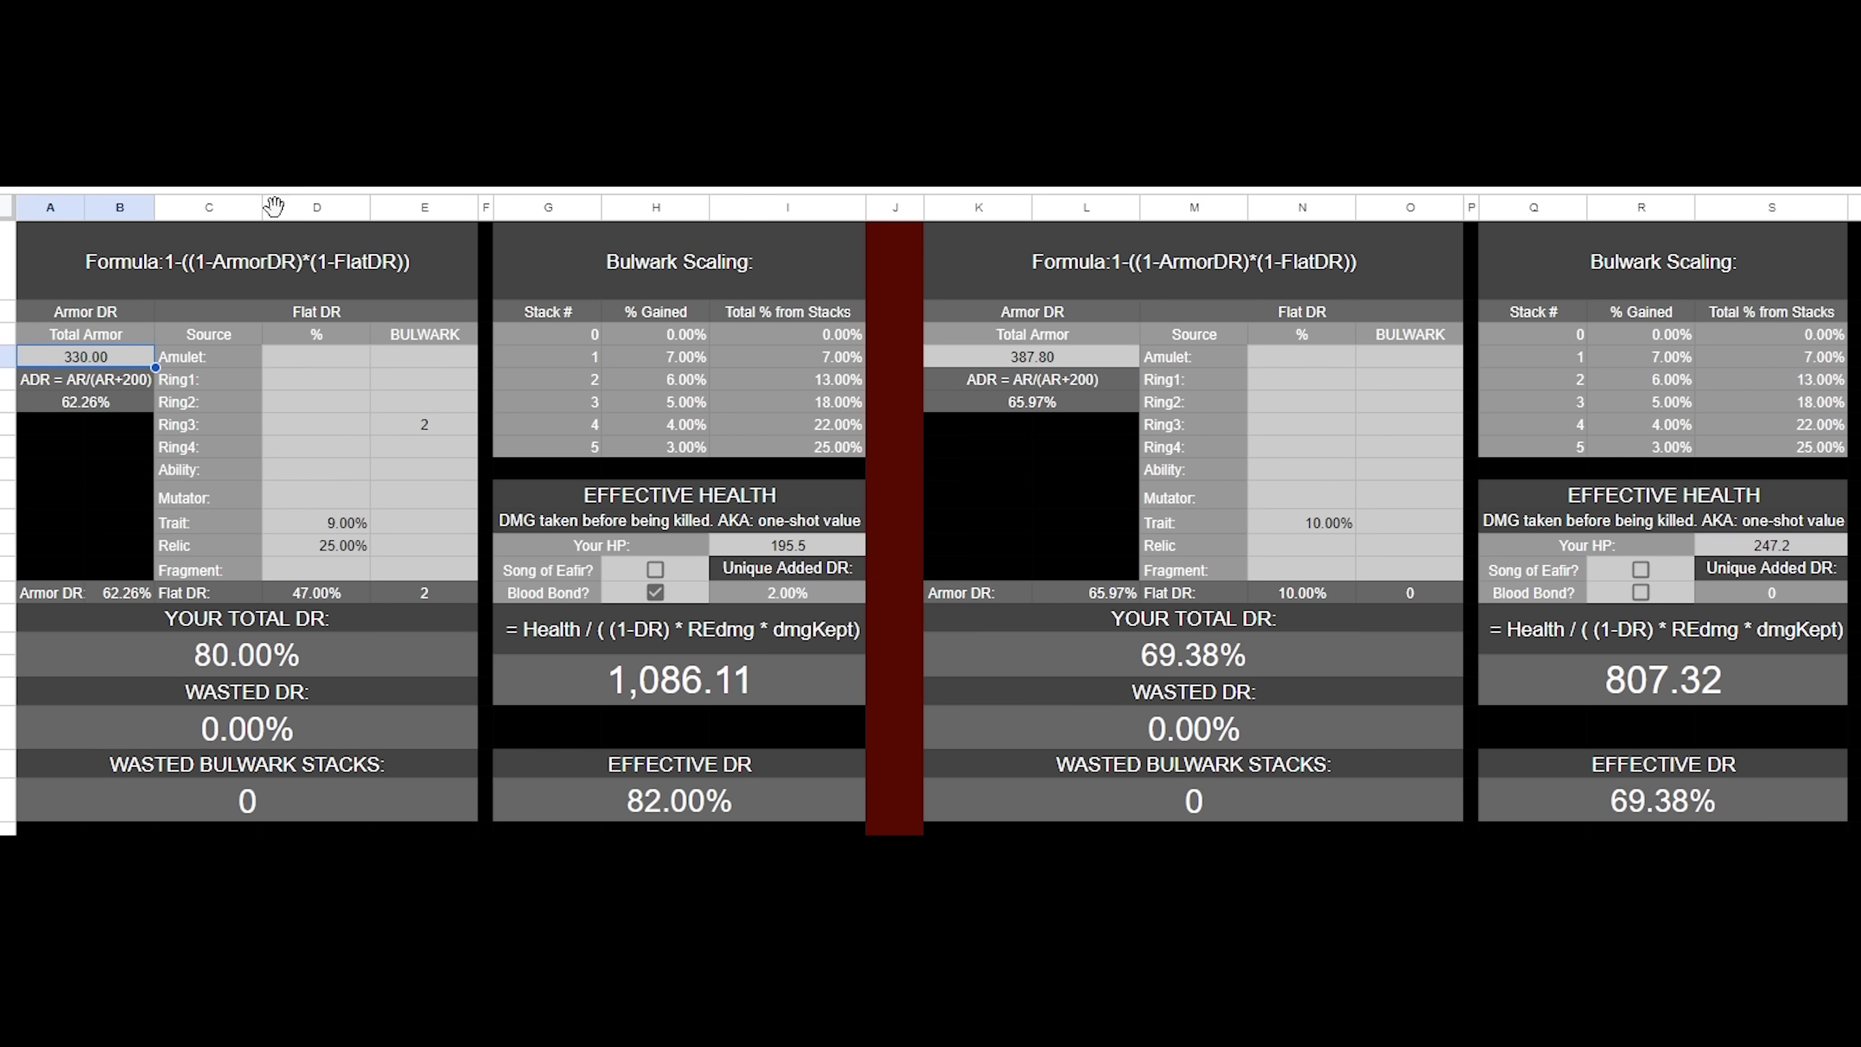
left_click(810, 643)
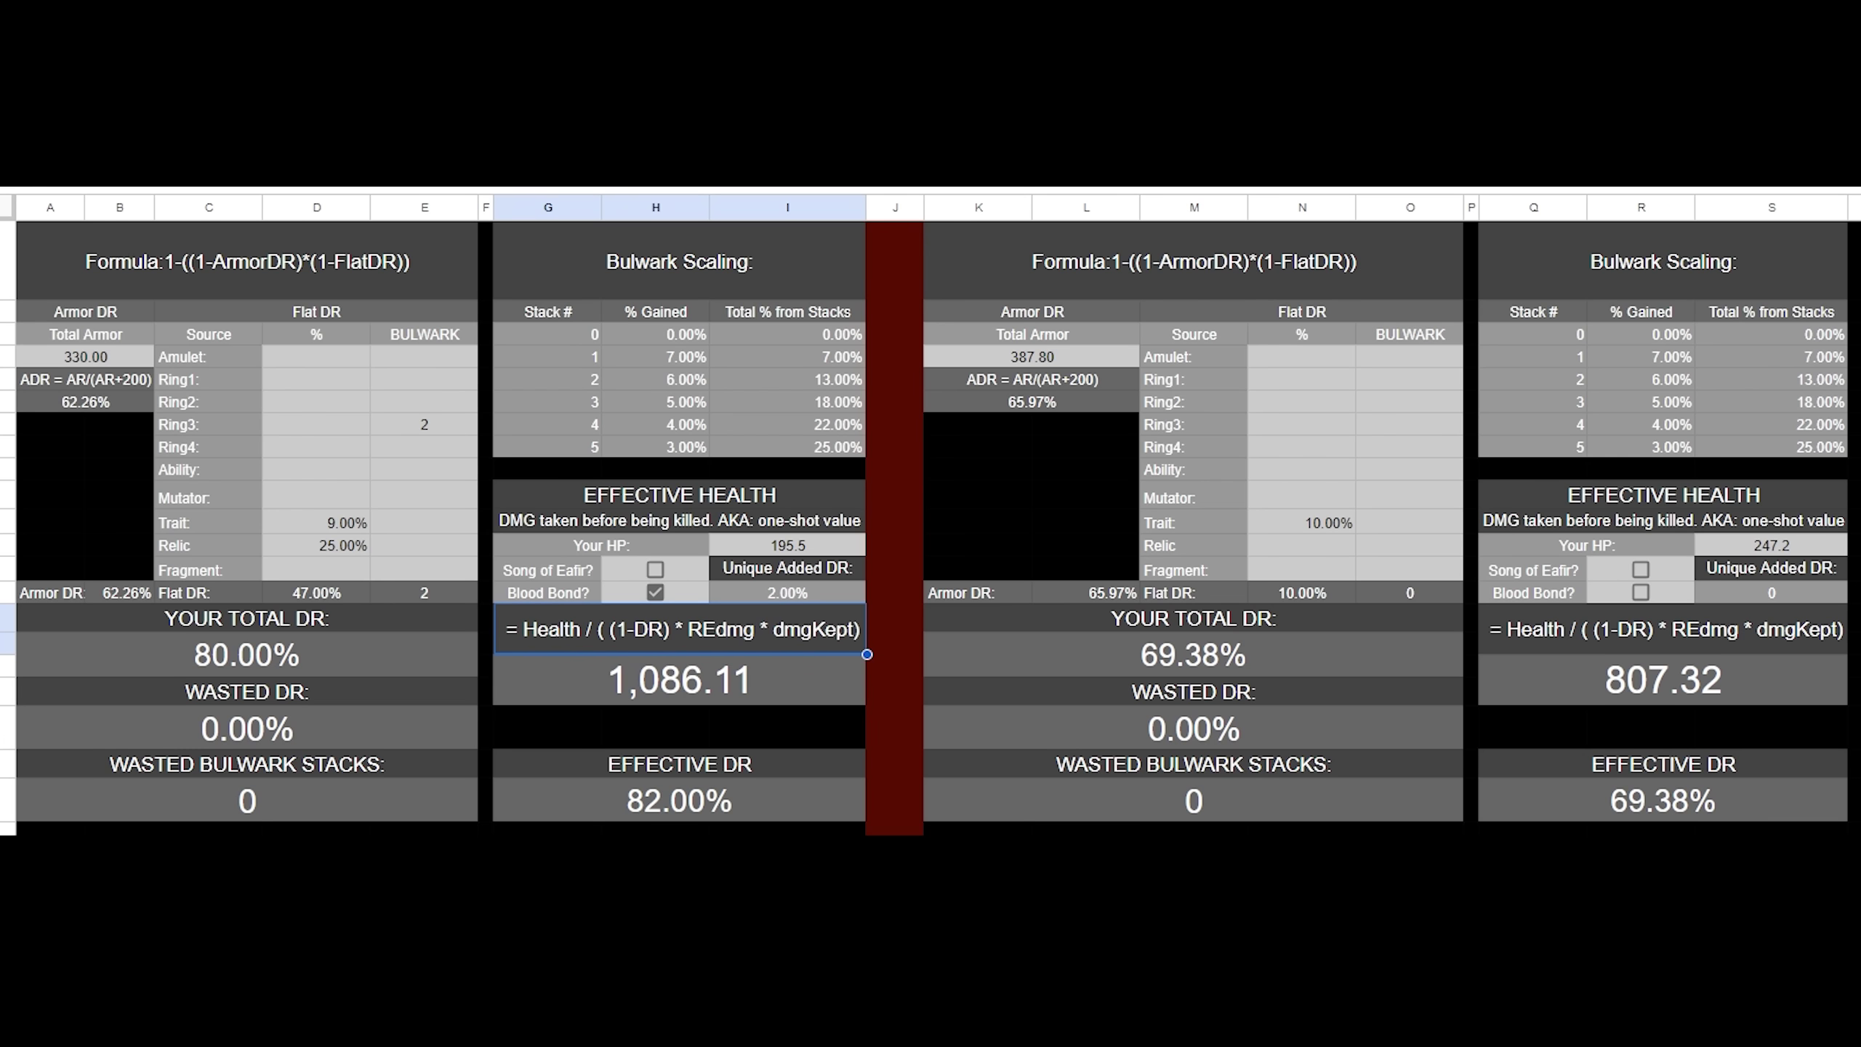
Enable Song of Eafir for the first build, and turn off both Blood Bond and Song of Eafir
left_click(654, 570)
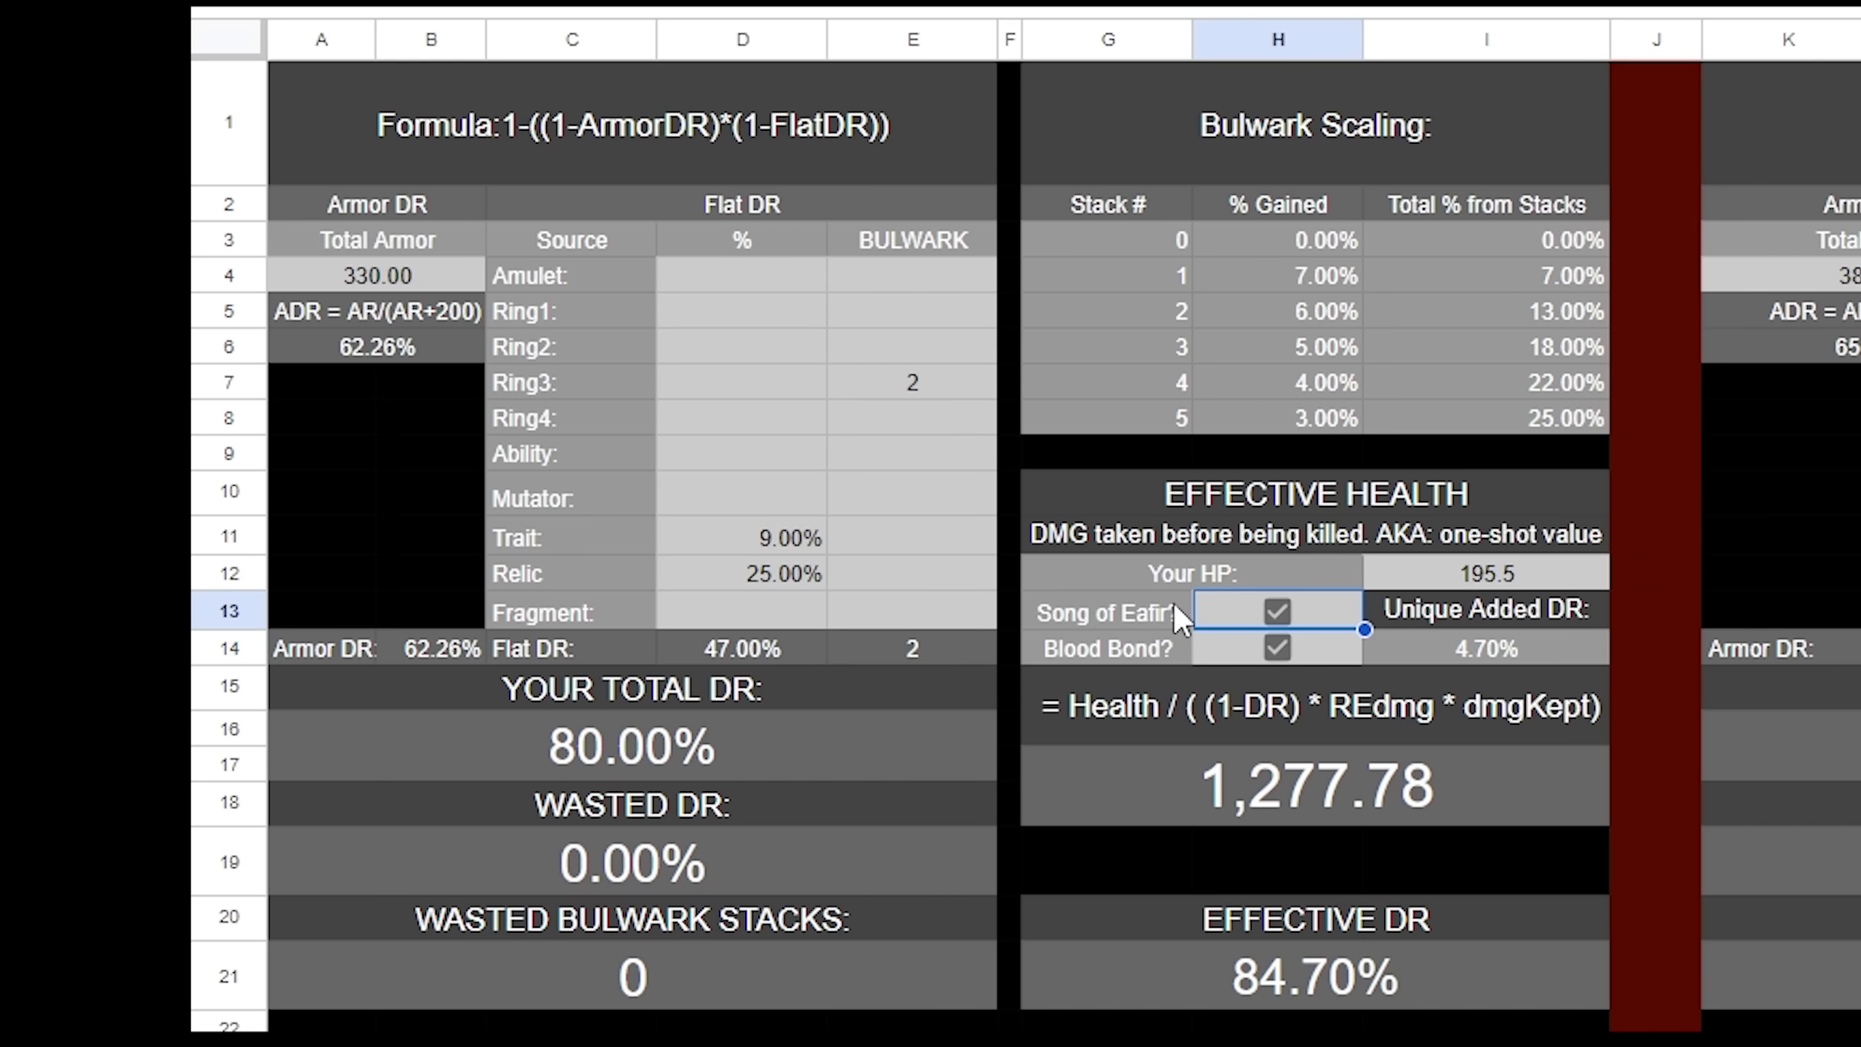
left_click(1277, 648)
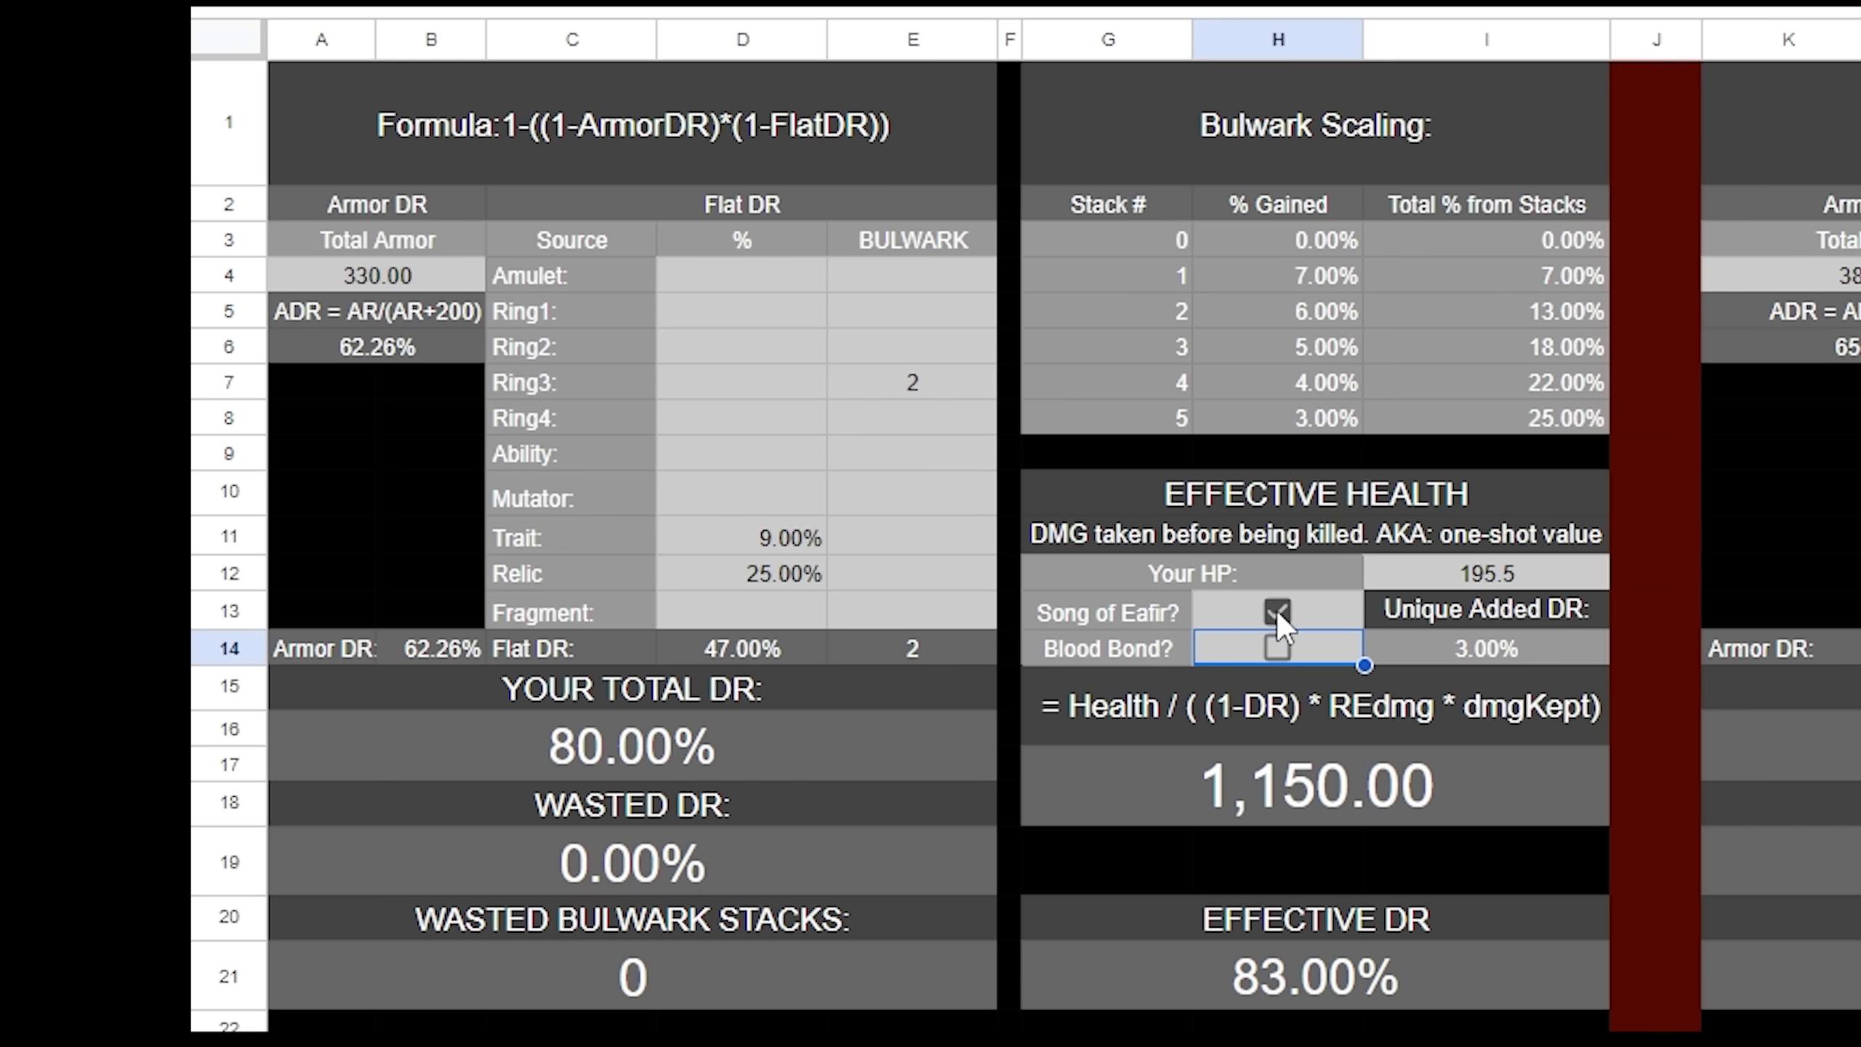
left_click(1277, 611)
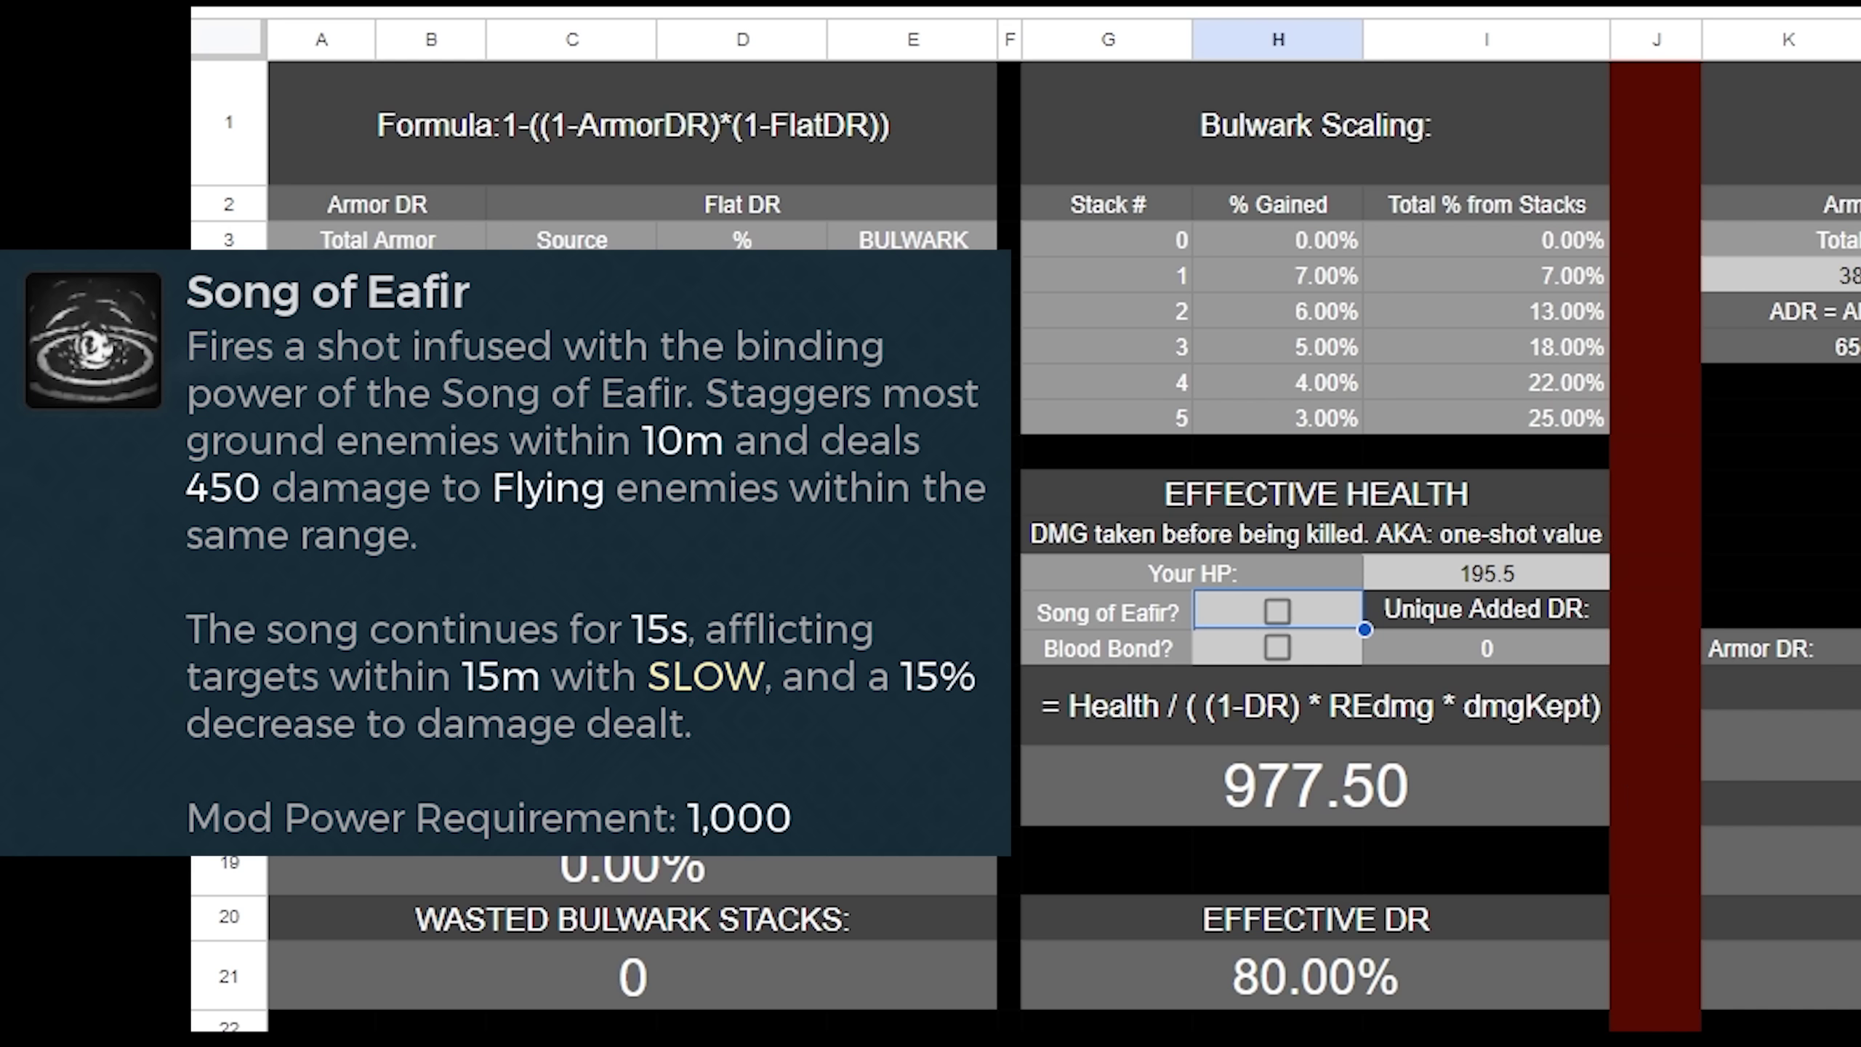
Enable Song of Eafir alone, check the unique added DR, and toggle the option until it is off again
left_click(1278, 611)
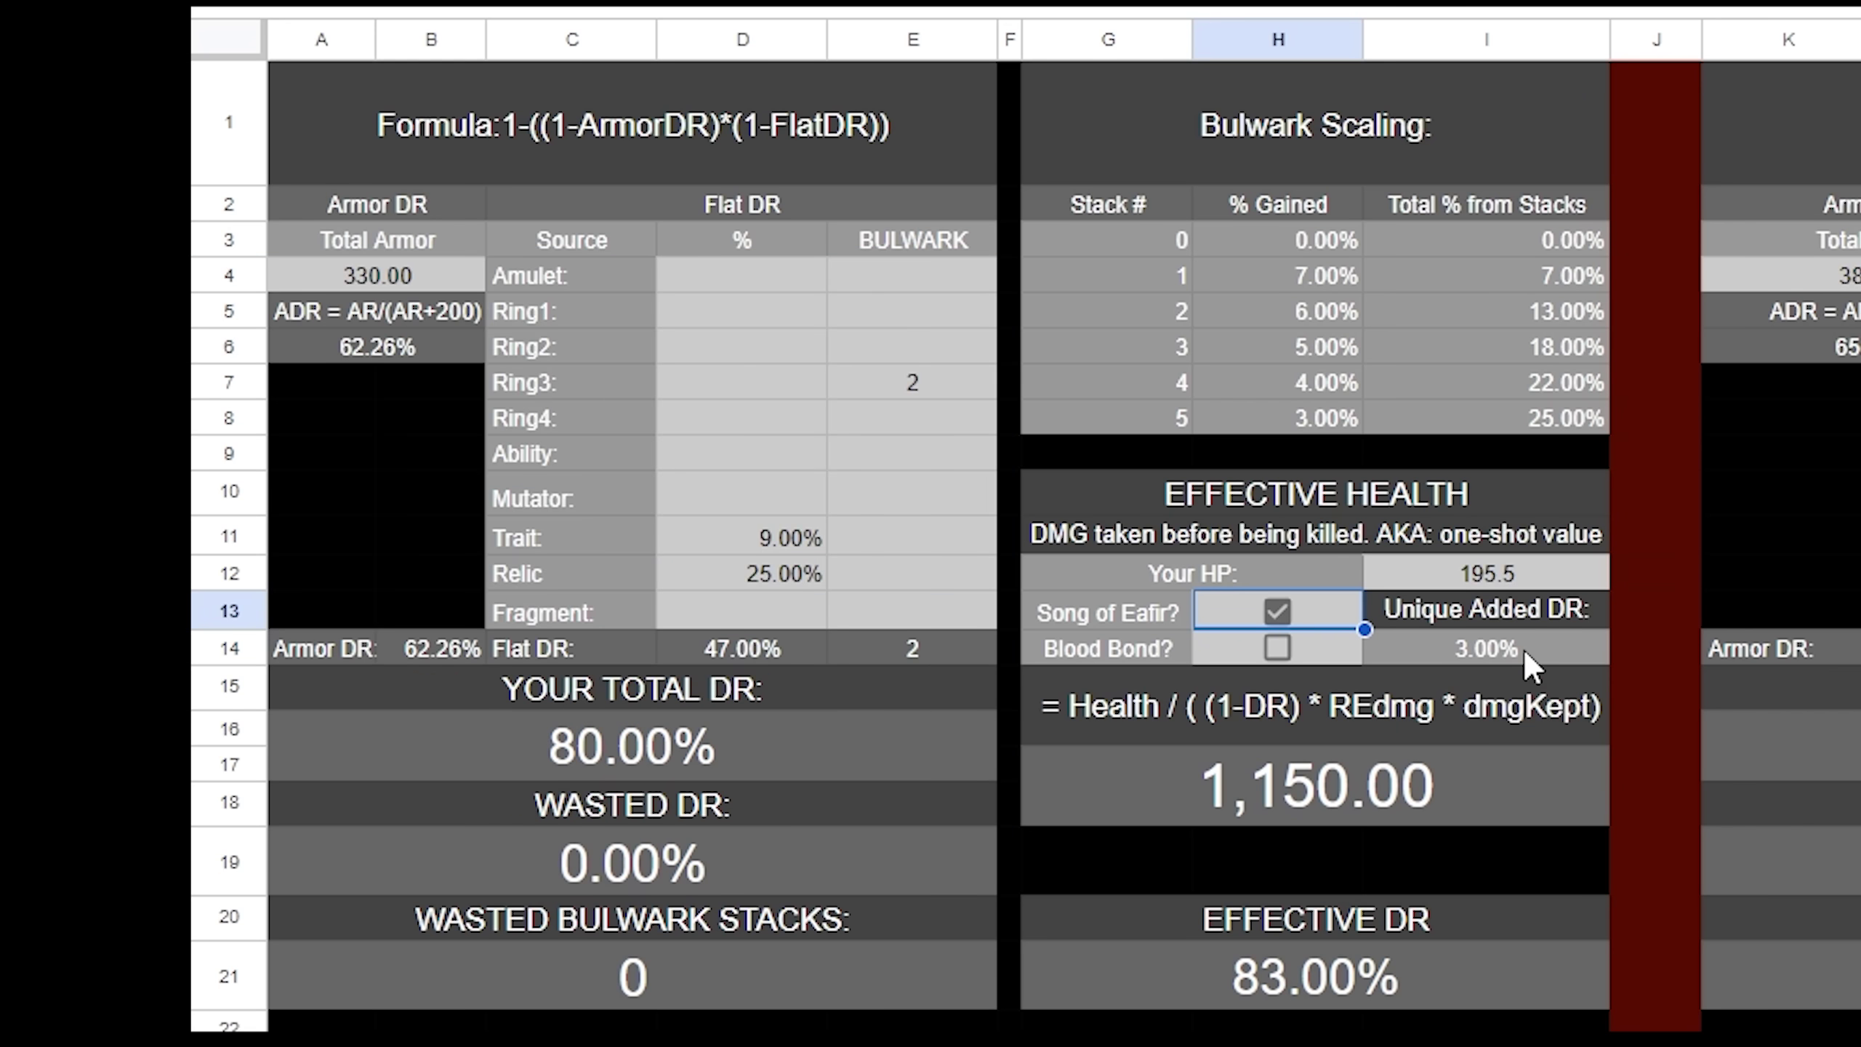
left_click(1525, 650)
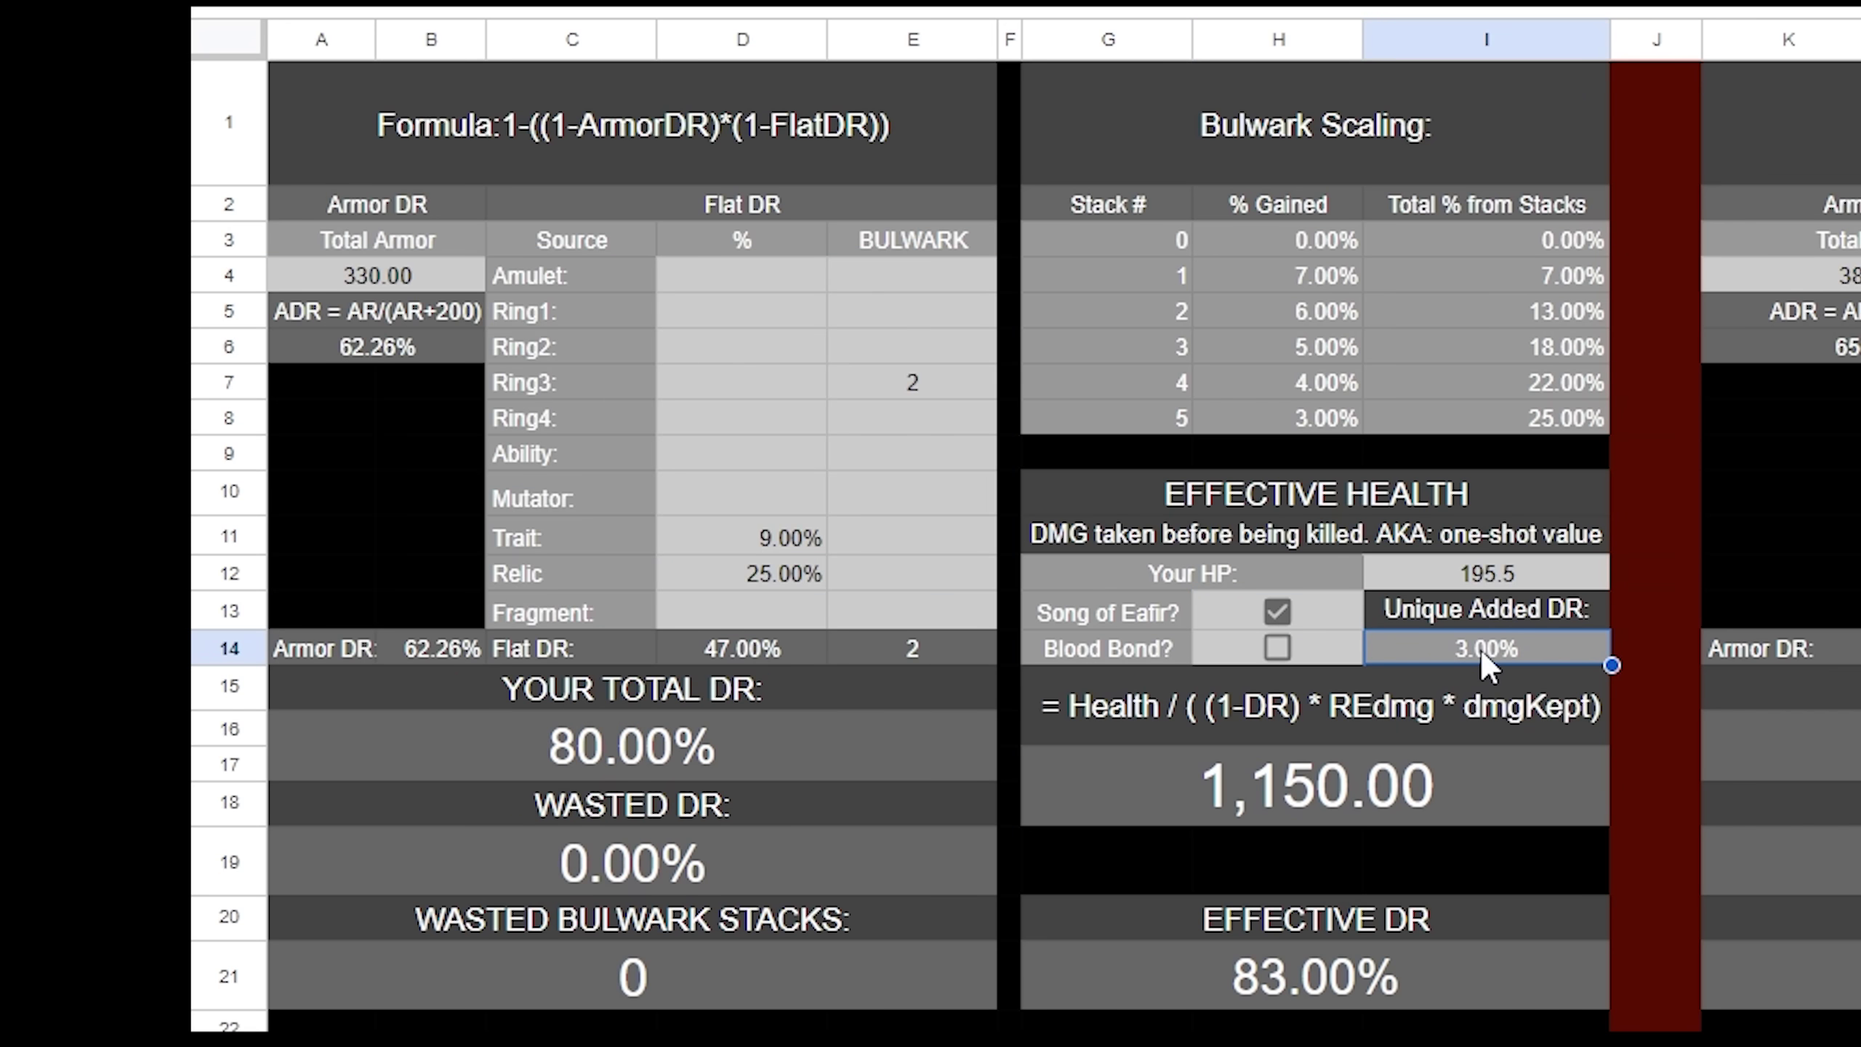
left_click(1275, 611)
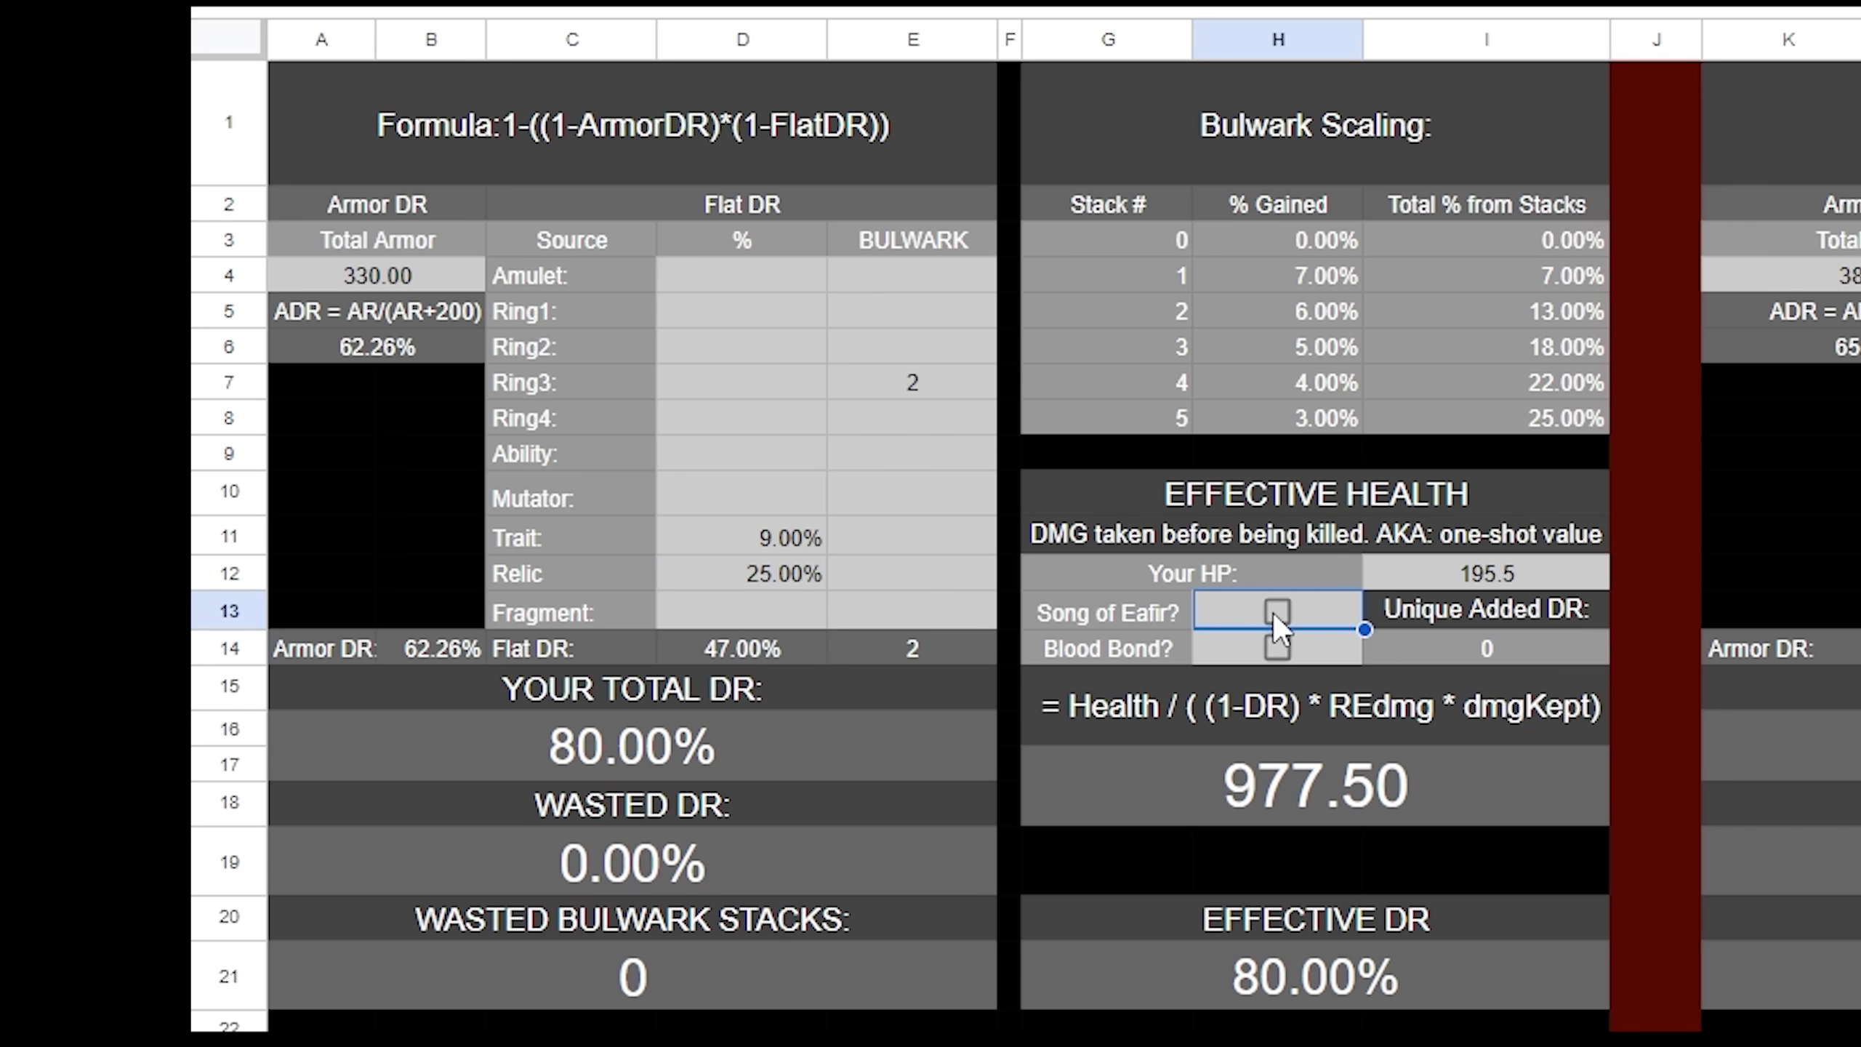
left_click(1274, 611)
left_click(1275, 611)
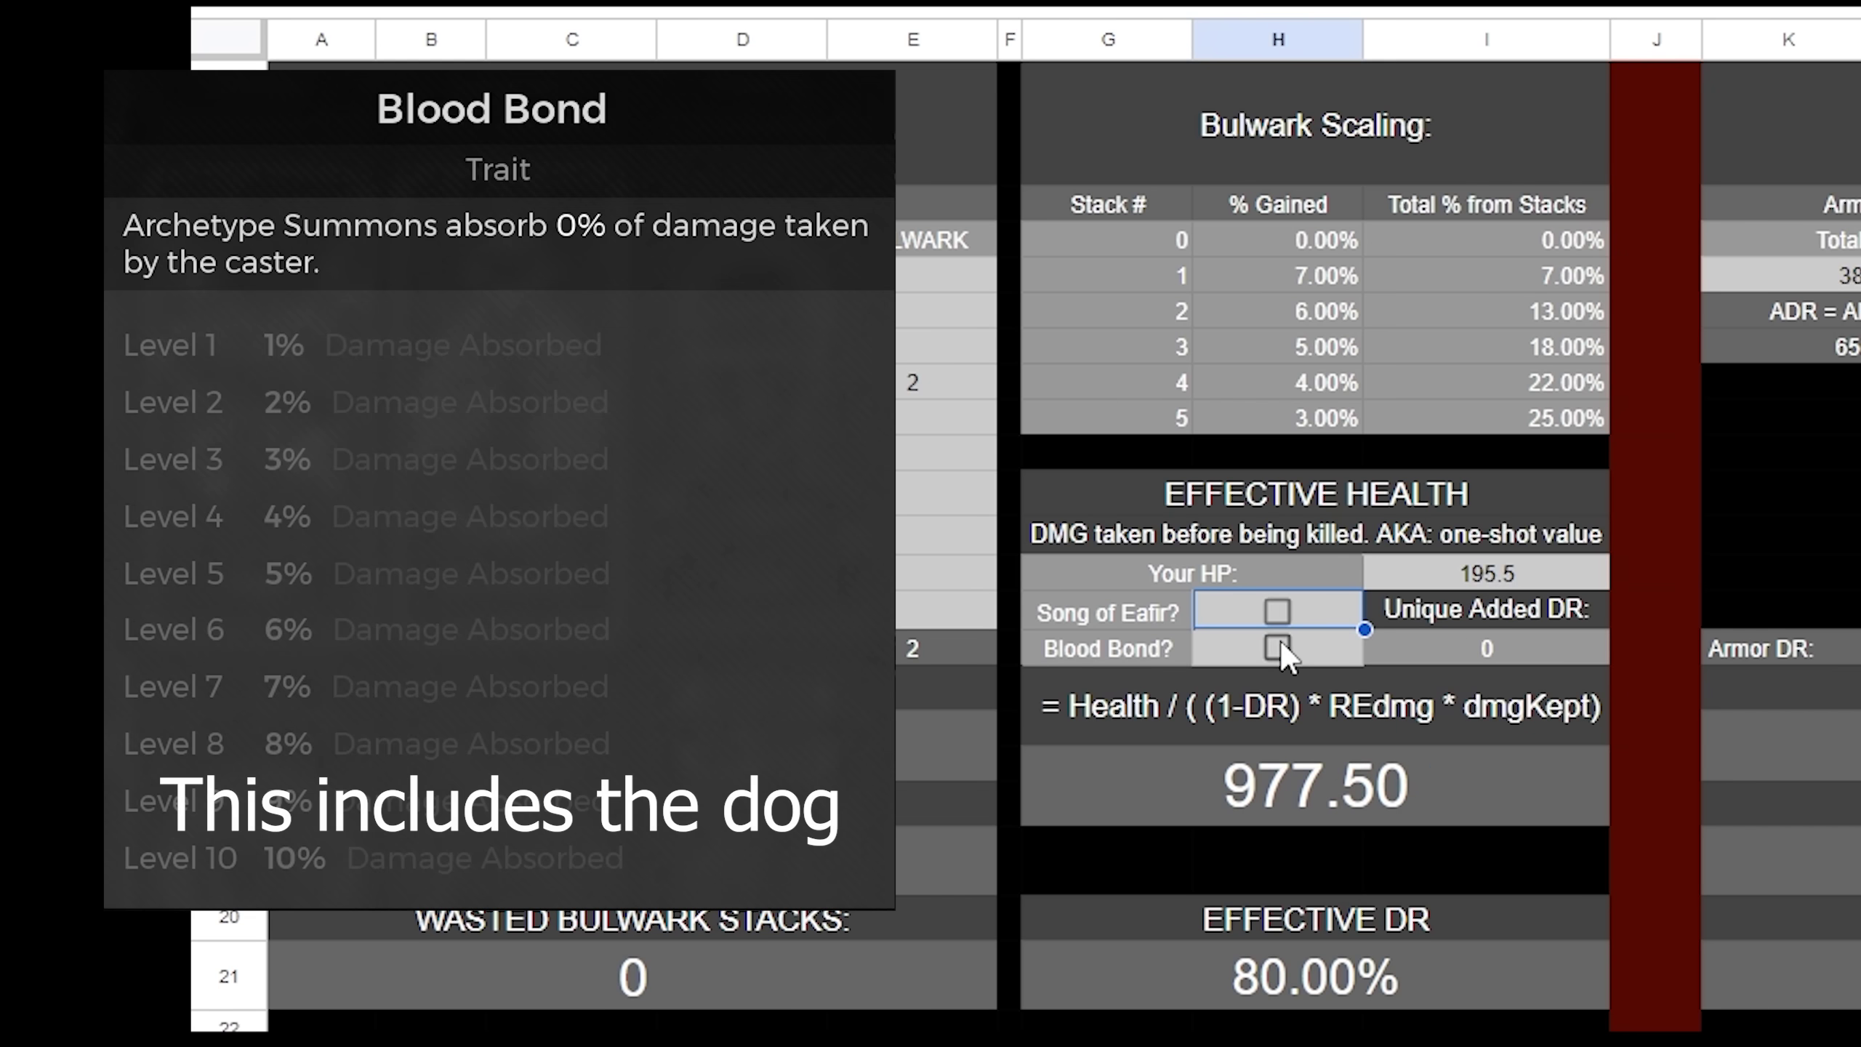
Enable Blood Bond for the first build, toggle it off and on, and check its unique added DR and total DR
left_click(1277, 645)
left_click(1496, 646)
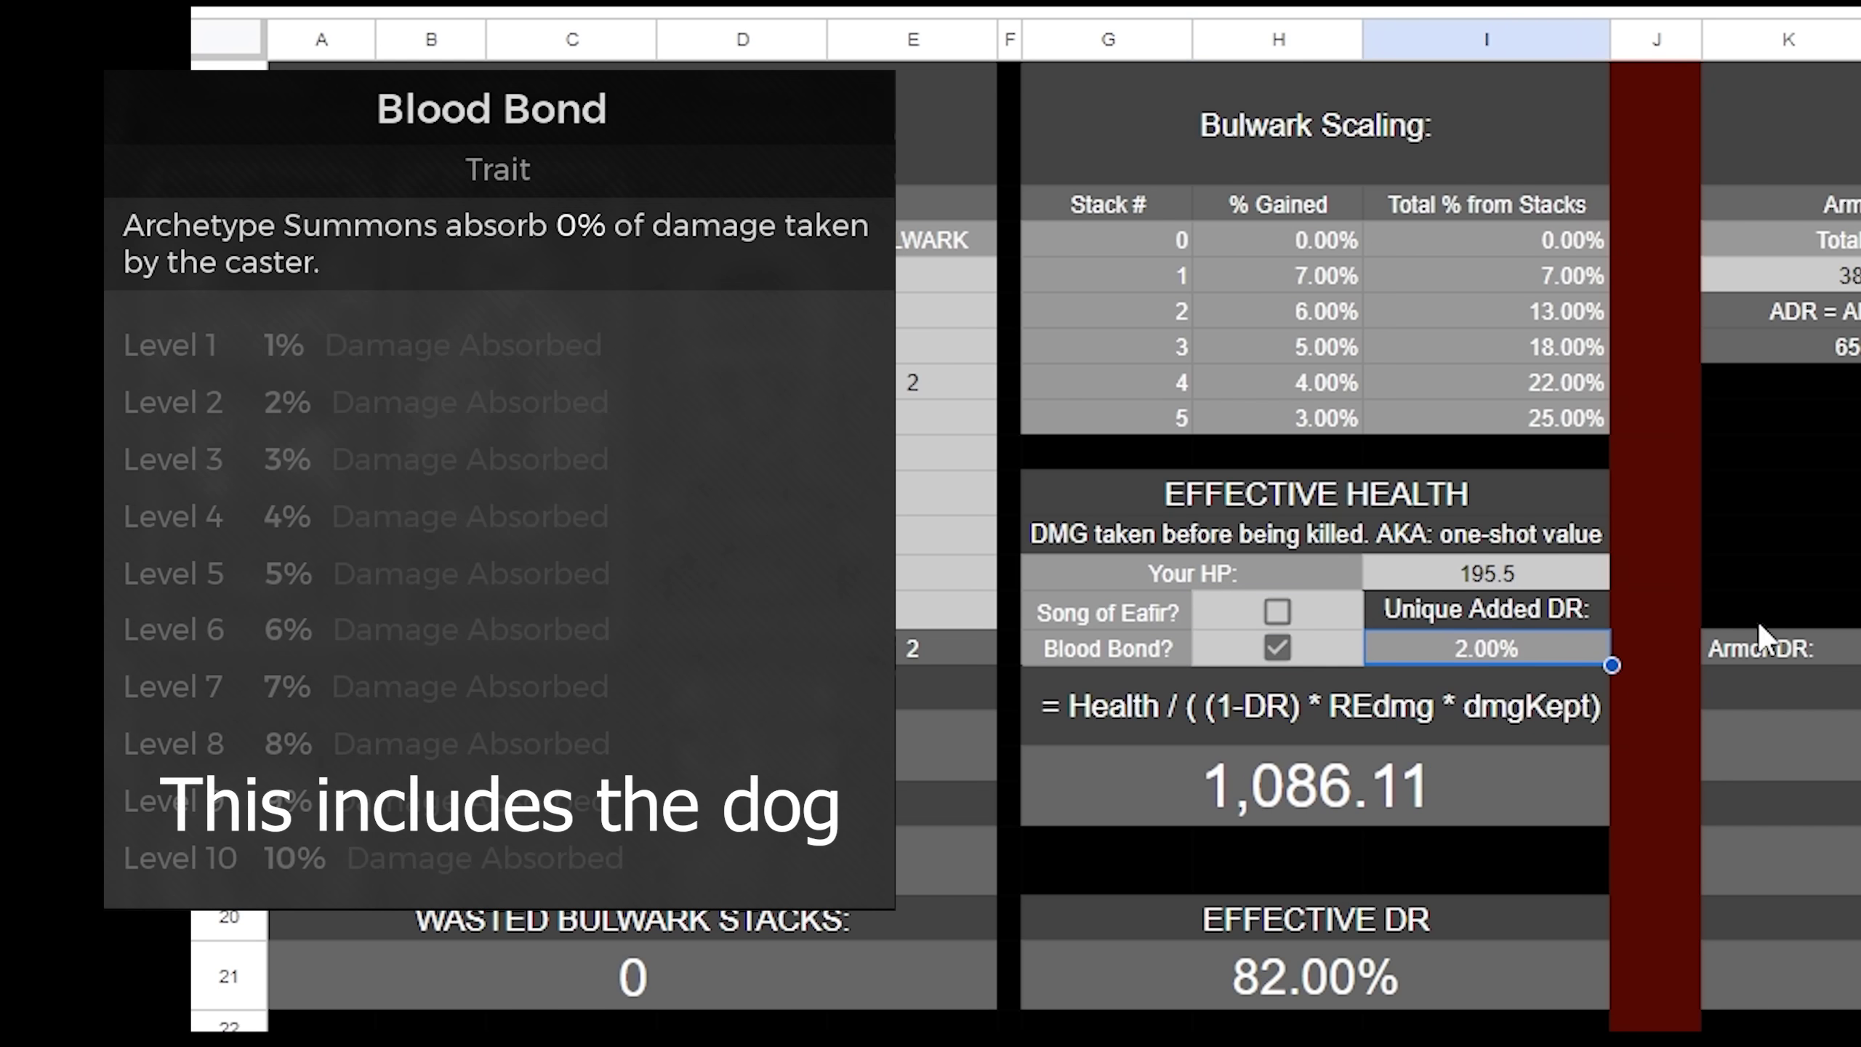
left_click(1277, 646)
left_click(1278, 646)
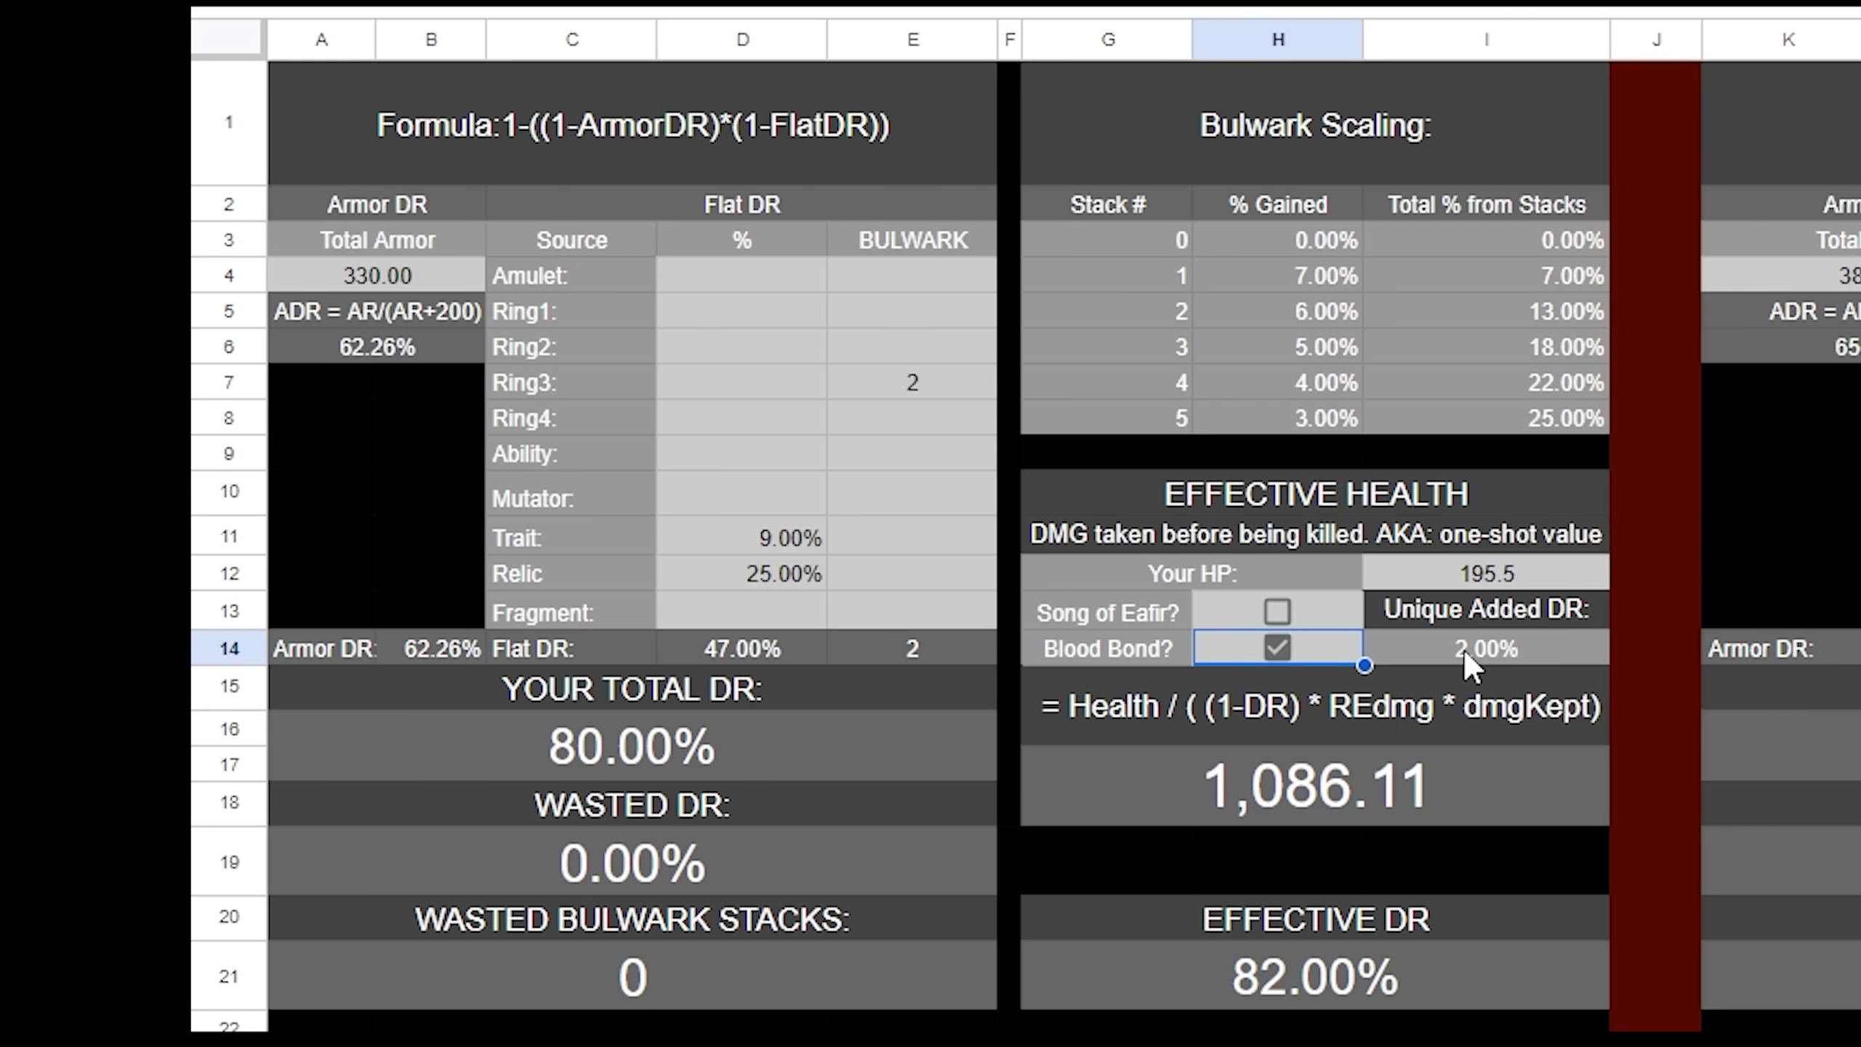
left_click(1463, 645)
left_click(795, 759)
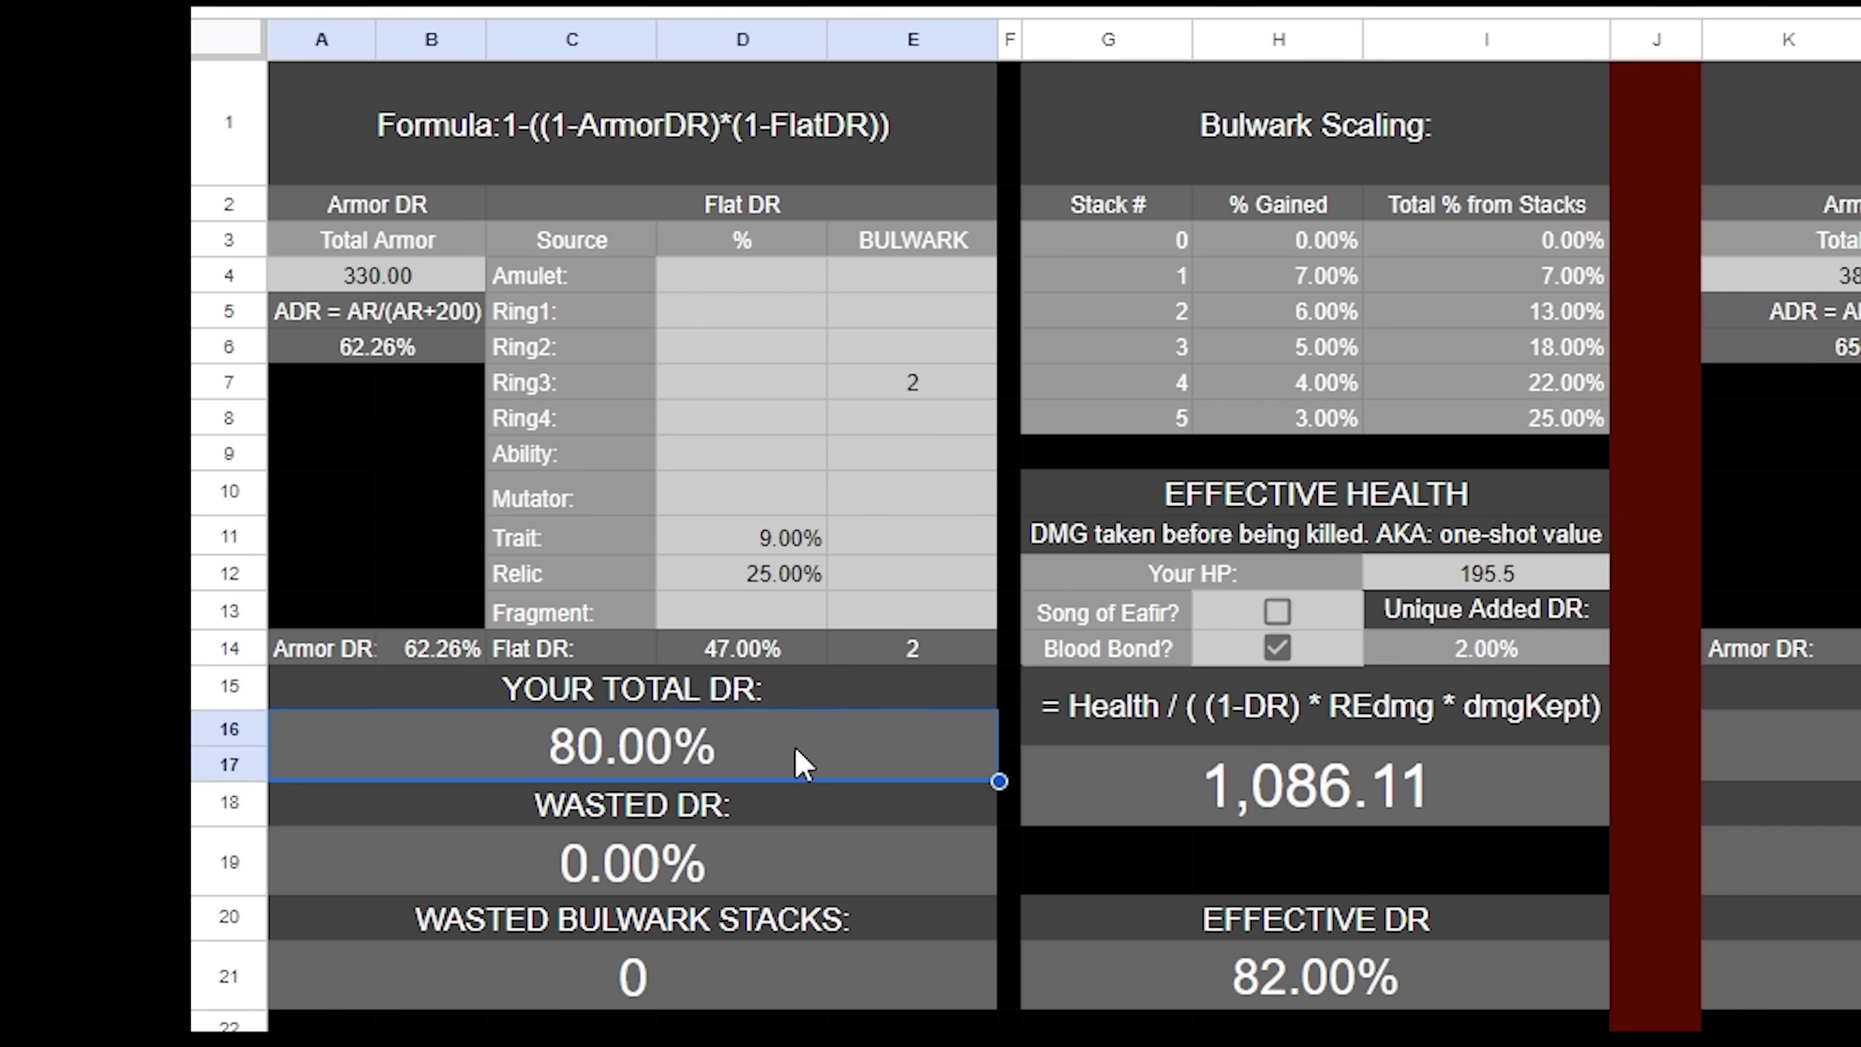
Clear the first build's flat DR and Bulwark entries from Ring3 through Relic and check the unique added DR
left_click_drag(791, 572, 905, 391)
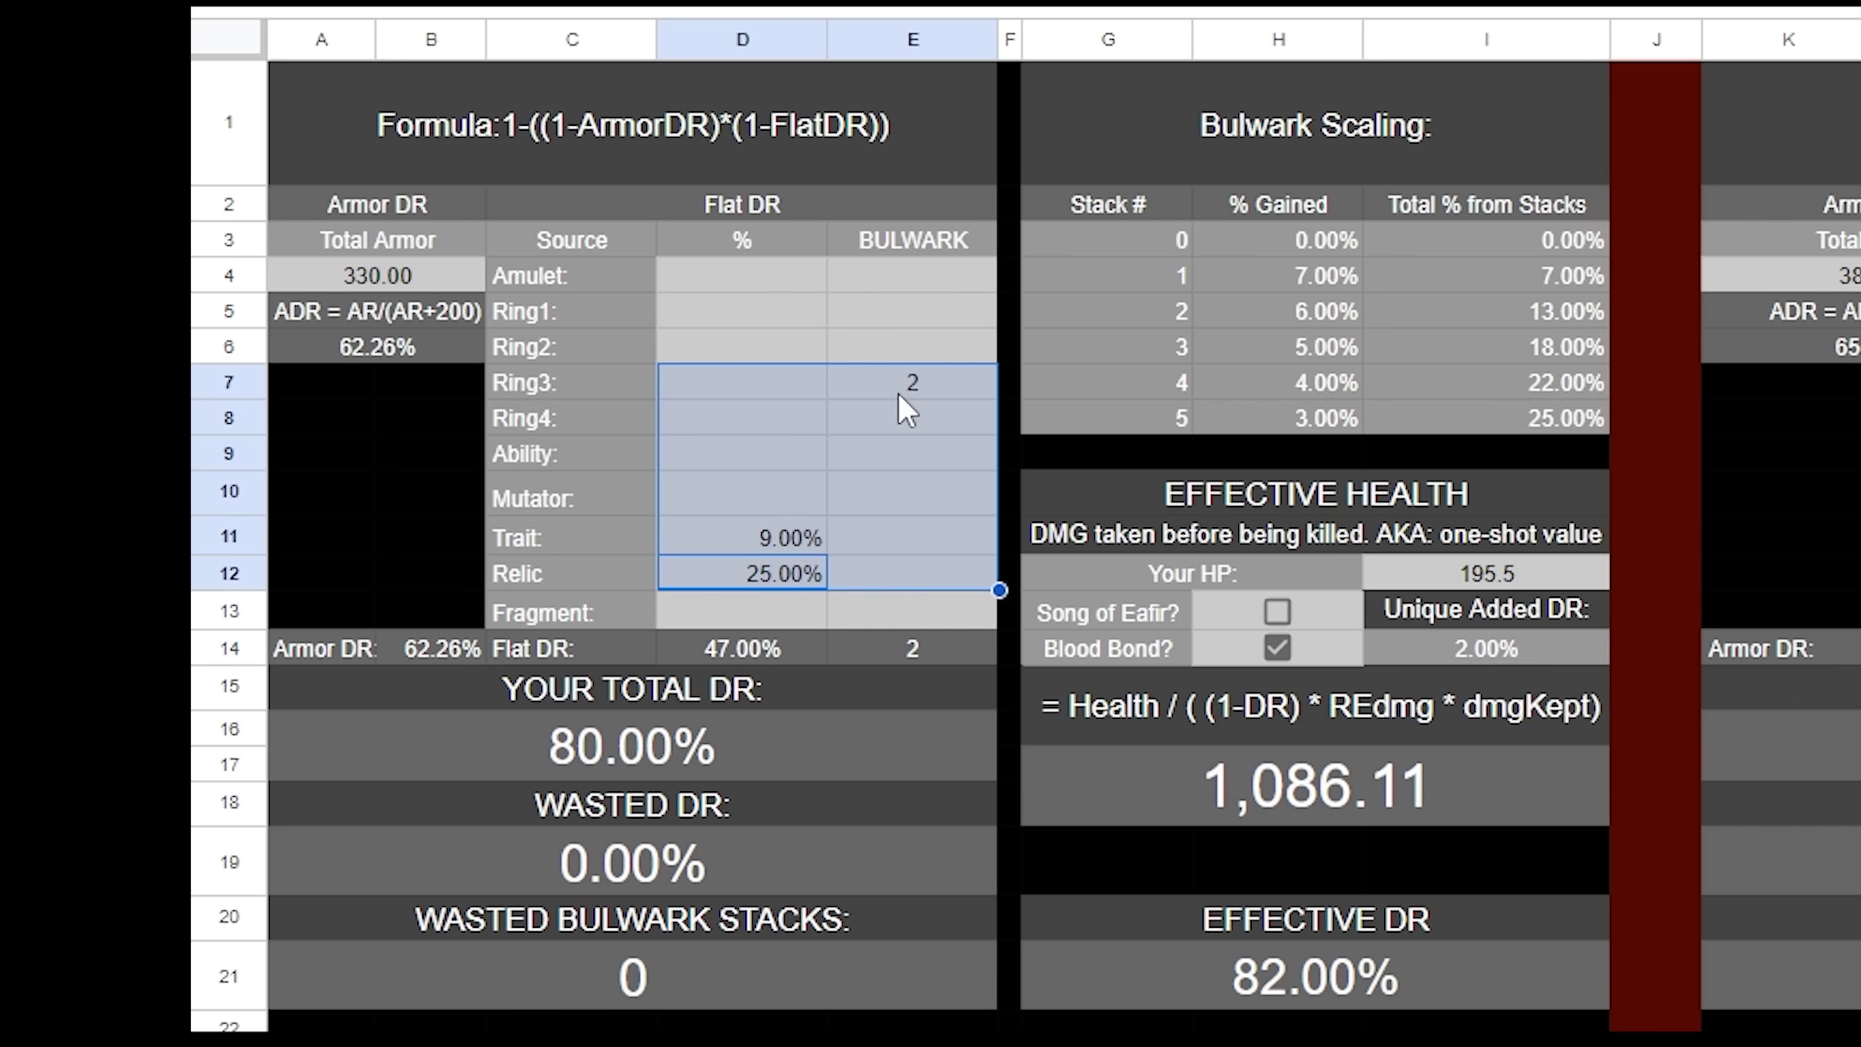
key("Delete")
left_click(1500, 647)
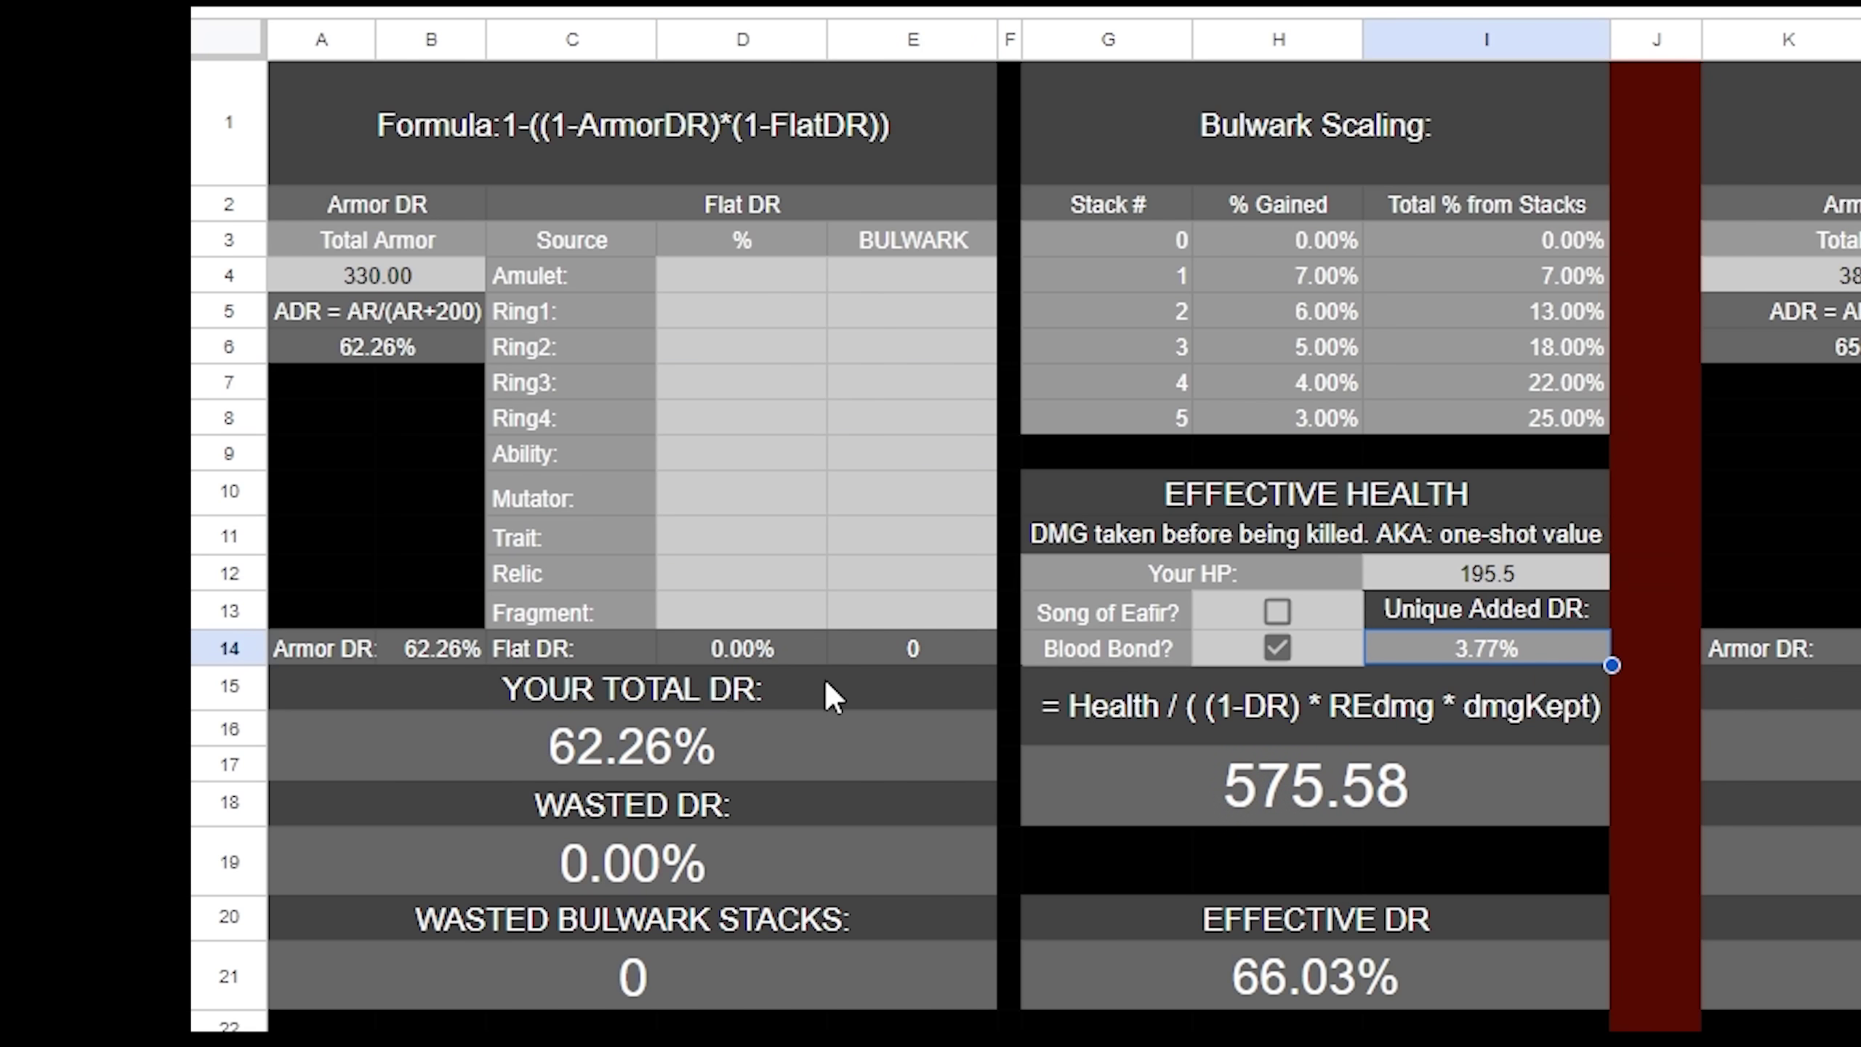
Set the first build's Relic flat DR to 25% and enter 2 Bulwark stacks each for Ring2 and Ring3
left_click(750, 572)
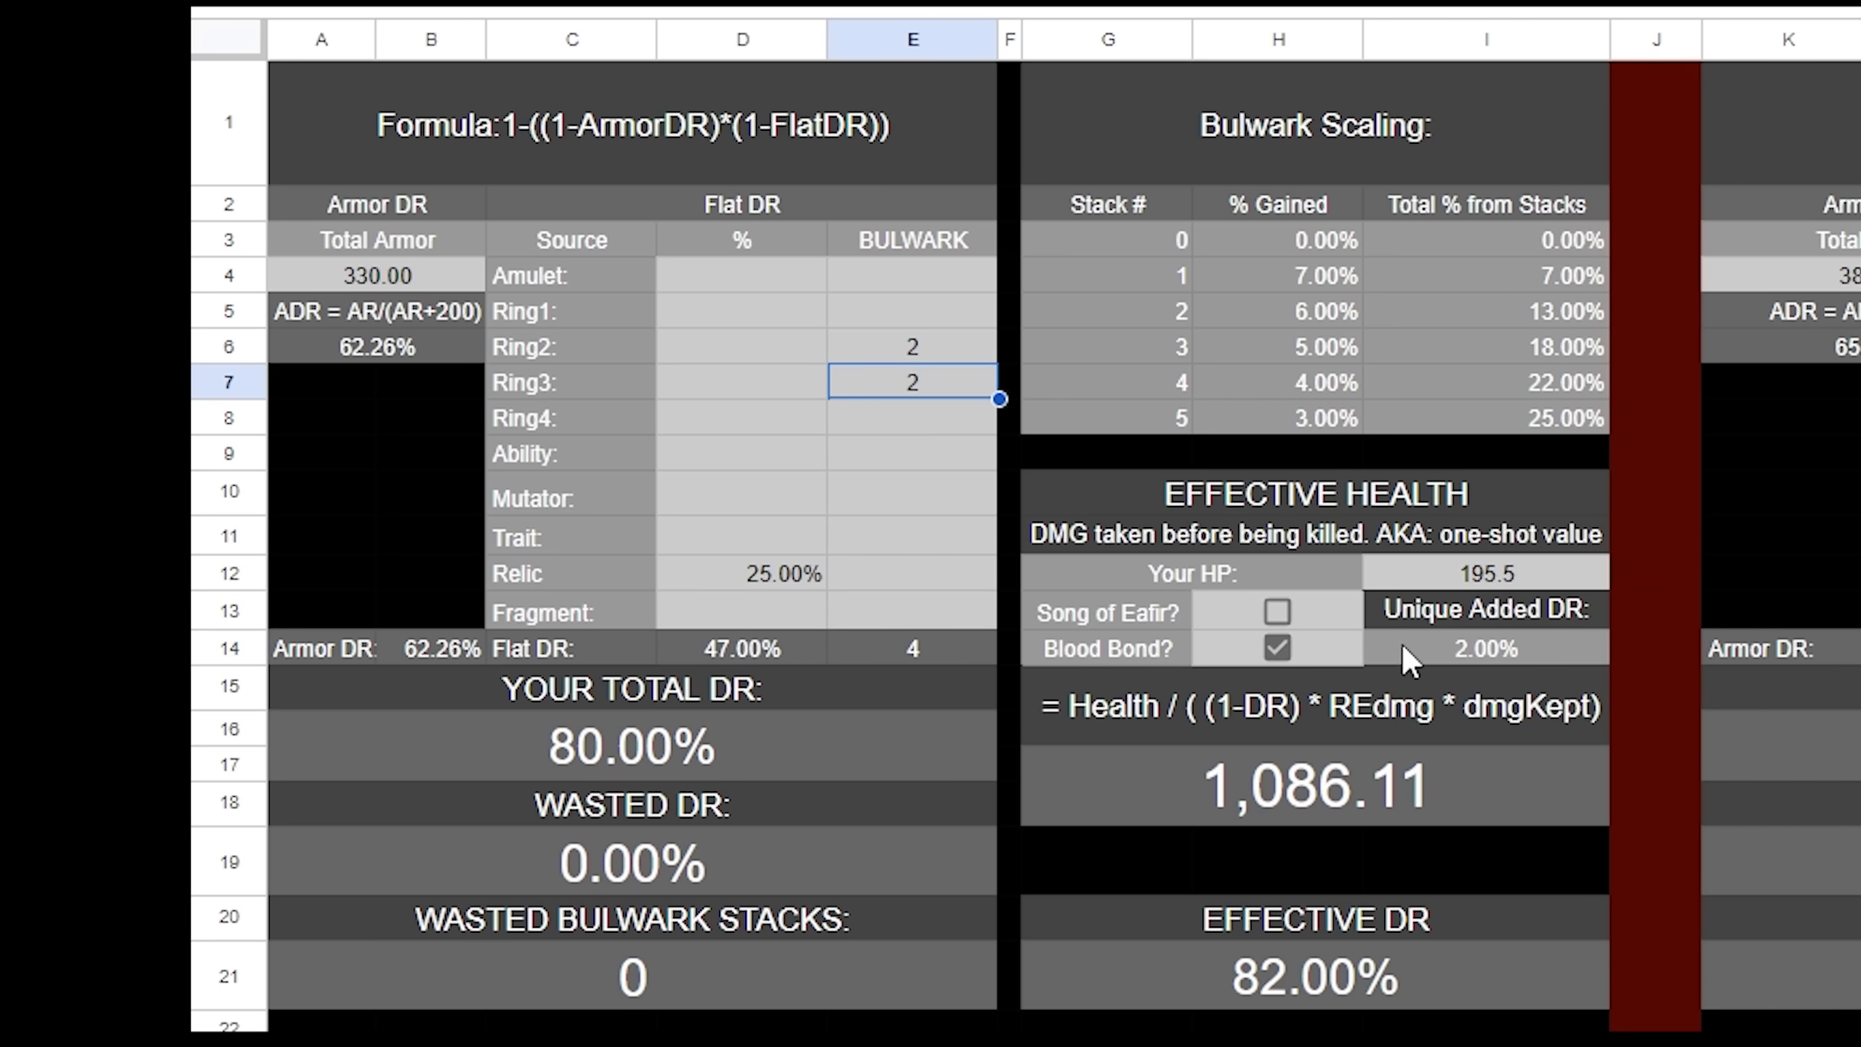
Switch the first build from Blood Bond to Song of Eafir alone, re-enable Blood Bond alongside it, and check the unique added DR
left_click(1277, 648)
left_click(1276, 610)
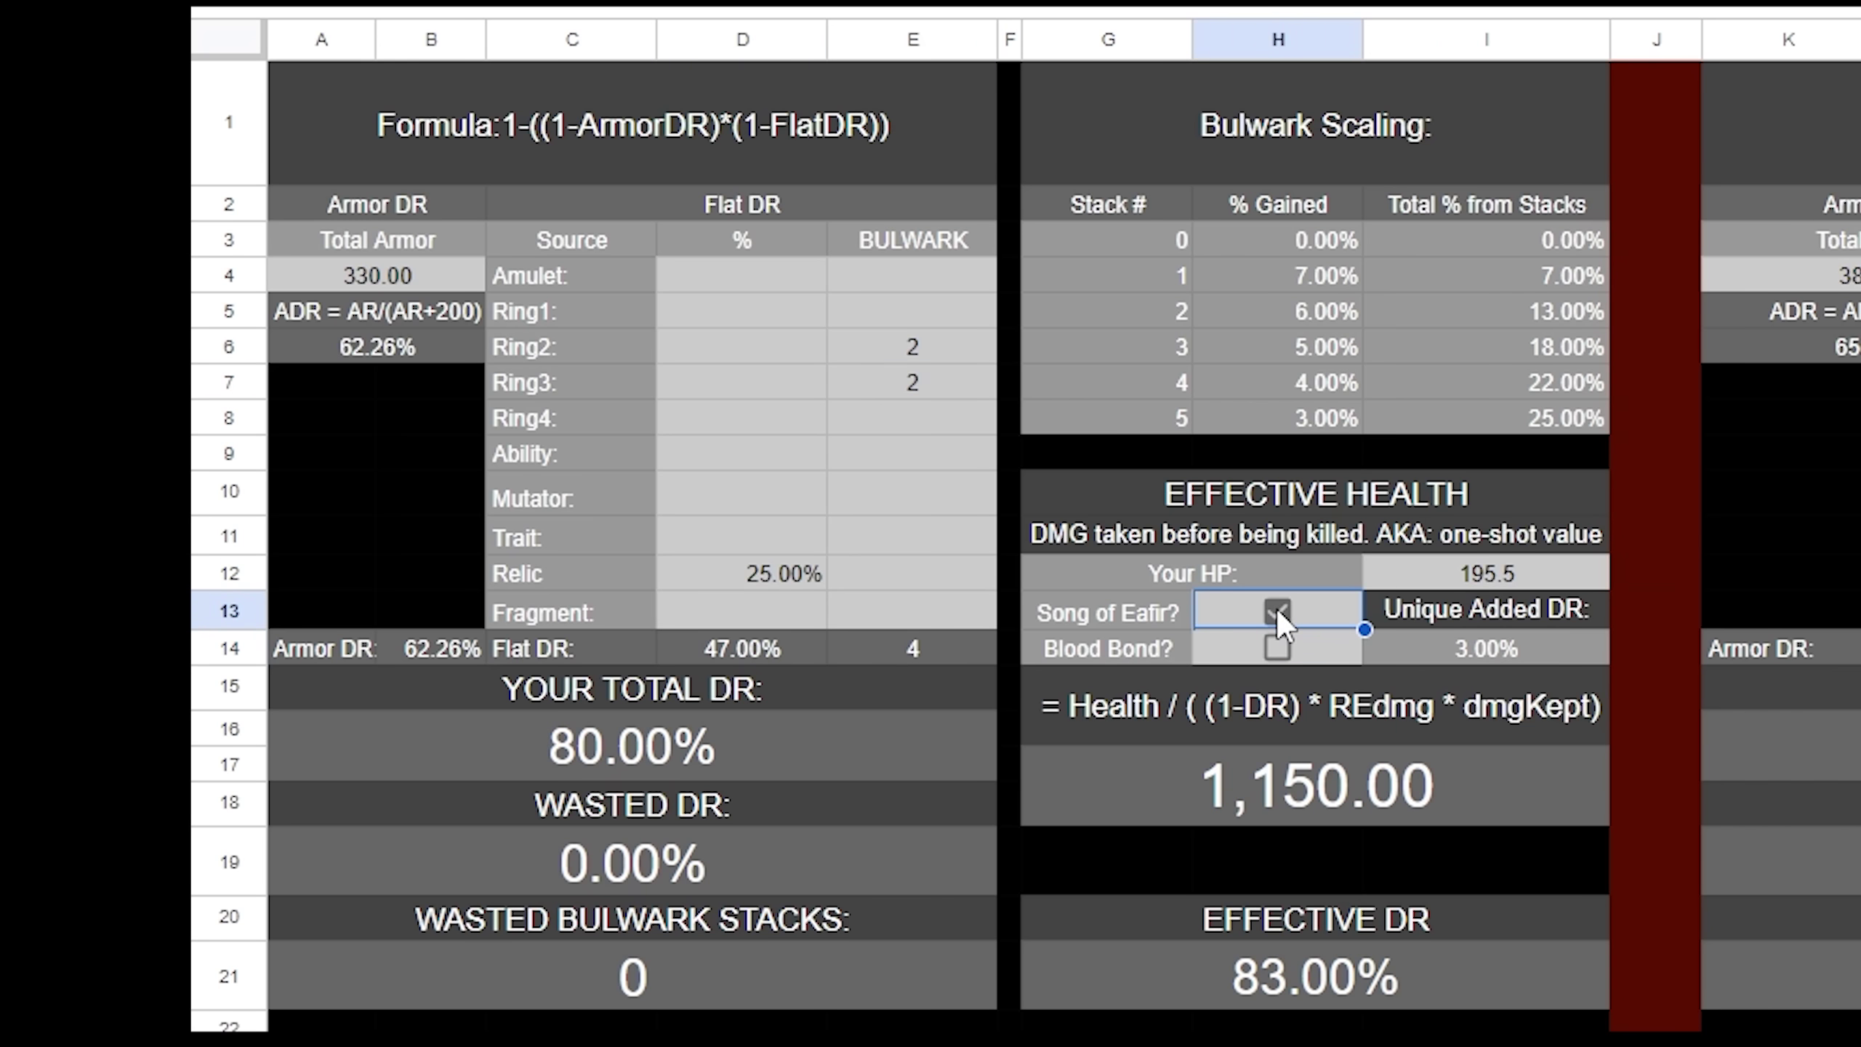
left_click(1277, 648)
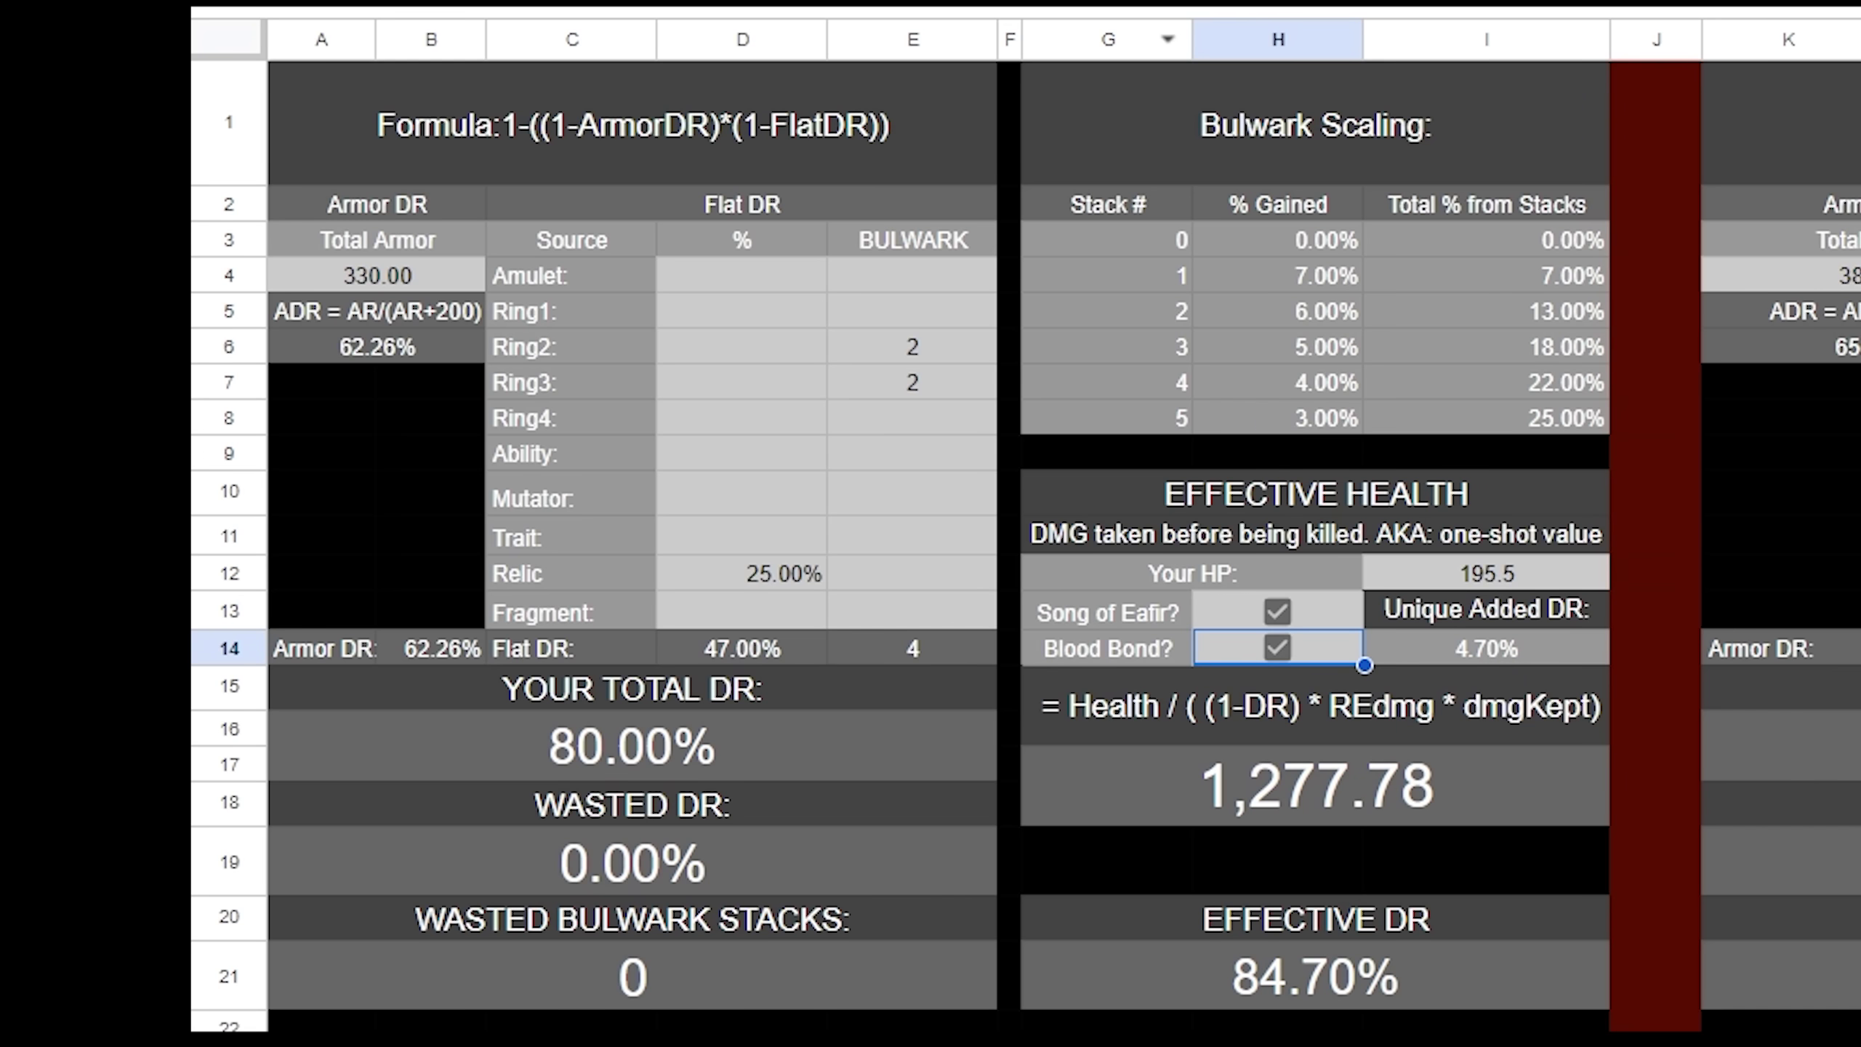
left_click(1578, 650)
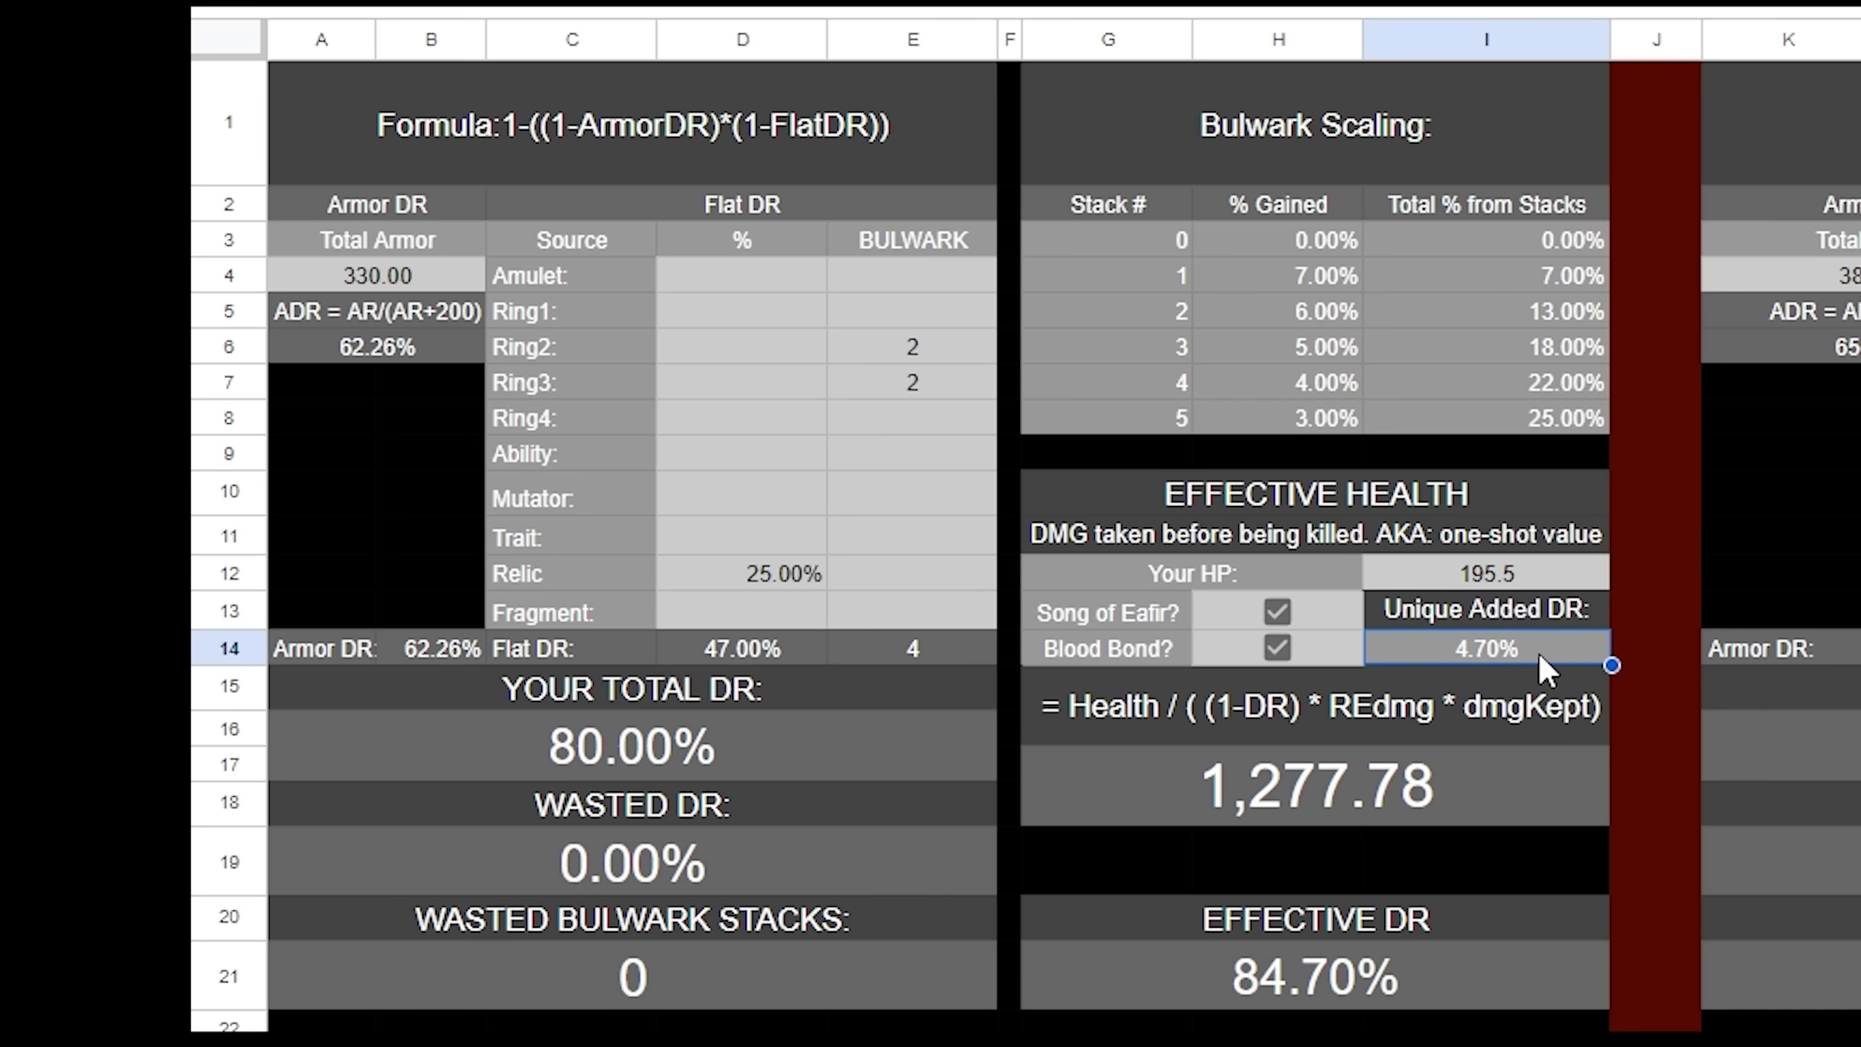
Examine the first build's effective health result against its total DR and HP with Song of Eafir and Blood Bond both enabled
left_click(1515, 792)
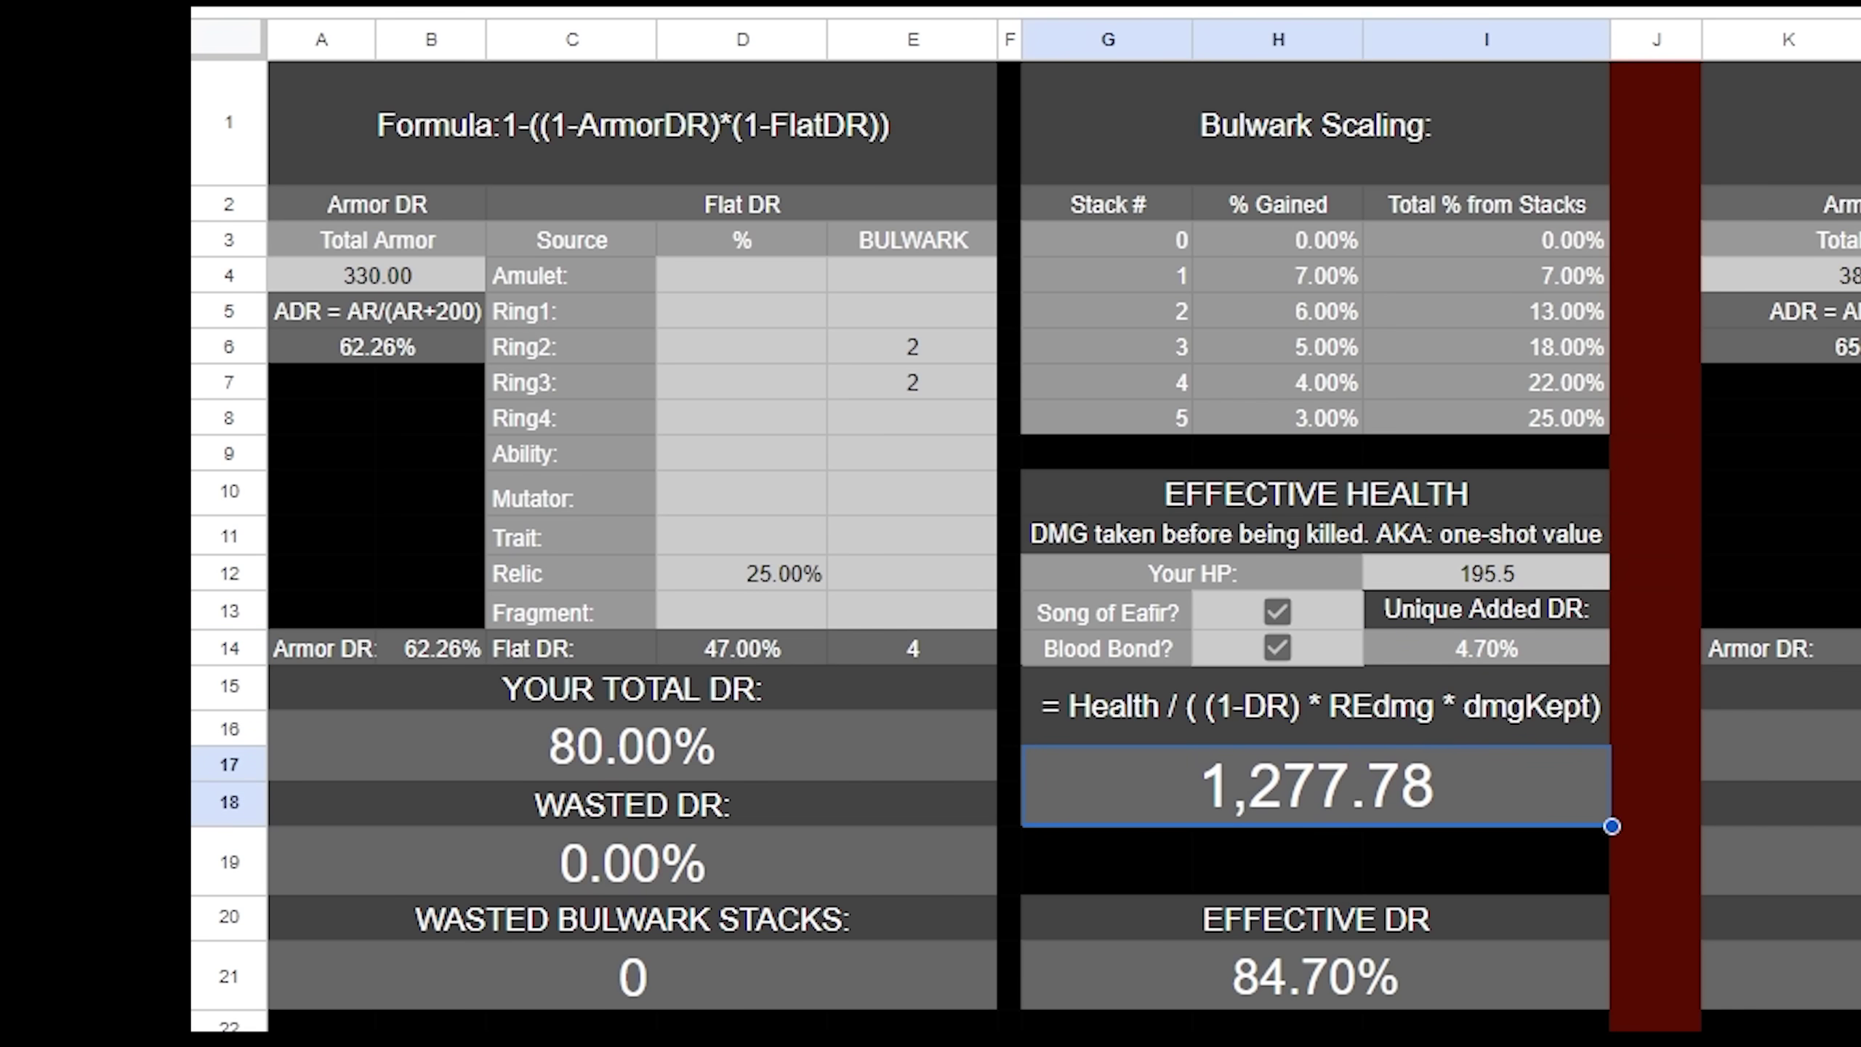
left_click(1529, 792)
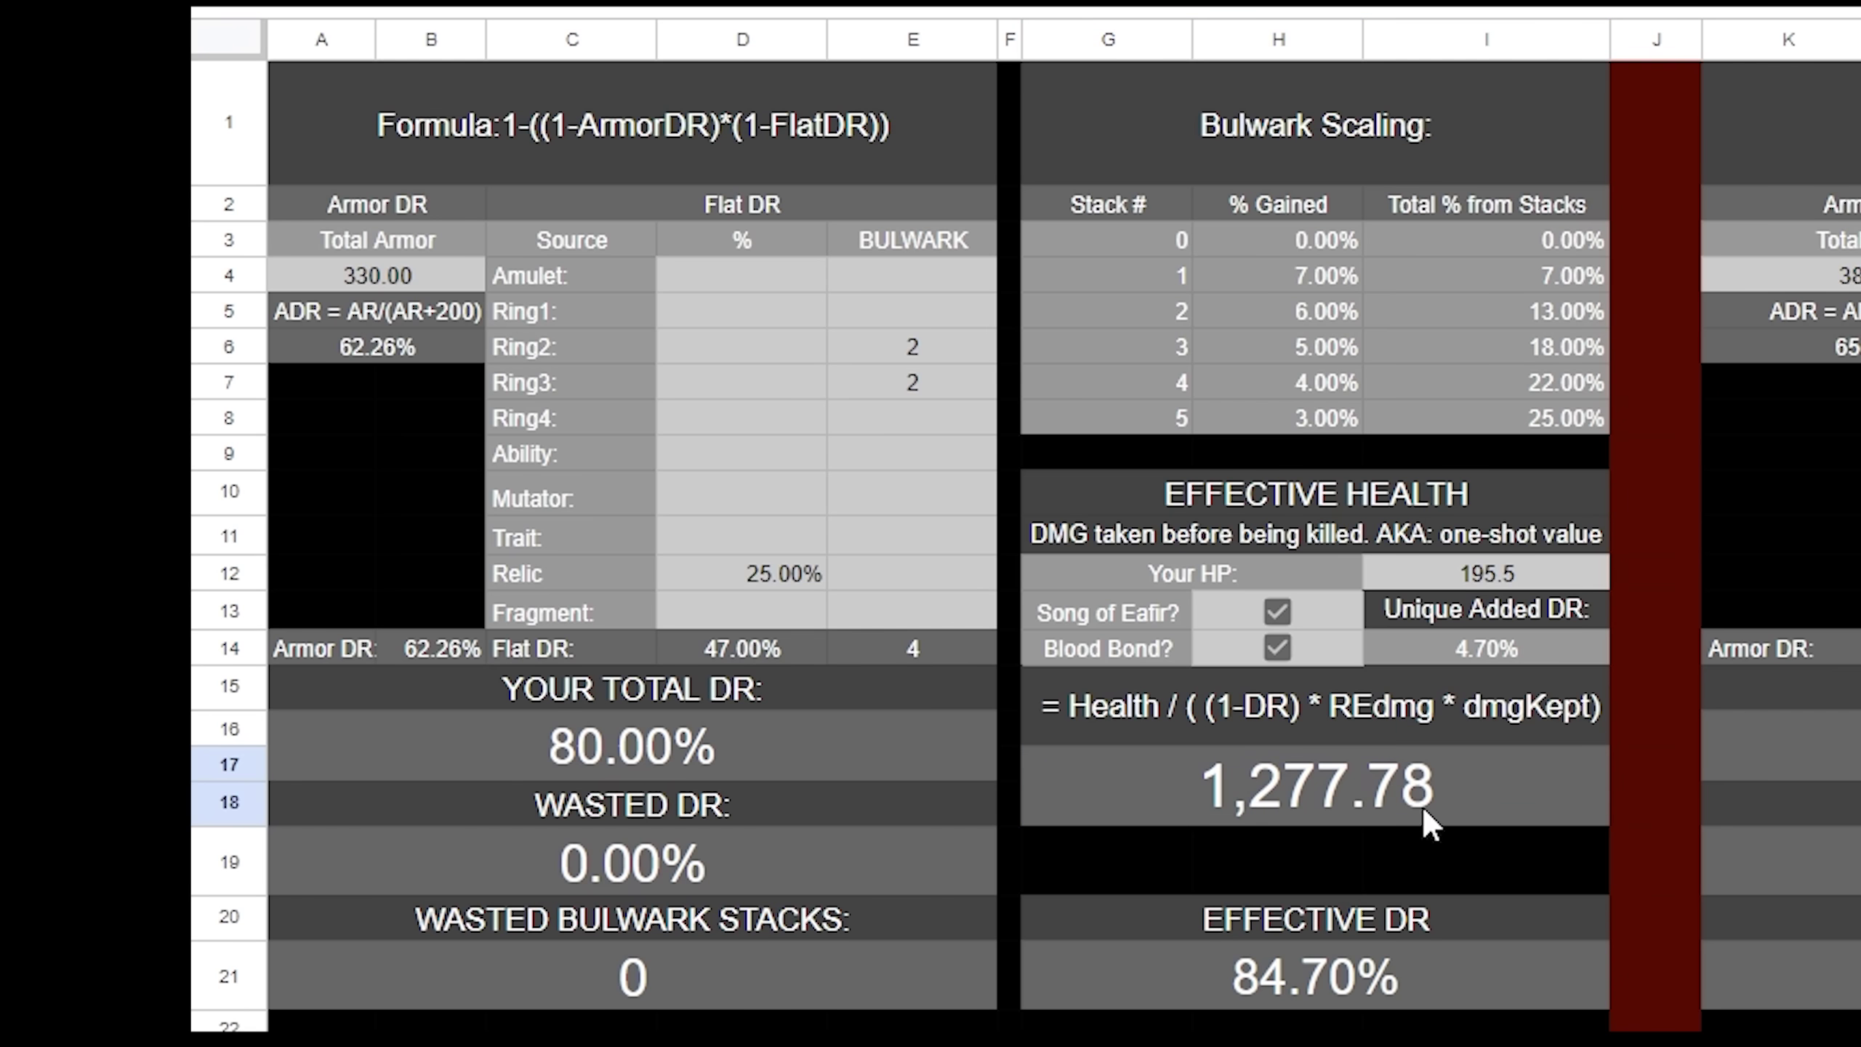
left_click(1487, 800)
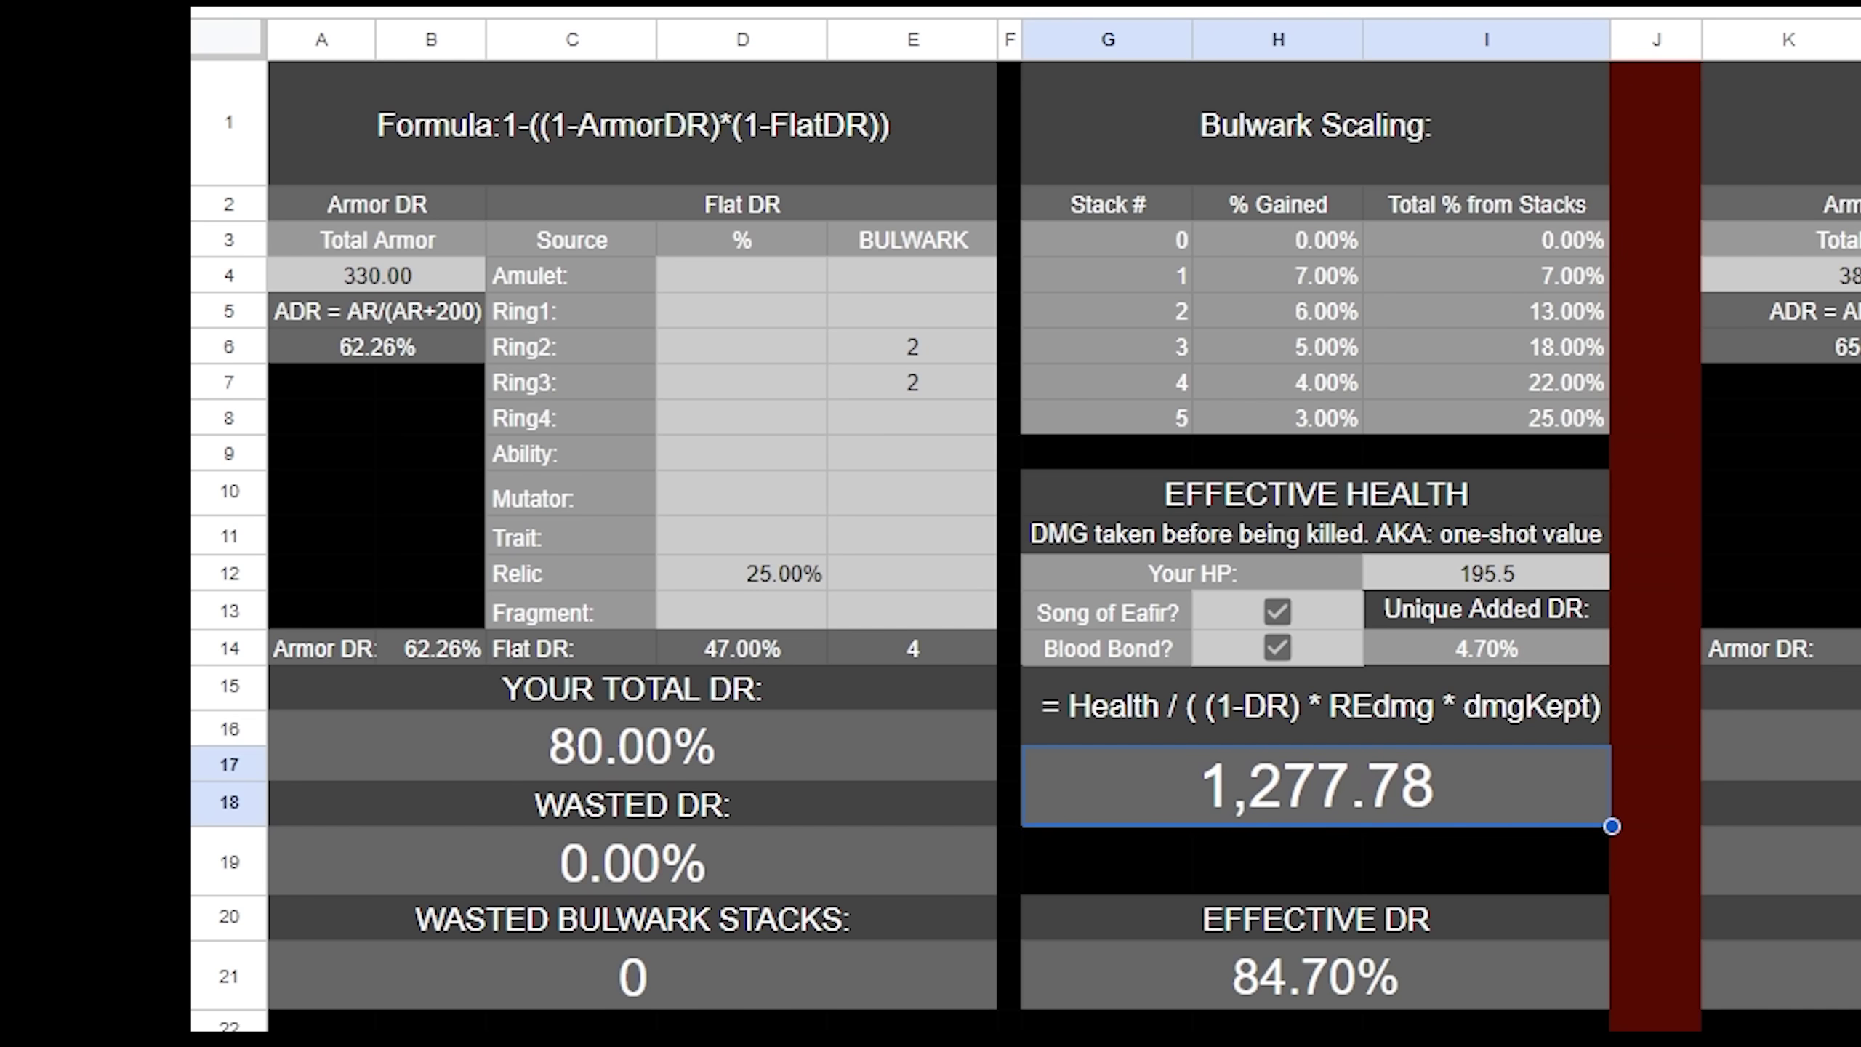
left_click(1011, 452)
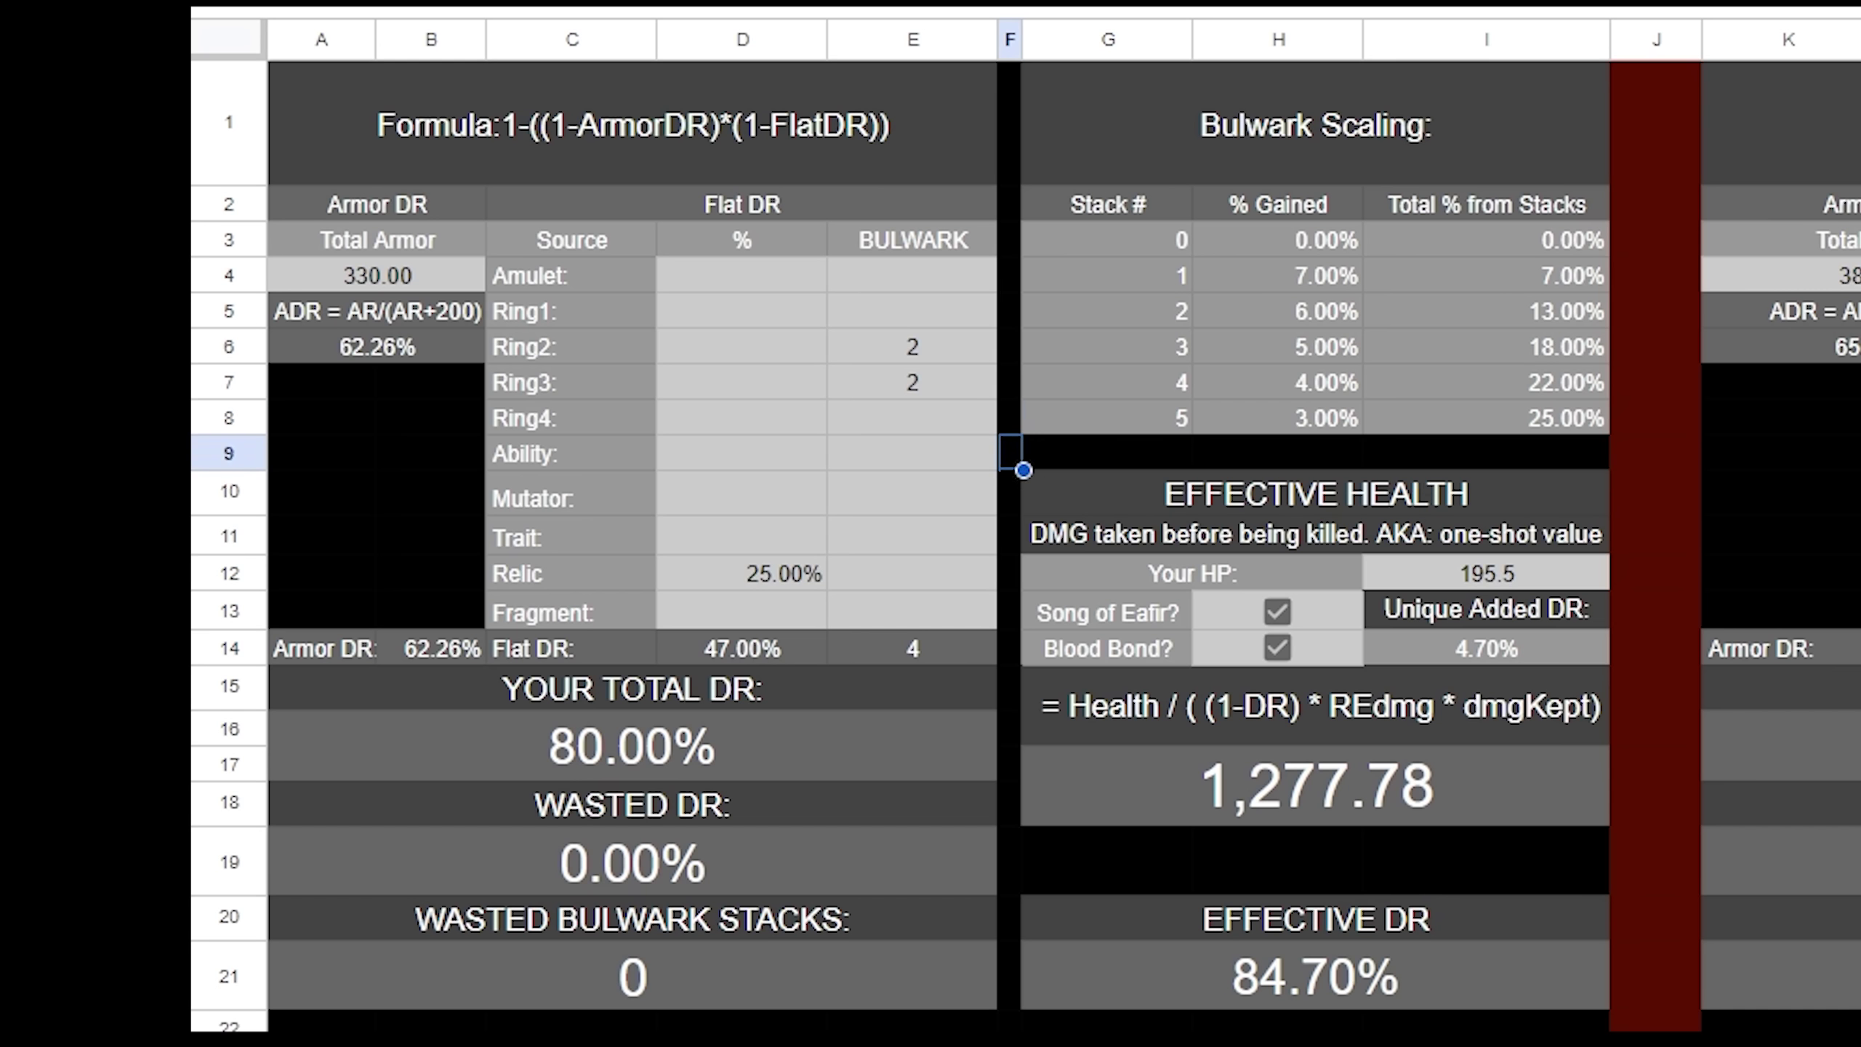
left_click(718, 748)
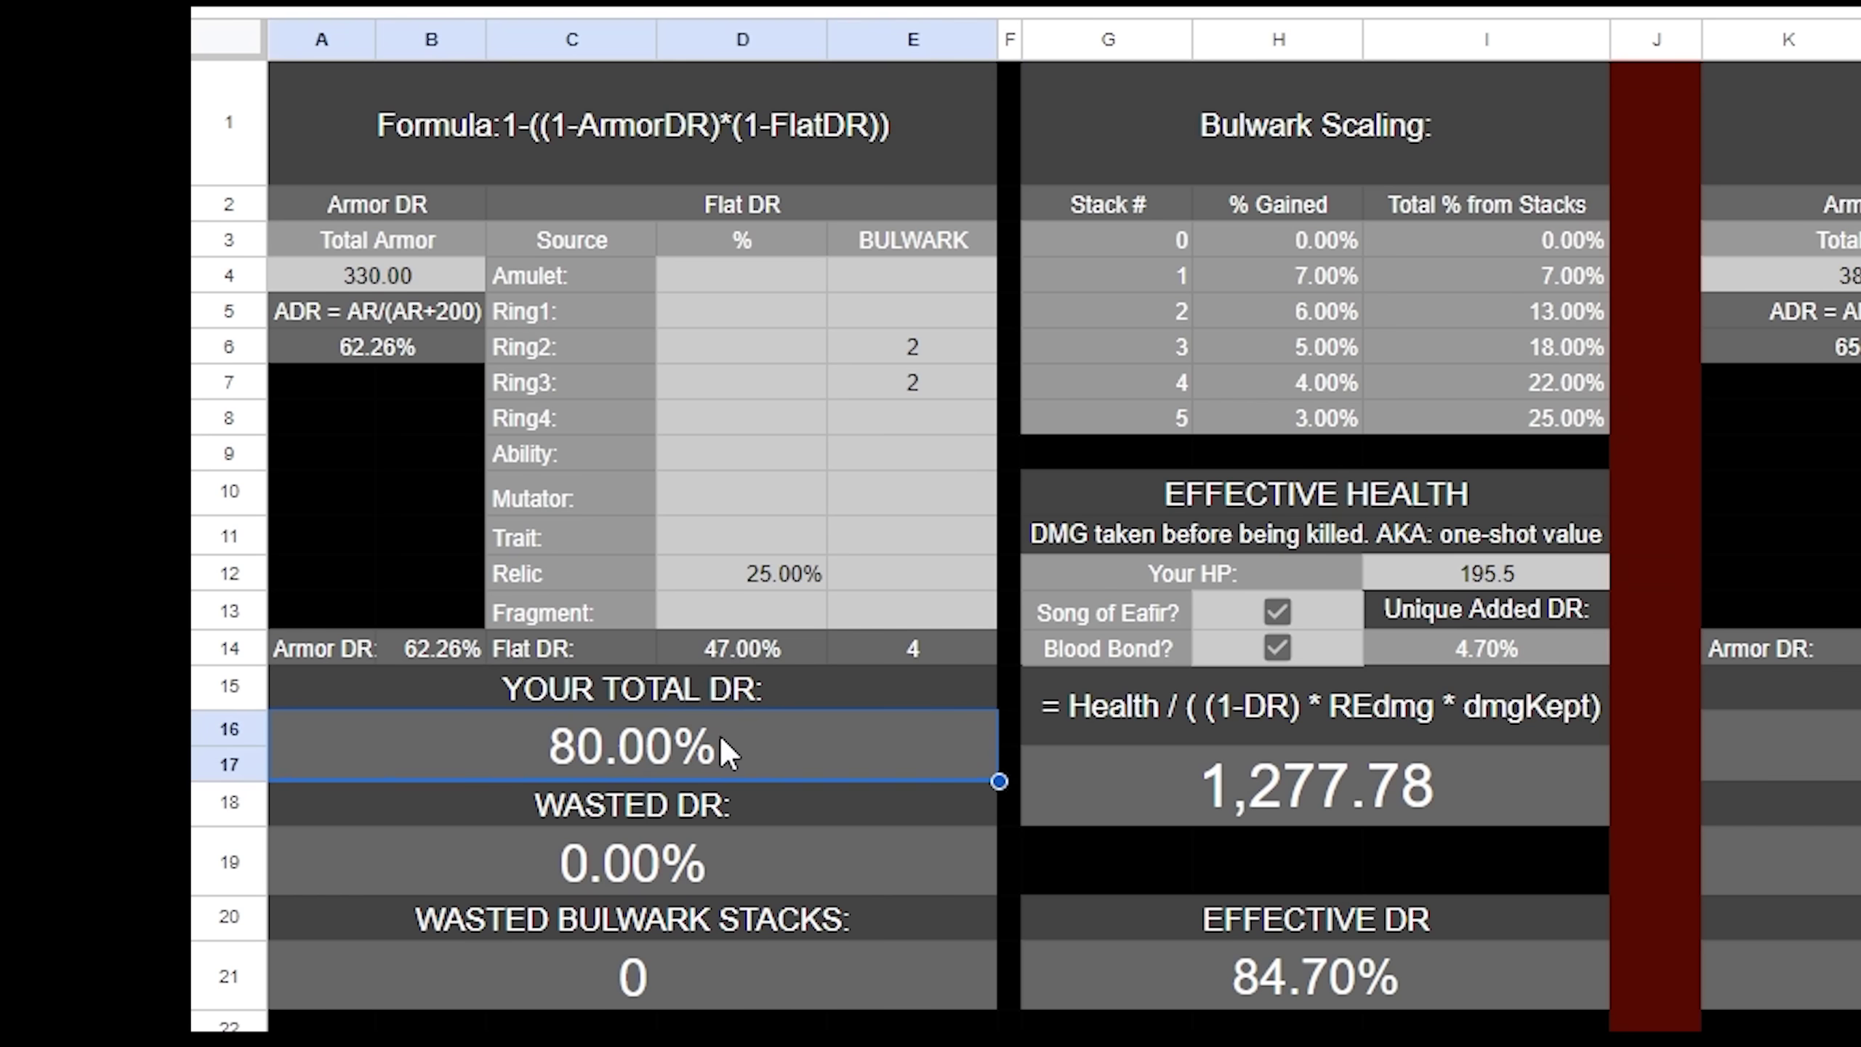
left_click(1564, 575)
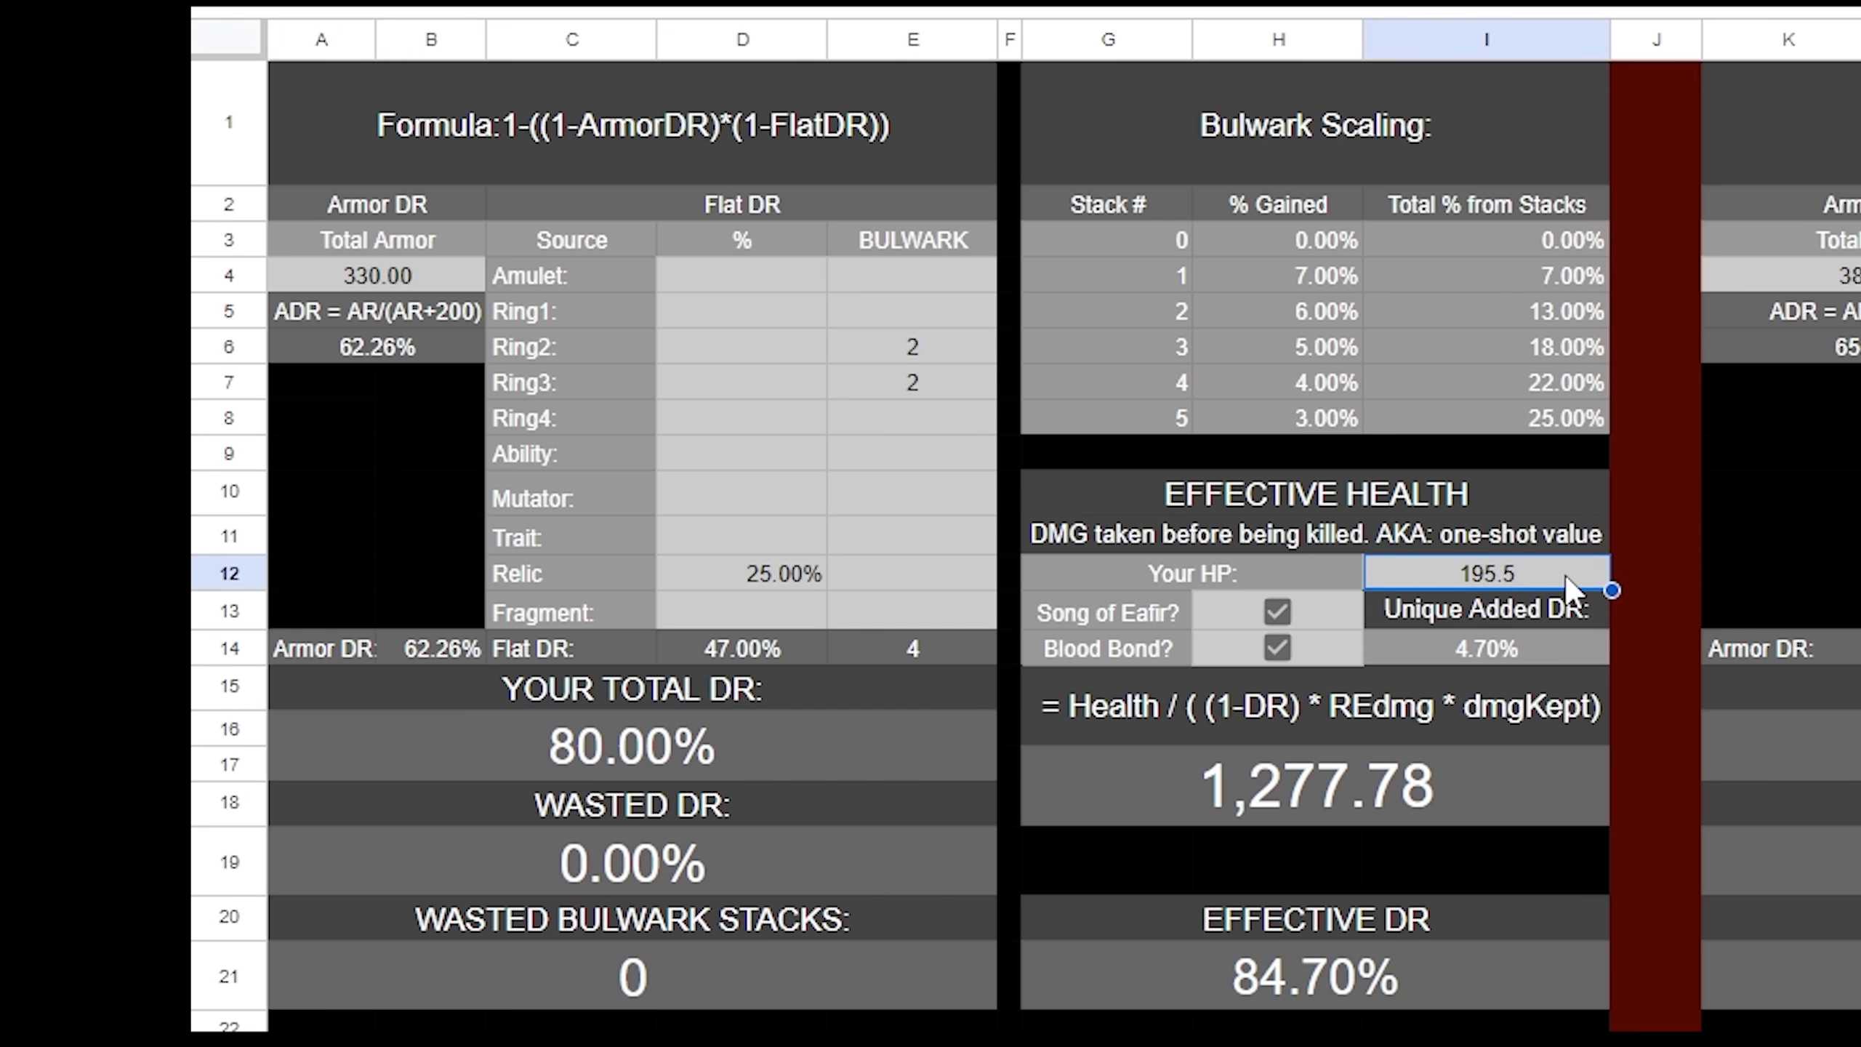
left_click(1378, 814)
left_click(1436, 454)
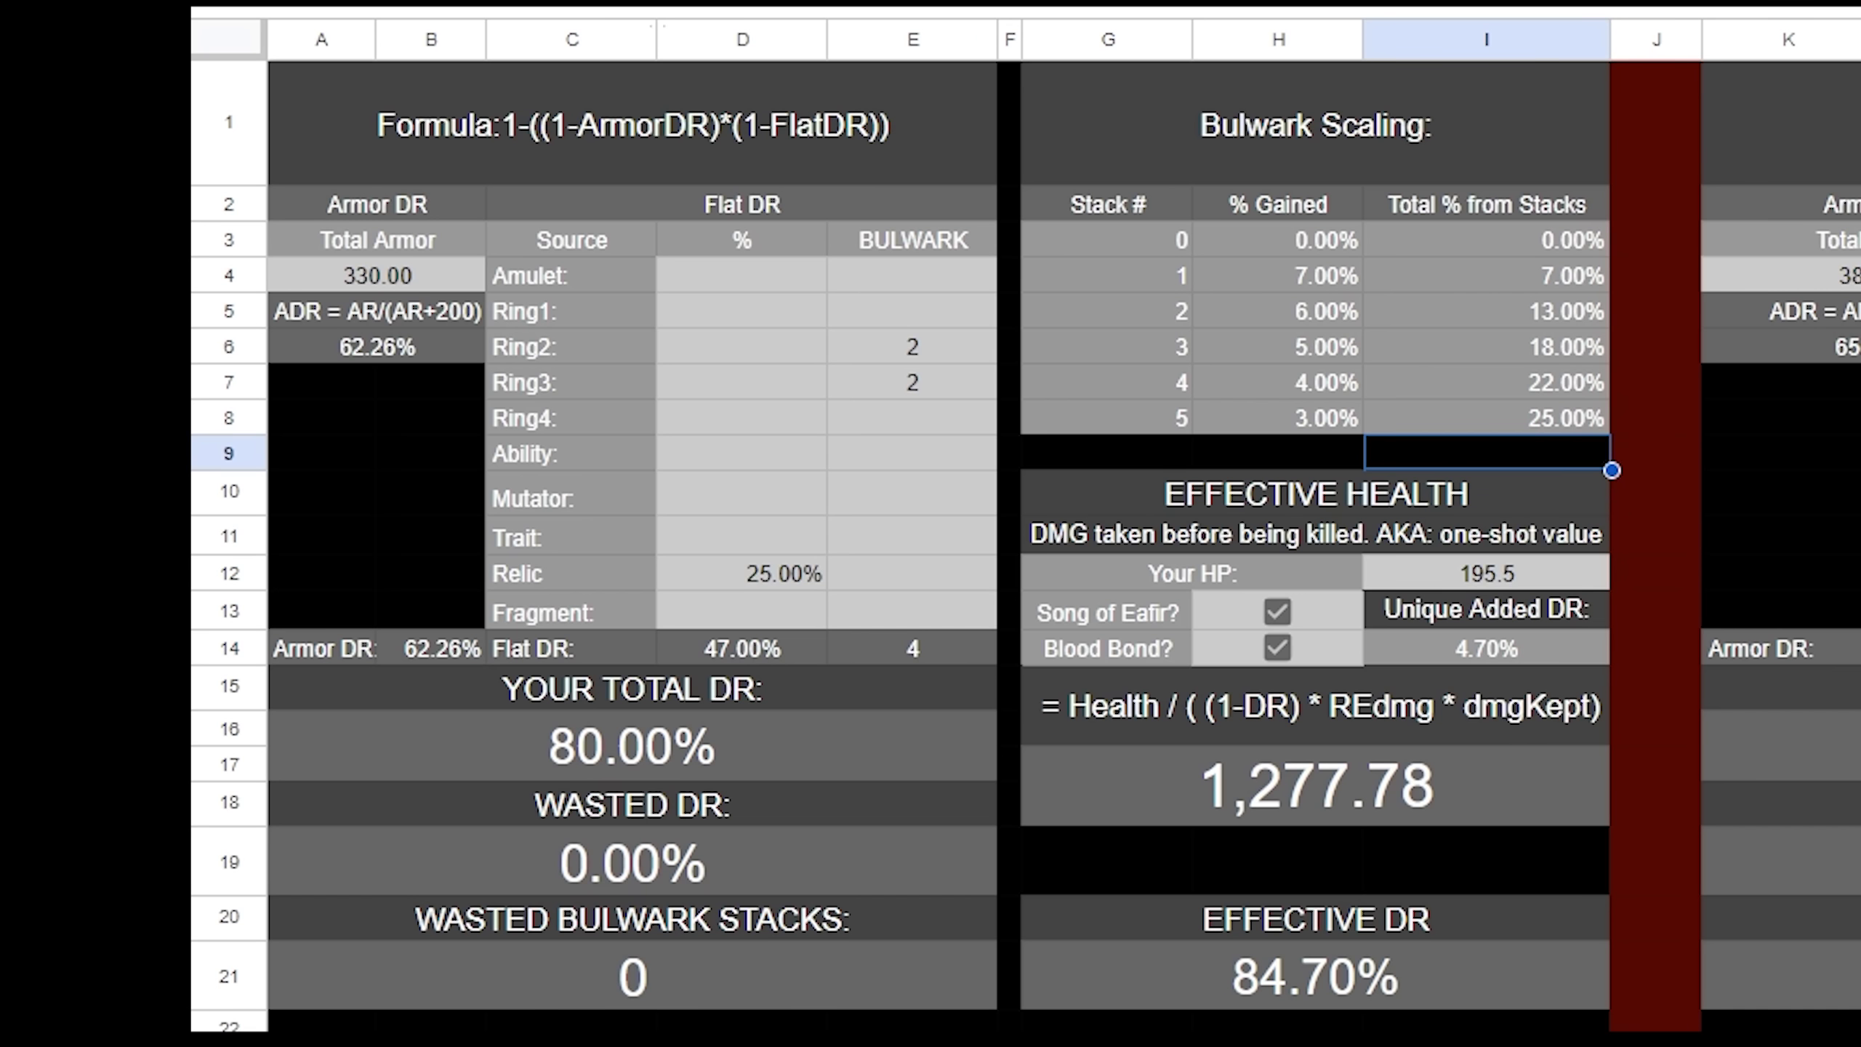
left_click(1654, 990)
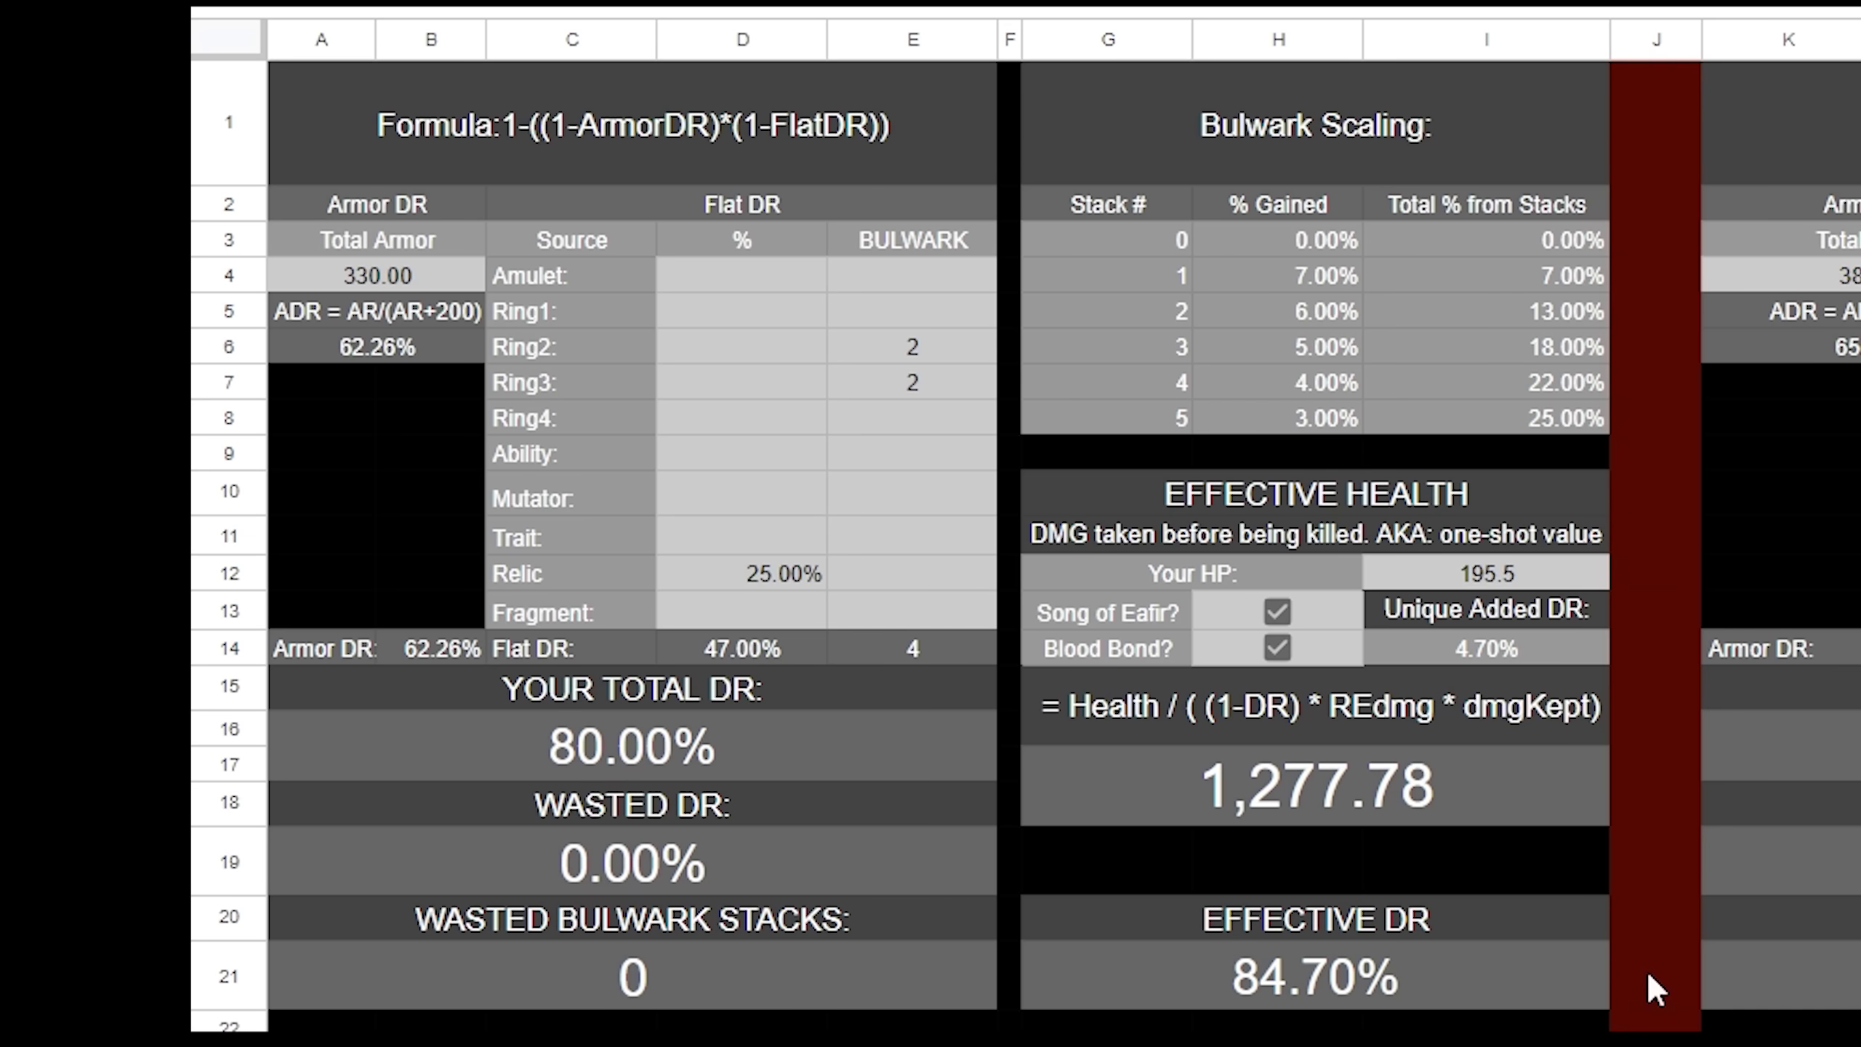